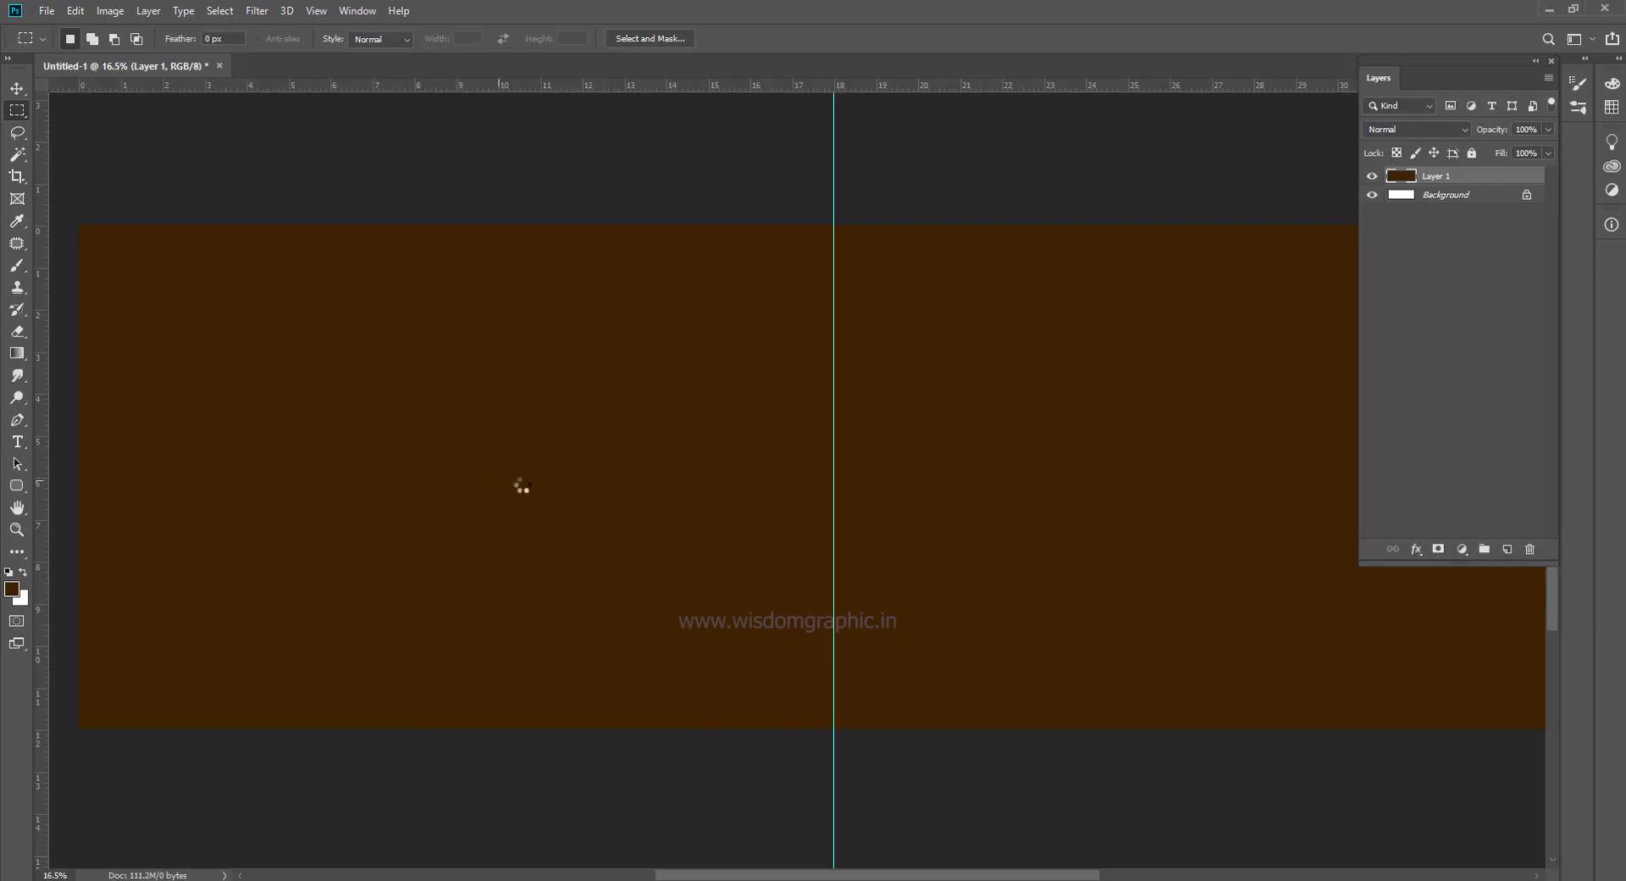
Scale down the placed SWAM2954 photo, position it near the left end of the brown canvas, and rasterize it
drag(1196, 729, 665, 383)
mouse_move(608, 330)
mouse_down()
mouse_move(332, 394)
mouse_move(308, 585)
mouse_up()
click(17, 89)
key(ctrl+z)
key(e)
click(852, 371)
click(791, 346)
Turn the small SWAM2954 photo solid black by setting the Levels white output to 0
key(ctrl+l)
drag(1340, 564, 1124, 564)
click(1400, 329)
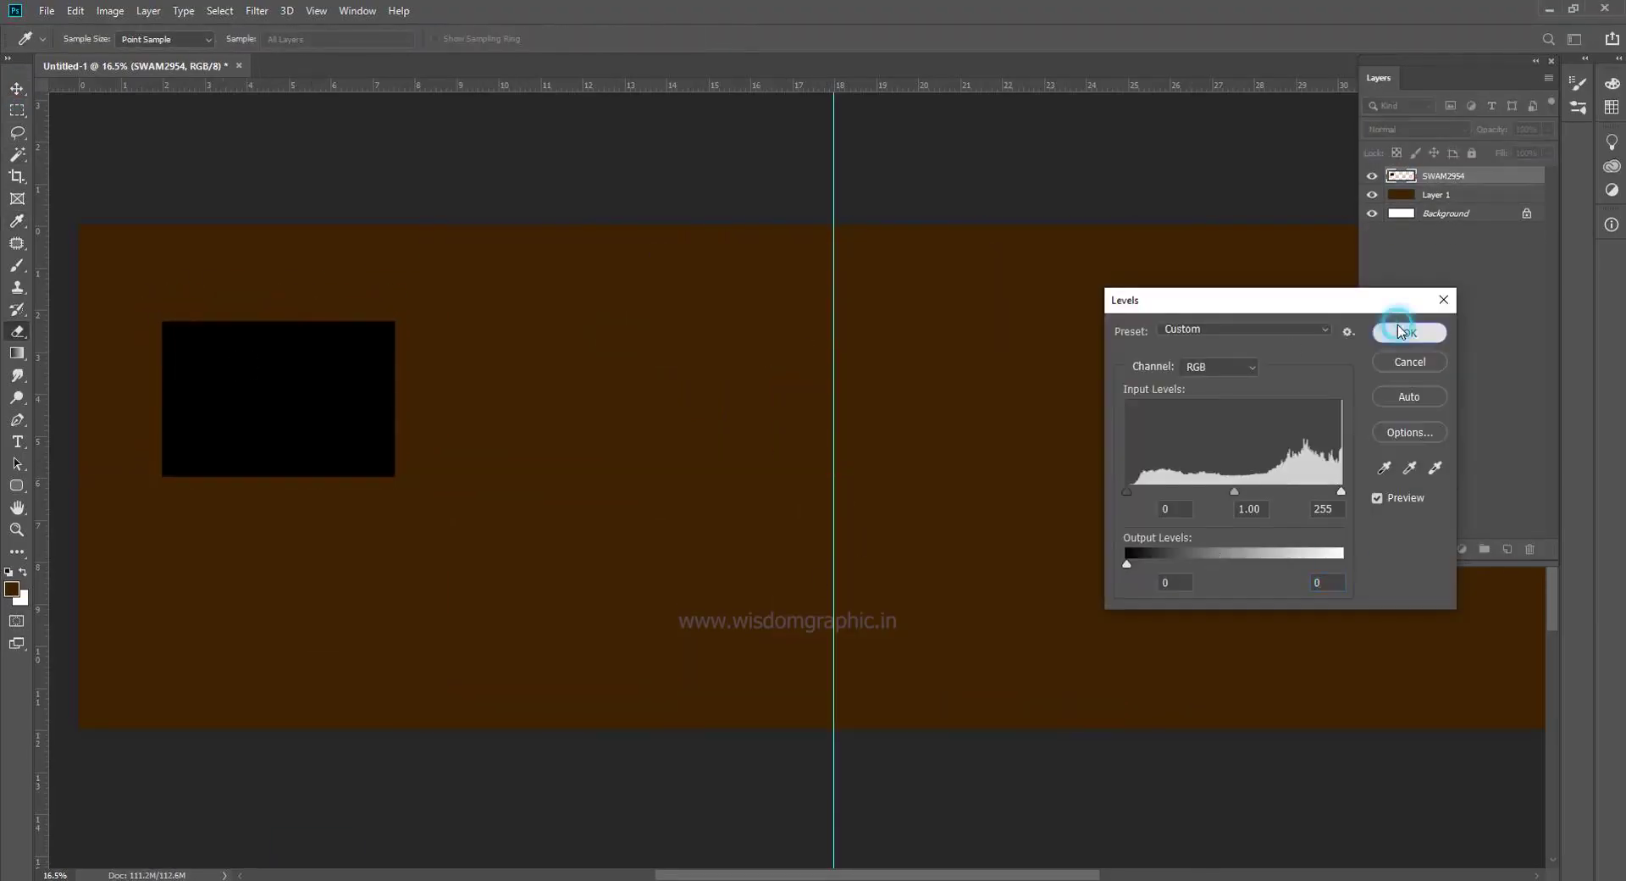
Duplicate the black rectangle directly below the original, leaving a narrow gap between them
click(316, 11)
key(v)
drag(291, 366, 290, 548)
Offset the original SWAM2954 rectangle up and to the left behind its copy, and turn it white by setting the Levels black output to 255
click(1454, 195)
drag(338, 440, 327, 429)
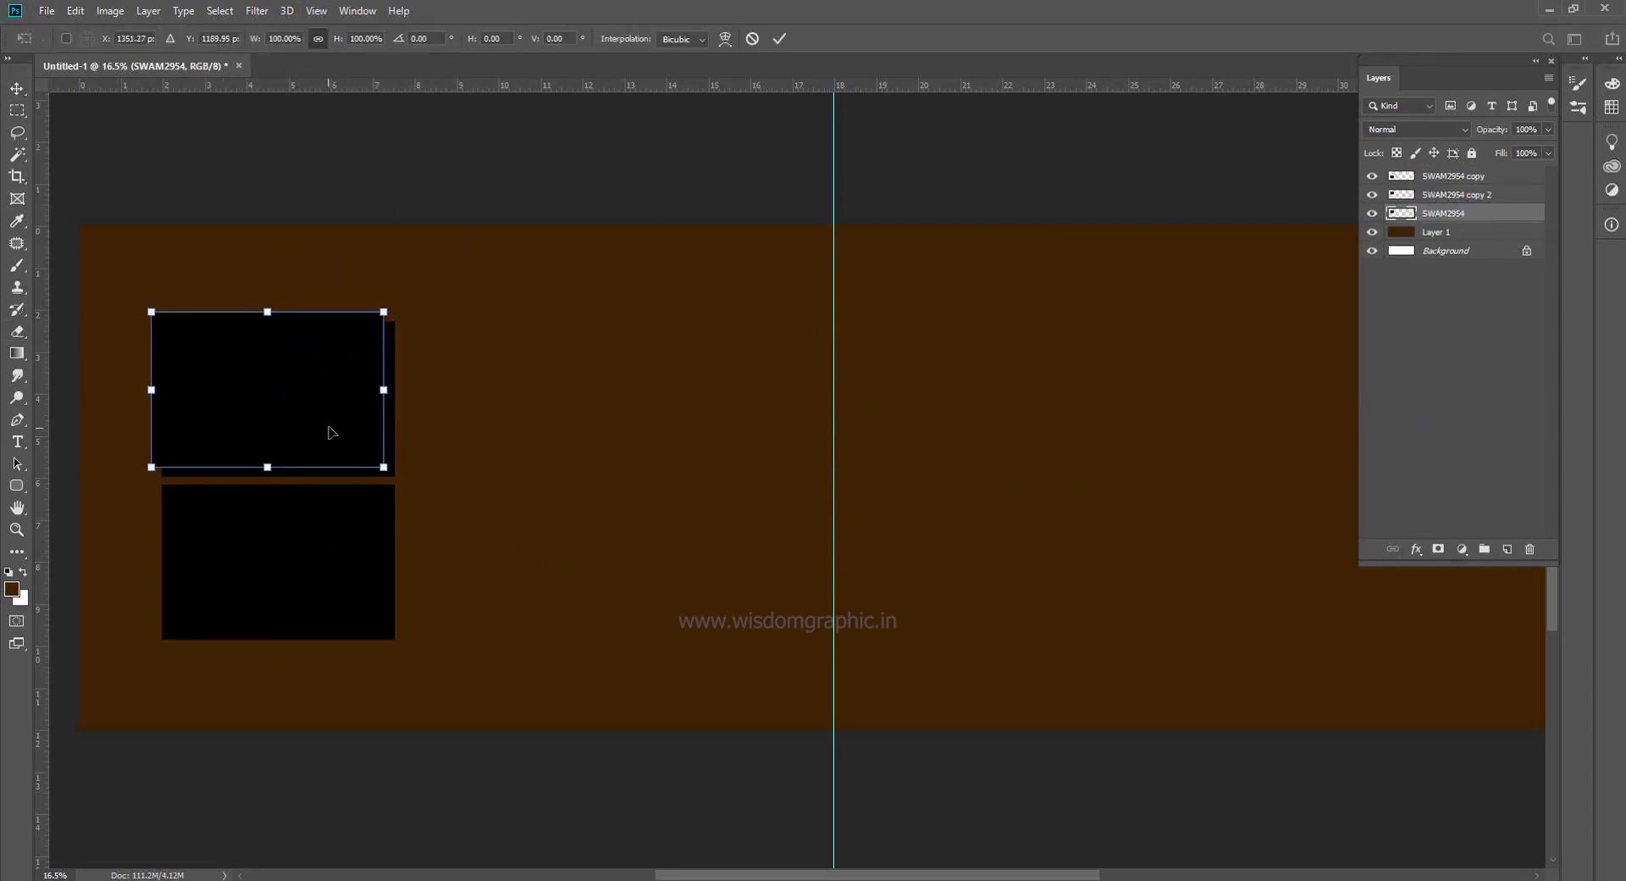
key(ctrl+l)
drag(1126, 564, 1341, 564)
click(1404, 334)
key(e)
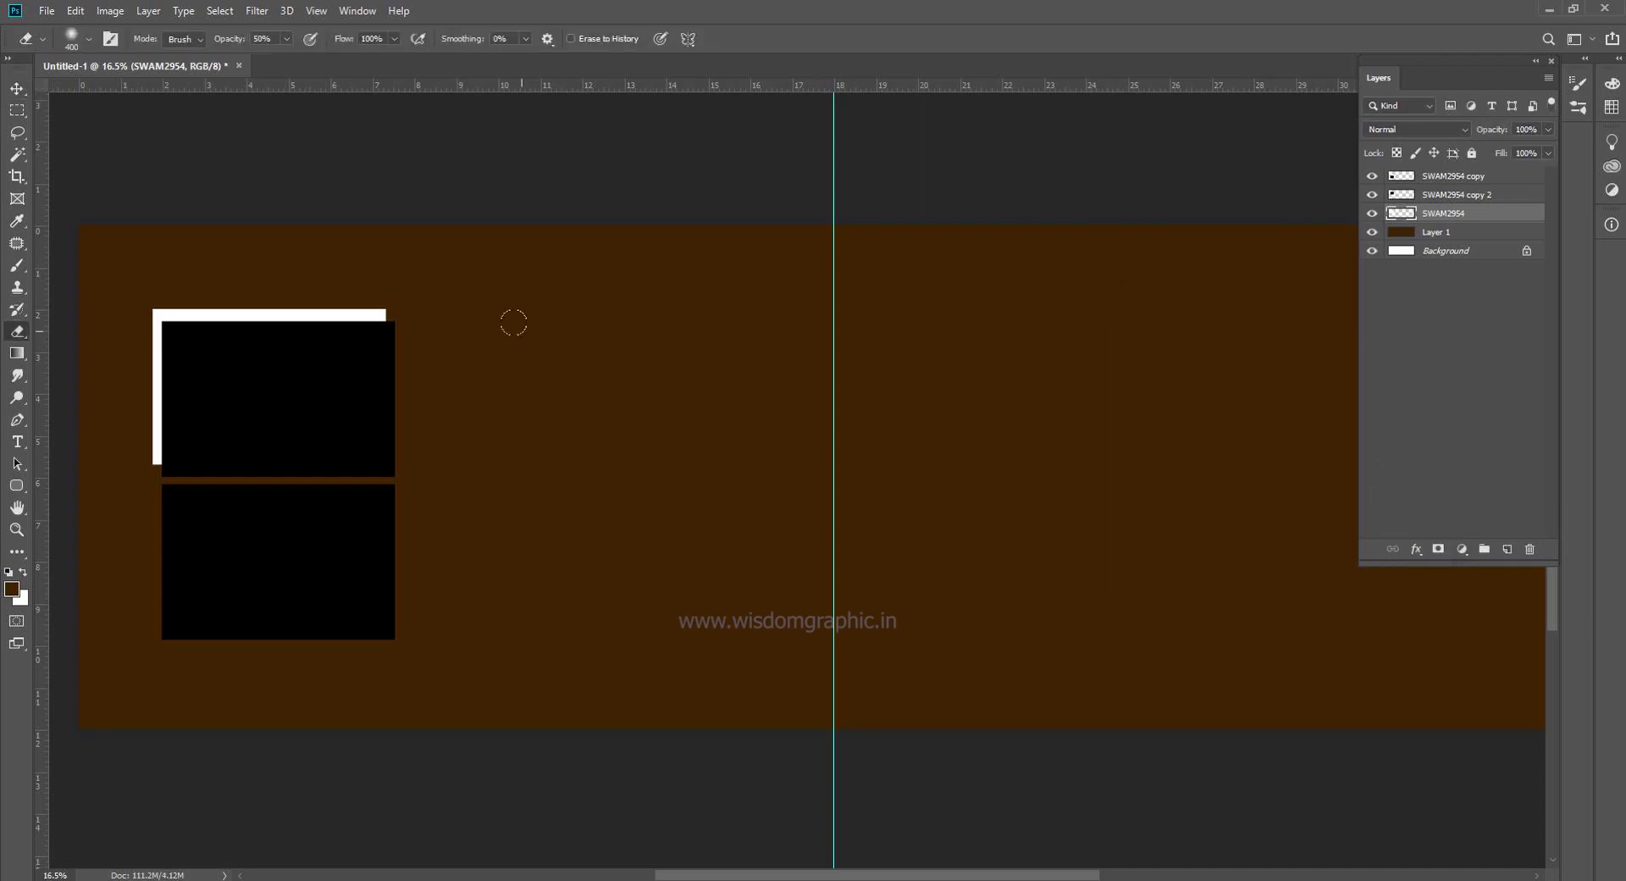
Stretch the white rectangle into a border around both black rectangles and set its layer opacity to 50%
key(ctrl+t)
drag(280, 470, 295, 655)
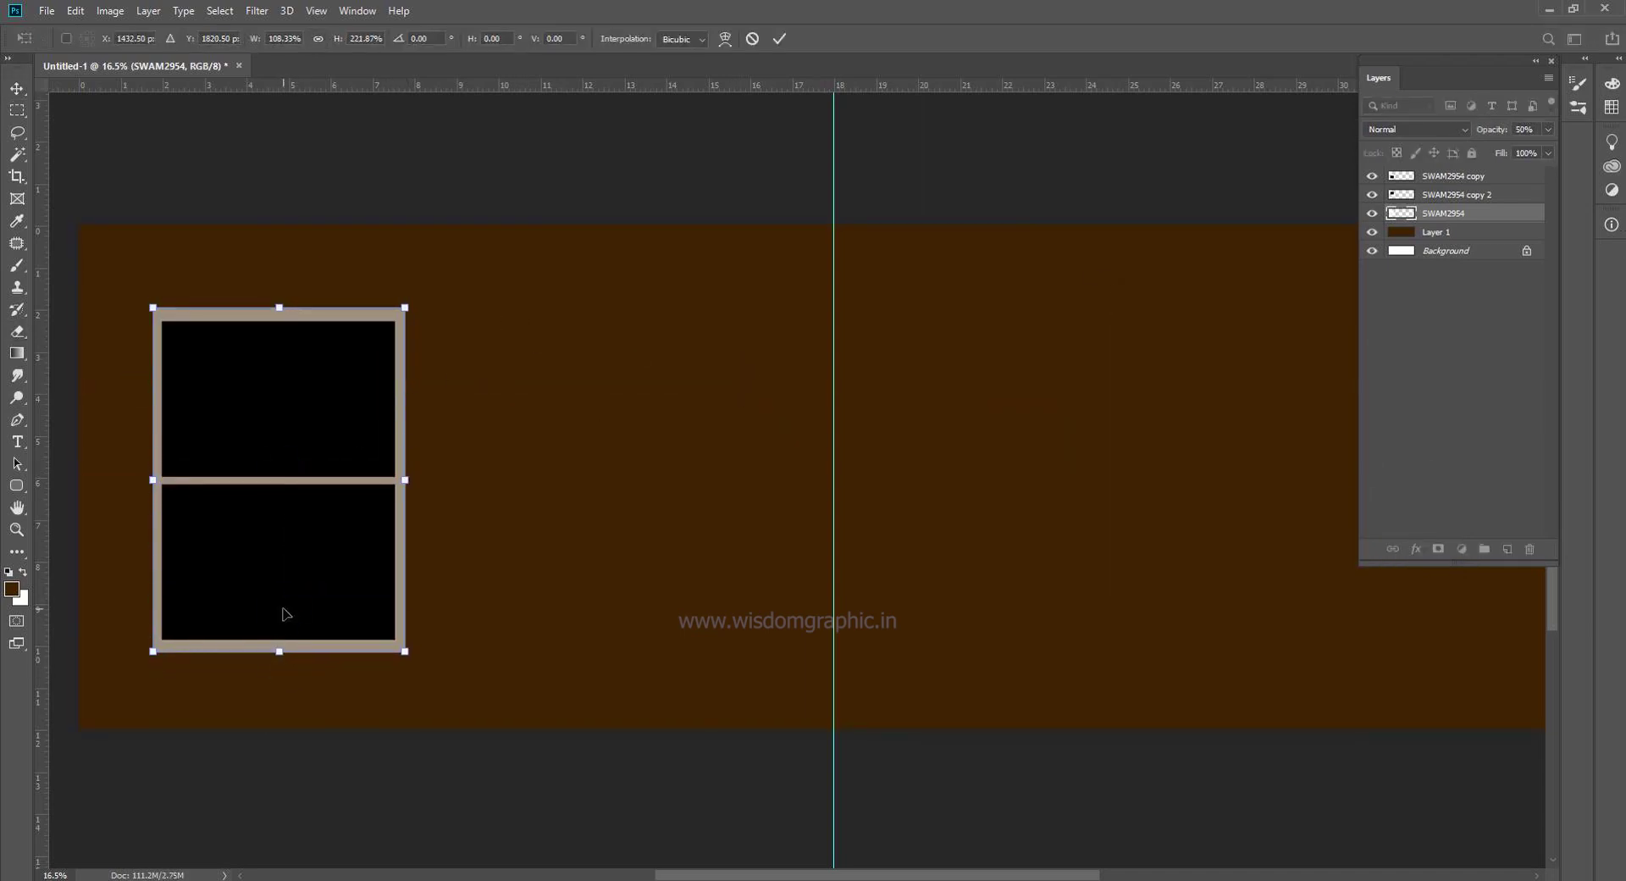
key(Return)
Add an inside stroke with a solid white fill to the upper black rectangle
click(292, 421)
double_click(1528, 176)
click(1085, 211)
click(1268, 222)
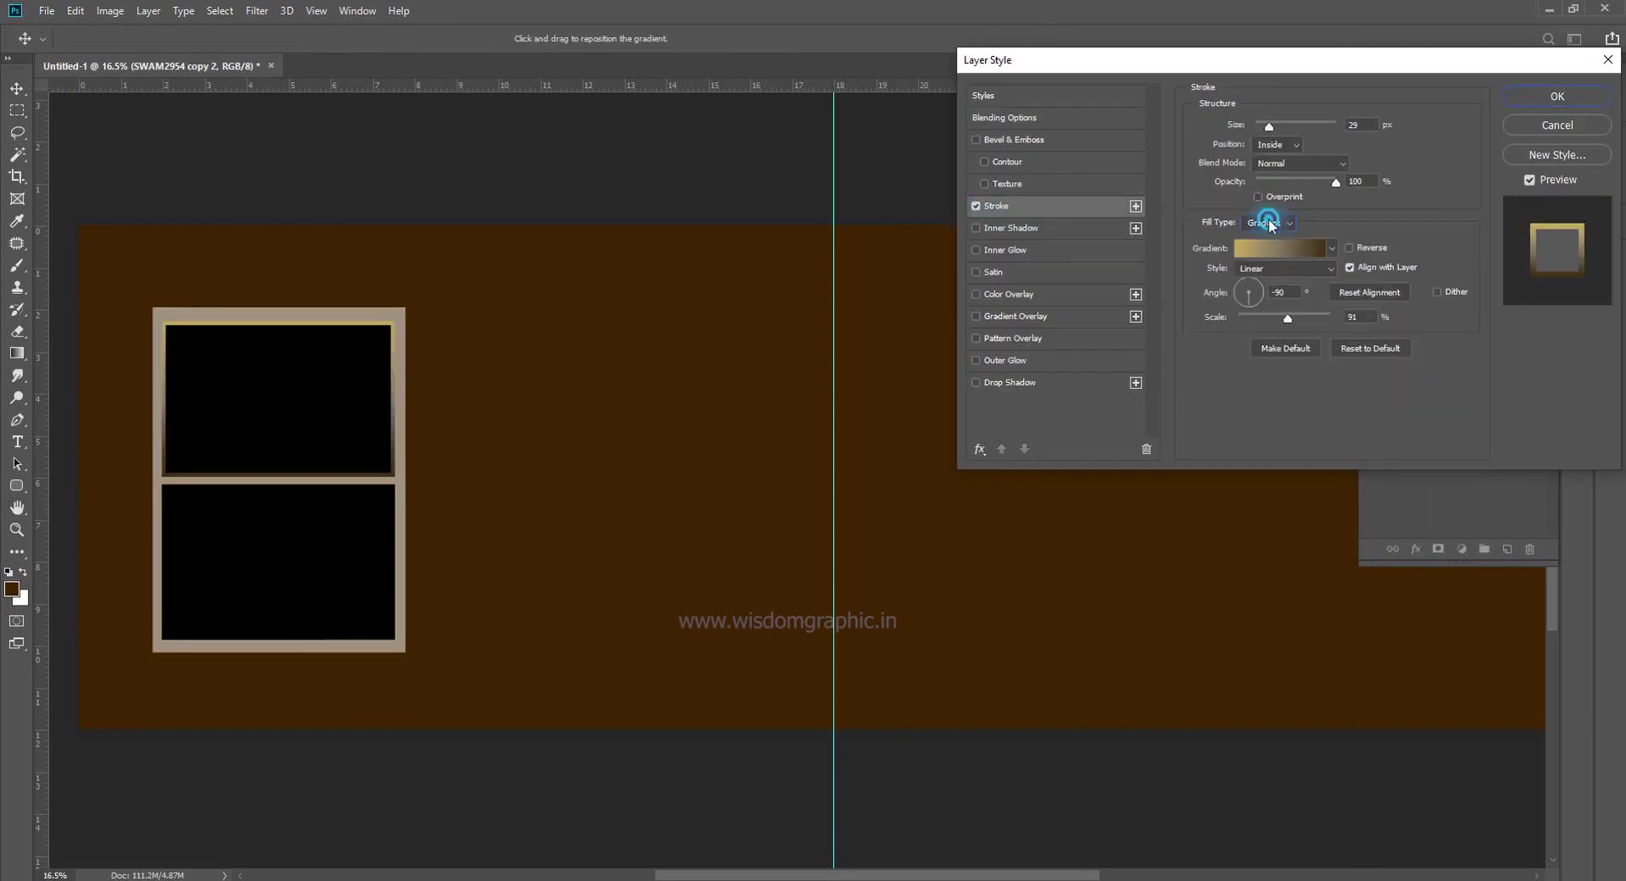
click(1268, 208)
click(1233, 247)
click(307, 588)
click(702, 579)
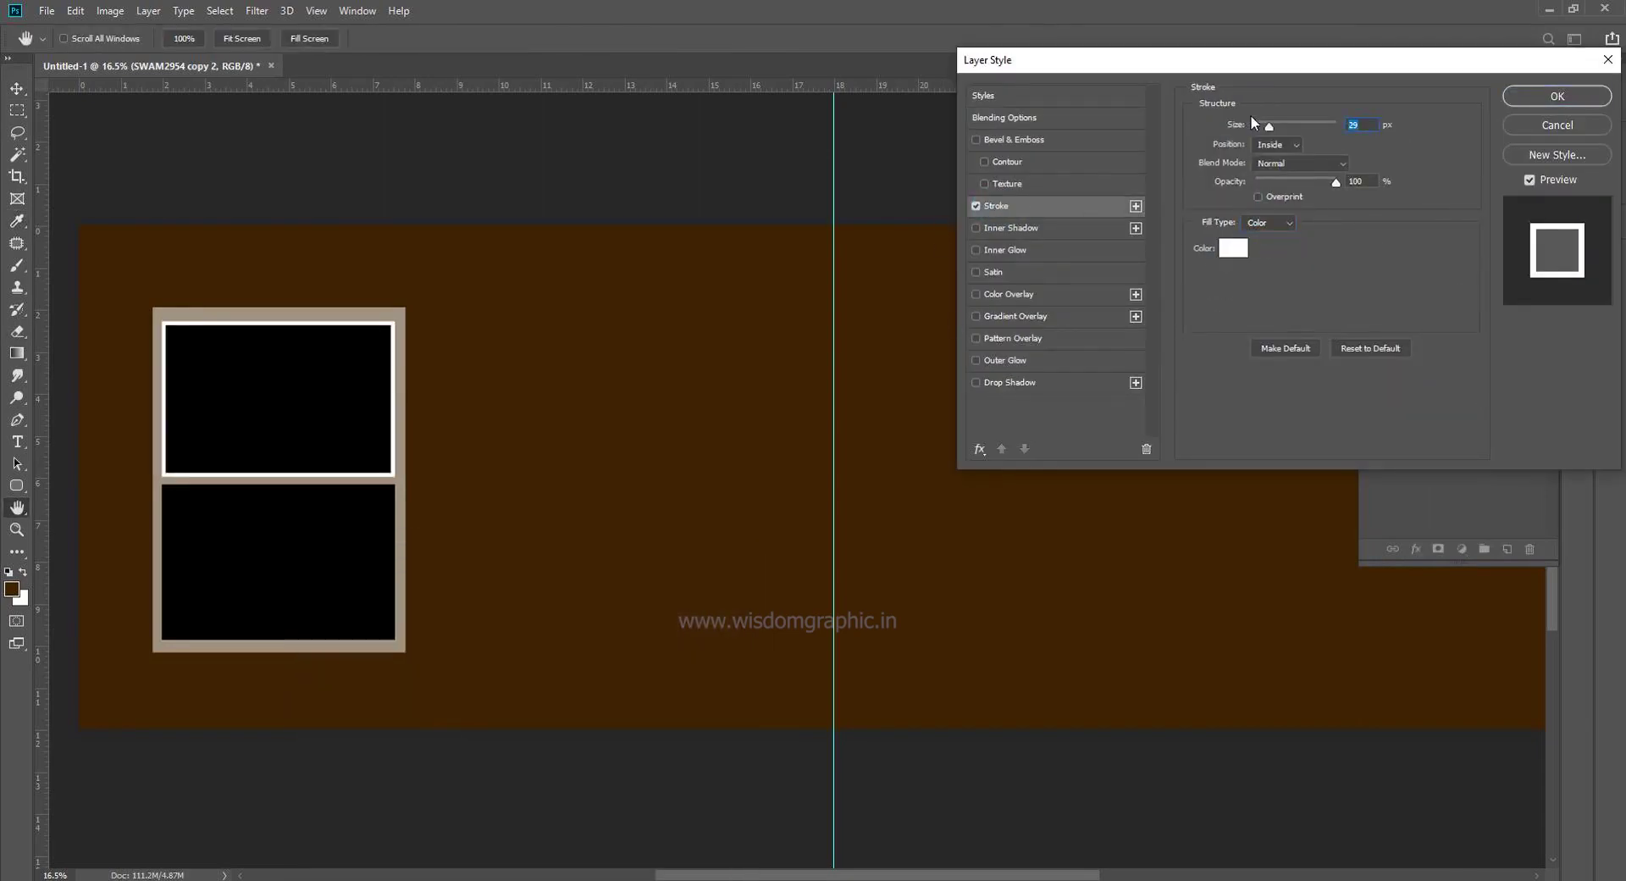
click(1541, 103)
Copy the upper rectangle's stroke style onto the lower black rectangle
right_click(1482, 195)
click(1343, 553)
right_click(1491, 176)
click(1330, 568)
click(303, 409)
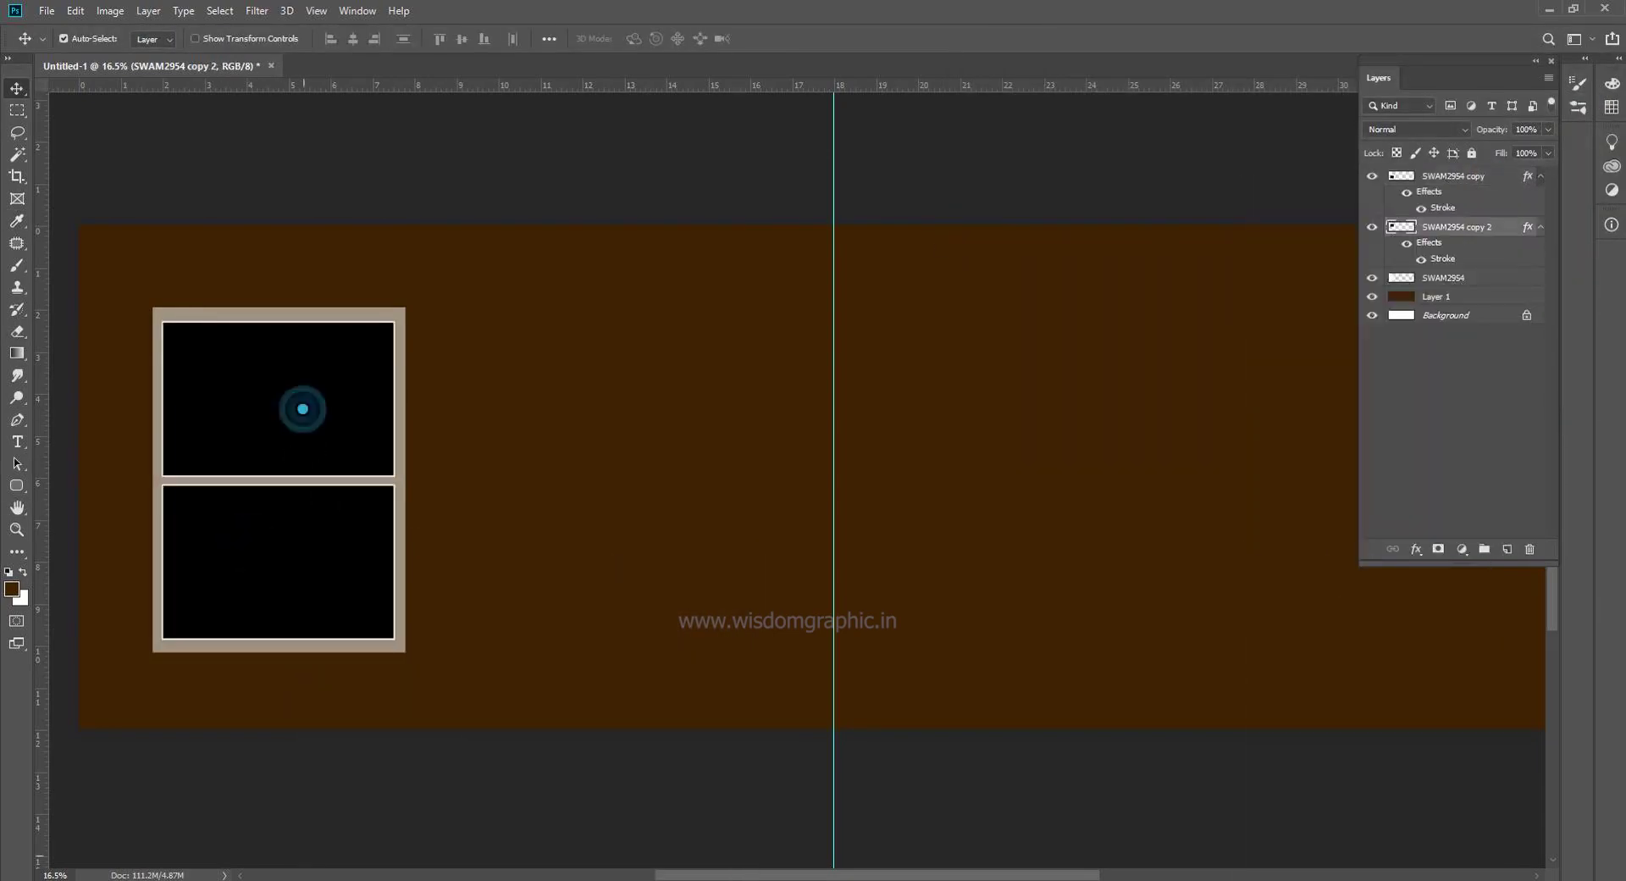
Place the SWAM2954 photo above the upper black rectangle and clip it to that rectangle
key(alt+Tab)
drag(762, 218, 294, 408)
key(alt+Tab)
drag(723, 501, 316, 436)
key(Return)
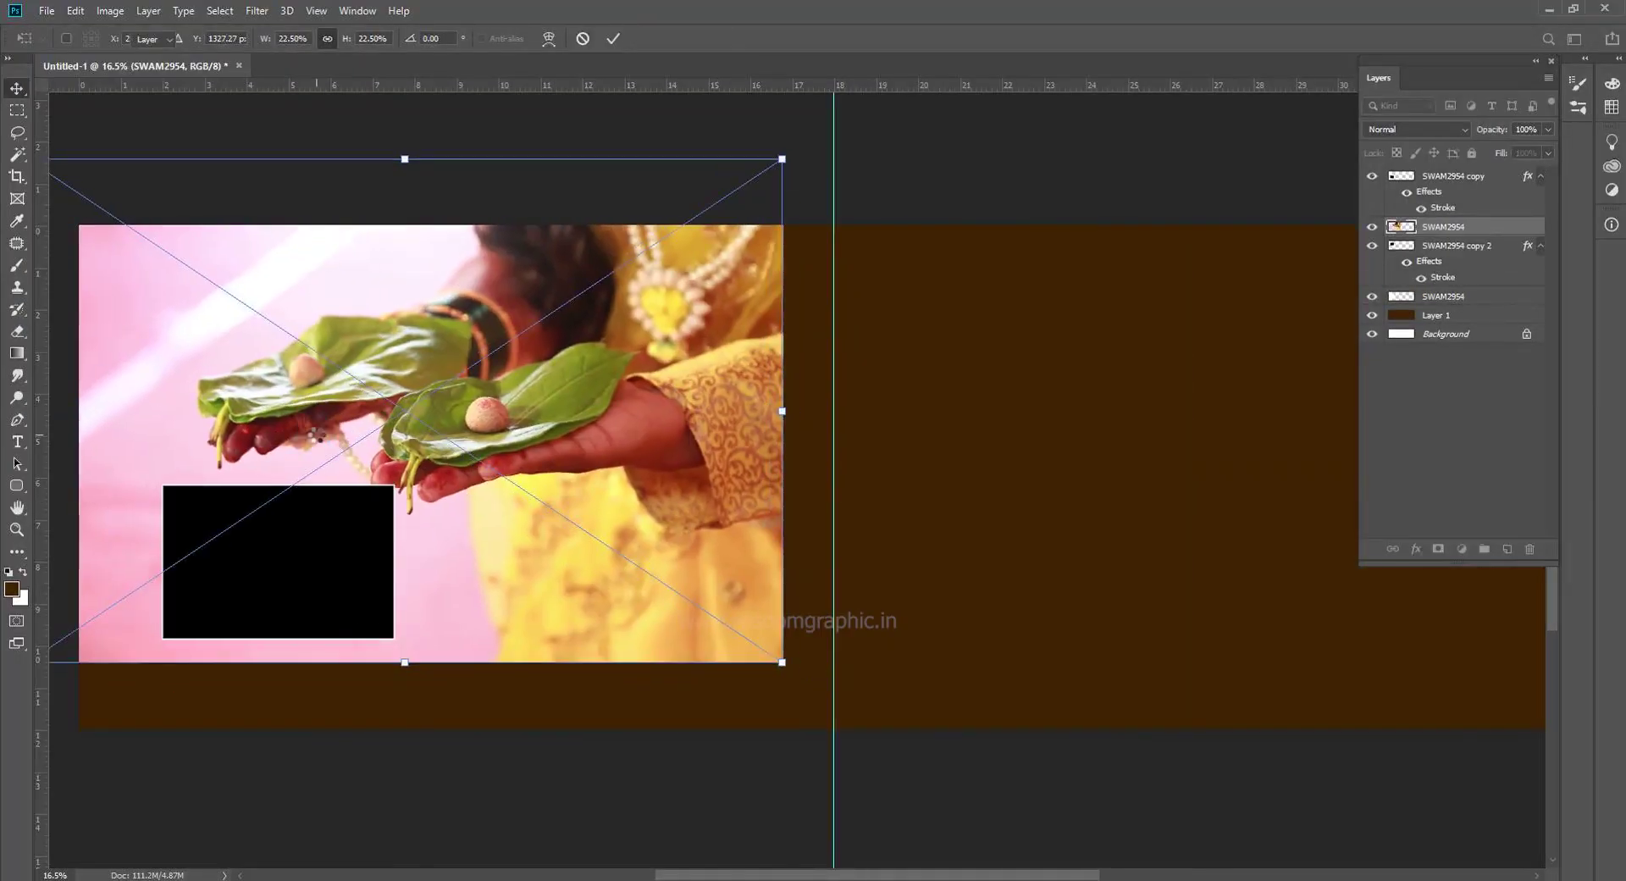
key(ctrl+alt+g)
Scale the clipped SWAM2954 photo to about 8.8% and position it so the hands and leaves fill the upper frame
key(ctrl+t)
drag(783, 664, 485, 465)
drag(339, 381, 349, 448)
drag(494, 530, 392, 465)
drag(296, 381, 339, 435)
drag(79, 280, 142, 315)
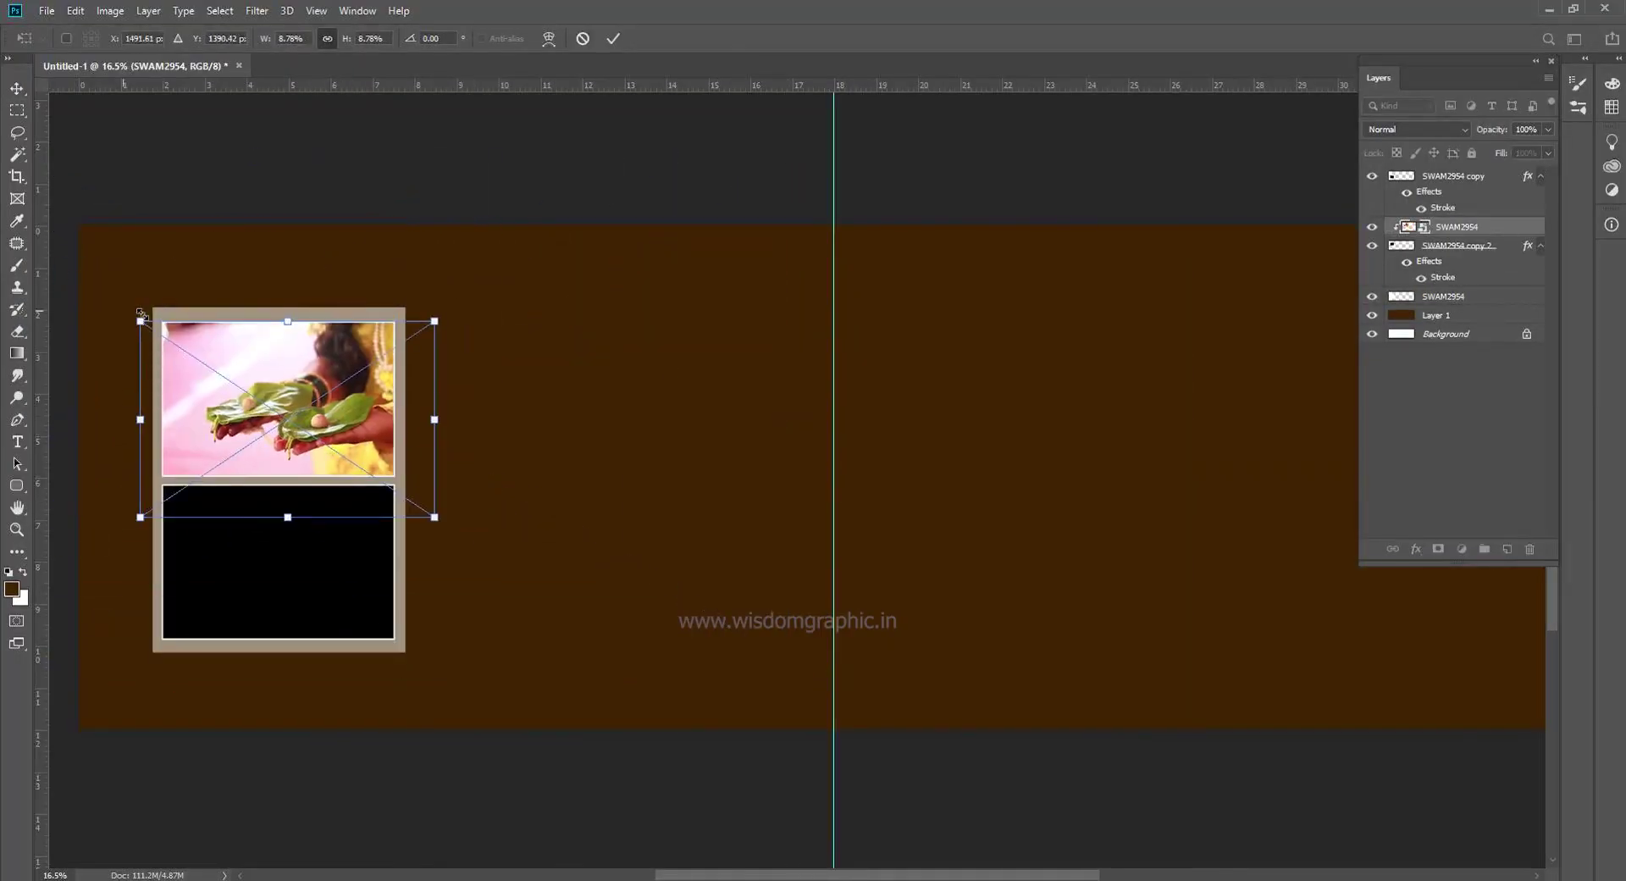
drag(245, 402, 217, 389)
key(Return)
Place the SWAM2978 photo above the lower black rectangle and clip it to that rectangle
click(296, 576)
key(alt+Tab)
key(alt+Tab)
drag(1000, 218, 312, 542)
key(Return)
key(ctrl+alt+g)
Scale the SWAM2978 photo to about 10.4% and position it to fill the lower frame
key(ctrl+t)
scroll(434, 254, down, 1)
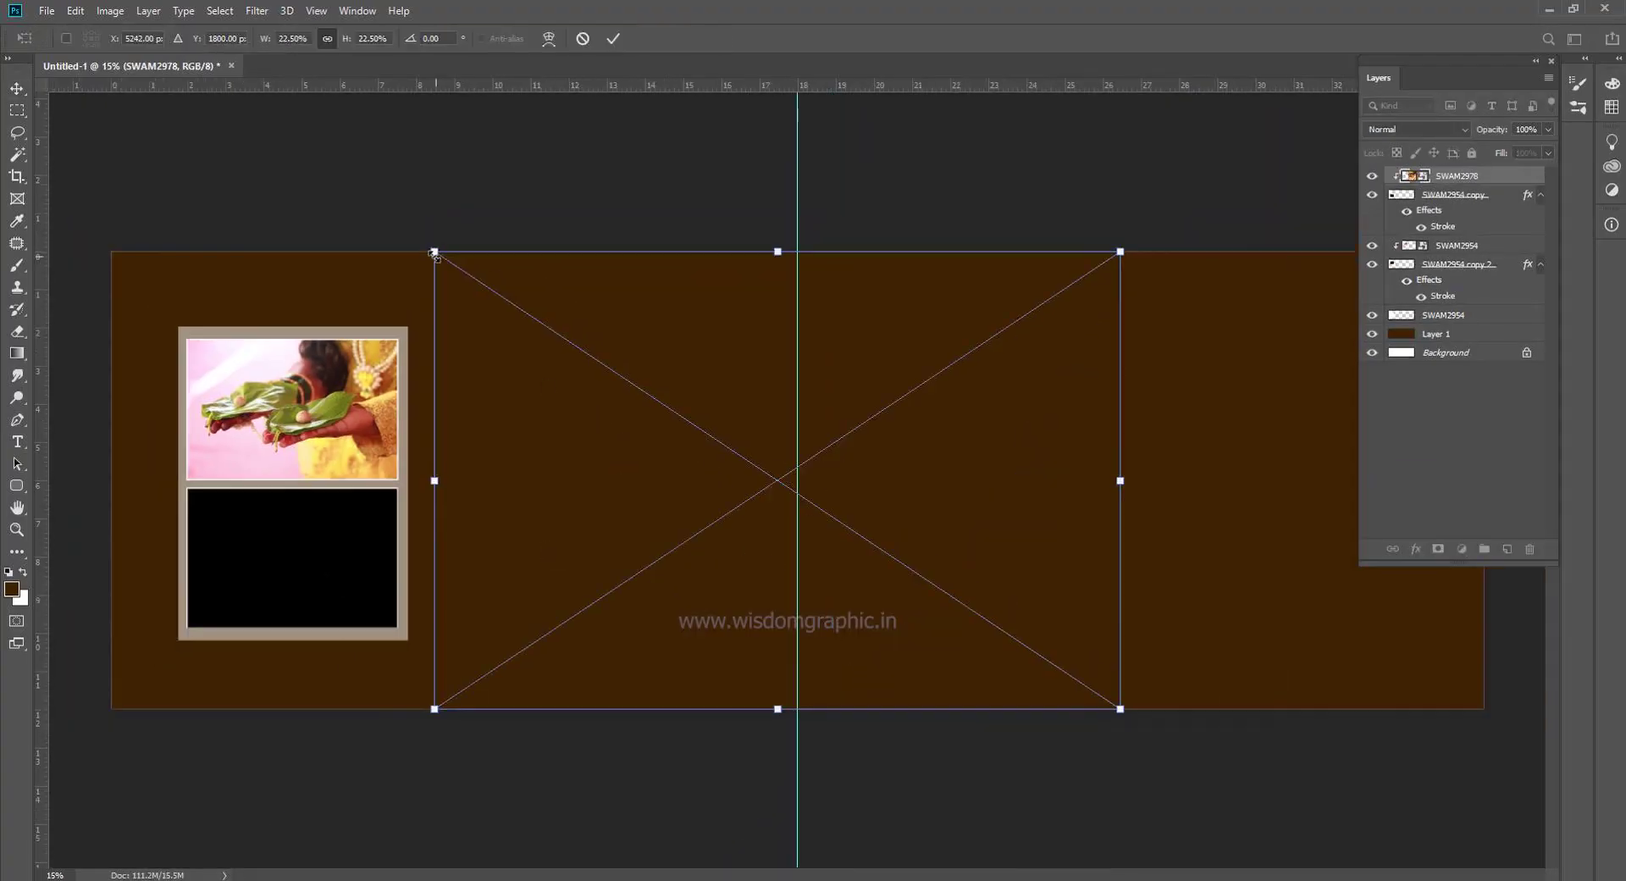
drag(434, 252, 850, 526)
drag(900, 599, 206, 519)
drag(429, 447, 472, 435)
drag(279, 568, 256, 559)
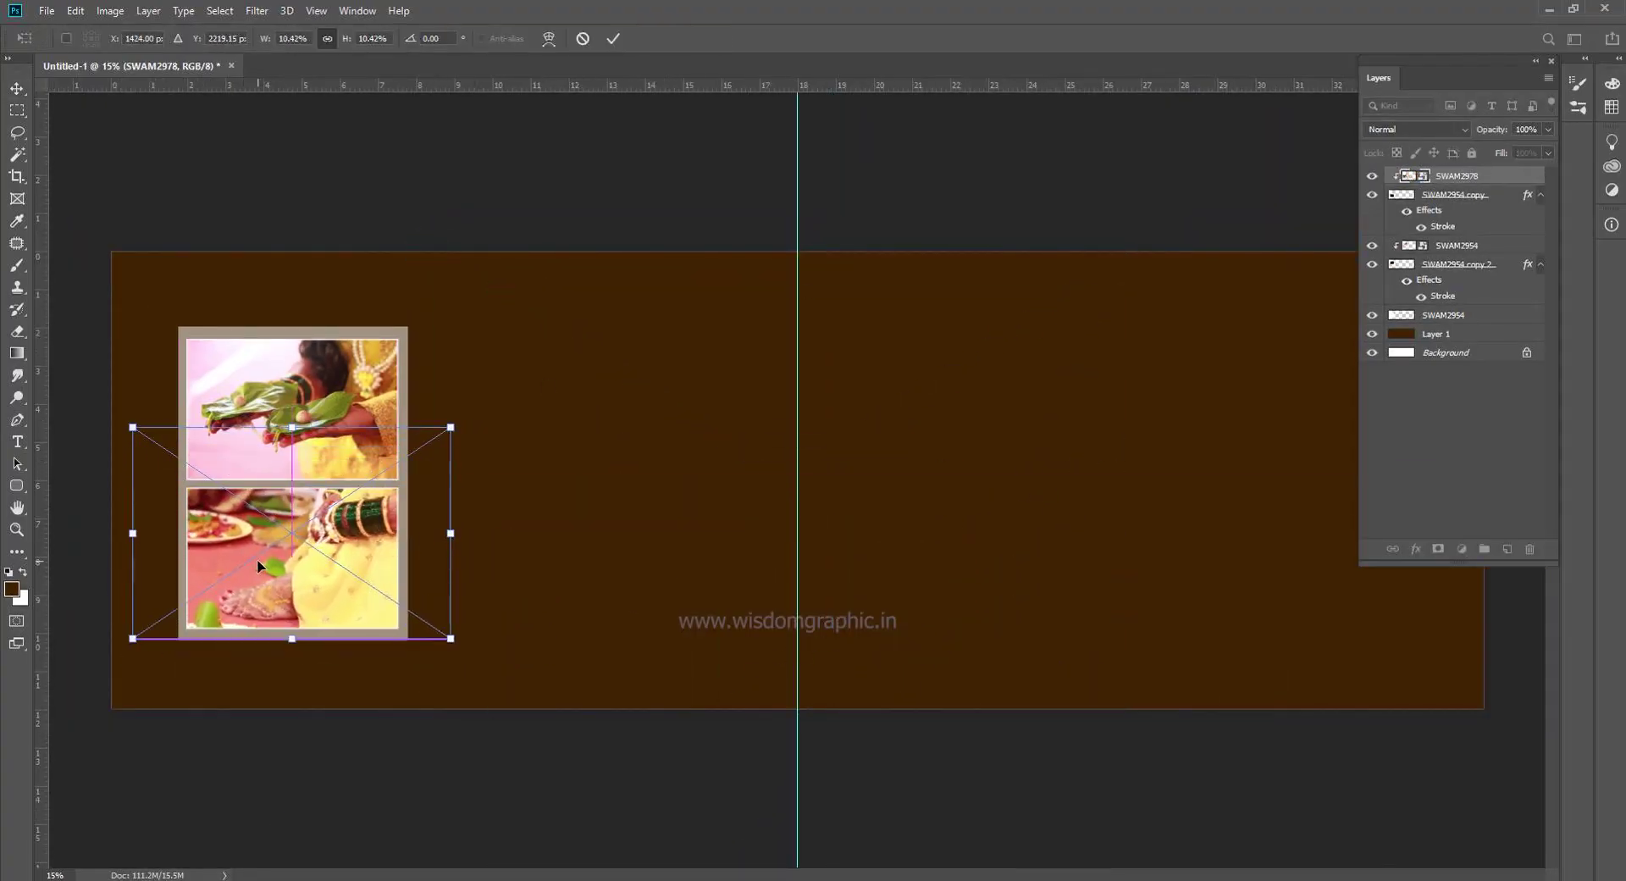
key(Return)
Apply a Levels adjustment to each of the two clipped photos, SWAM2978 and SWAM2954
key(ctrl+l)
drag(657, 361, 781, 363)
key(Return)
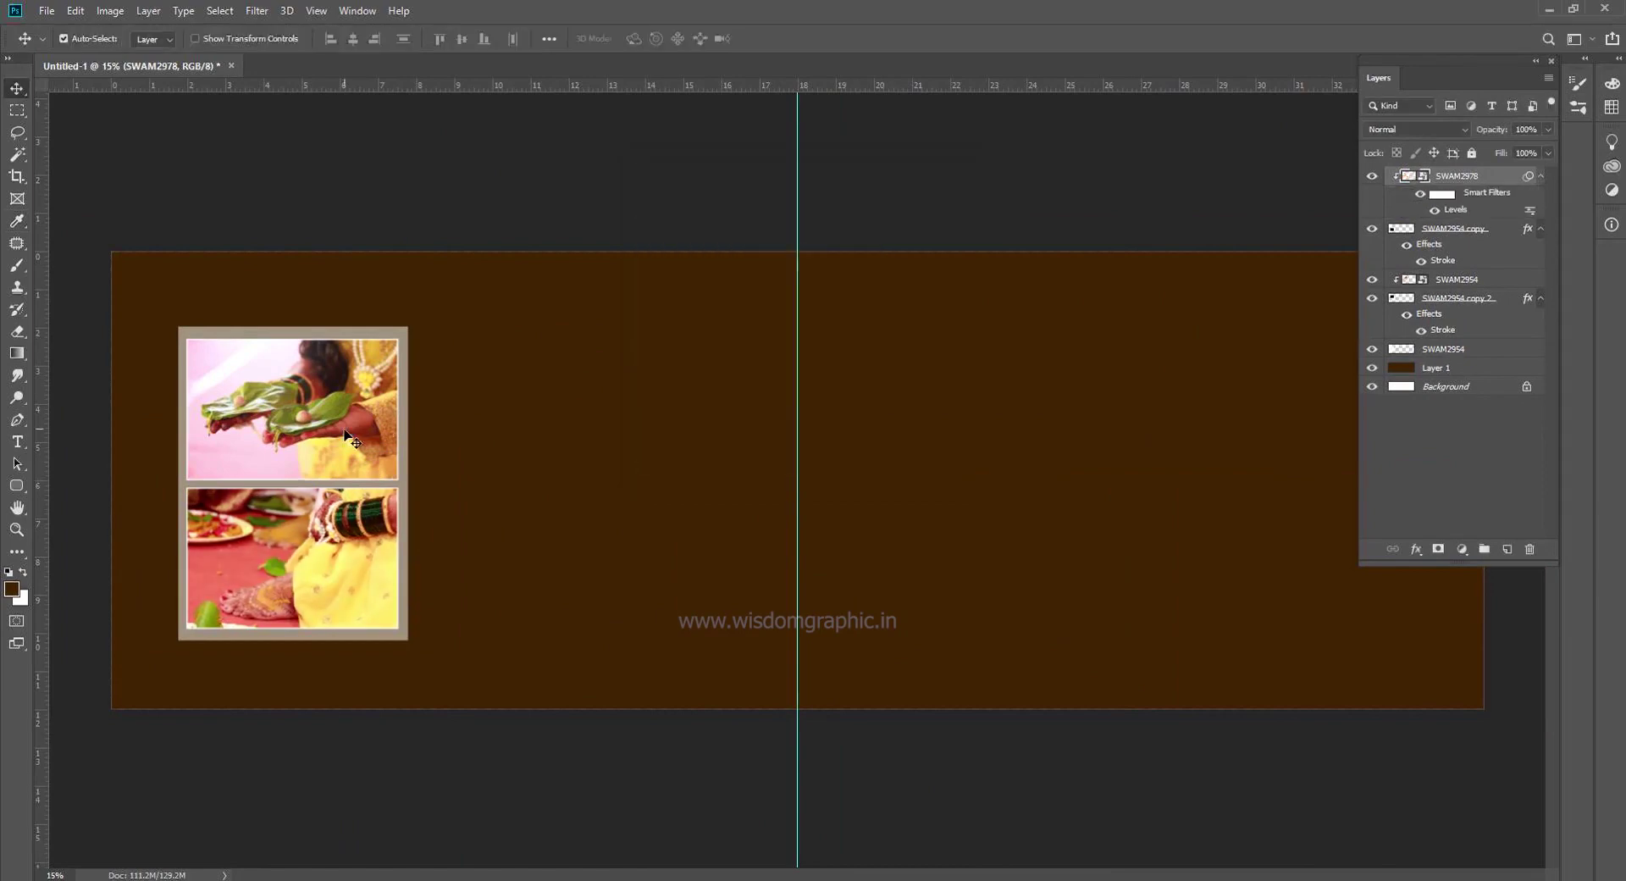
click(349, 440)
key(ctrl+l)
drag(653, 362, 663, 365)
click(919, 206)
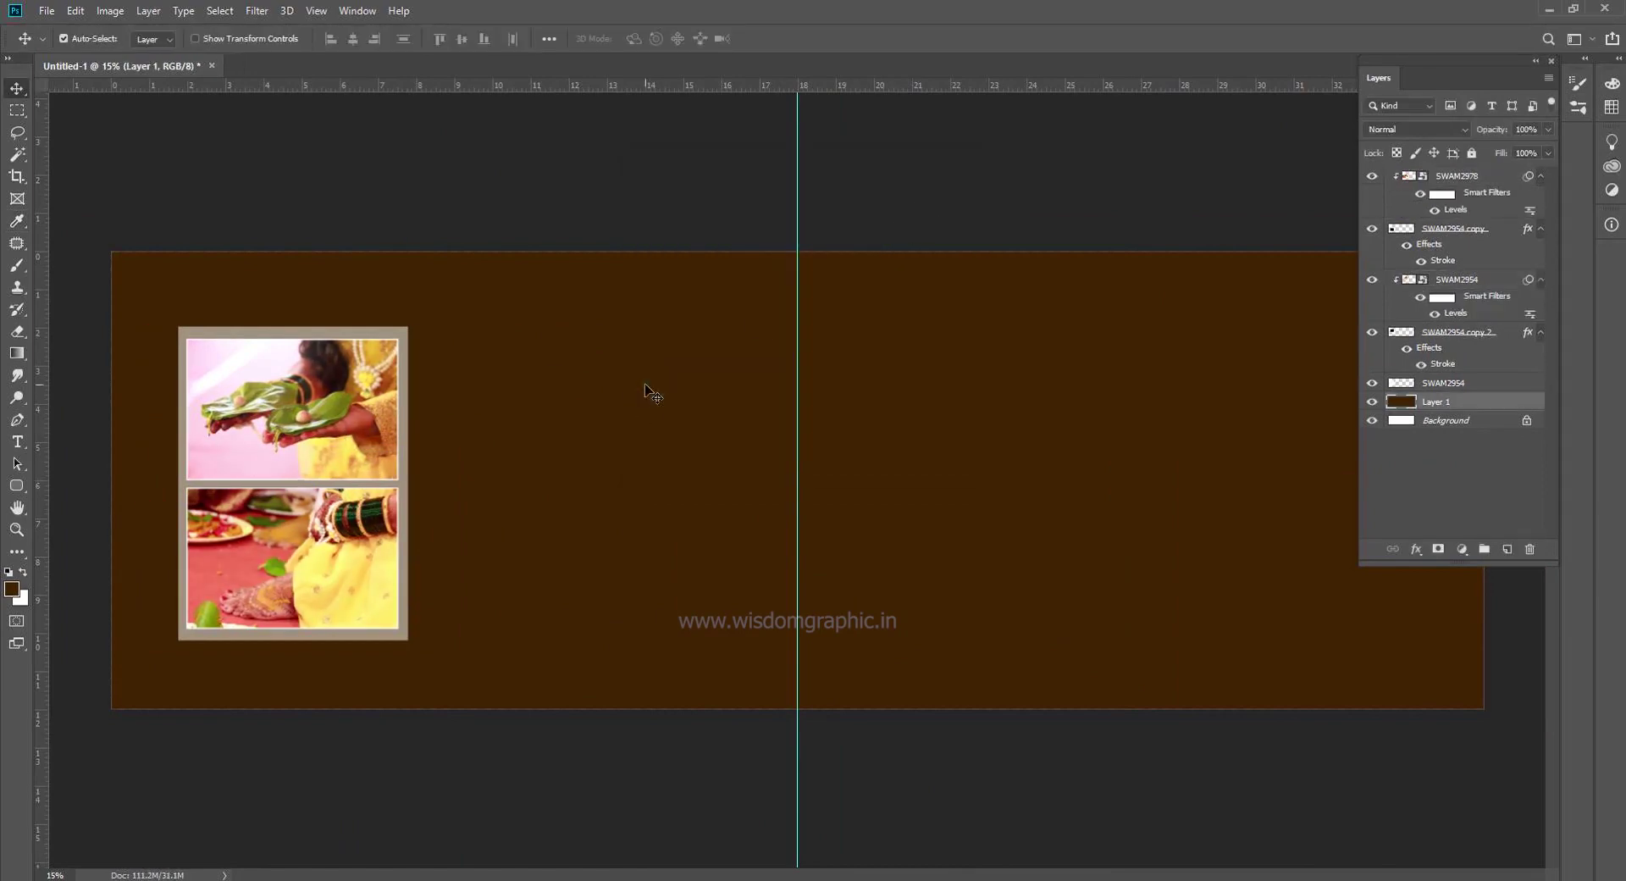
mouse_move(268, 878)
click(305, 826)
drag(508, 224, 677, 457)
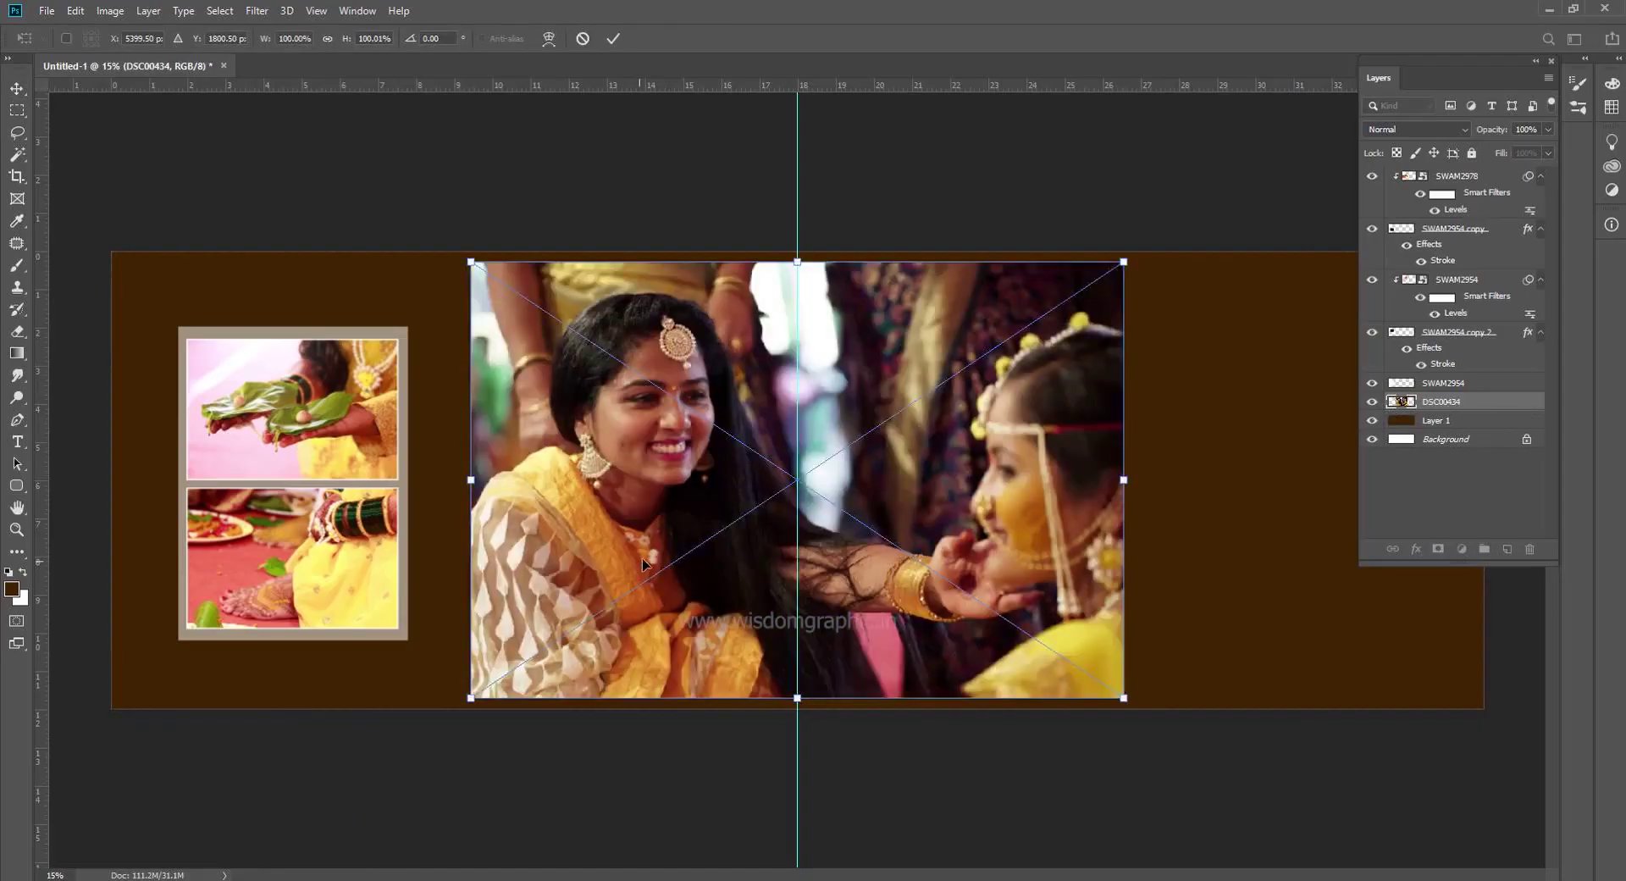
drag(780, 474, 637, 447)
drag(971, 676, 1081, 737)
scroll(842, 596, down, 3)
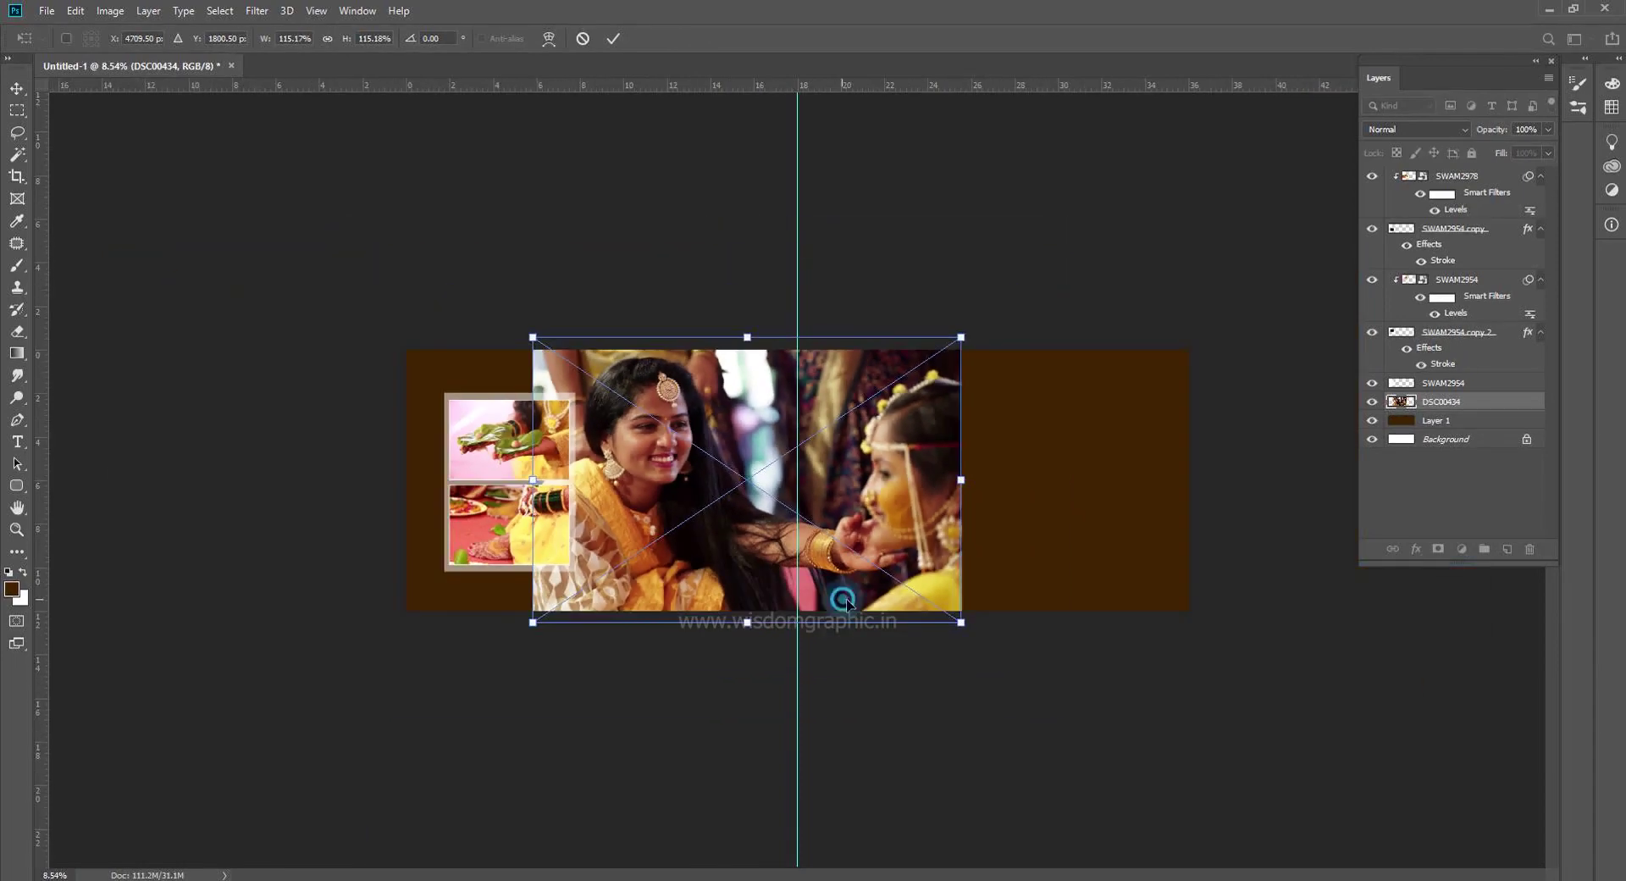
mouse_move(962, 624)
mouse_down()
mouse_move(978, 630)
mouse_move(964, 622)
mouse_up()
key(Escape)
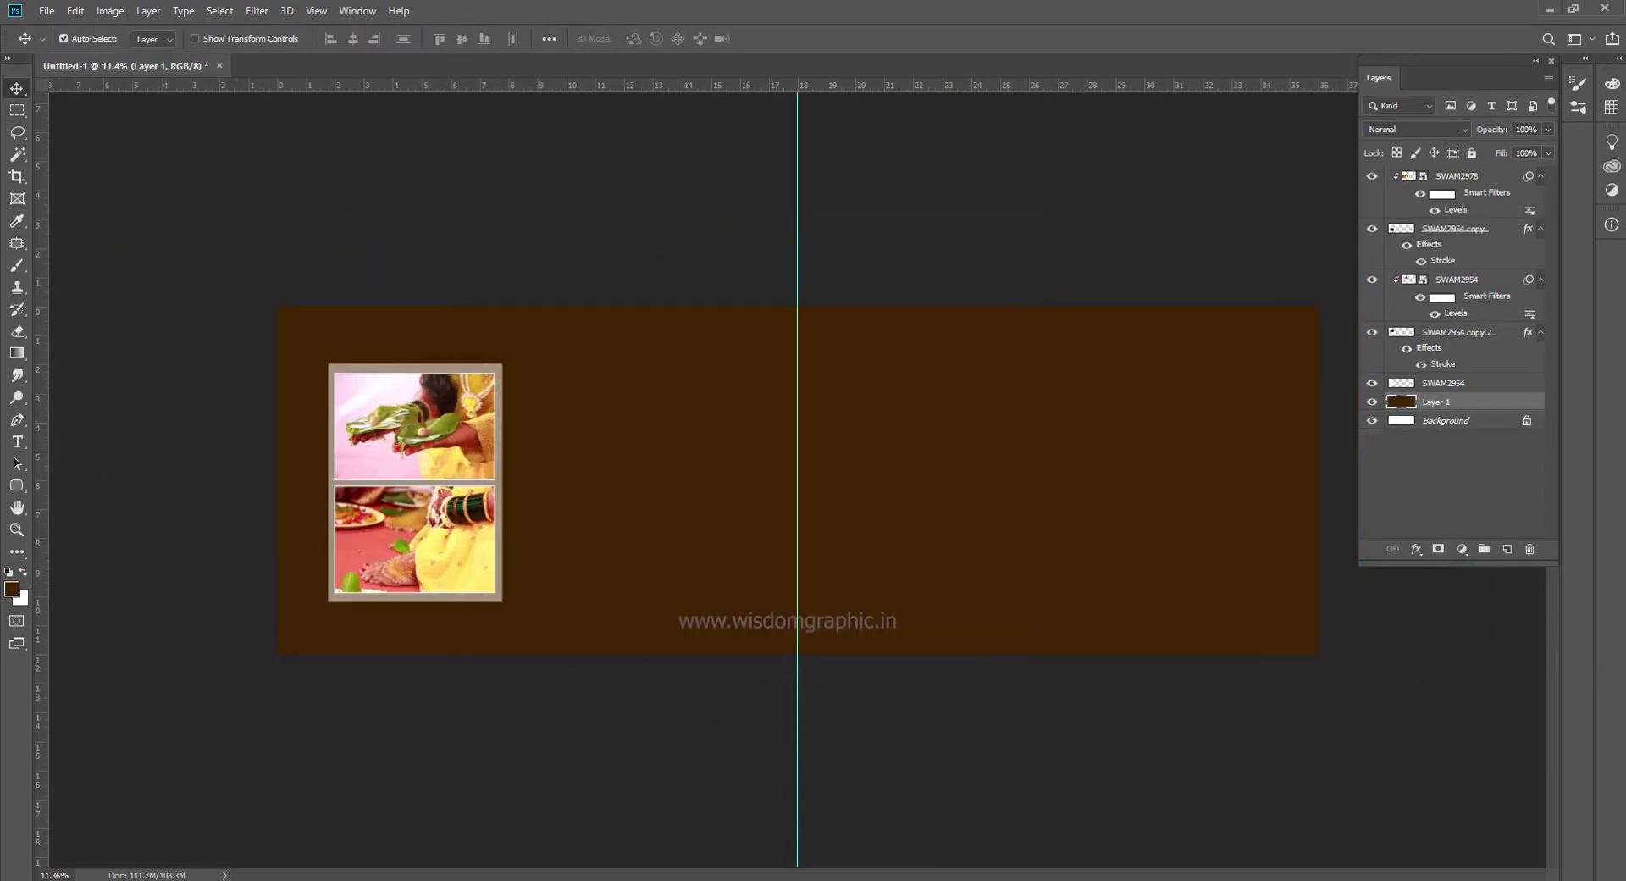
Open DSC00434.JPG from the photo folder as its own document
key(alt+Tab)
mouse_move(304, 876)
click(310, 805)
key(alt+Tab)
drag(565, 210, 521, 159)
Quick-select the women's skin areas in DSC00434 and feather the selection
key(w)
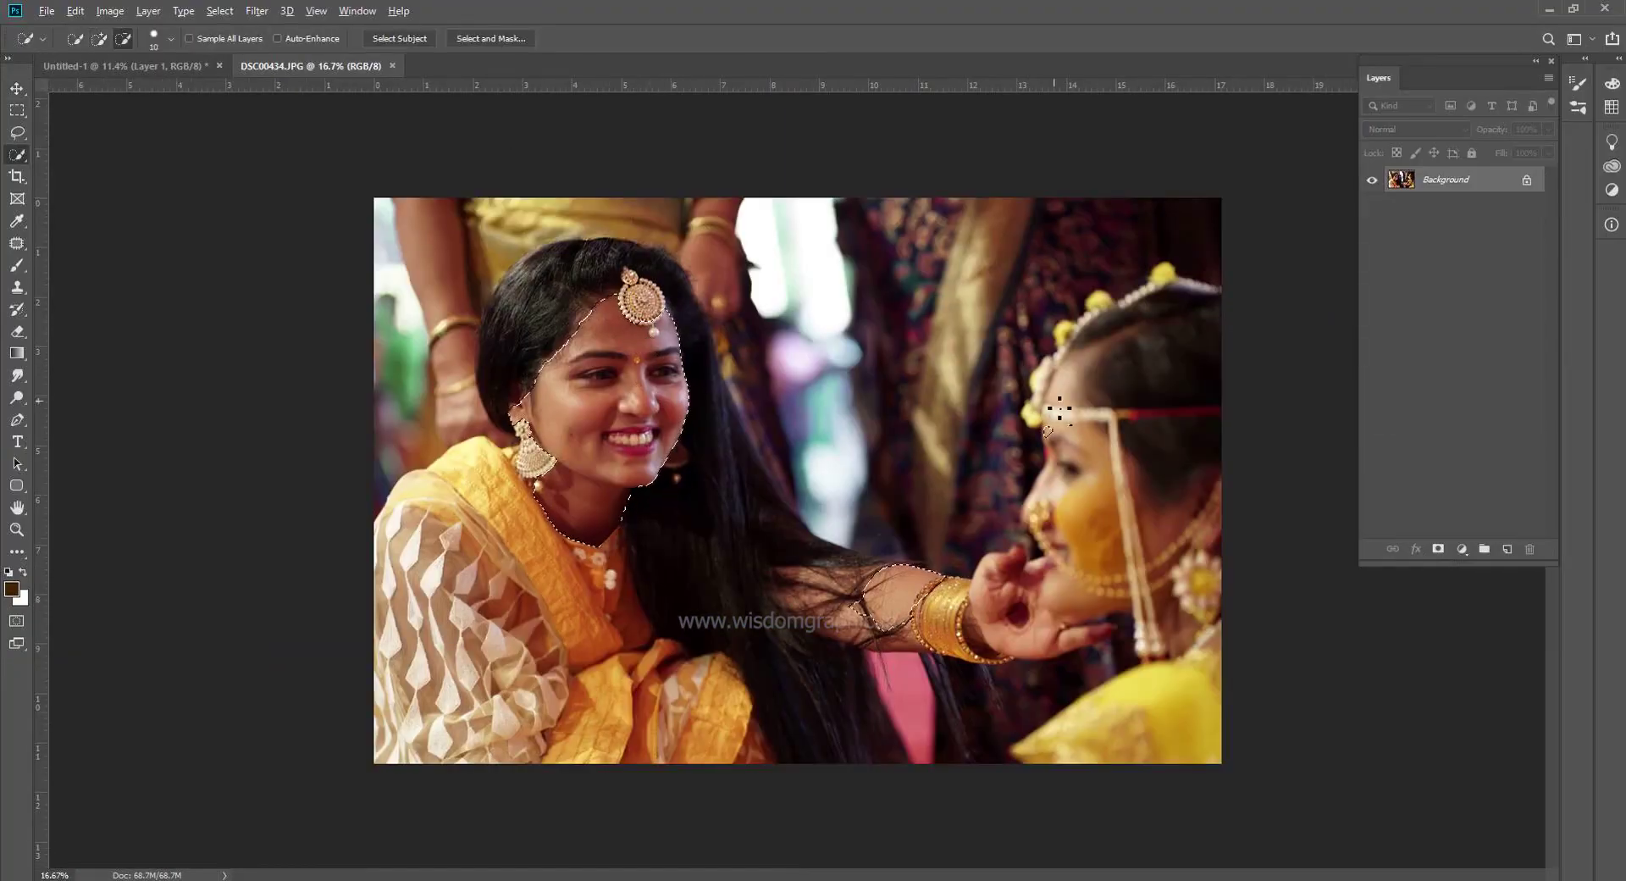
right_click(631, 388)
click(691, 423)
key(Return)
Smooth the selected skin with the Portraiture 3 filter using the Smoothing: Normal preset
click(257, 11)
mouse_move(396, 378)
click(497, 390)
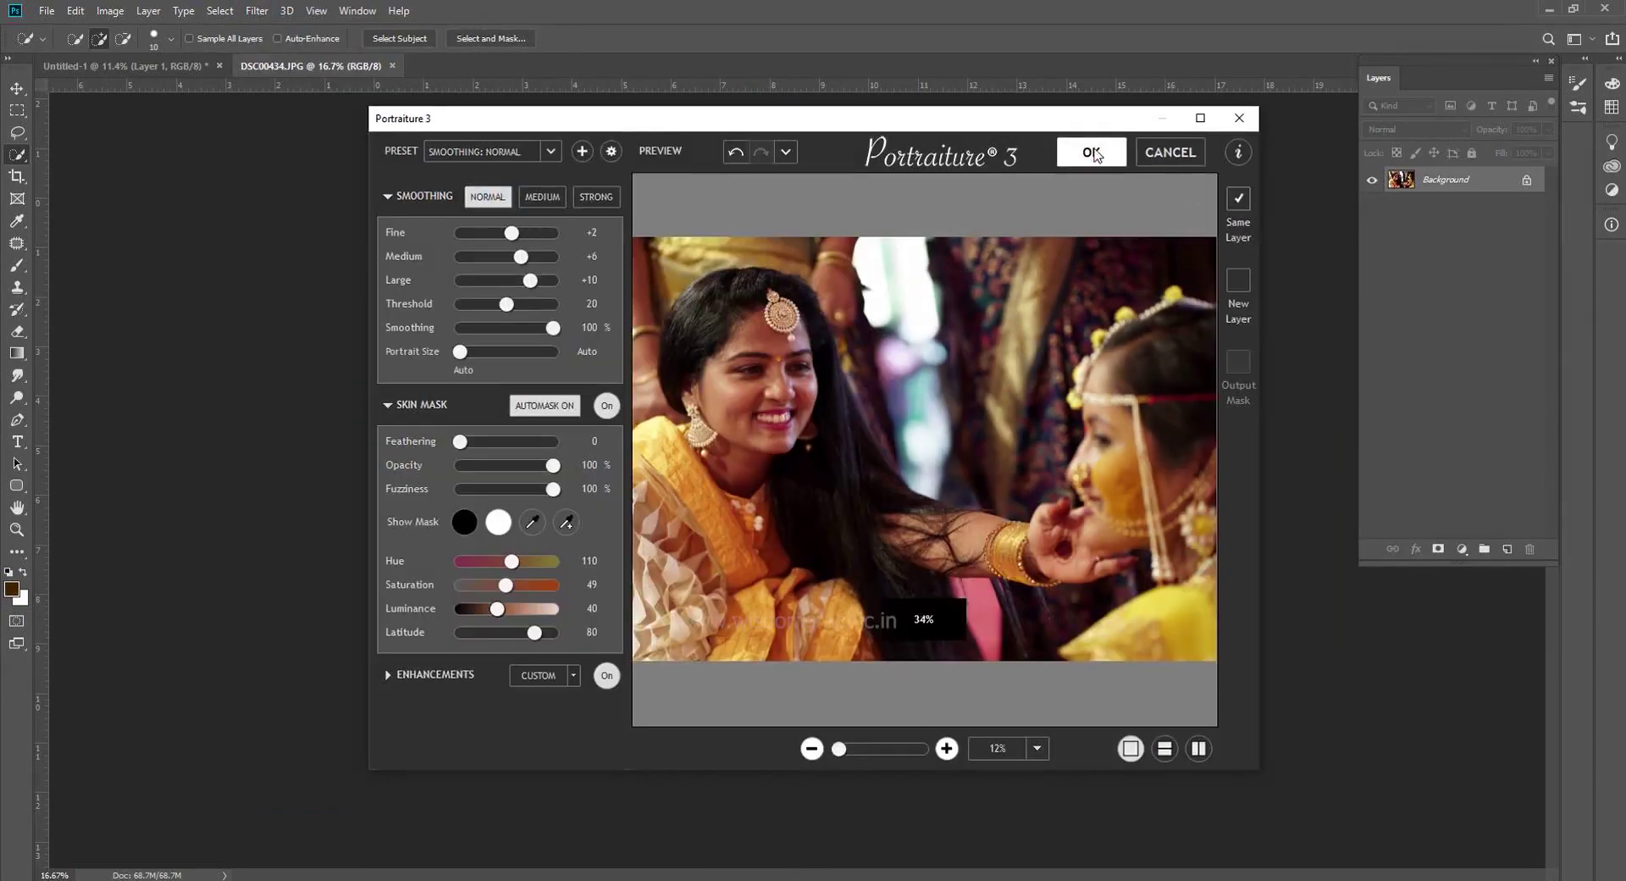
click(1093, 153)
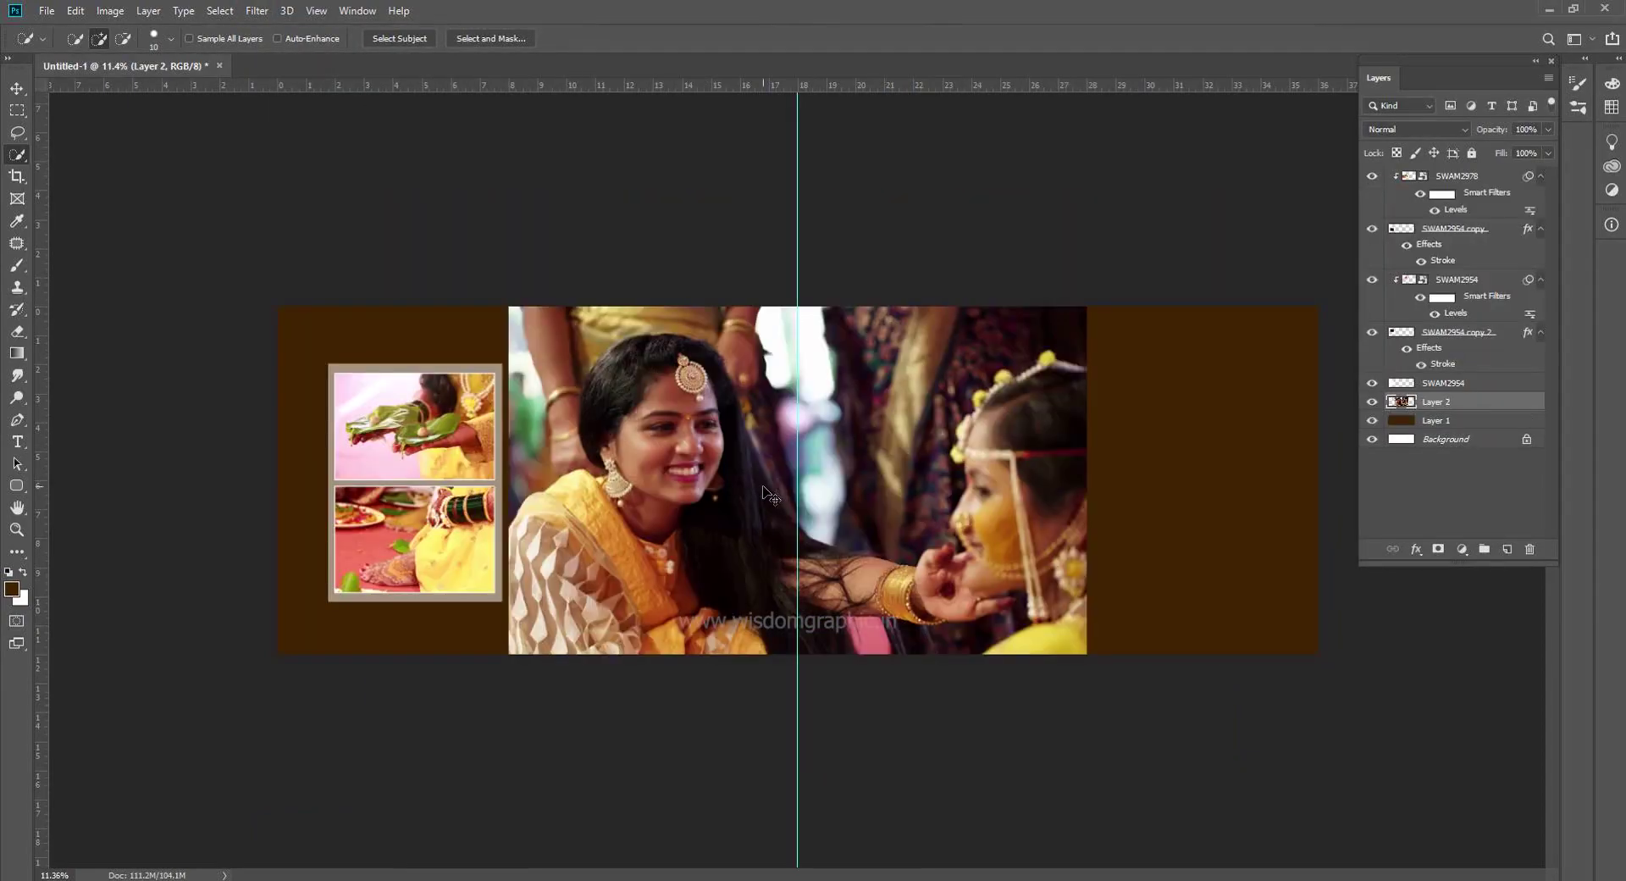
Bring the smoothed photo into the album layout, then enlarge and tilt it counterclockwise across the middle behind the framed pictures
key(ctrl+t)
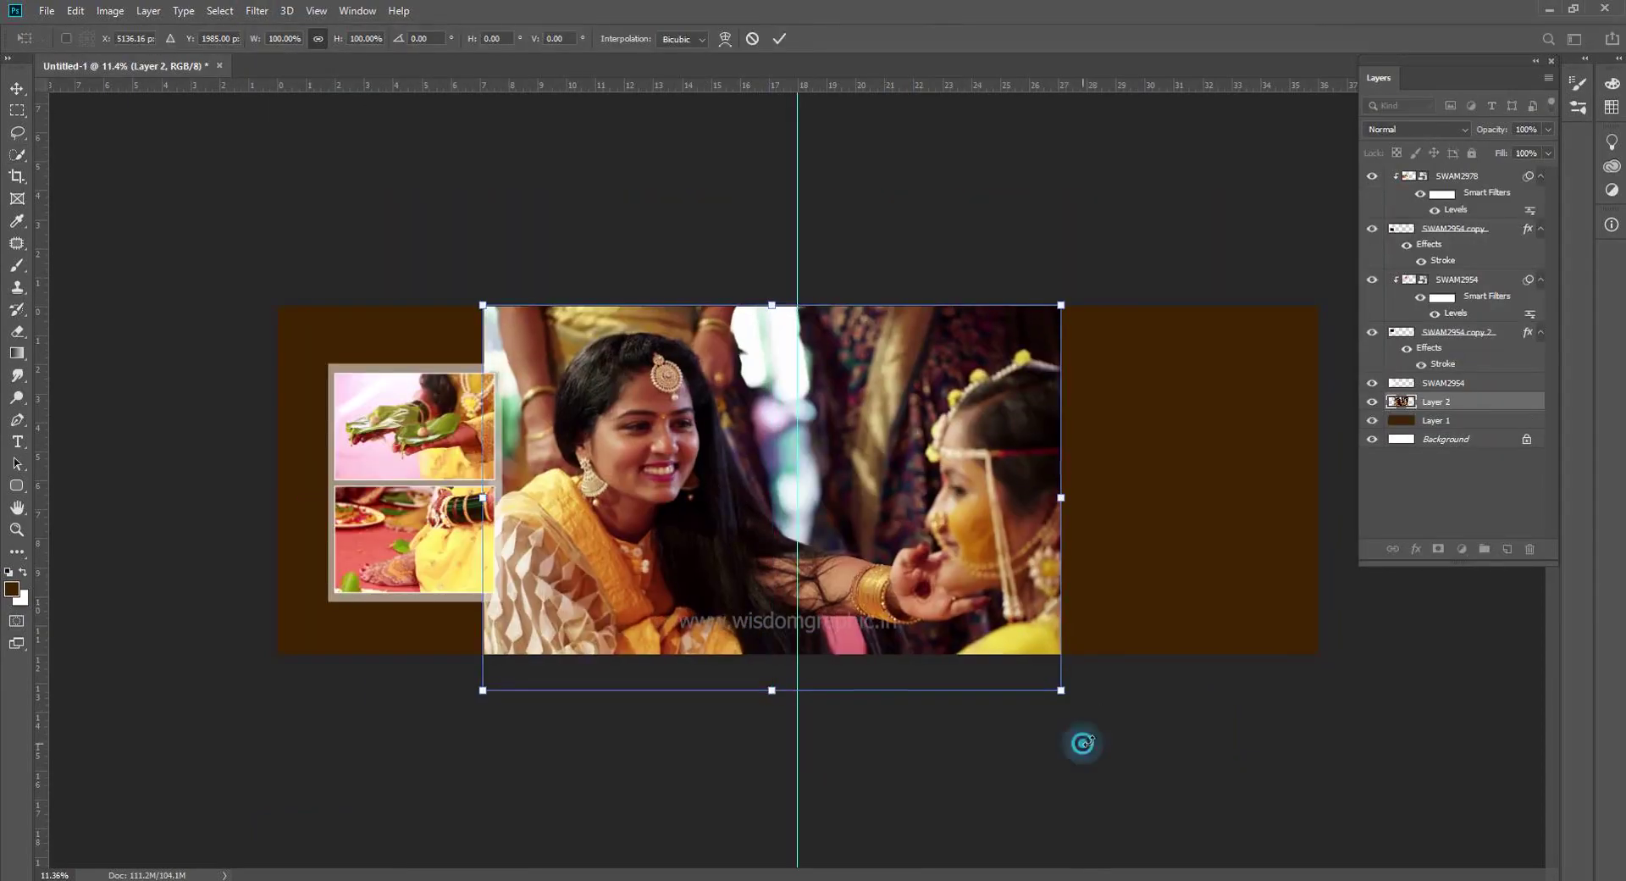
drag(1078, 744, 1155, 697)
drag(836, 527, 833, 526)
drag(1156, 691, 1063, 803)
drag(852, 597, 849, 598)
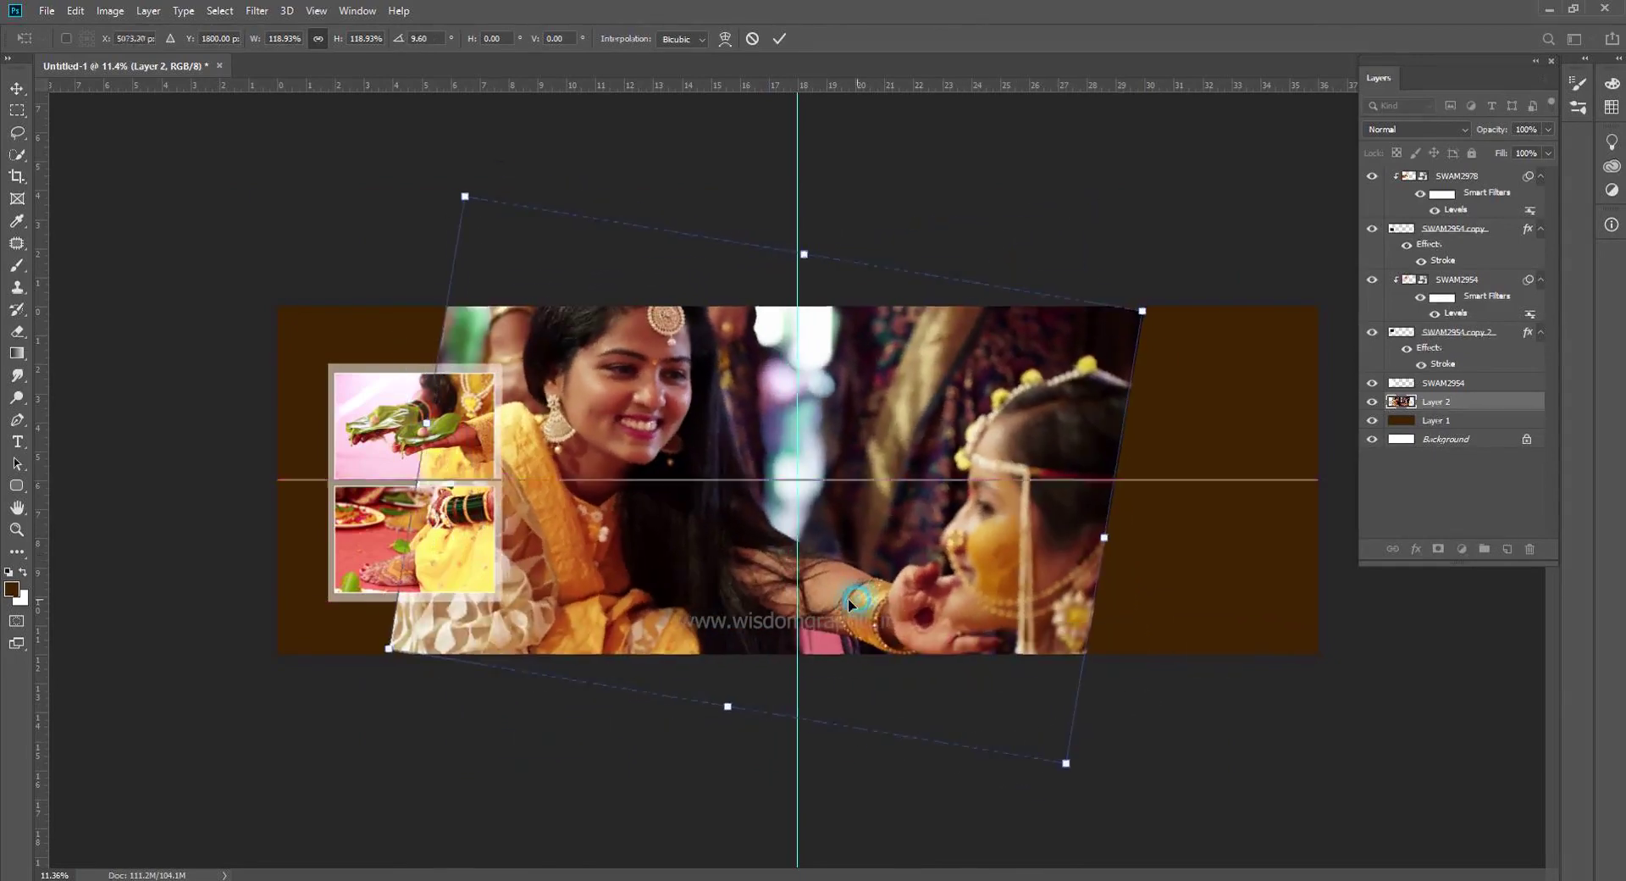
drag(1061, 801, 1151, 683)
drag(739, 549, 740, 554)
key(Return)
Fill a full-height vertical strip at the large photo's right edge with orange be6420 on a new layer
scroll(785, 511, up, 1)
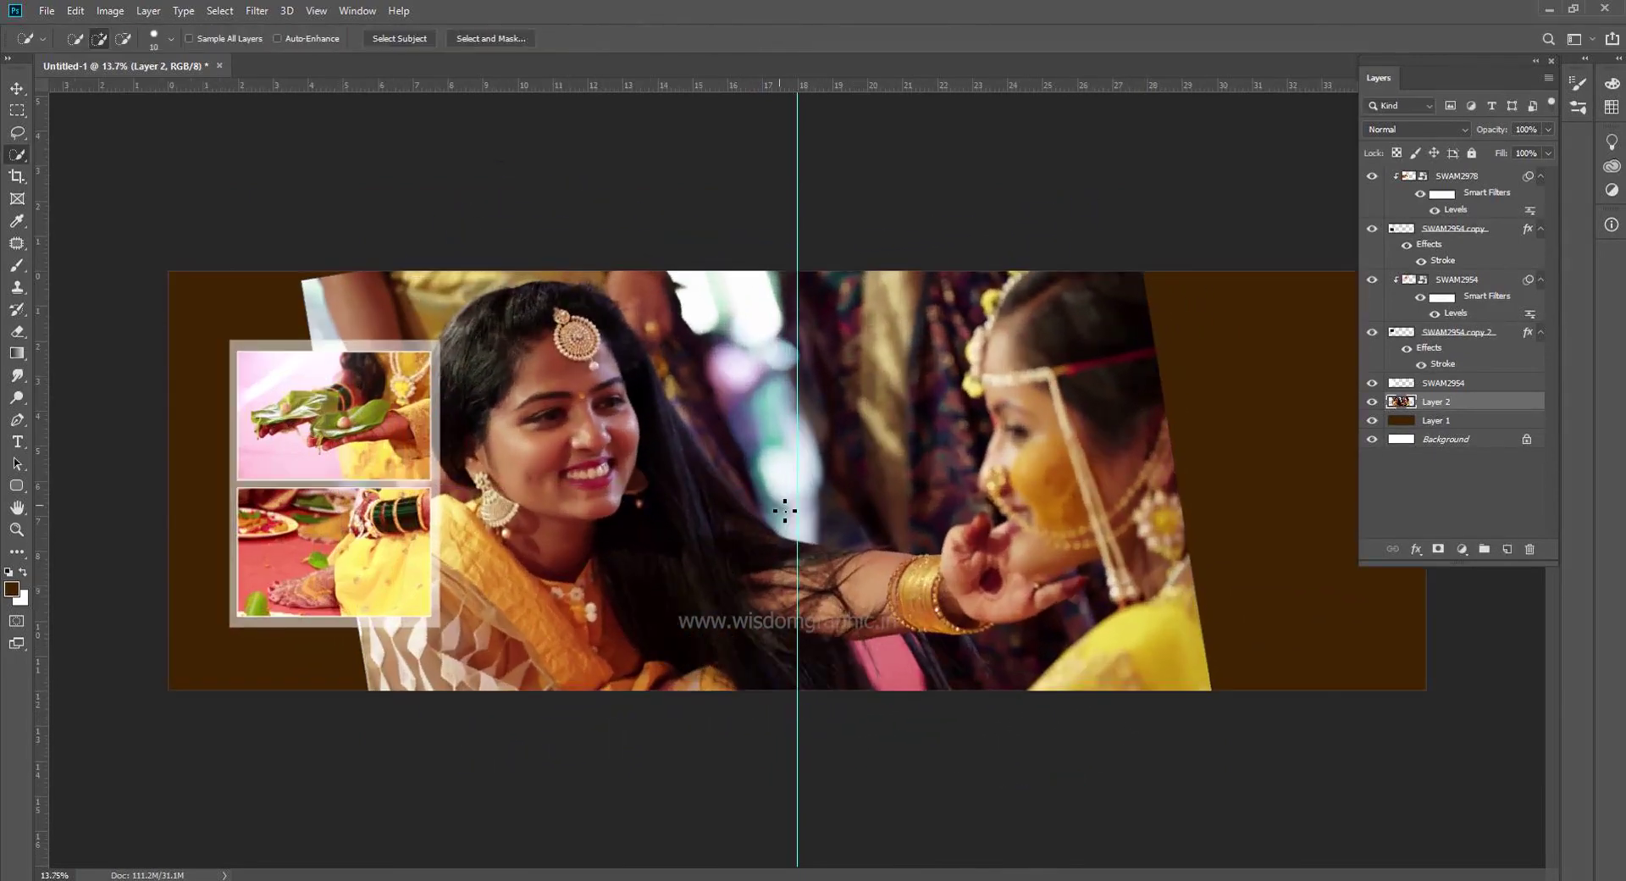
scroll(788, 509, down, 1)
key(ctrl+plus)
key(m)
drag(1118, 289, 1193, 704)
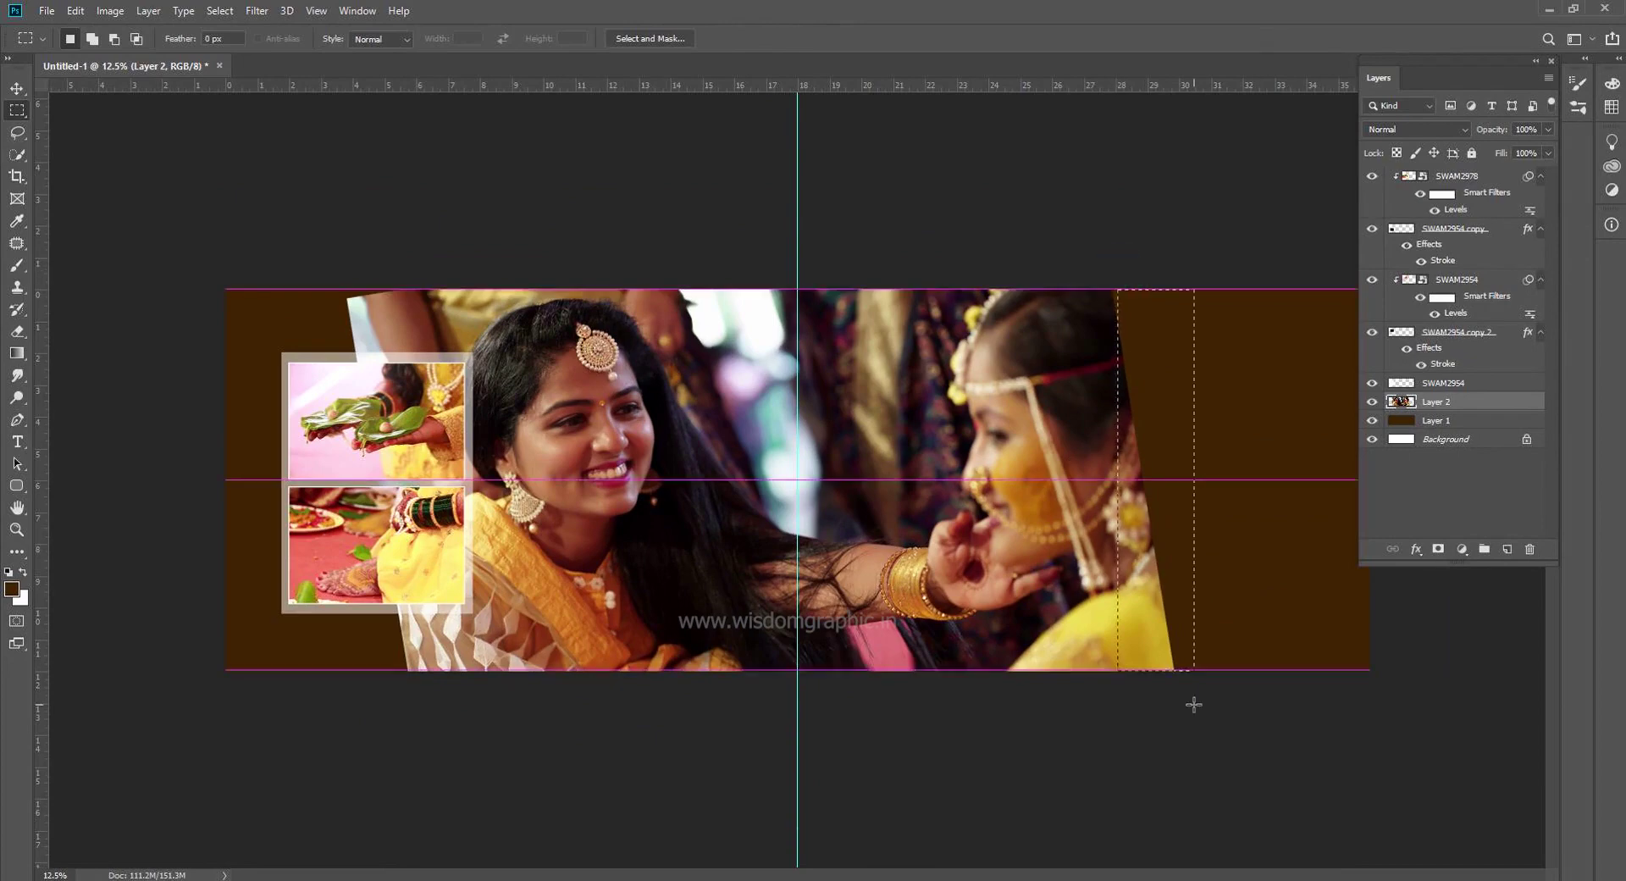
key(ctrl+shift+alt+n)
click(12, 589)
click(484, 642)
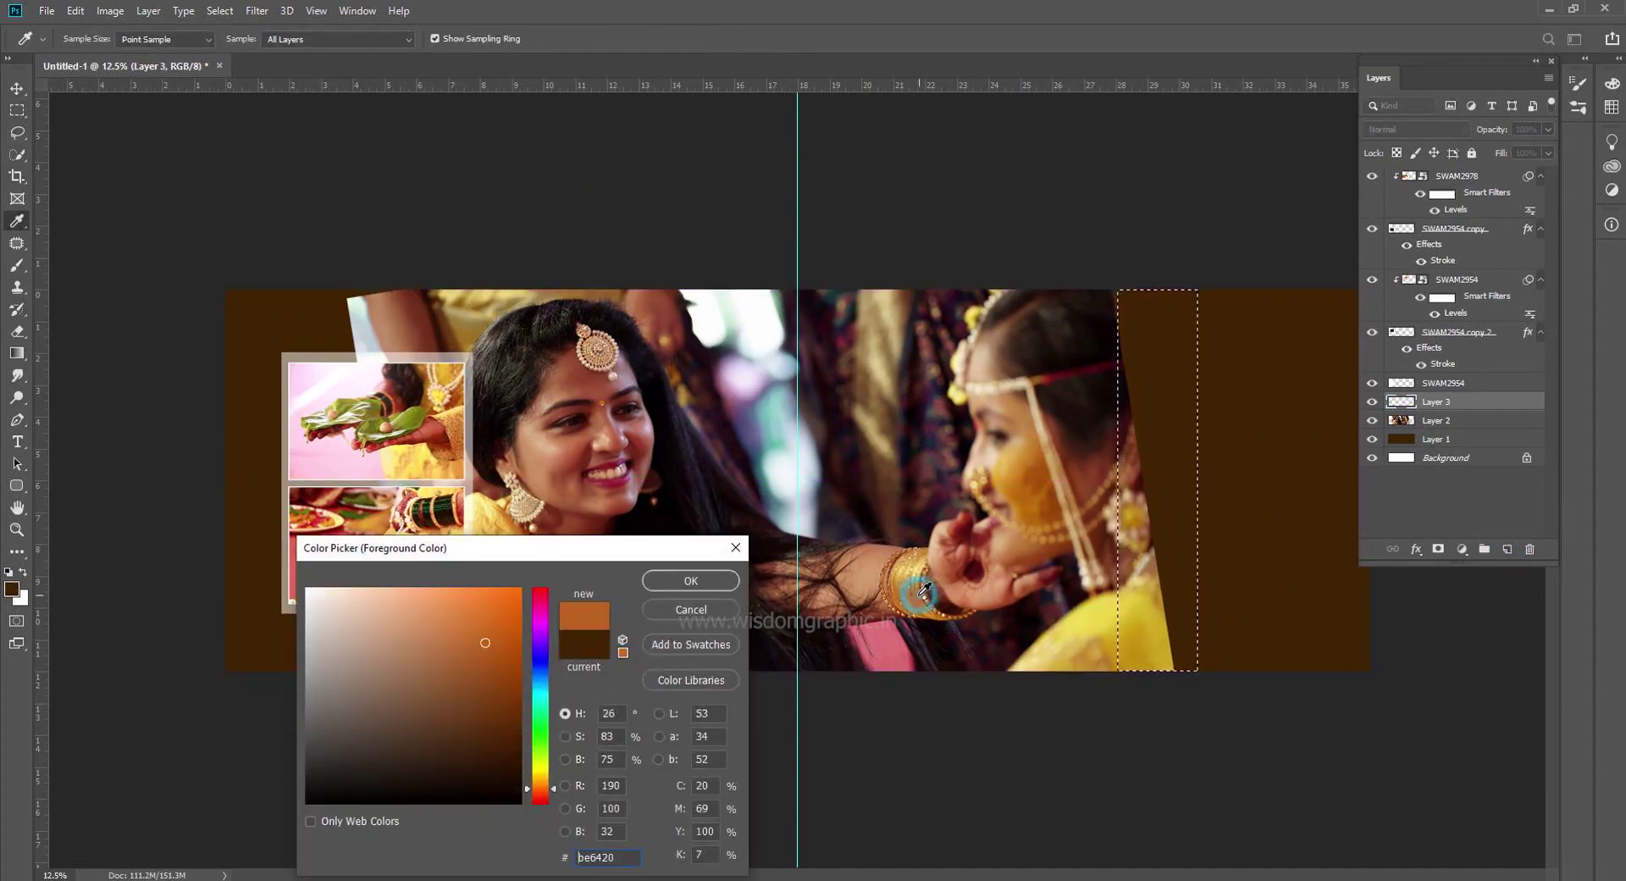
click(691, 583)
key(alt+BackSpace)
key(ctrl+d)
Place the DSC00405 photo in the layout and send it behind the orange strip and the large photo
scroll(799, 453, up, 1)
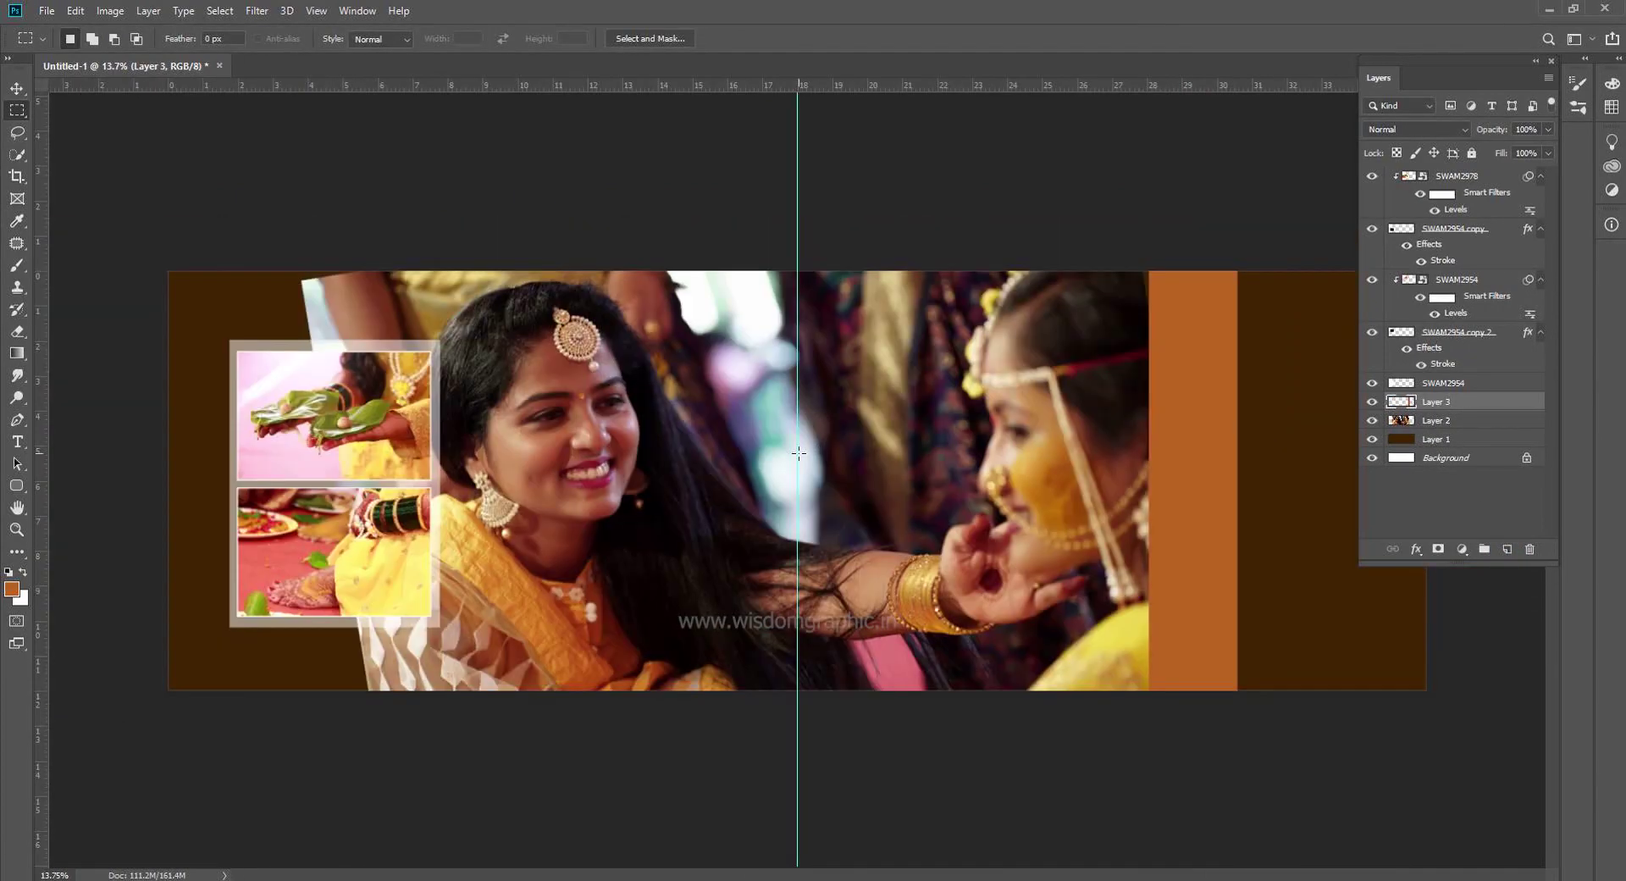
scroll(796, 474, down, 3)
key(v)
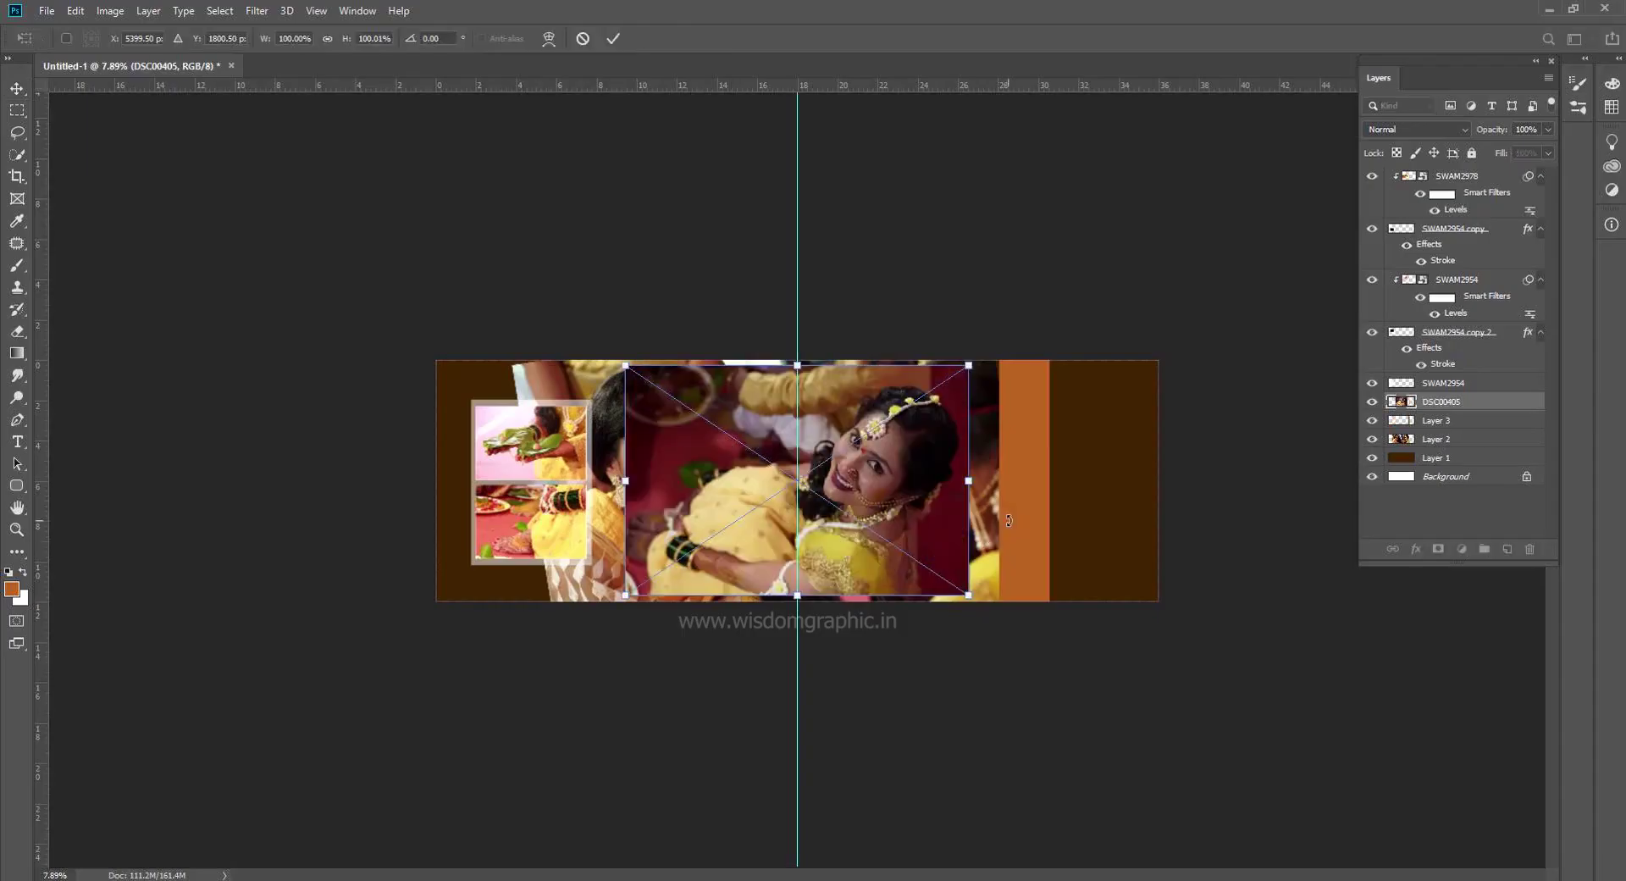
key(Return)
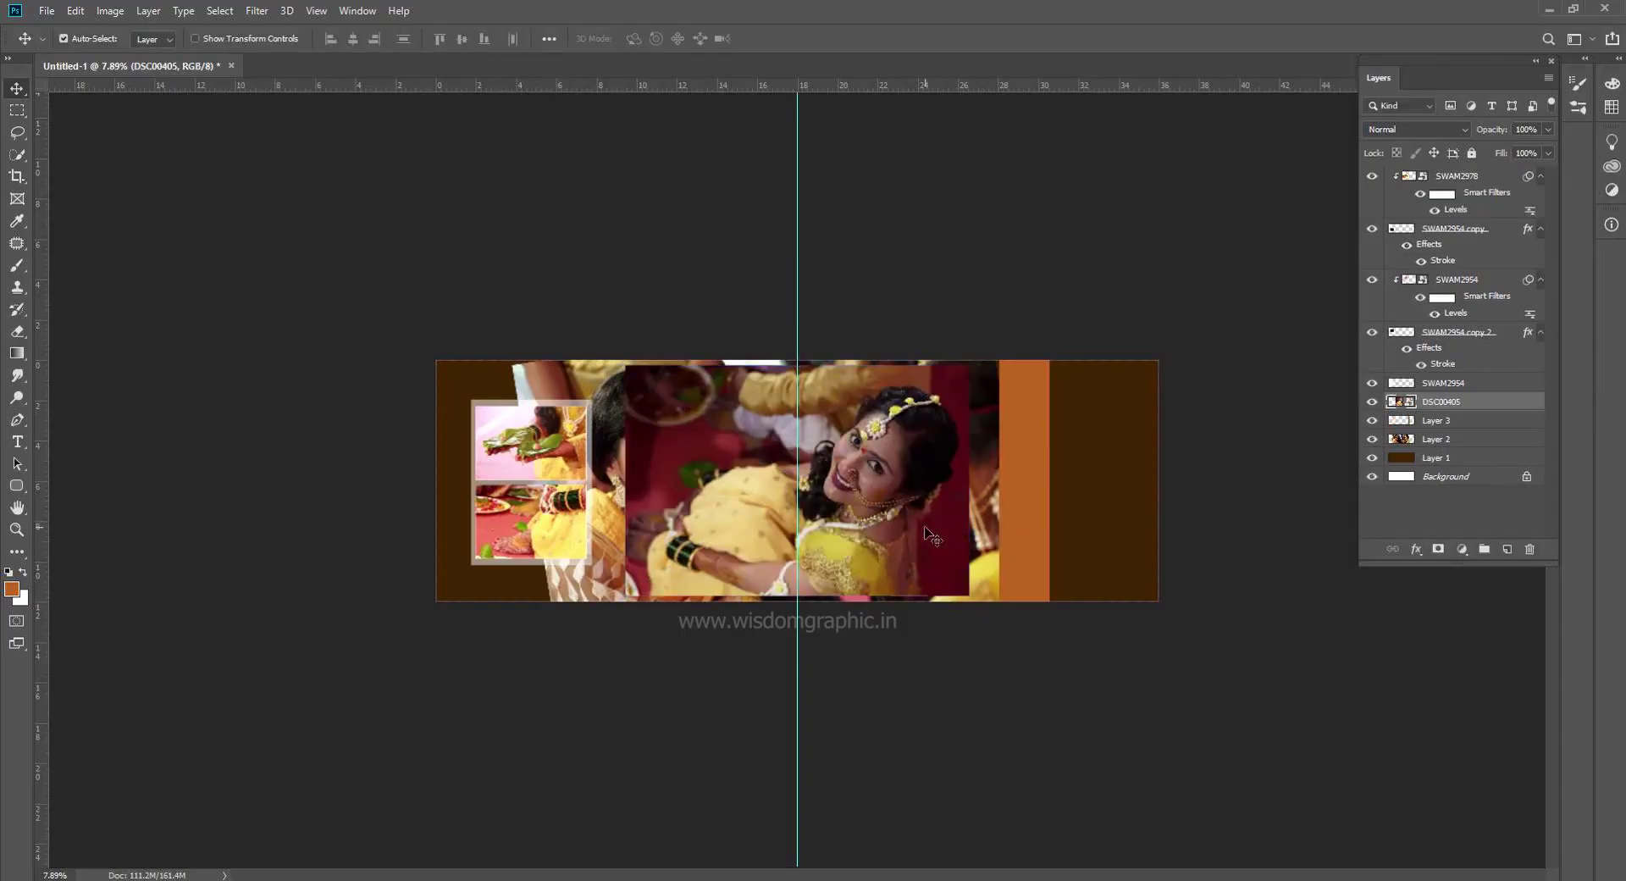
key(ctrl+[)
key(ctrl+[)
key(ctrl+[)
Move the DSC00405 portrait to the canvas's right end, raise it just above the brown background layer, and enlarge it
key(ctrl+t)
drag(857, 531, 1096, 524)
key(Return)
key(ctrl+])
key(ctrl+t)
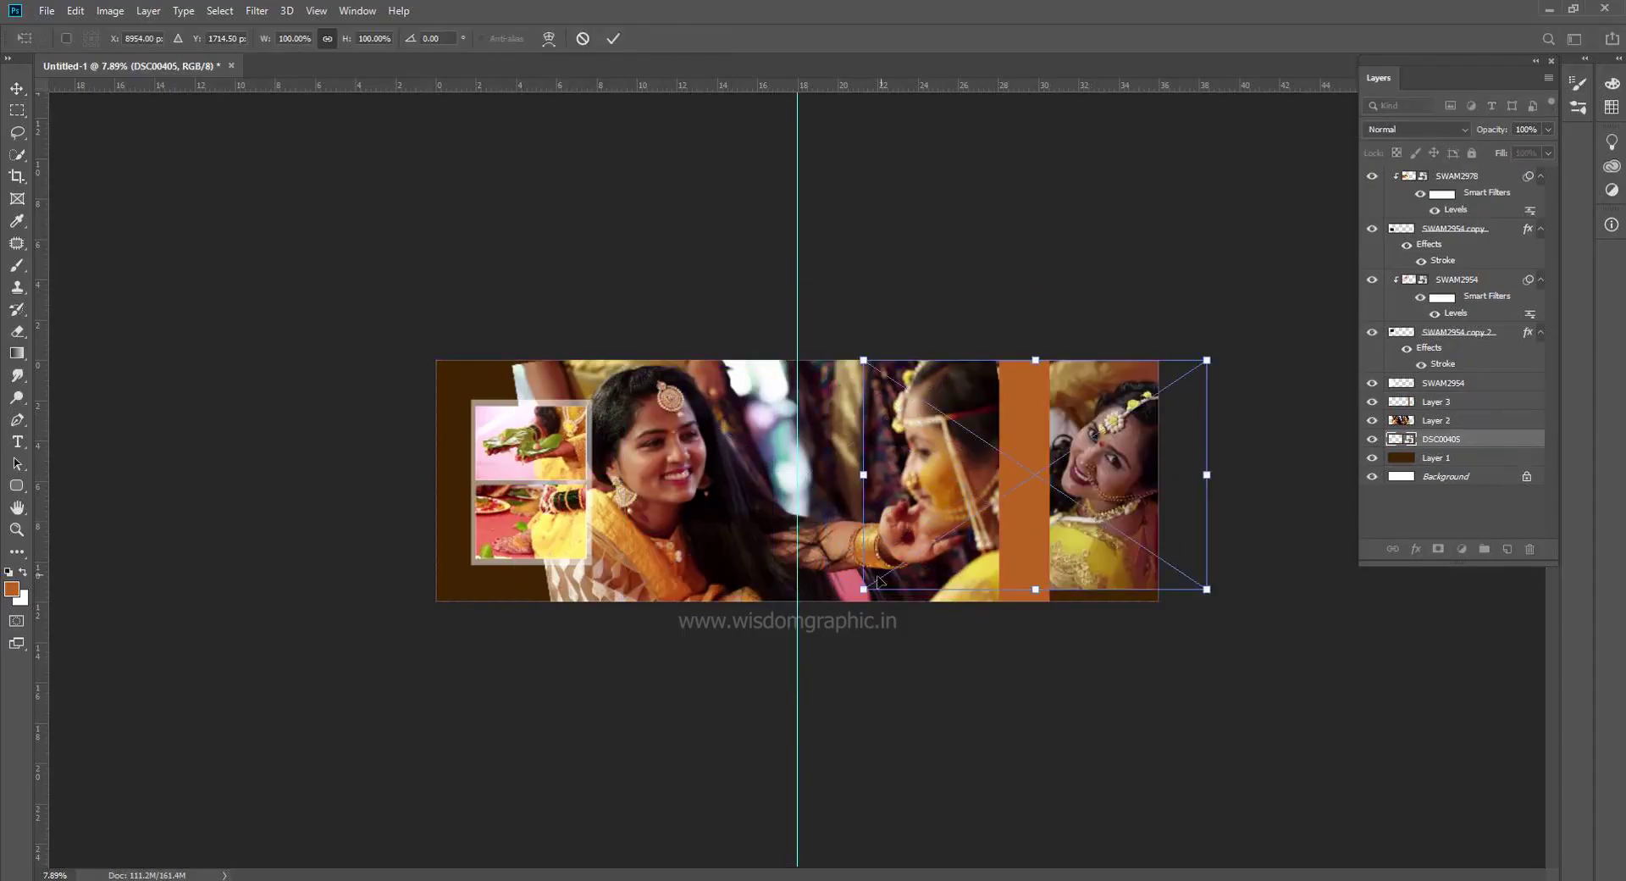
drag(878, 581, 770, 610)
key(Return)
Move the orange strip left, enlarge it, and hide the large photo's right part with a gradient layer mask
mouse_move(1012, 500)
mouse_down()
mouse_move(863, 499)
mouse_move(1004, 470)
mouse_move(998, 485)
mouse_move(780, 480)
mouse_up()
click(17, 352)
key(v)
mouse_move(907, 504)
mouse_down()
mouse_move(881, 505)
mouse_move(953, 497)
mouse_move(907, 507)
mouse_move(923, 508)
mouse_up()
key(ctrl+t)
key(Return)
Reposition and resize the DSC00405 portrait to fill the area right of the orange strip
scroll(799, 480, up, 1)
drag(1033, 461, 1042, 458)
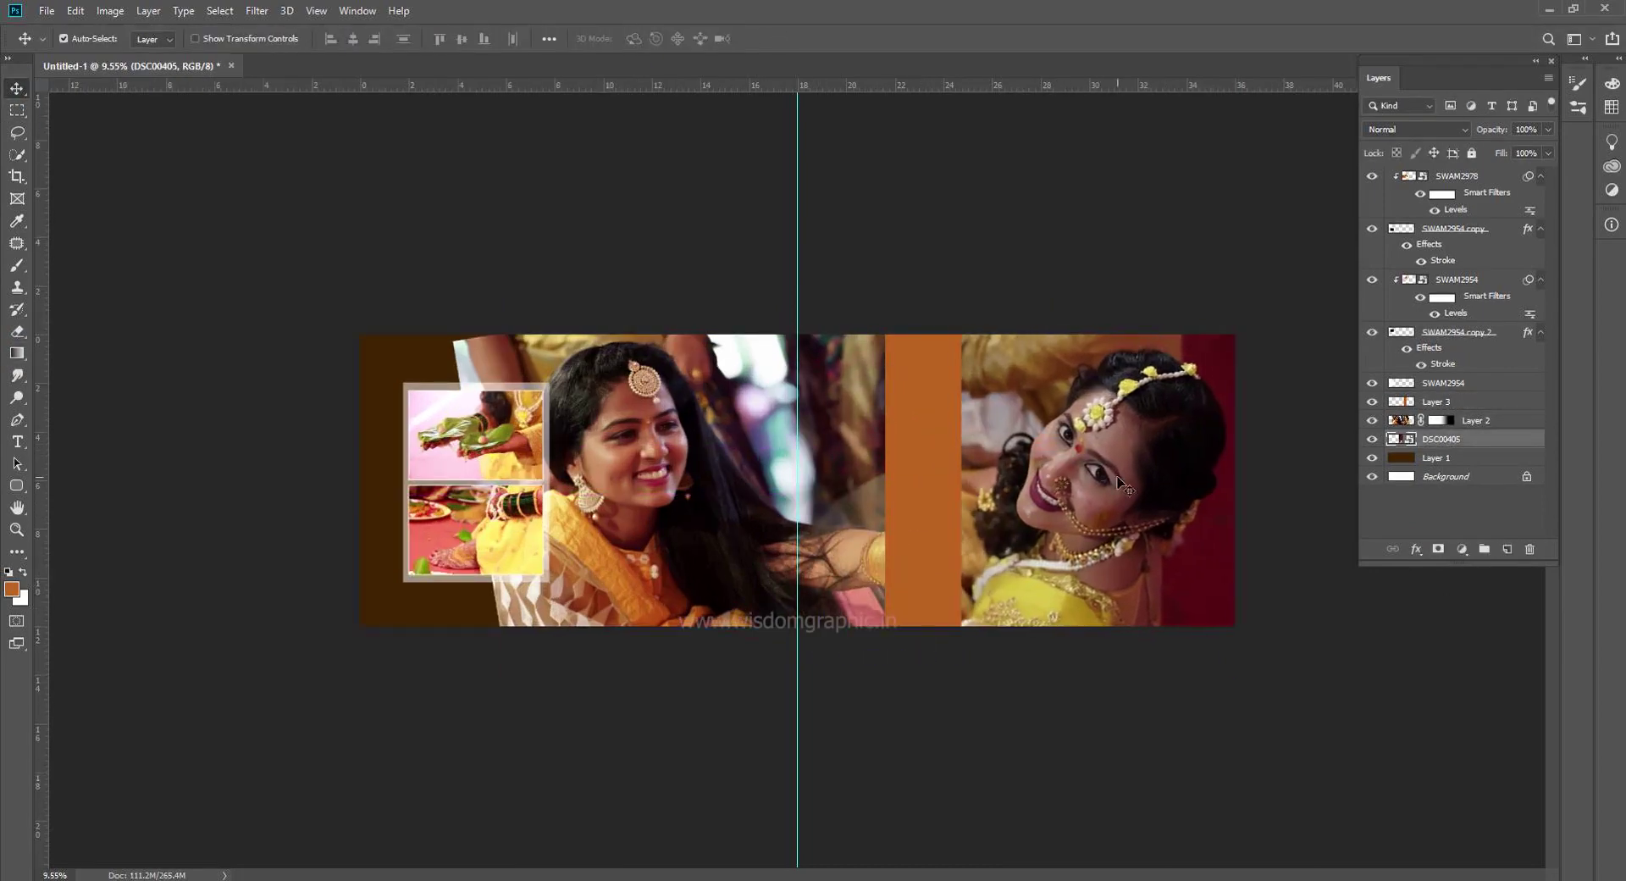
key(ctrl+t)
drag(818, 627, 782, 629)
key(Return)
Rasterize the DSC00405 portrait and retouch the shiny spots on the woman's cheek with the Patch tool
alt+scroll(1132, 474, up, 3)
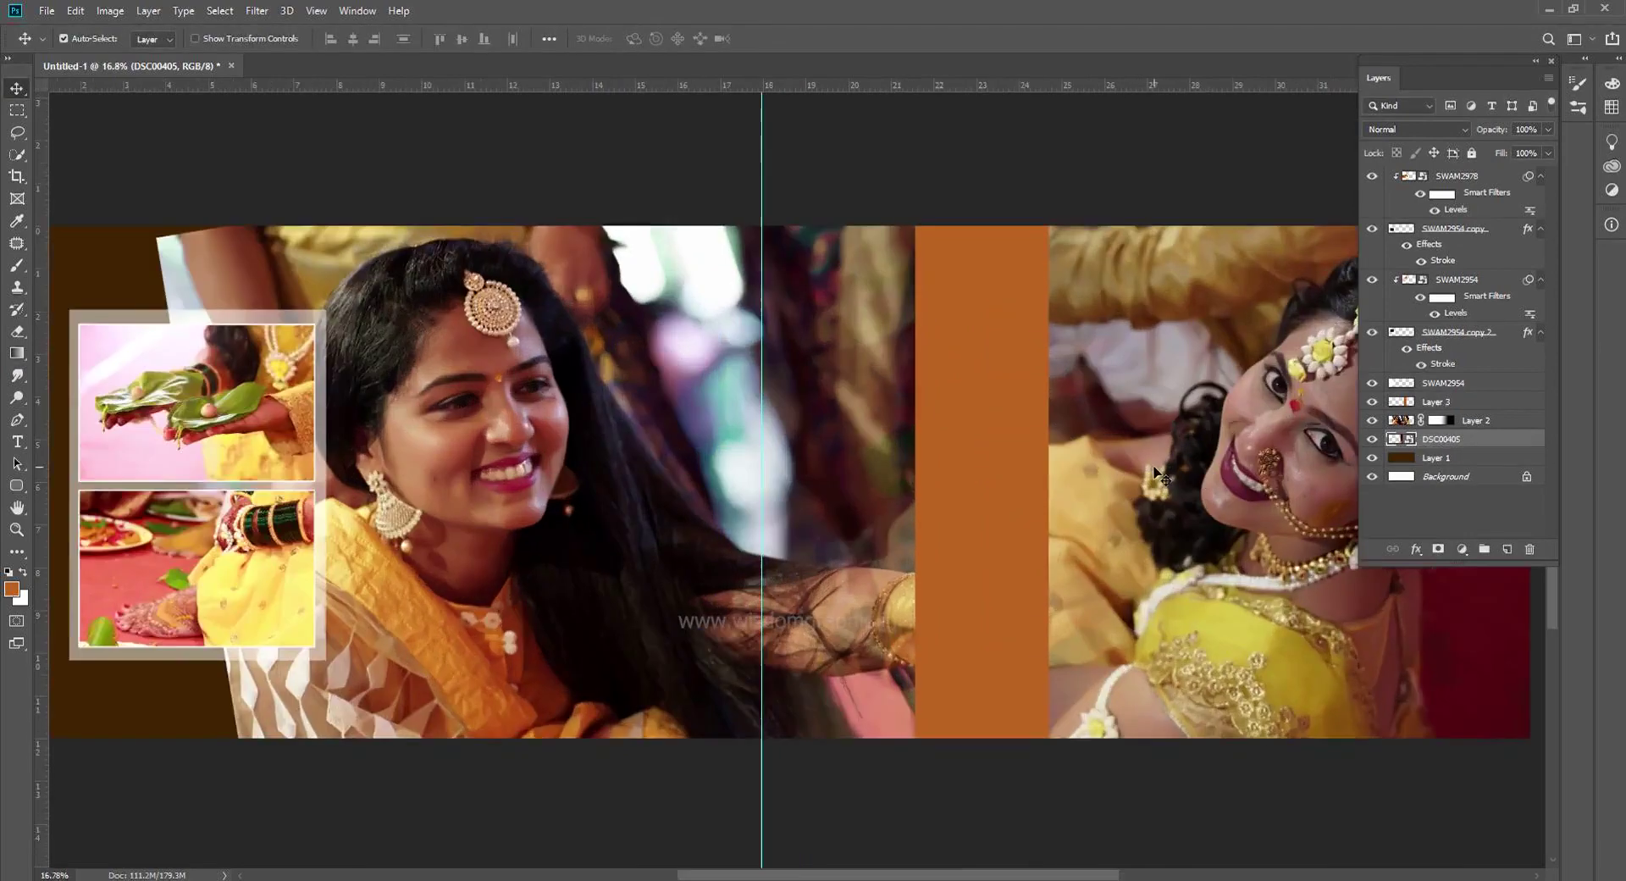
key(j)
drag(1067, 583, 1071, 593)
click(1071, 588)
key(Return)
key(e)
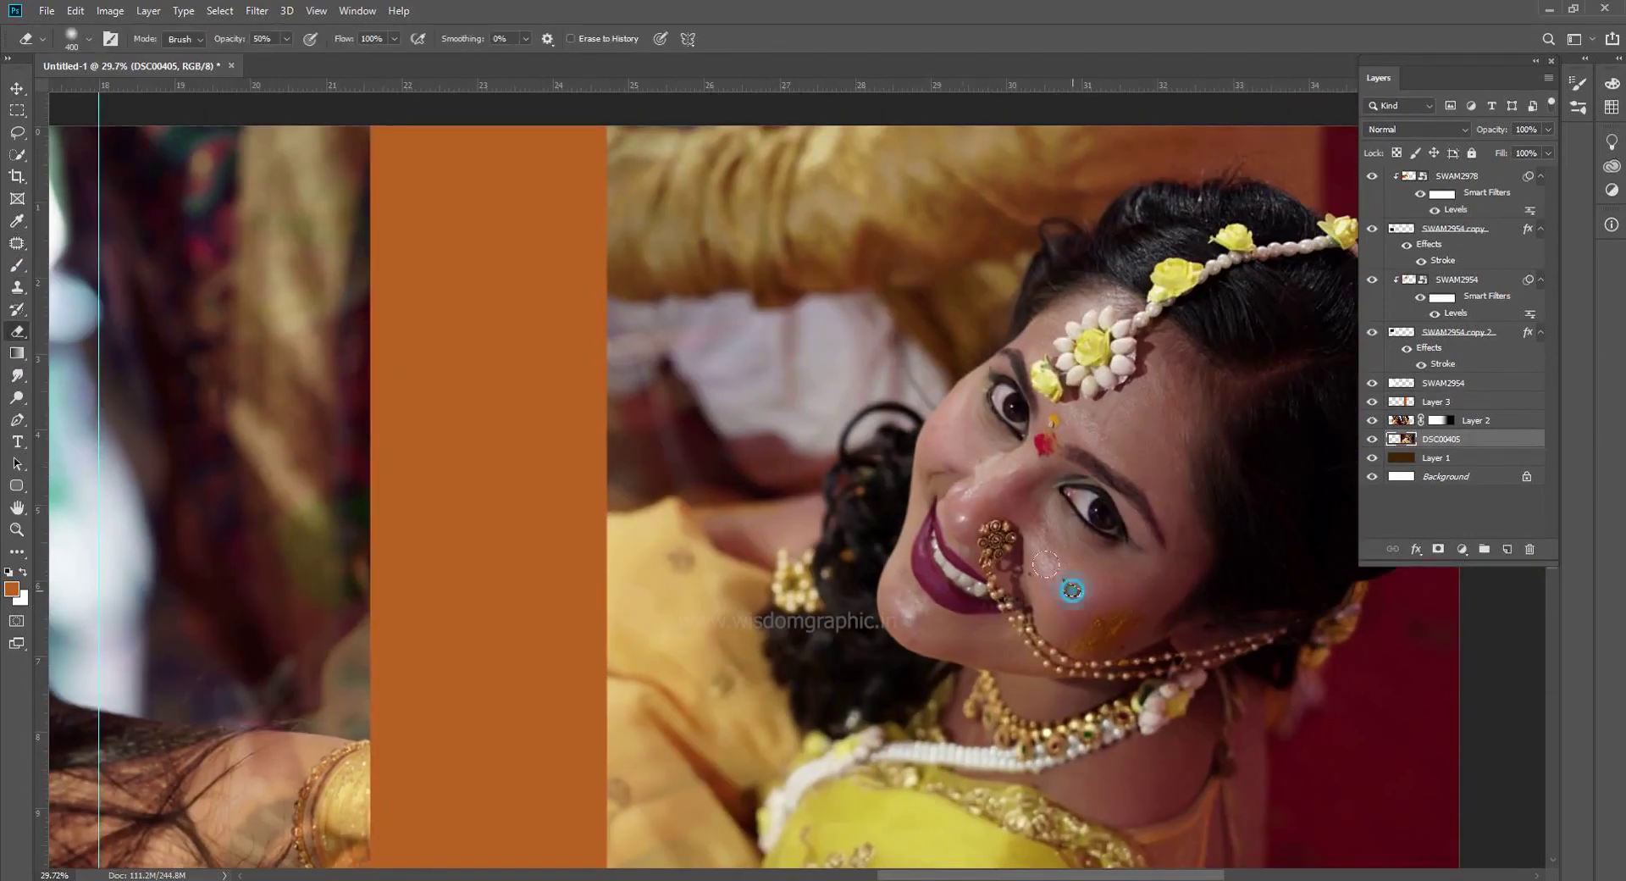
key(j)
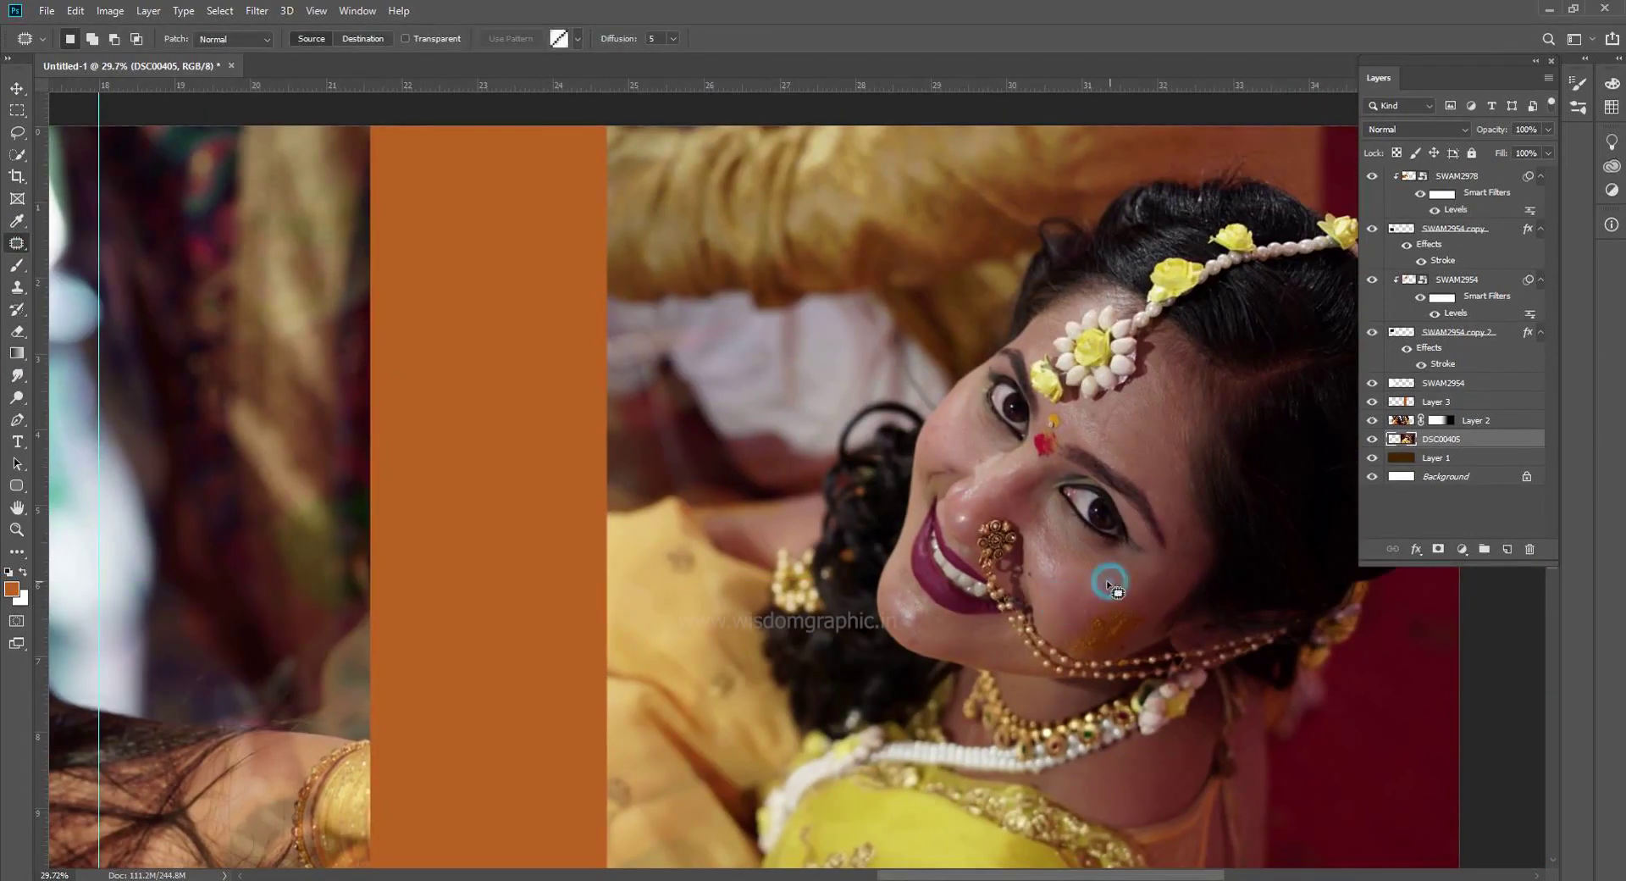
Brighten the DSC00405 portrait with Levels, setting the midtones to 1.13 and the white input to 247
key(ctrl+0)
key(ctrl+l)
drag(767, 348, 759, 346)
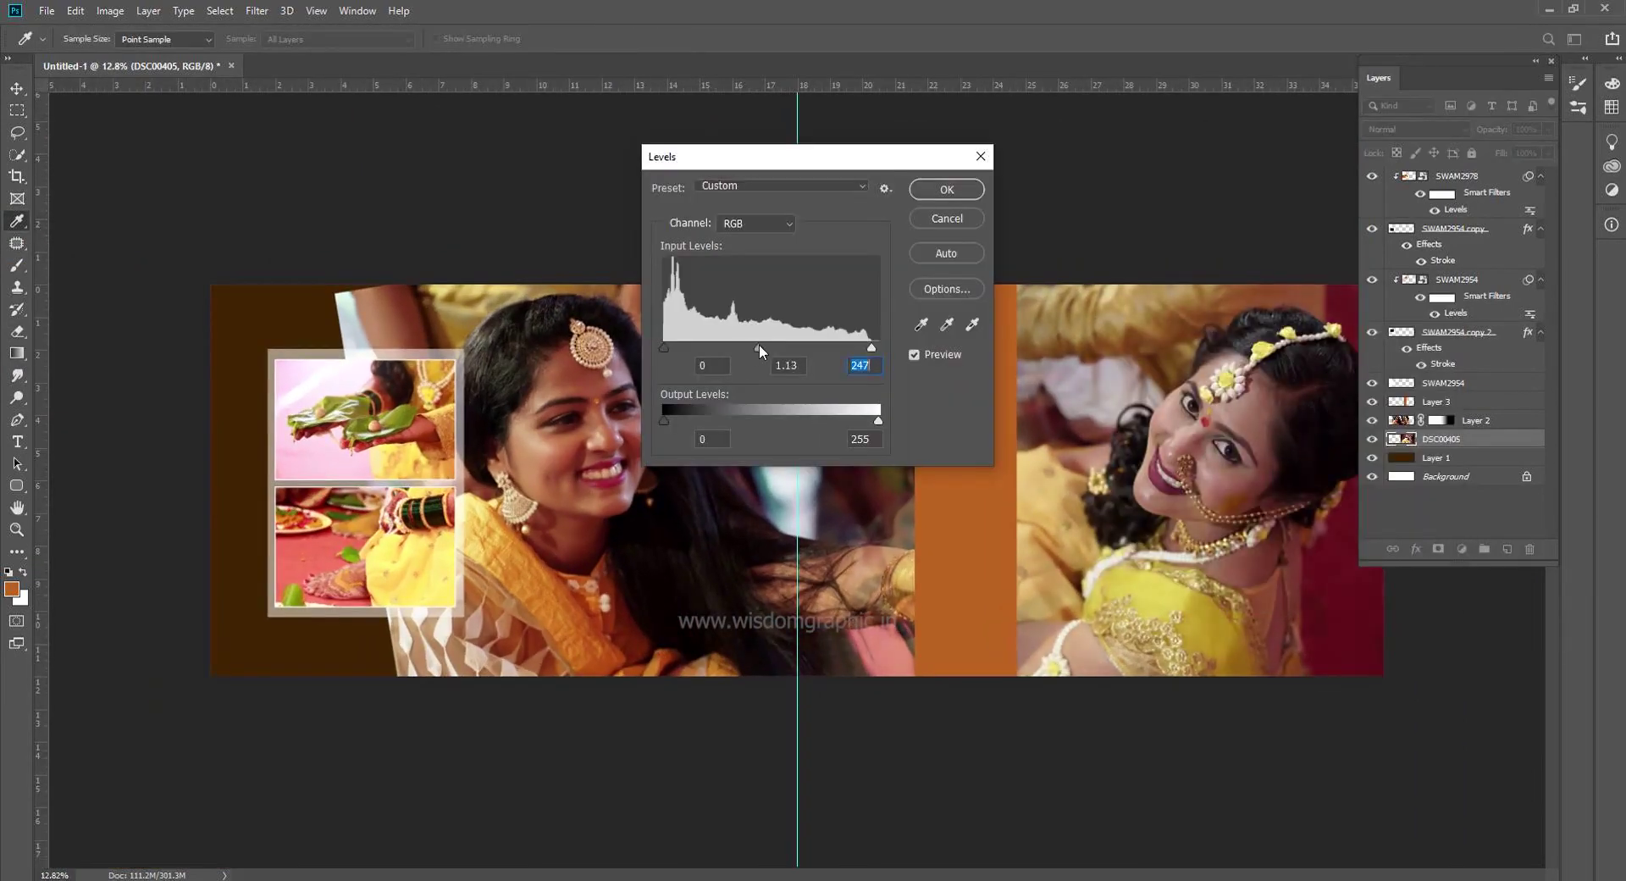
key(Return)
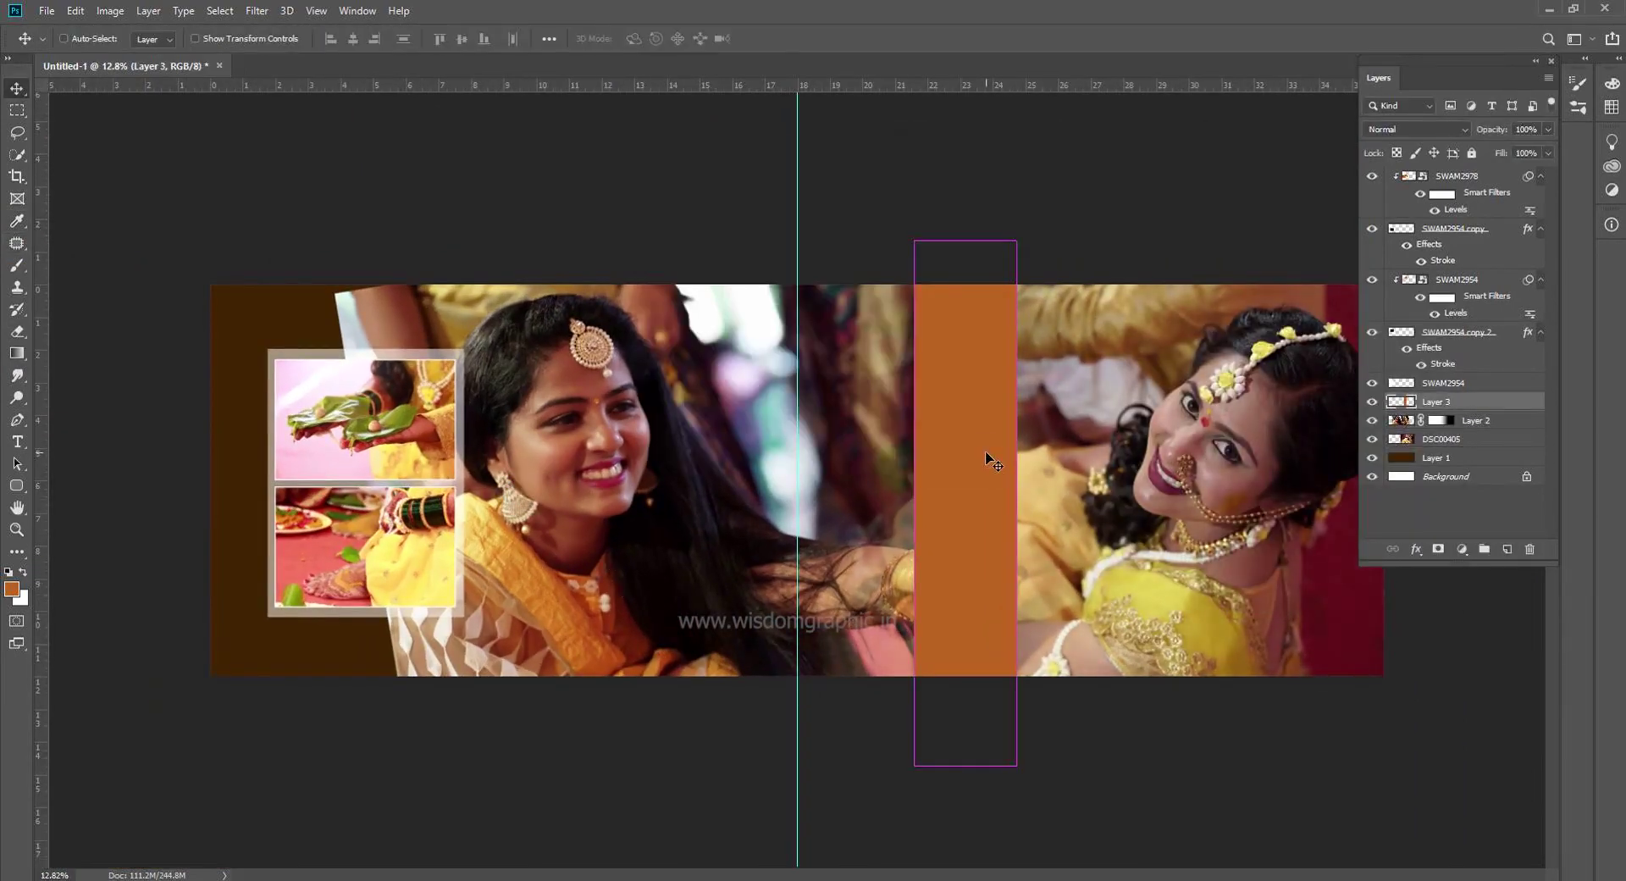
Widen the orange strip slightly toward the large photo on its left
key(ctrl+t)
drag(915, 503, 899, 503)
key(Return)
Create a solid black circle on a new layer, straddling the lower part of the orange strip's left edge
click(18, 111)
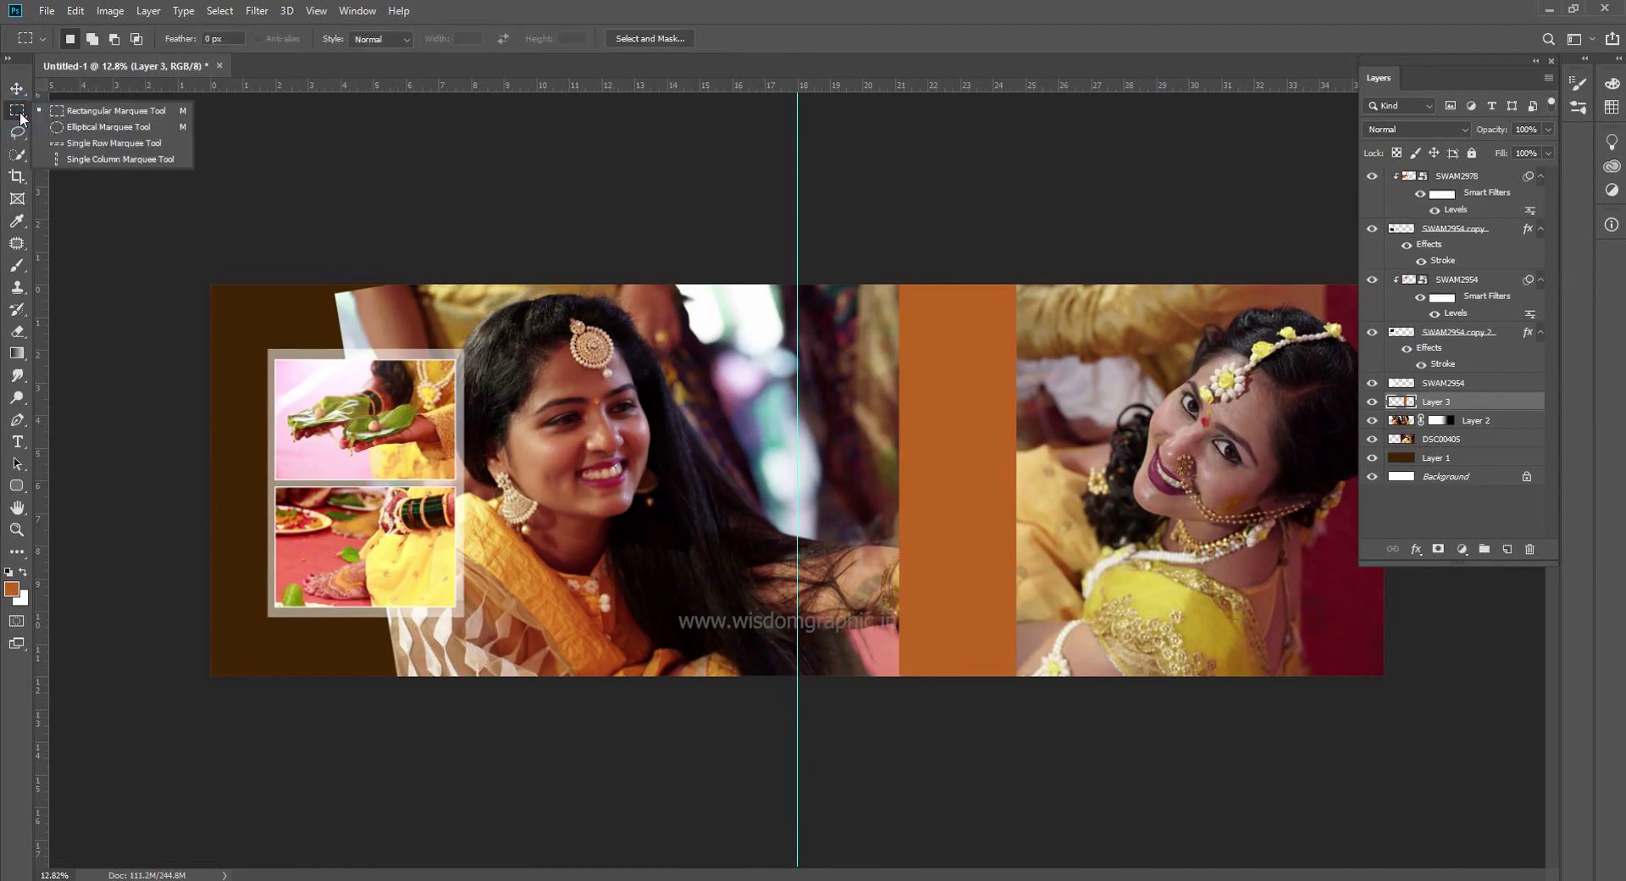
click(108, 127)
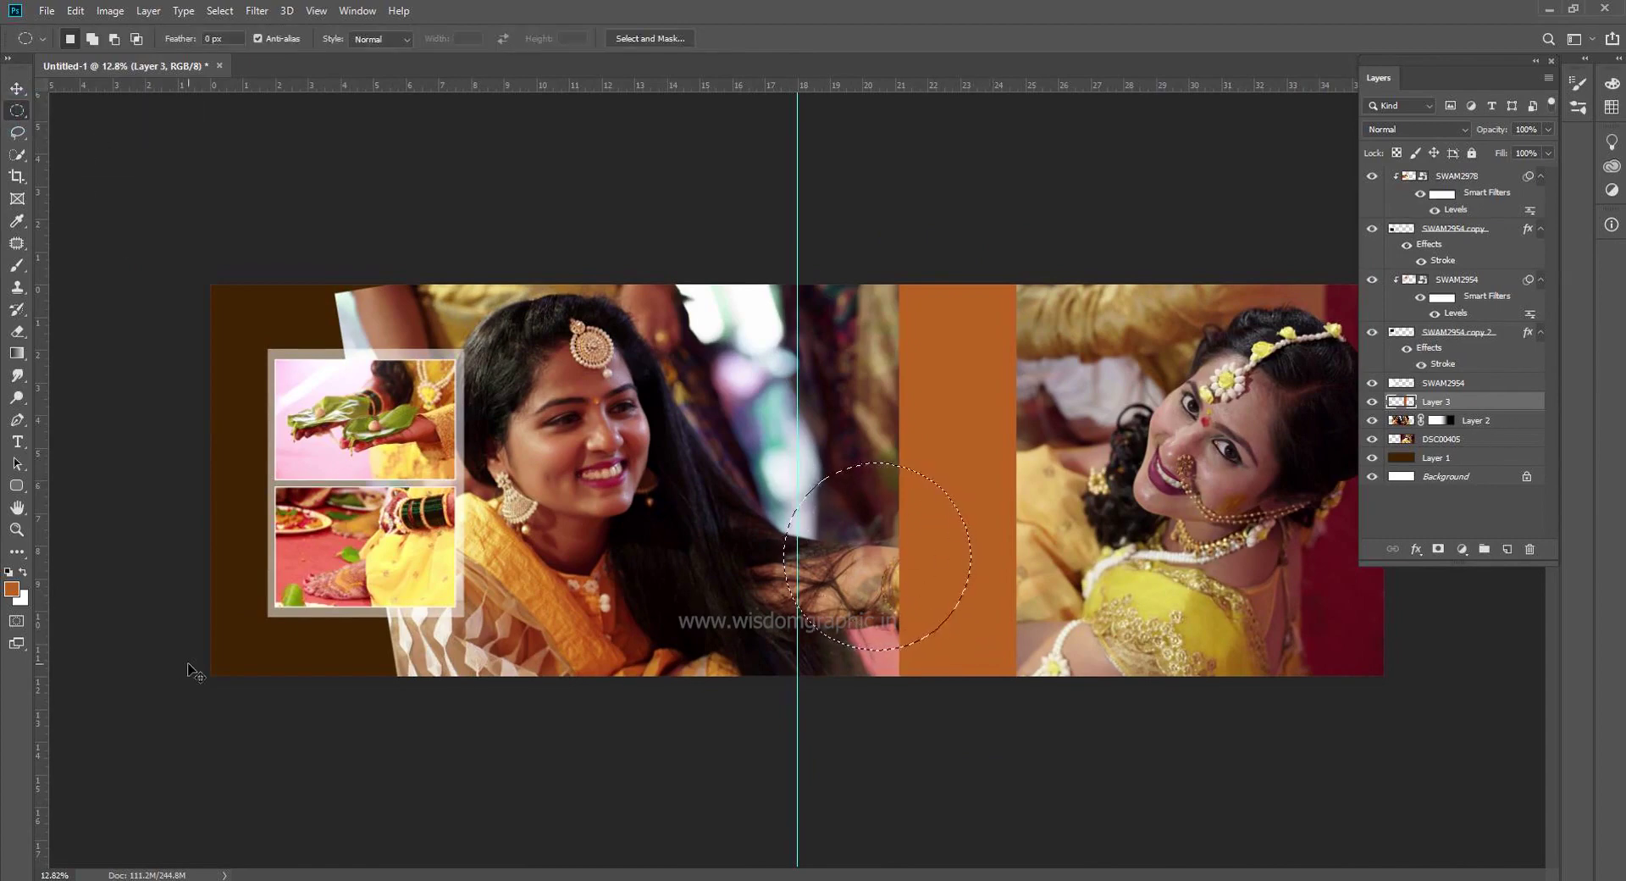
click(1512, 548)
key(ctrl+BackSpace)
key(ctrl+d)
scroll(964, 595, up, 2)
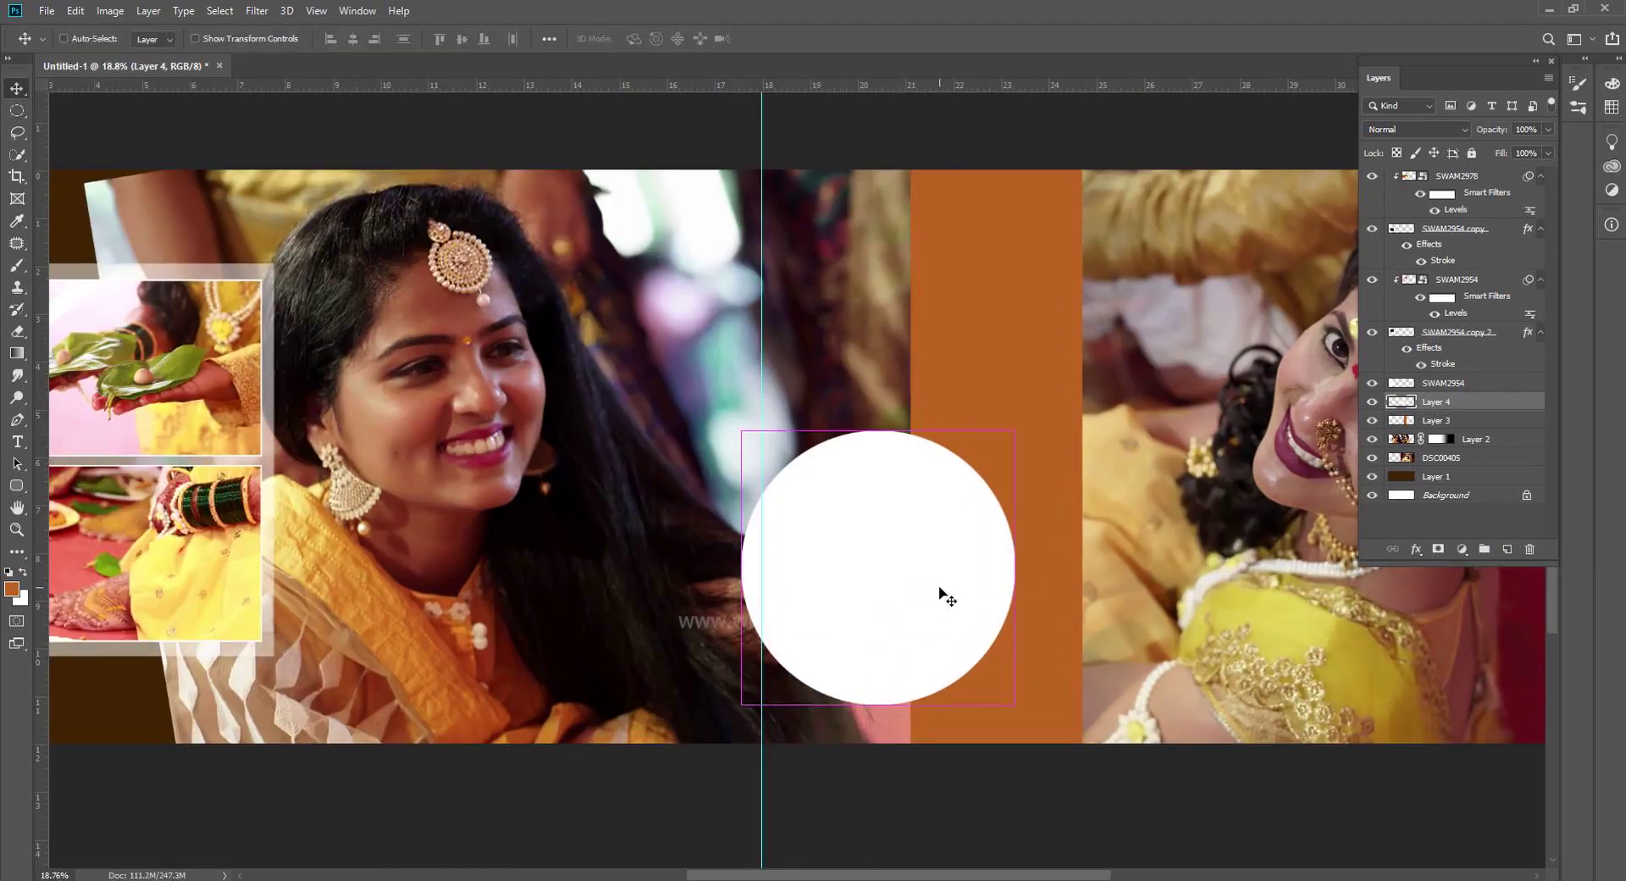
key(ctrl+l)
text(0)
key(Return)
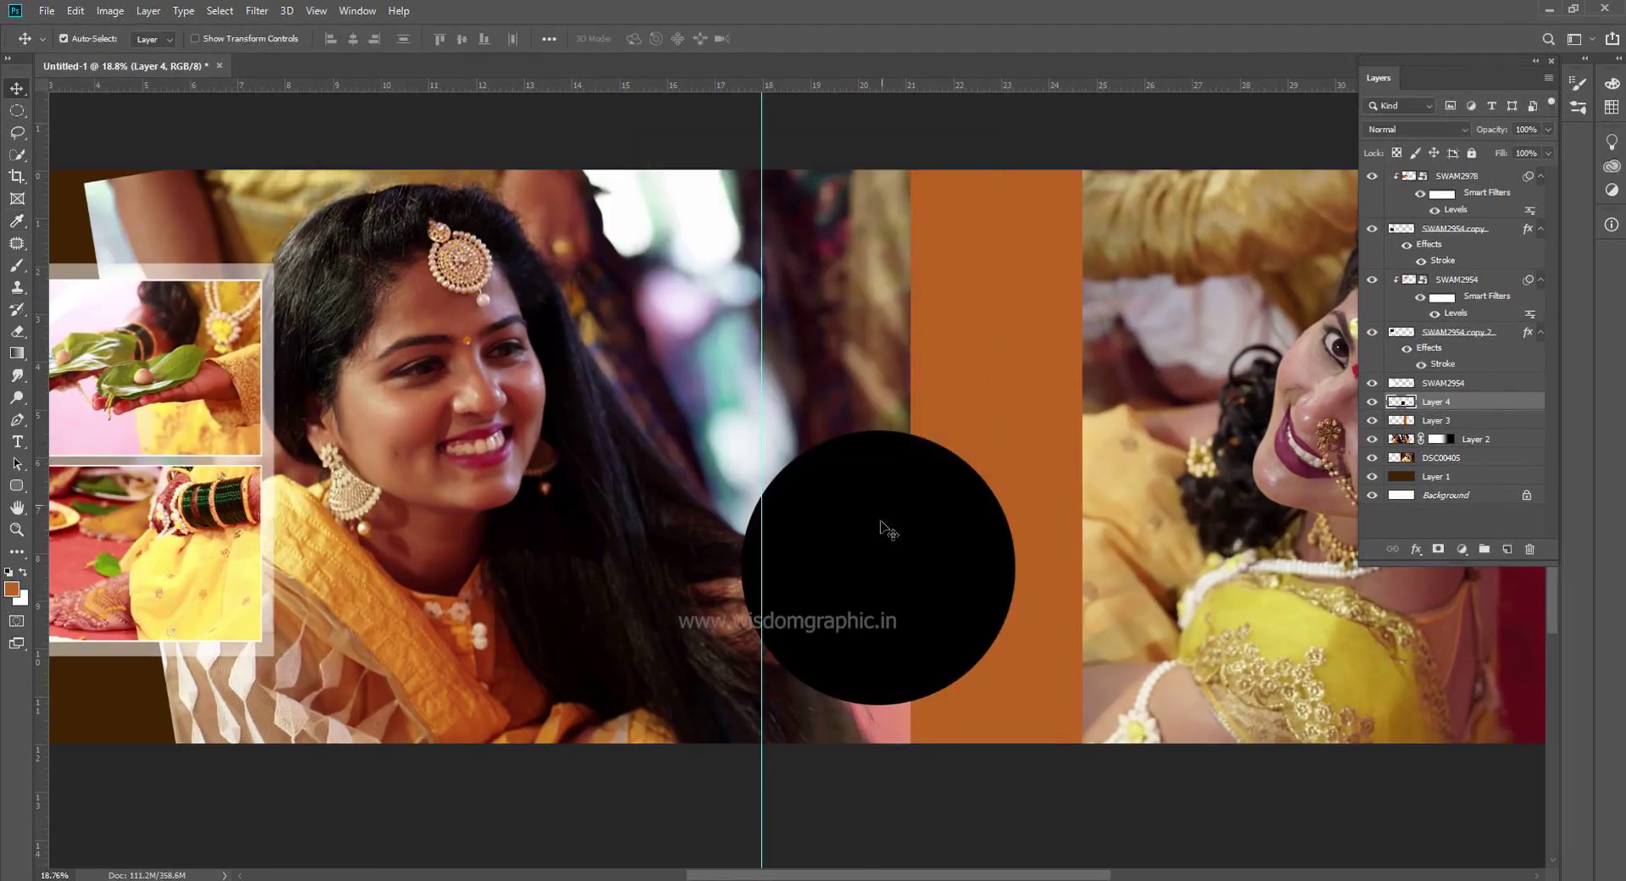
Scale a duplicate of the black circle to 89.64% so the semi-transparent original forms a ring around it
key(ctrl+t)
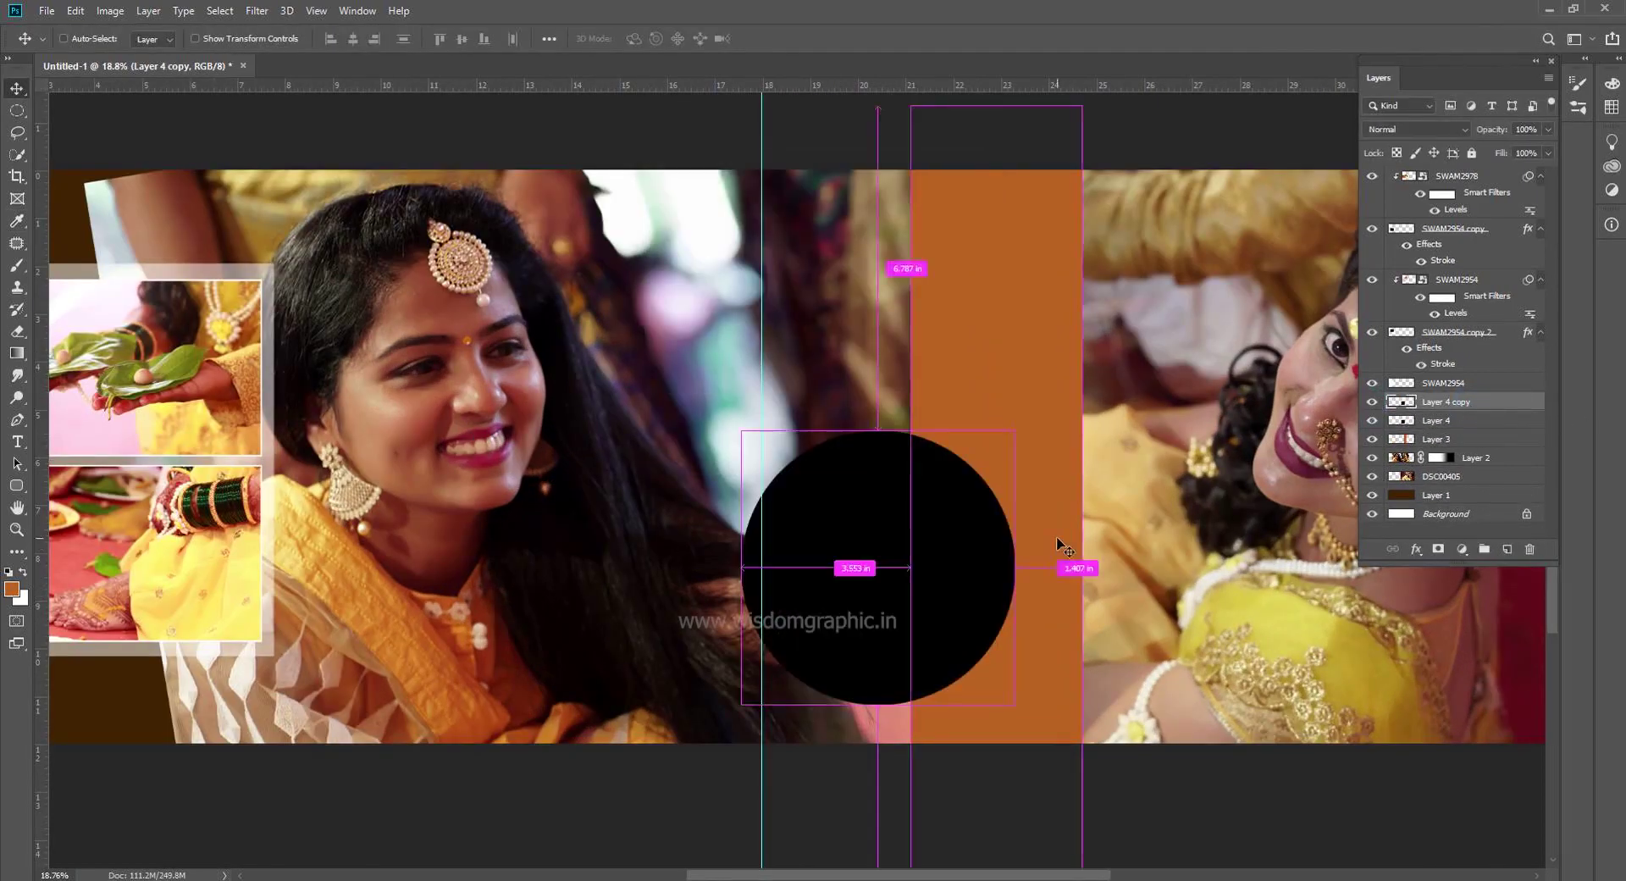
drag(1015, 430, 1001, 444)
double_click(866, 637)
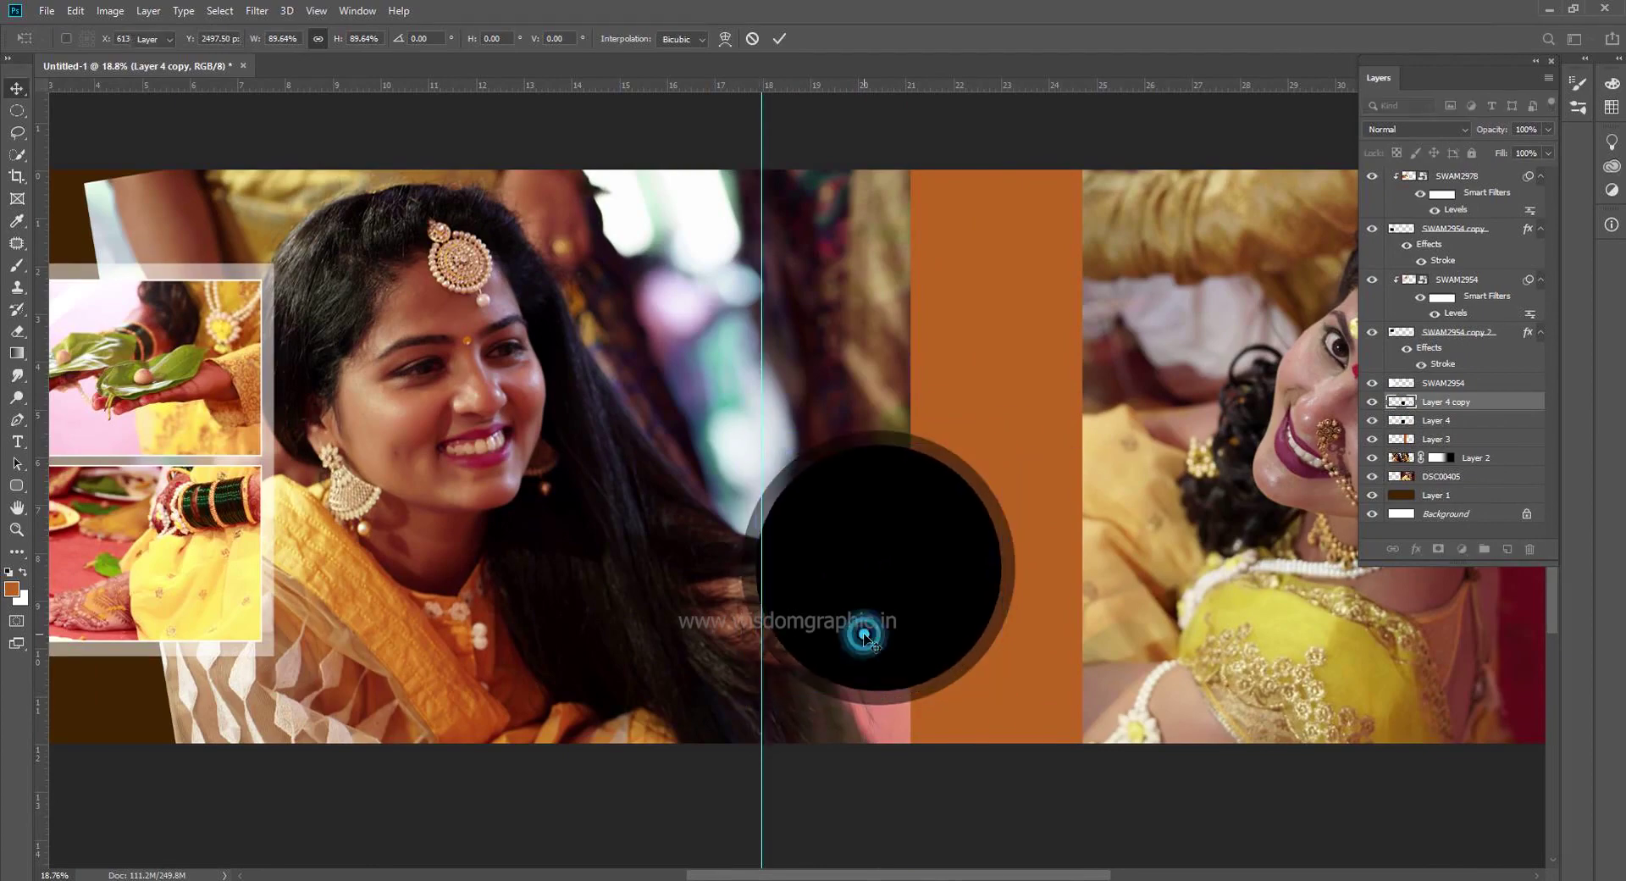
Paste the copied stroke layer style onto the smaller black circle
right_click(1482, 403)
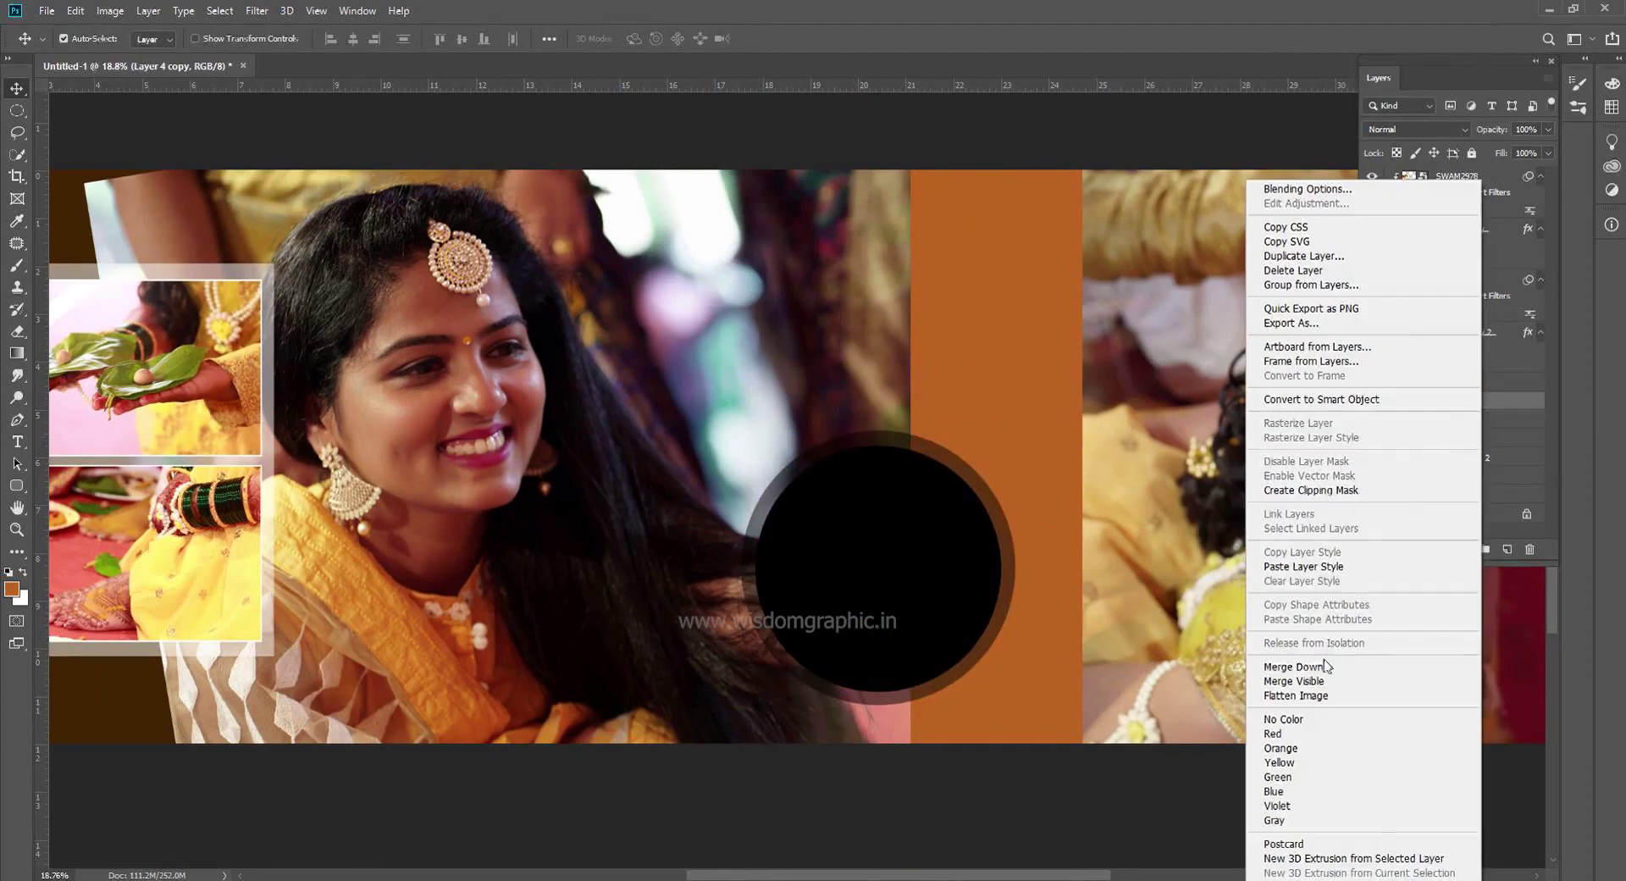
click(1305, 566)
key(alt+Tab)
key(alt+Tab)
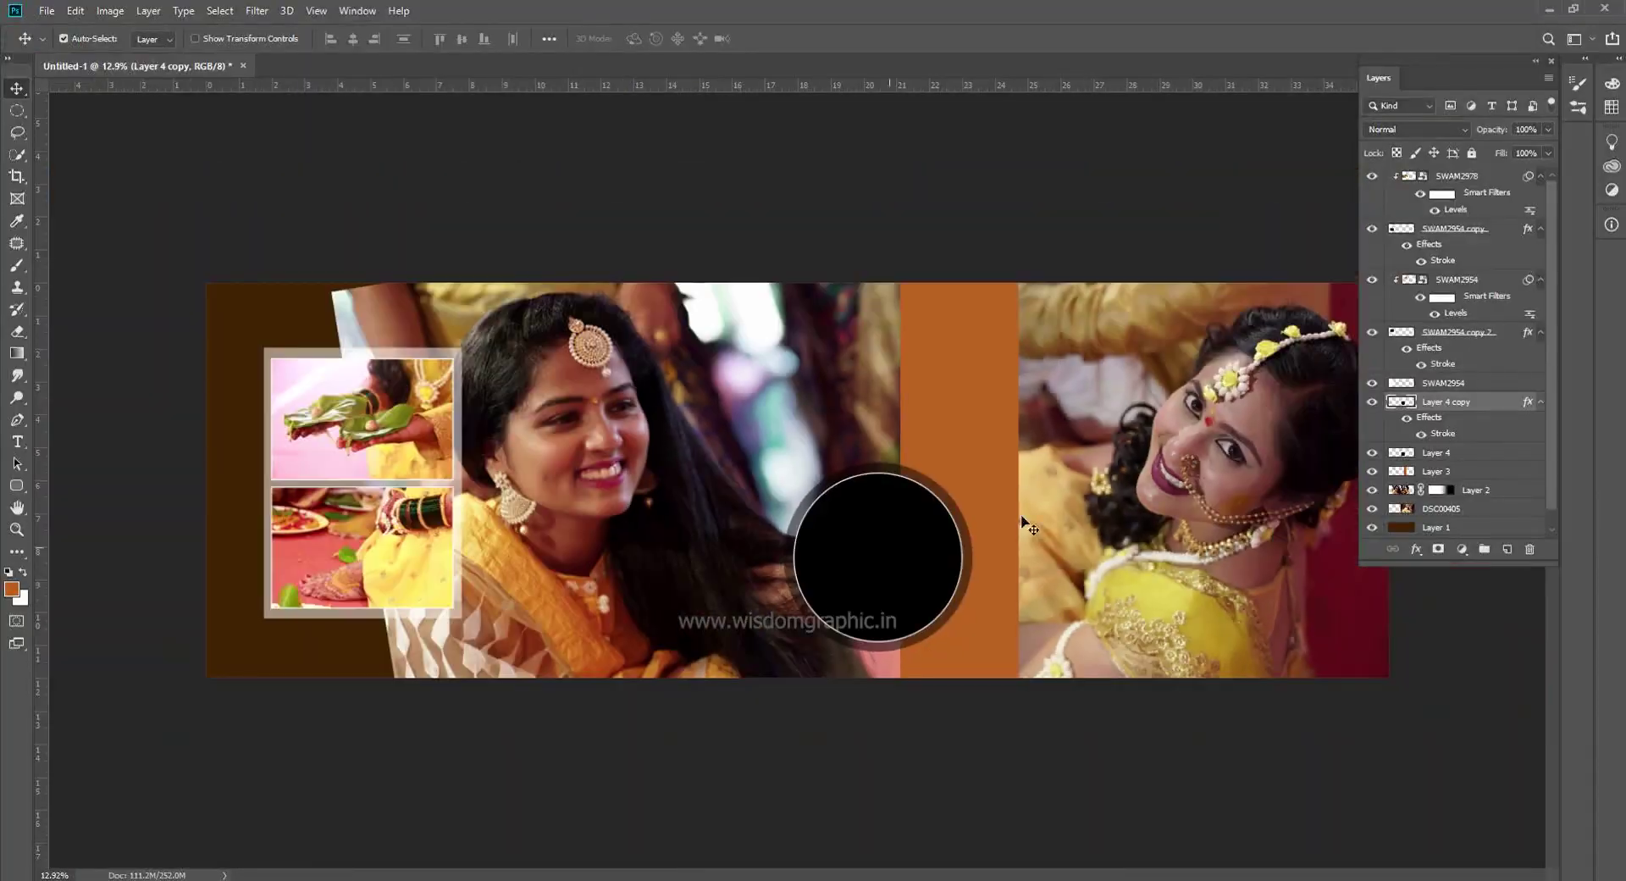
Delete the DSC00405 portrait layer from the spread and open DSC00405.JPG as its own document
key(Delete)
key(alt+Tab)
drag(311, 864, 593, 66)
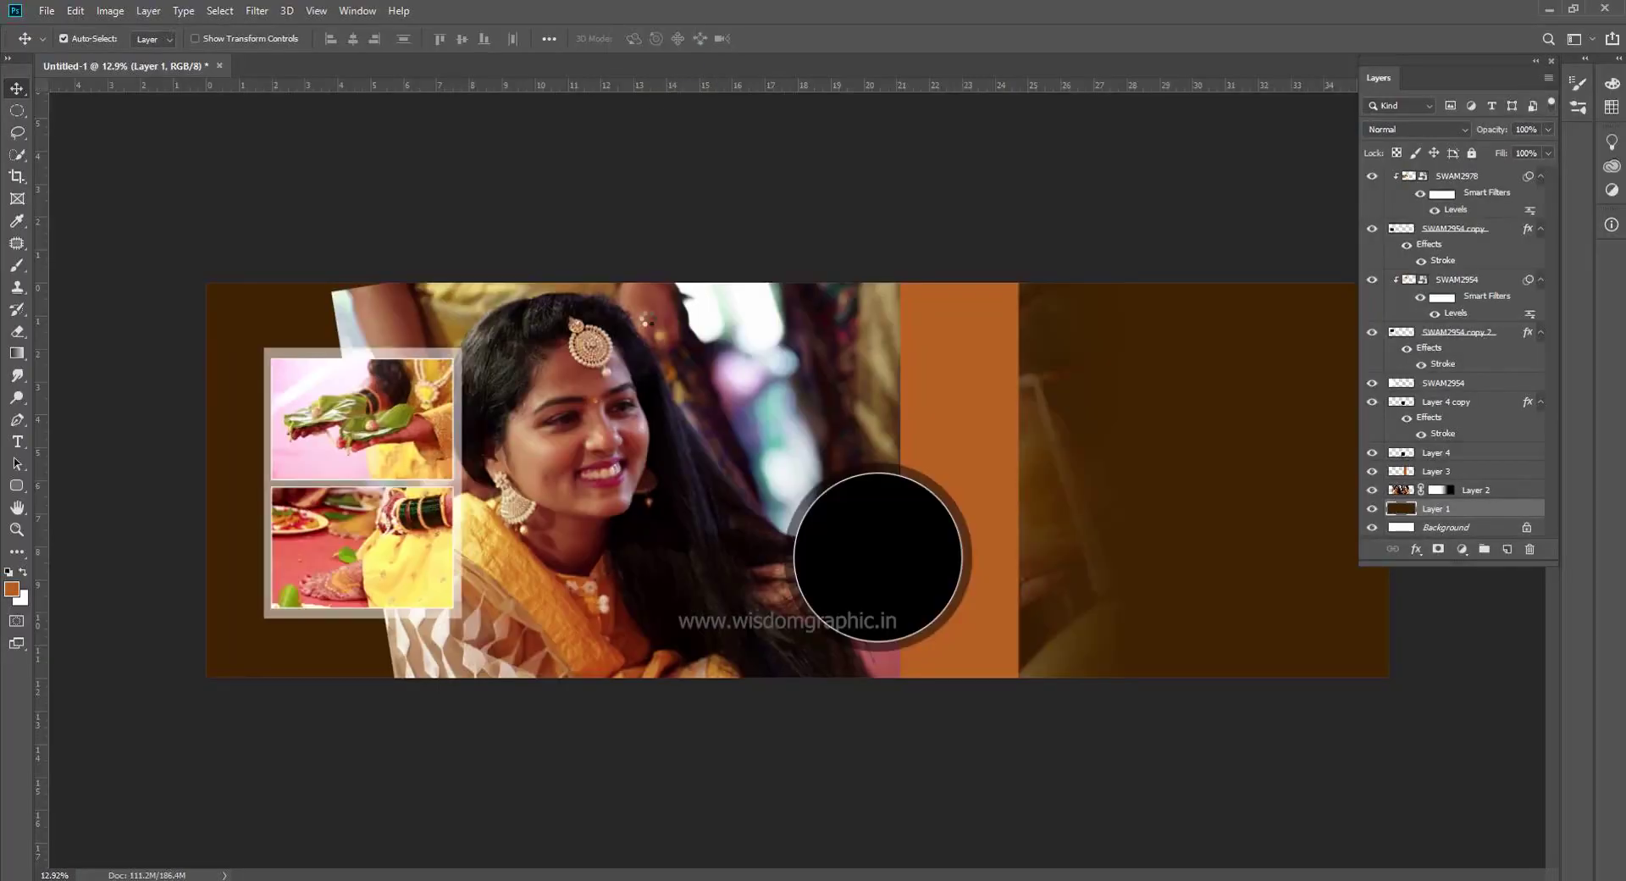
Select the bride's face and neck with Quick Selection and smooth the skin with the Portraiture 3 filter
drag(932, 398, 970, 553)
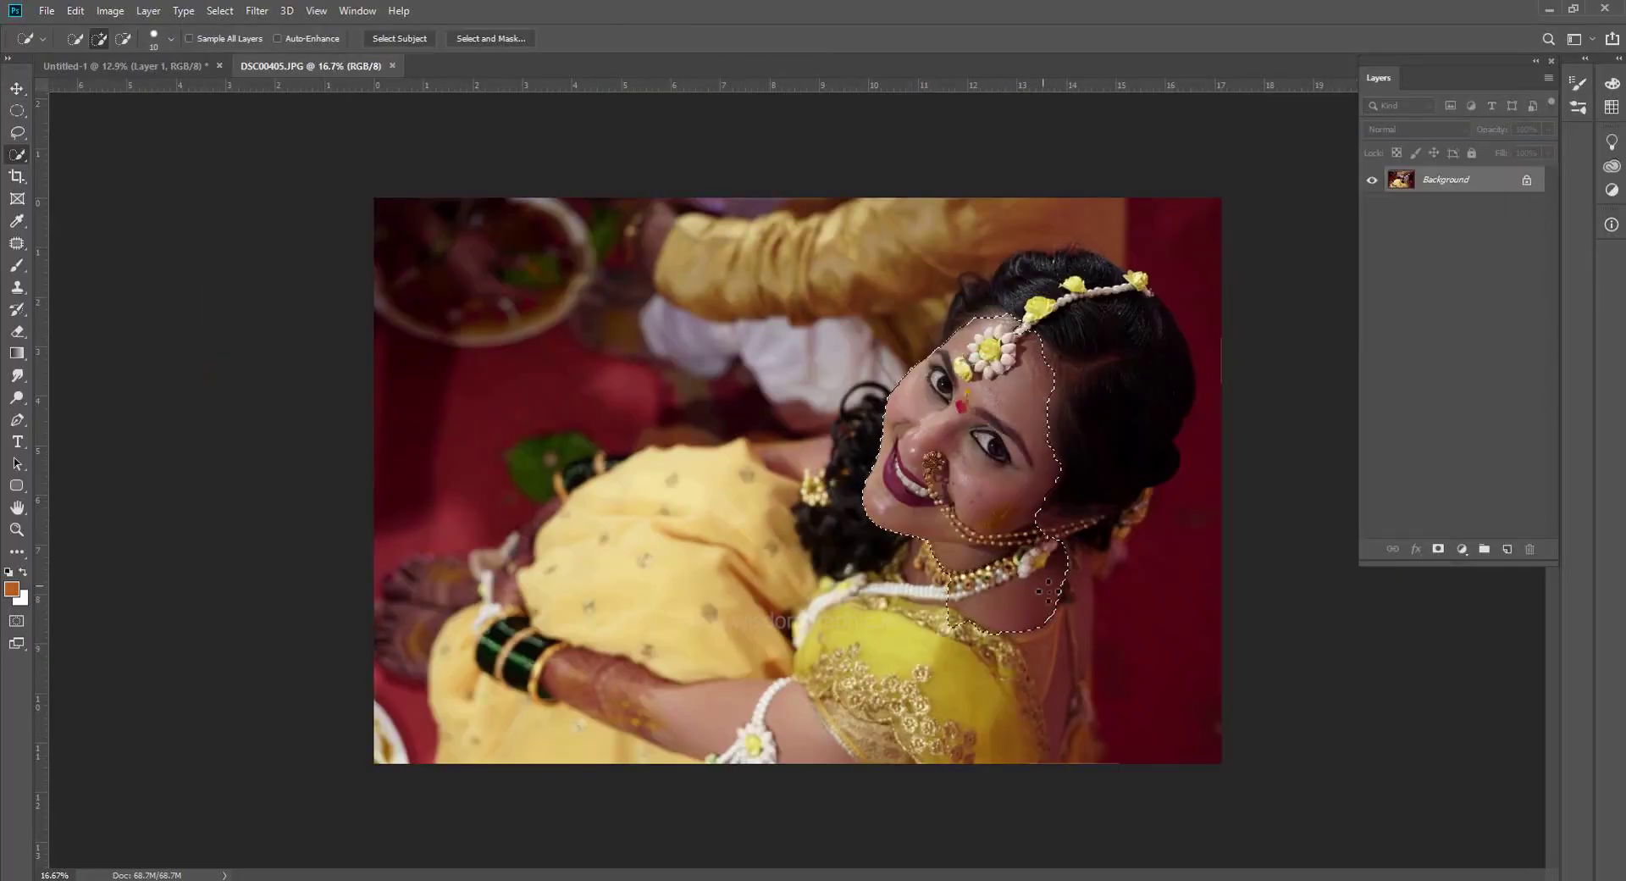
right_click(975, 369)
click(288, 13)
click(257, 10)
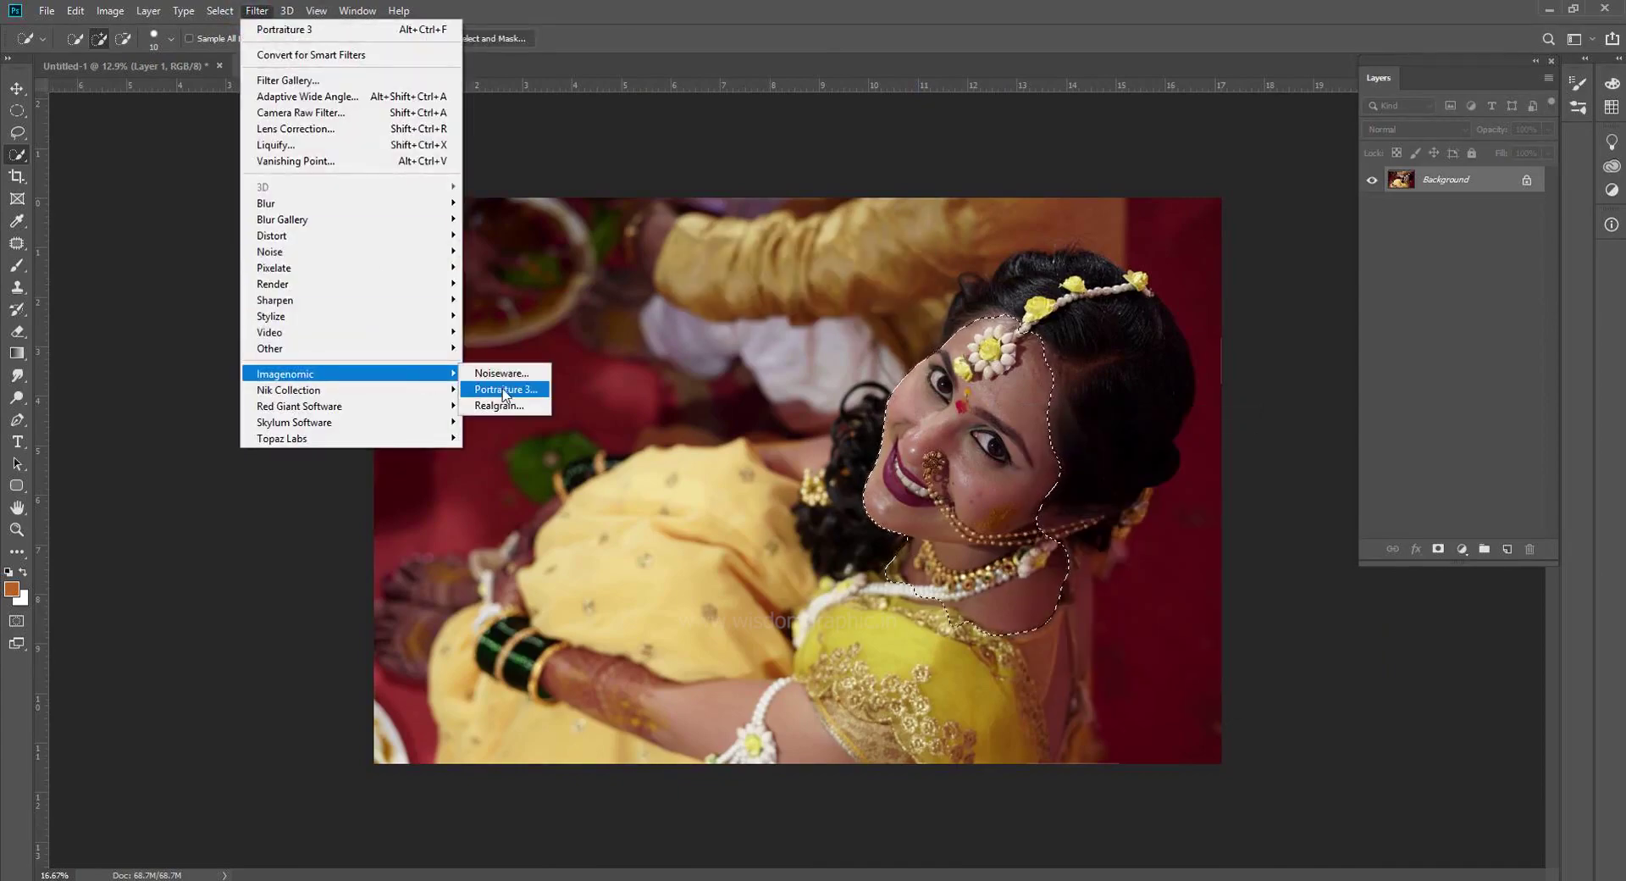
click(508, 385)
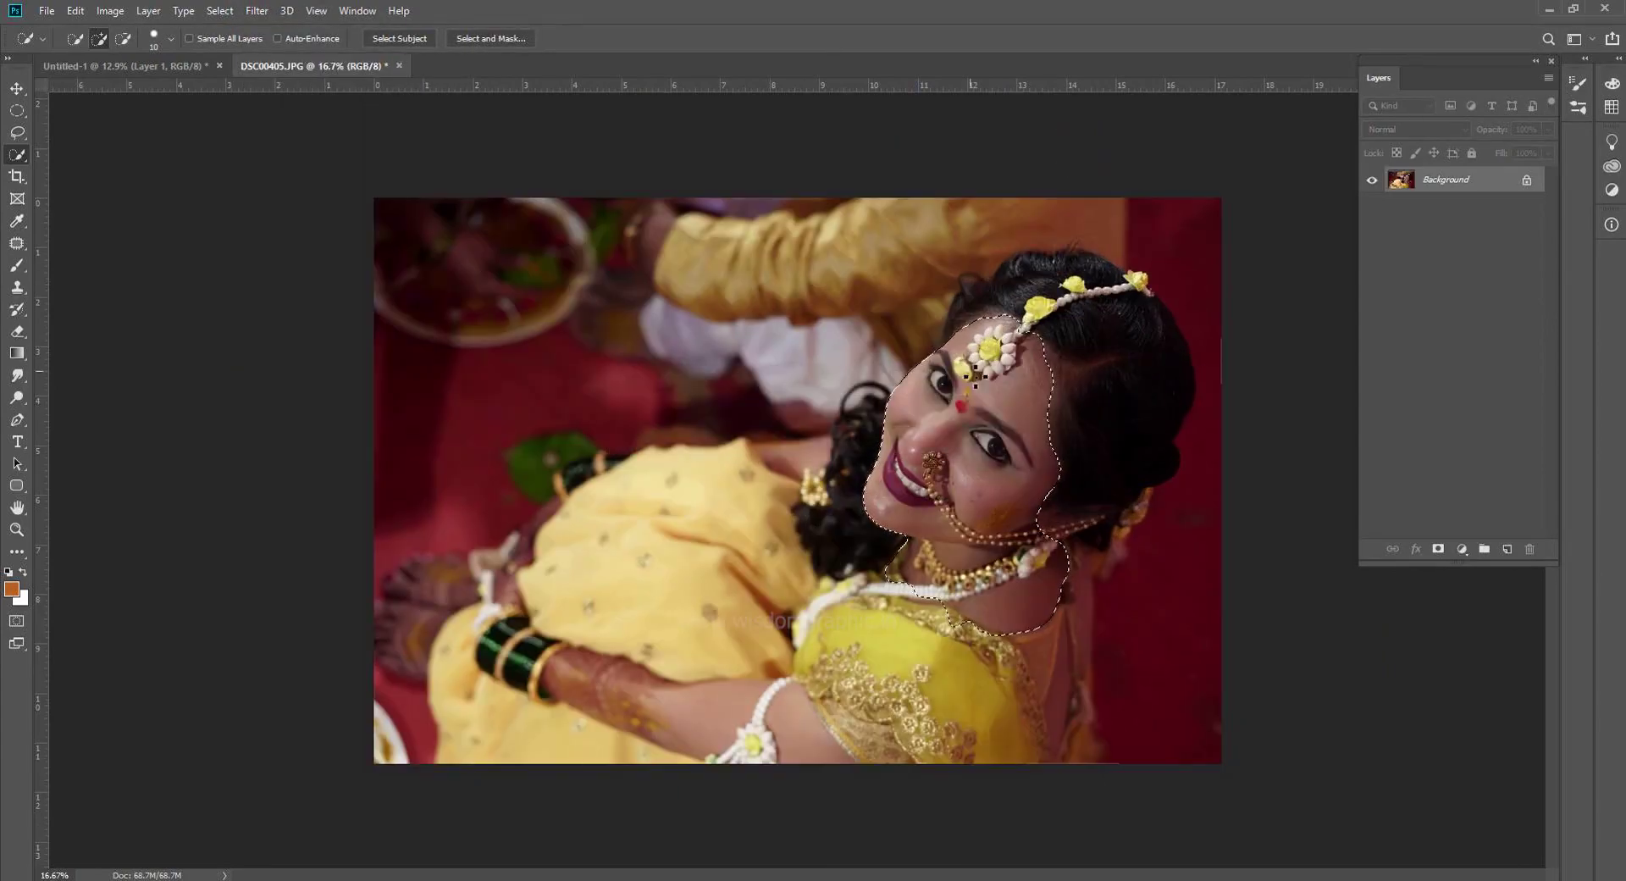
Retouch a shiny skin area on the bride's face with the Patch tool
scroll(966, 500, up, 5)
key(j)
drag(952, 510, 984, 464)
scroll(872, 479, down, 10)
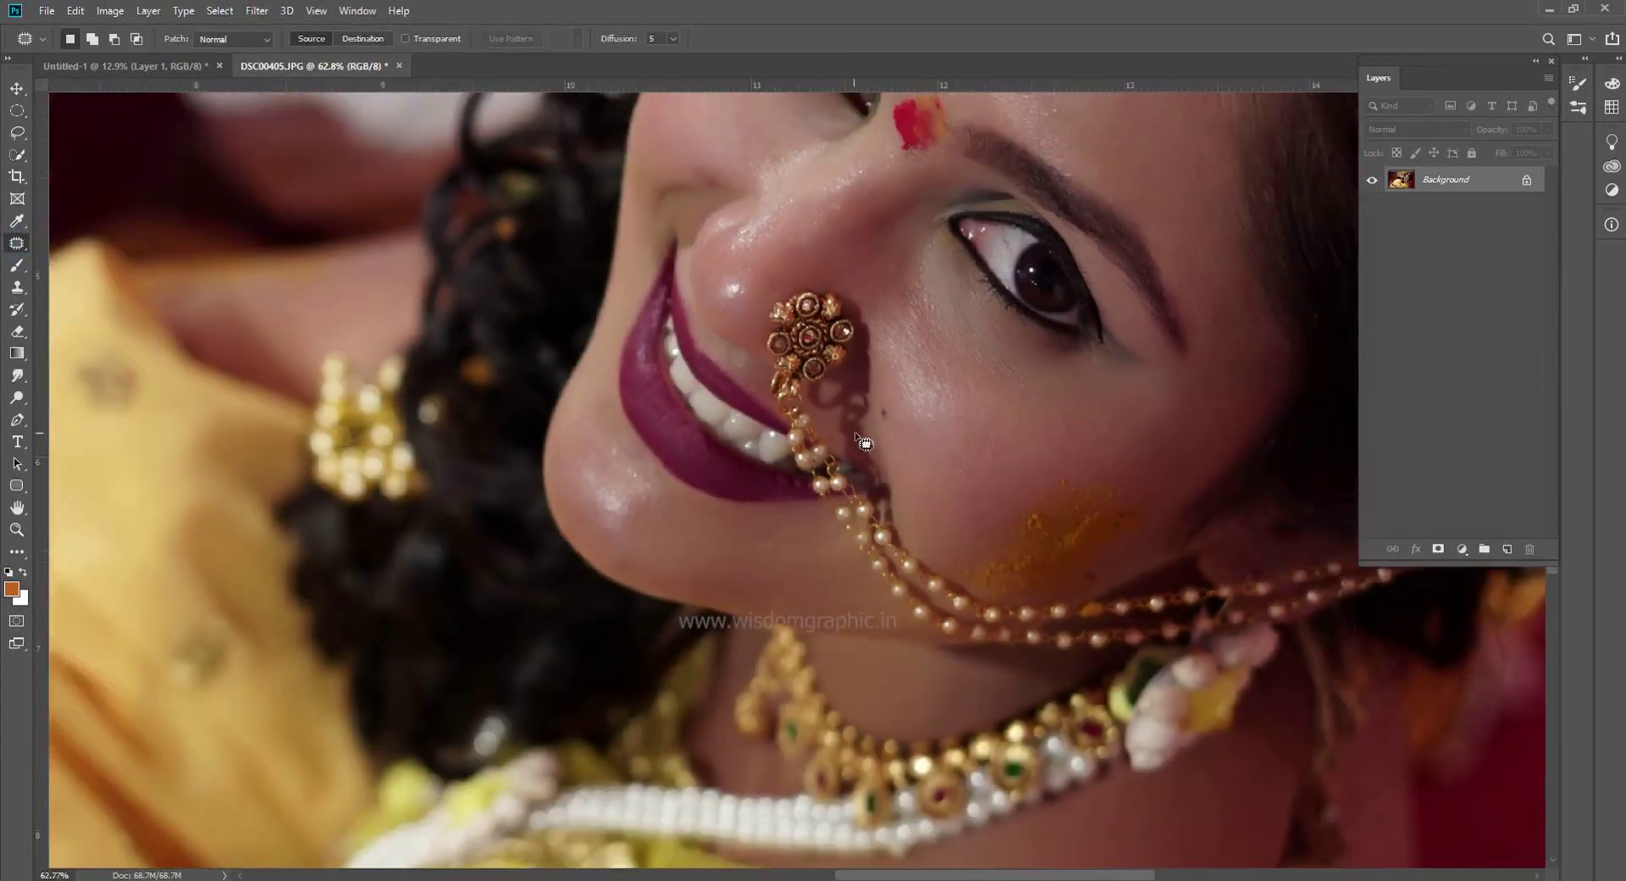
Copy the whole retouched photo, close its document, and paste it into the spread clipped to the small circle
key(ctrl+a)
key(ctrl+c)
key(ctrl+w)
click(808, 335)
key(v)
key(ctrl+v)
key(ctrl+alt+g)
Scale the clipped photo to 63.83% and position the bride's face inside the circle
key(ctrl+t)
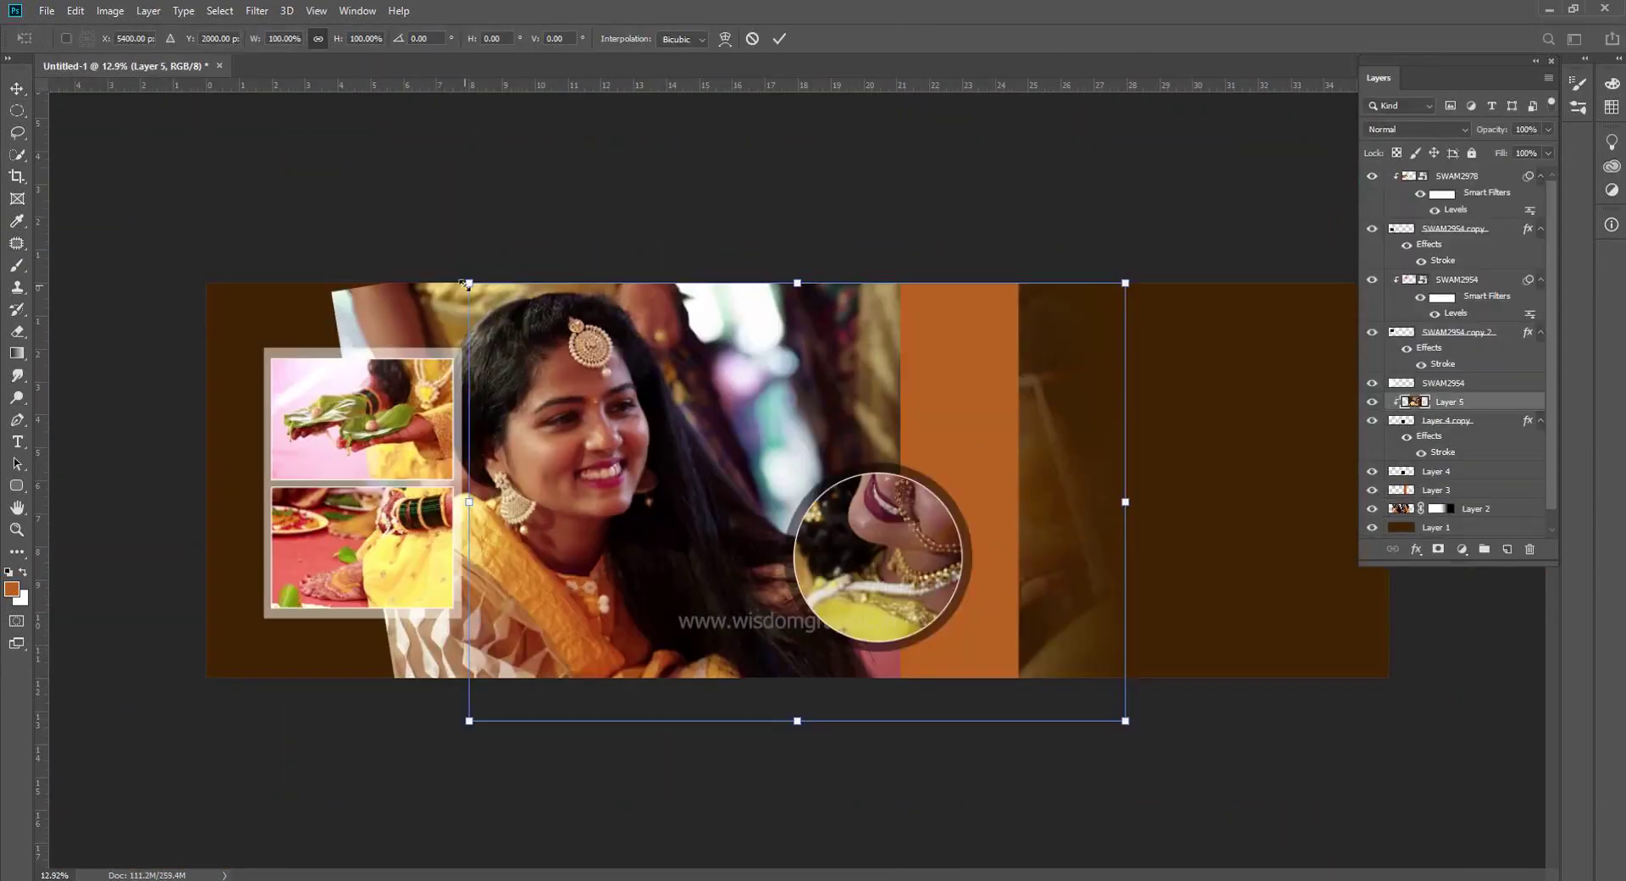
drag(469, 284, 850, 538)
drag(1008, 622, 858, 553)
drag(701, 650, 556, 745)
drag(872, 633, 899, 603)
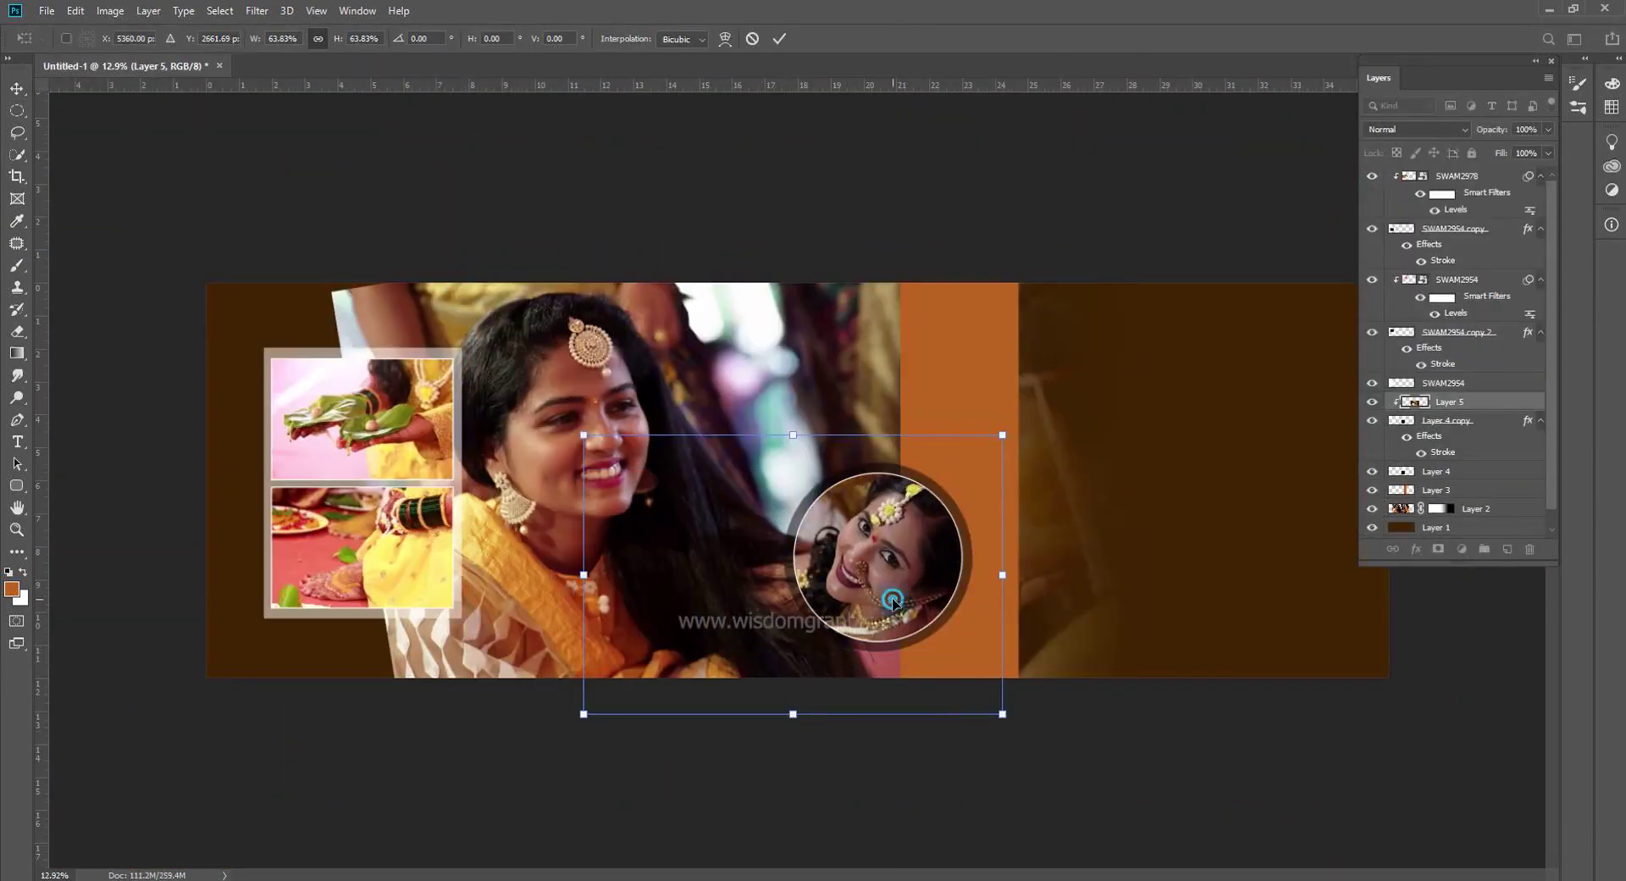
key(Return)
Brighten the circle photo with Levels and apply a Color Balance adjustment to it
key(ctrl+l)
drag(878, 347, 756, 347)
click(947, 189)
key(ctrl+b)
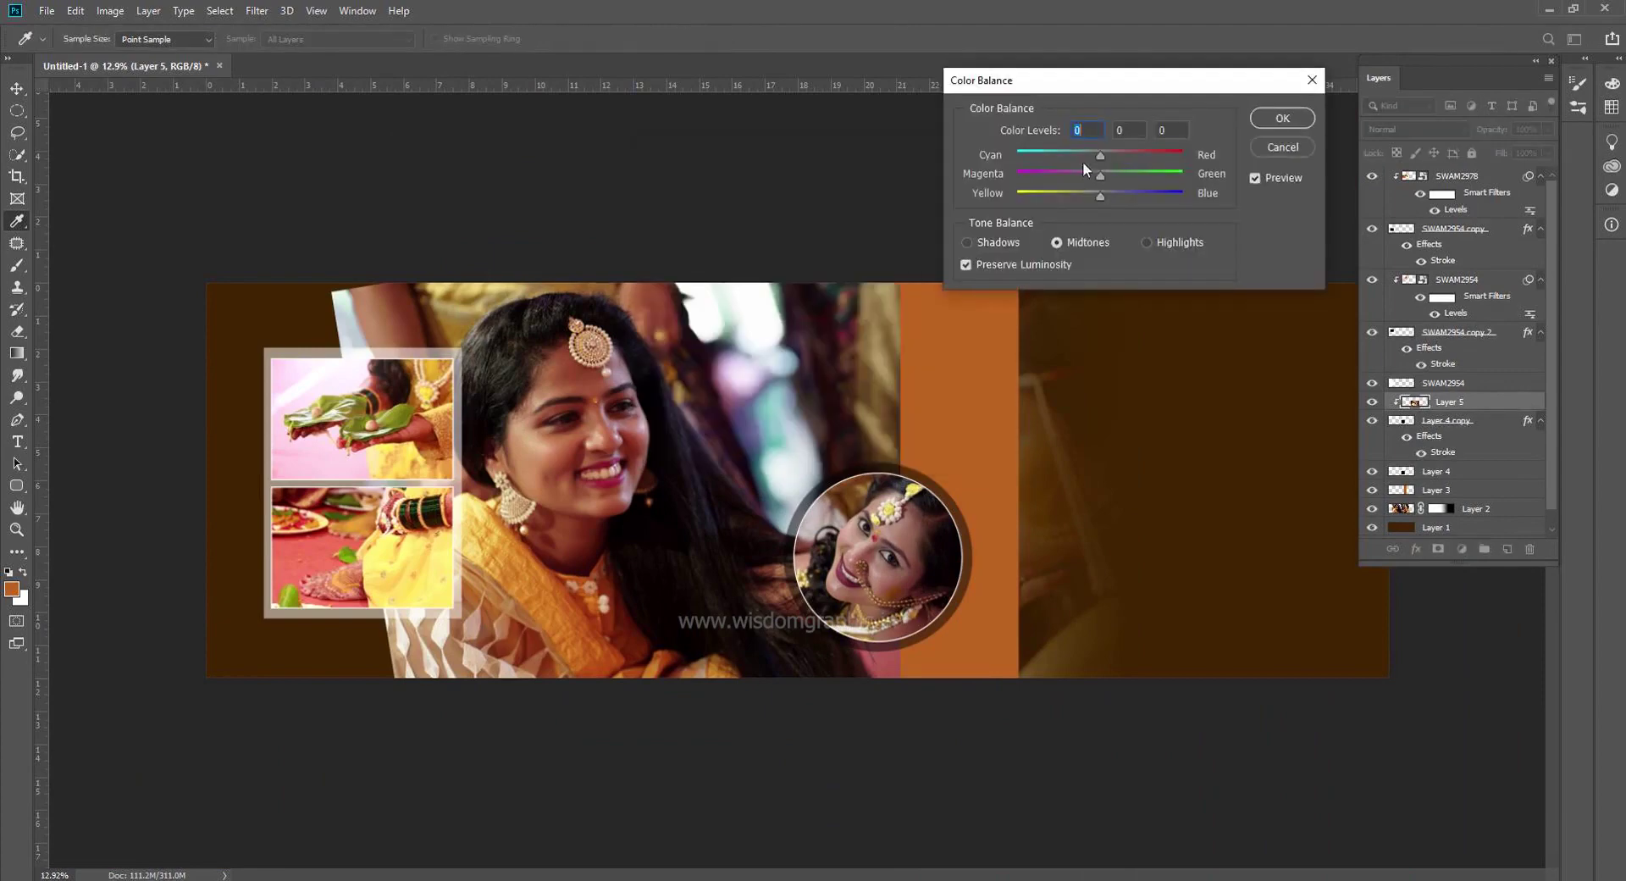
key(Return)
key(ctrl+u)
key(Escape)
key(v)
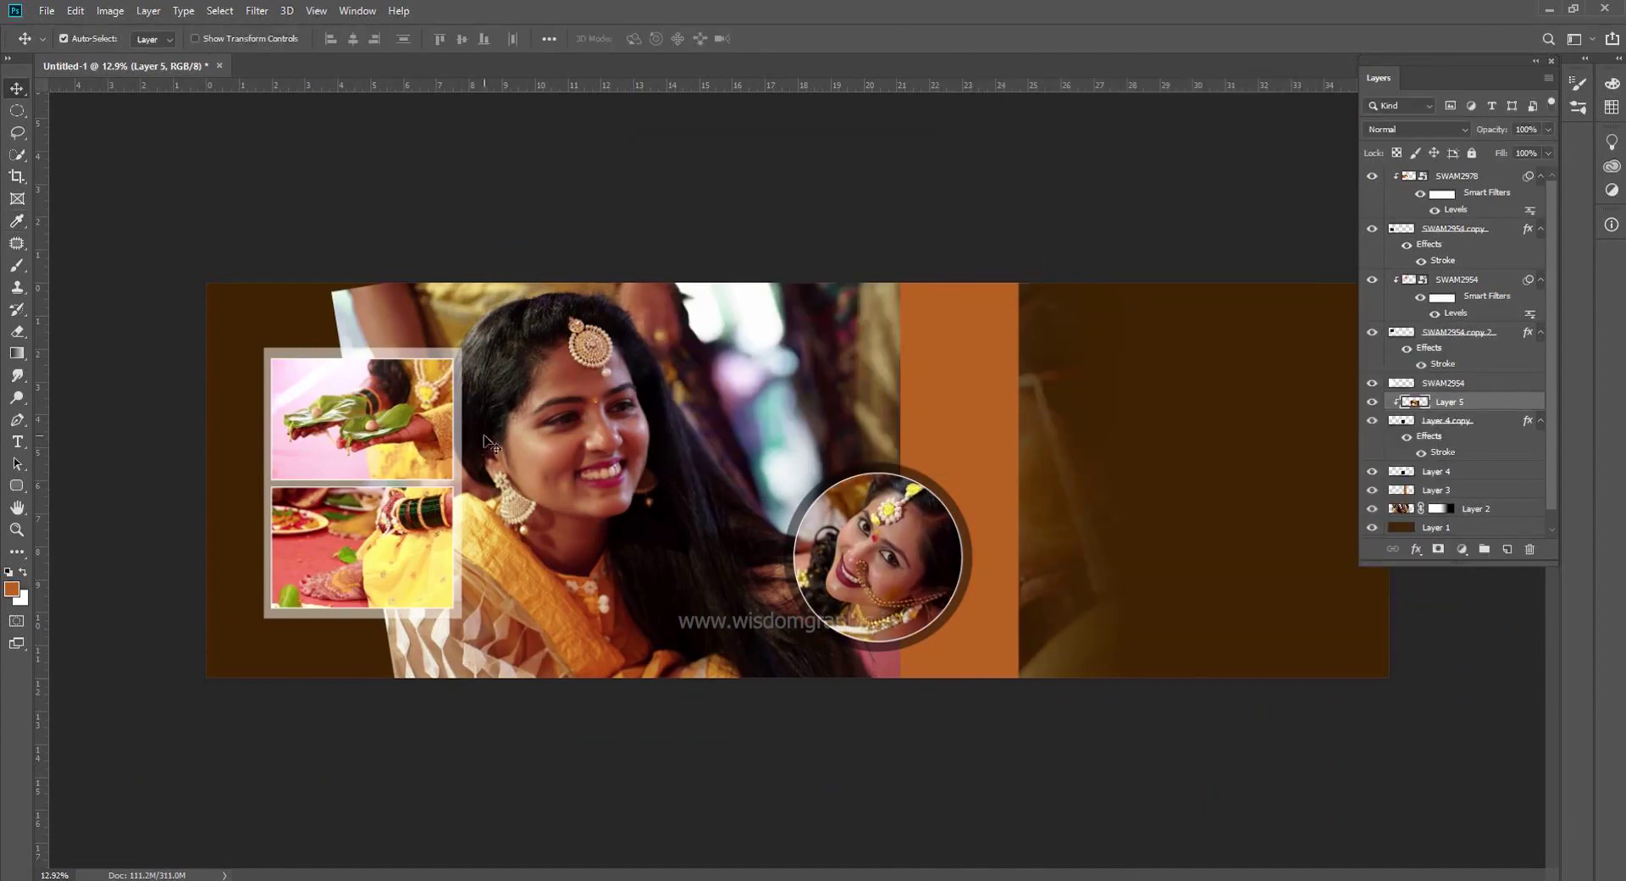
Lower the opacity of the large blended photo to 50%
key(ctrl+minus)
click(631, 476)
key(5)
key(ctrl+plus)
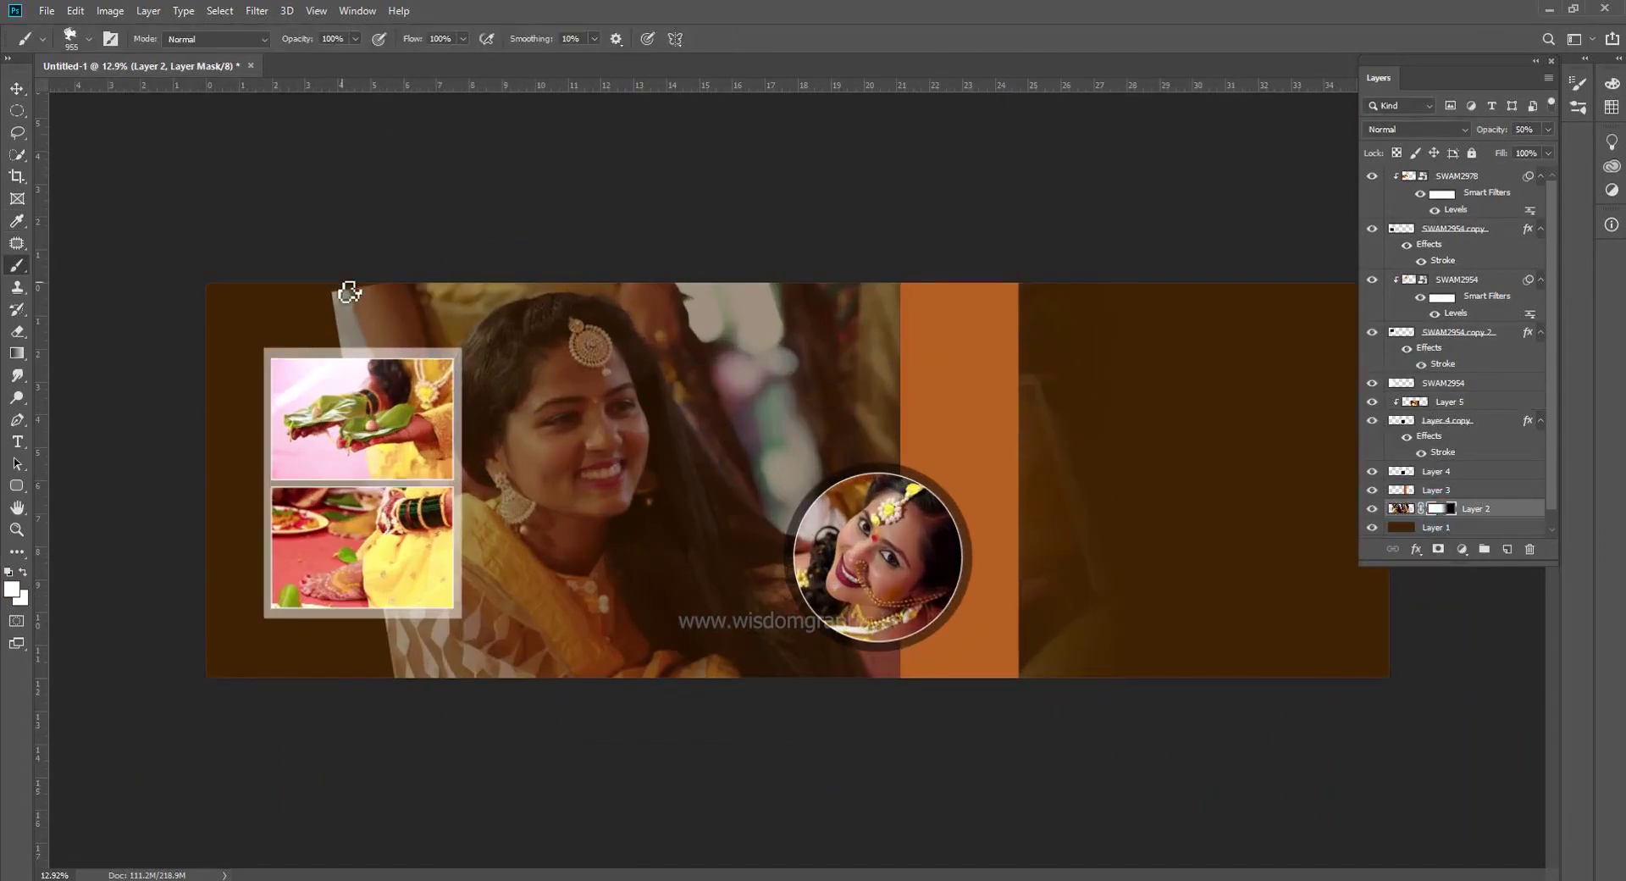
Fade the large photo's left edge by painting black on its mask with a soft 1500 px brush
right_click(349, 292)
double_click(398, 468)
click(12, 589)
click(307, 805)
click(682, 583)
drag(332, 309, 345, 492)
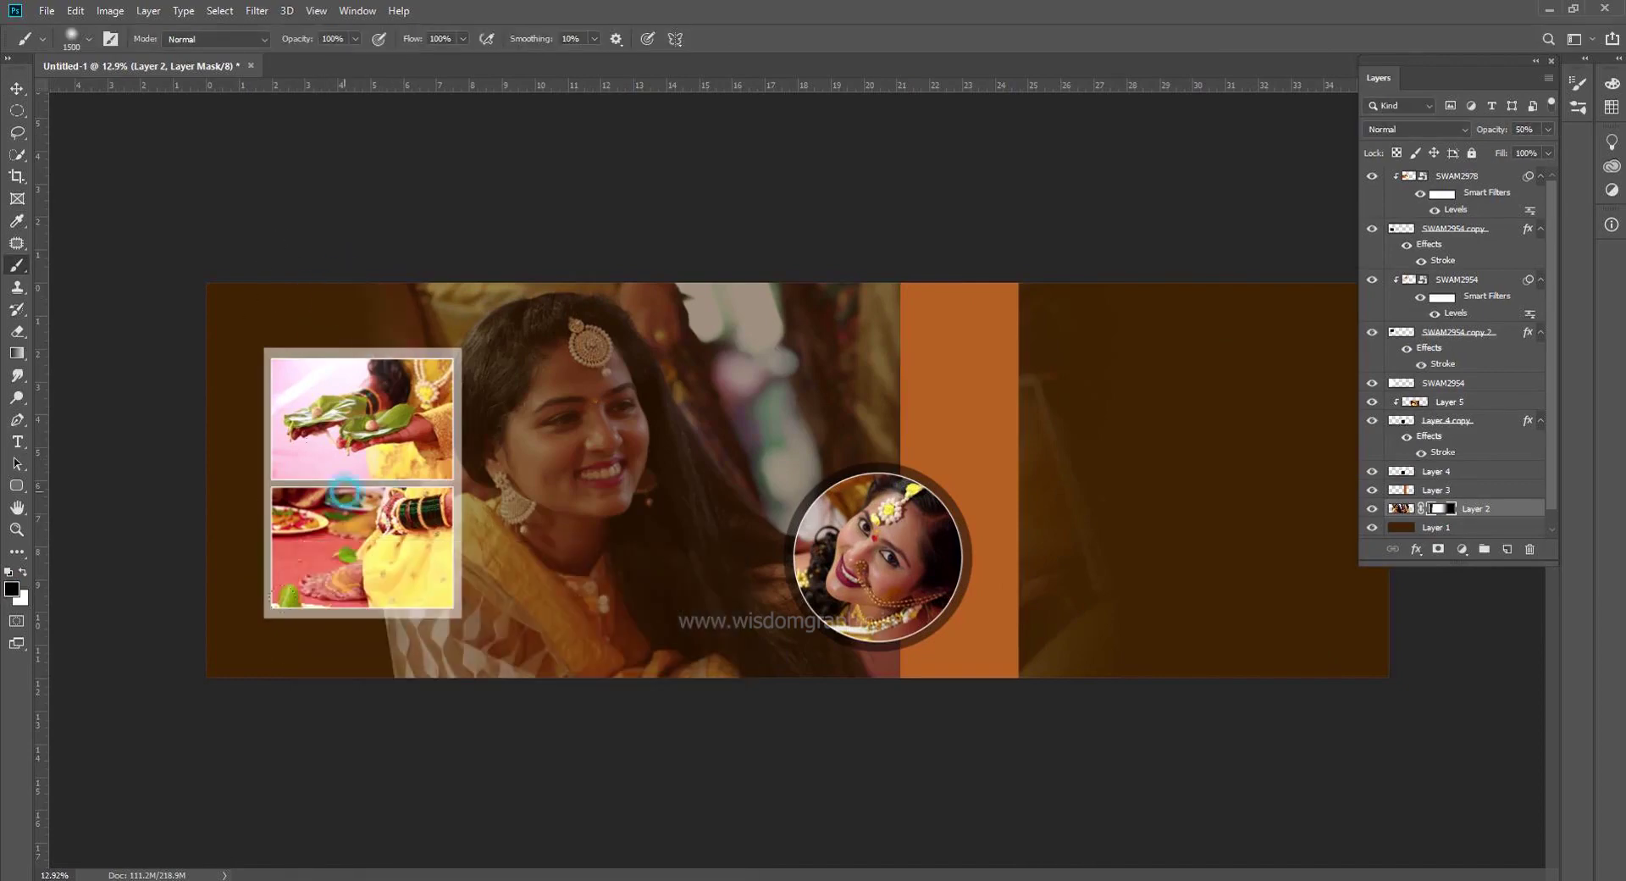
Shift the large photo slightly to the right and fill its mask with white to reveal the whole image
click(17, 88)
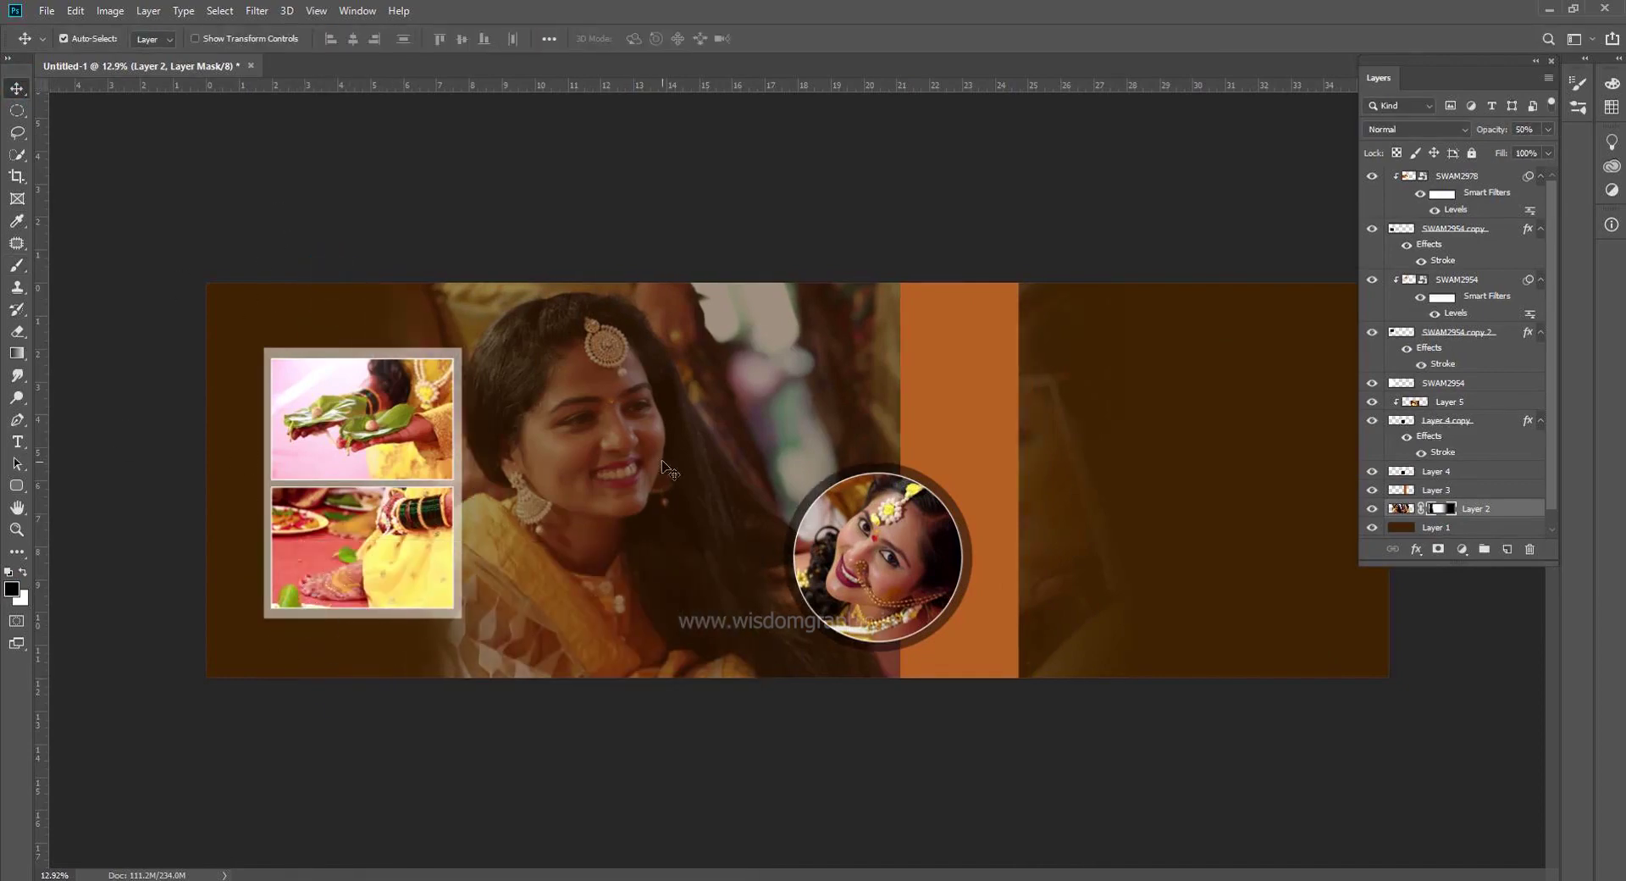
key(alt+BackSpace)
key(ctrl+BackSpace)
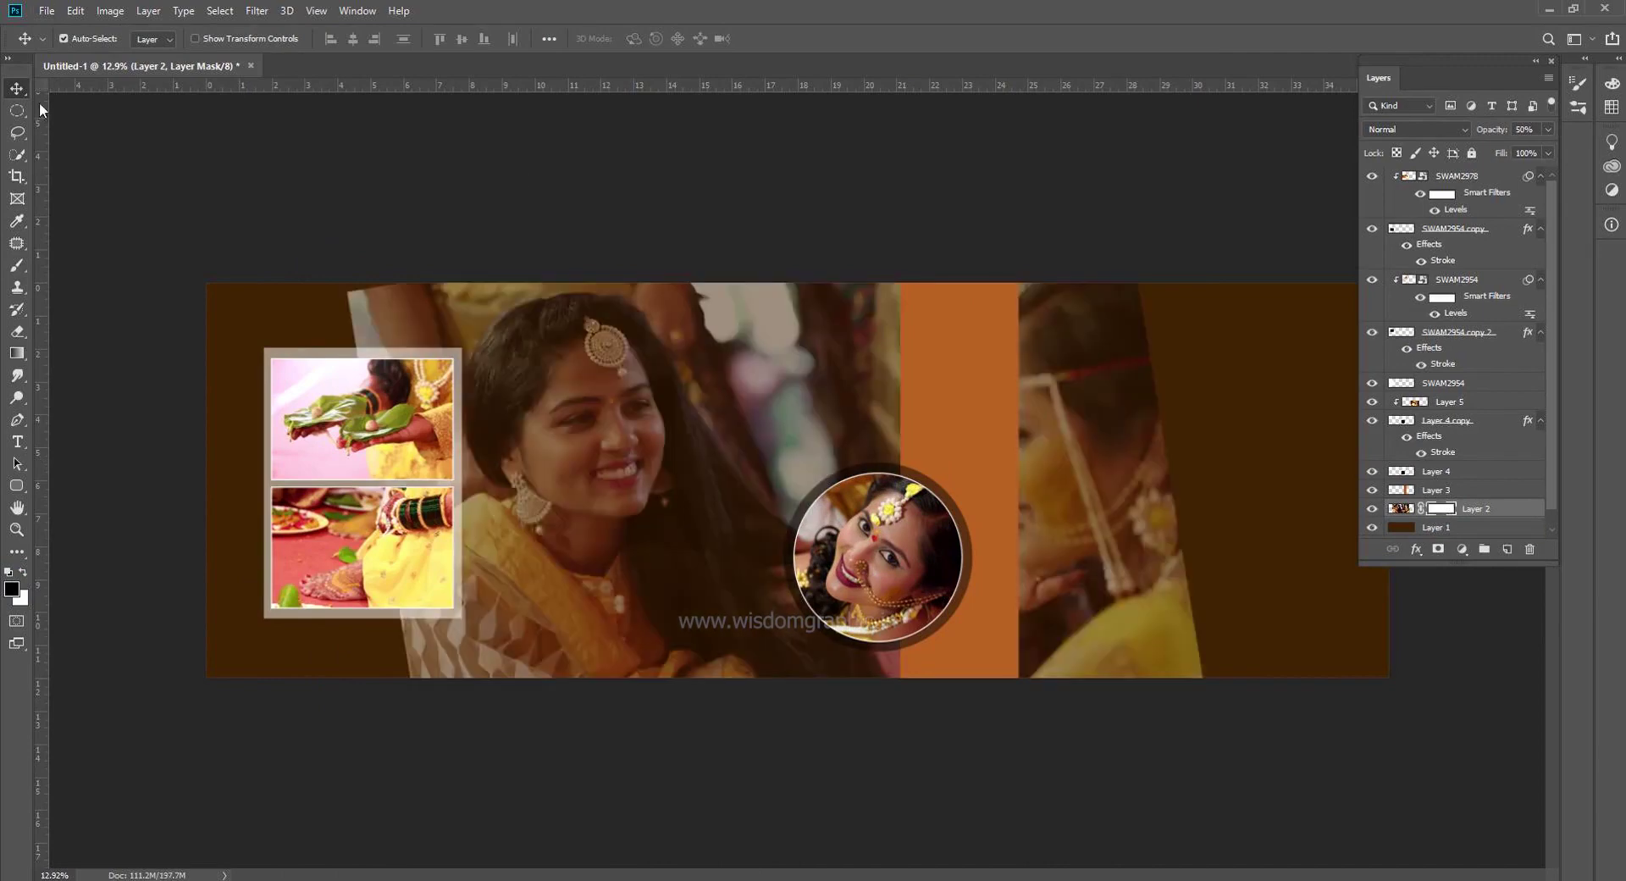
Rotate the large photo clockwise until its side edges are nearly vertical and reposition it behind the framed photos
scroll(794, 485, down, 1)
key(ctrl+t)
drag(1177, 763, 1089, 806)
drag(839, 643, 818, 593)
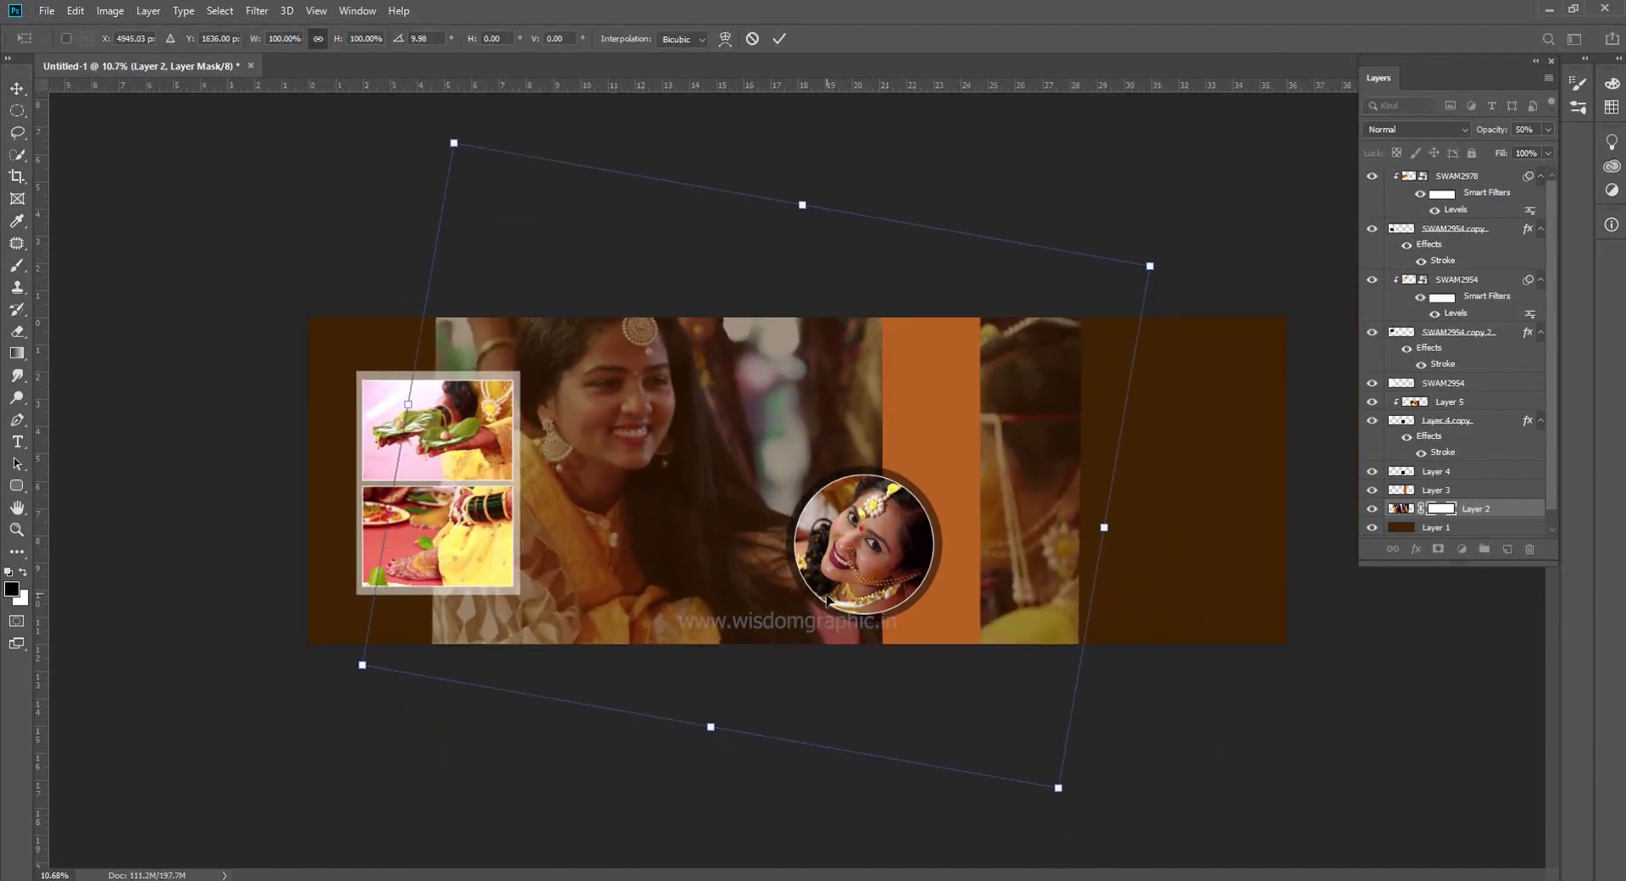
drag(1084, 806, 1099, 801)
drag(756, 644, 734, 619)
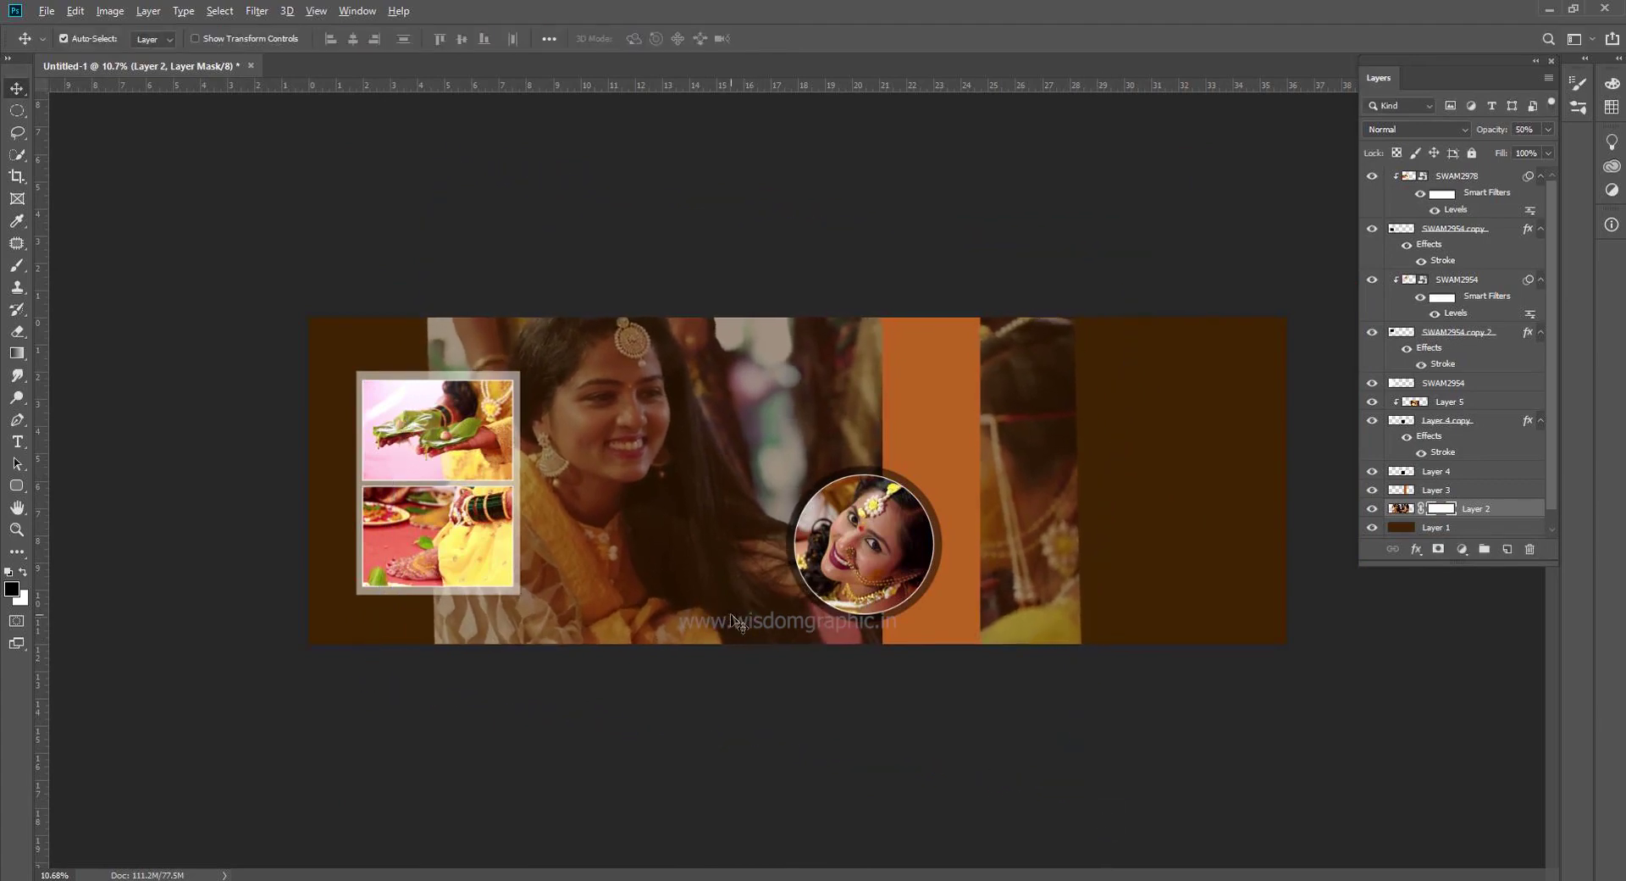
Fill the large photo's mask with black and reveal only the woman by painting white with a soft 2400 px brush
key(alt+BackSpace)
key(b)
key(x)
mouse_move(535, 414)
mouse_down()
mouse_move(683, 421)
mouse_move(613, 475)
mouse_move(652, 410)
mouse_up()
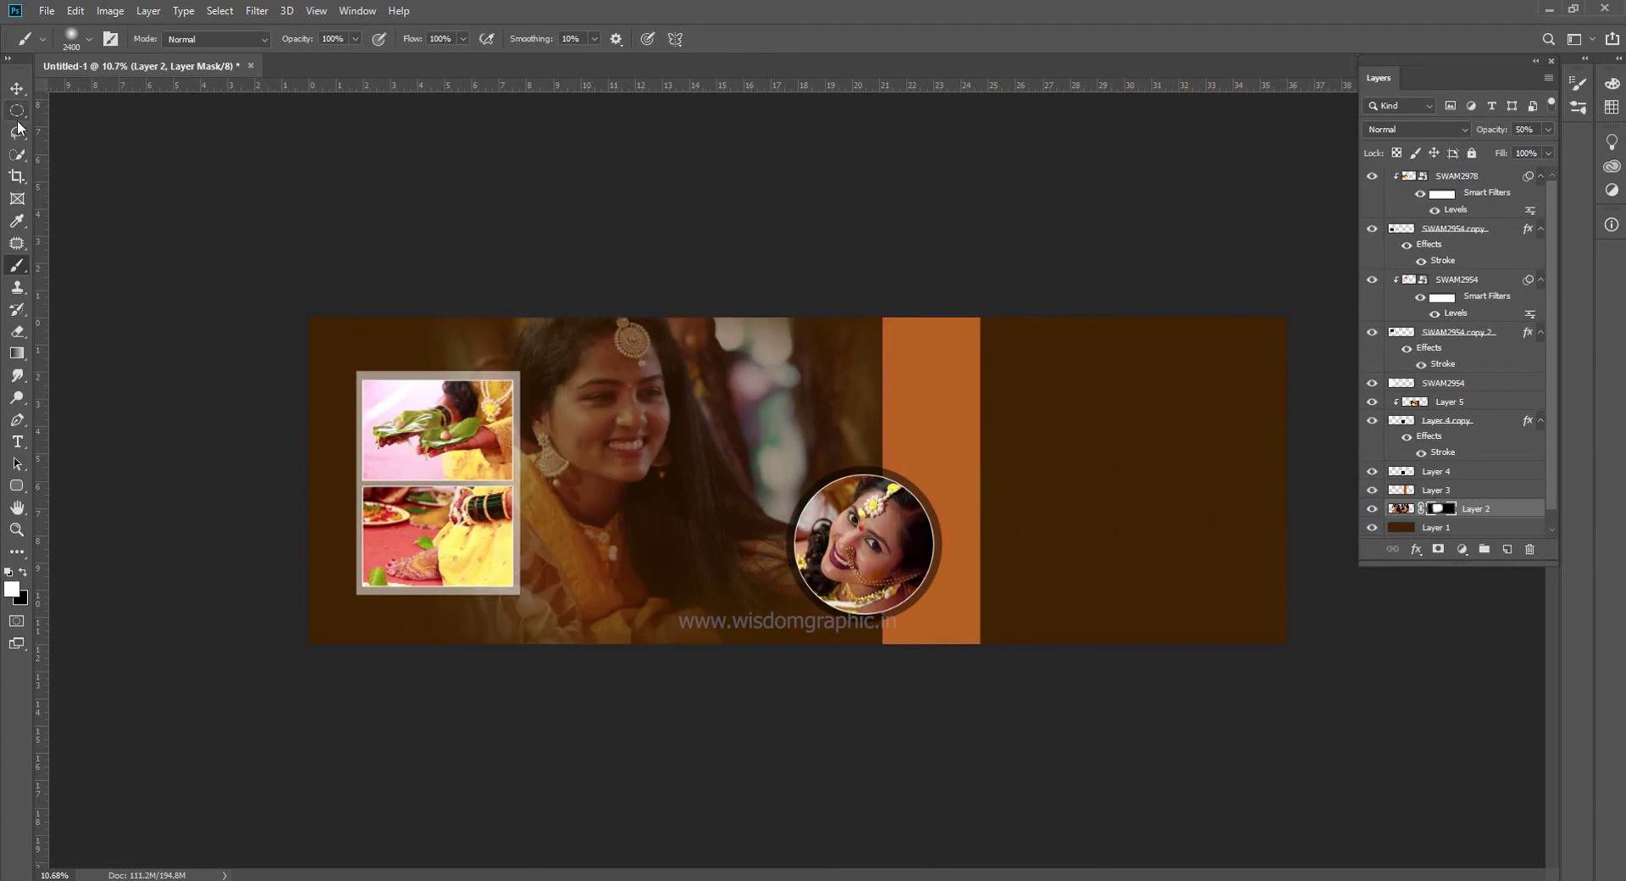
Move the orange strip and the framed circle photo slightly to the right
key(v)
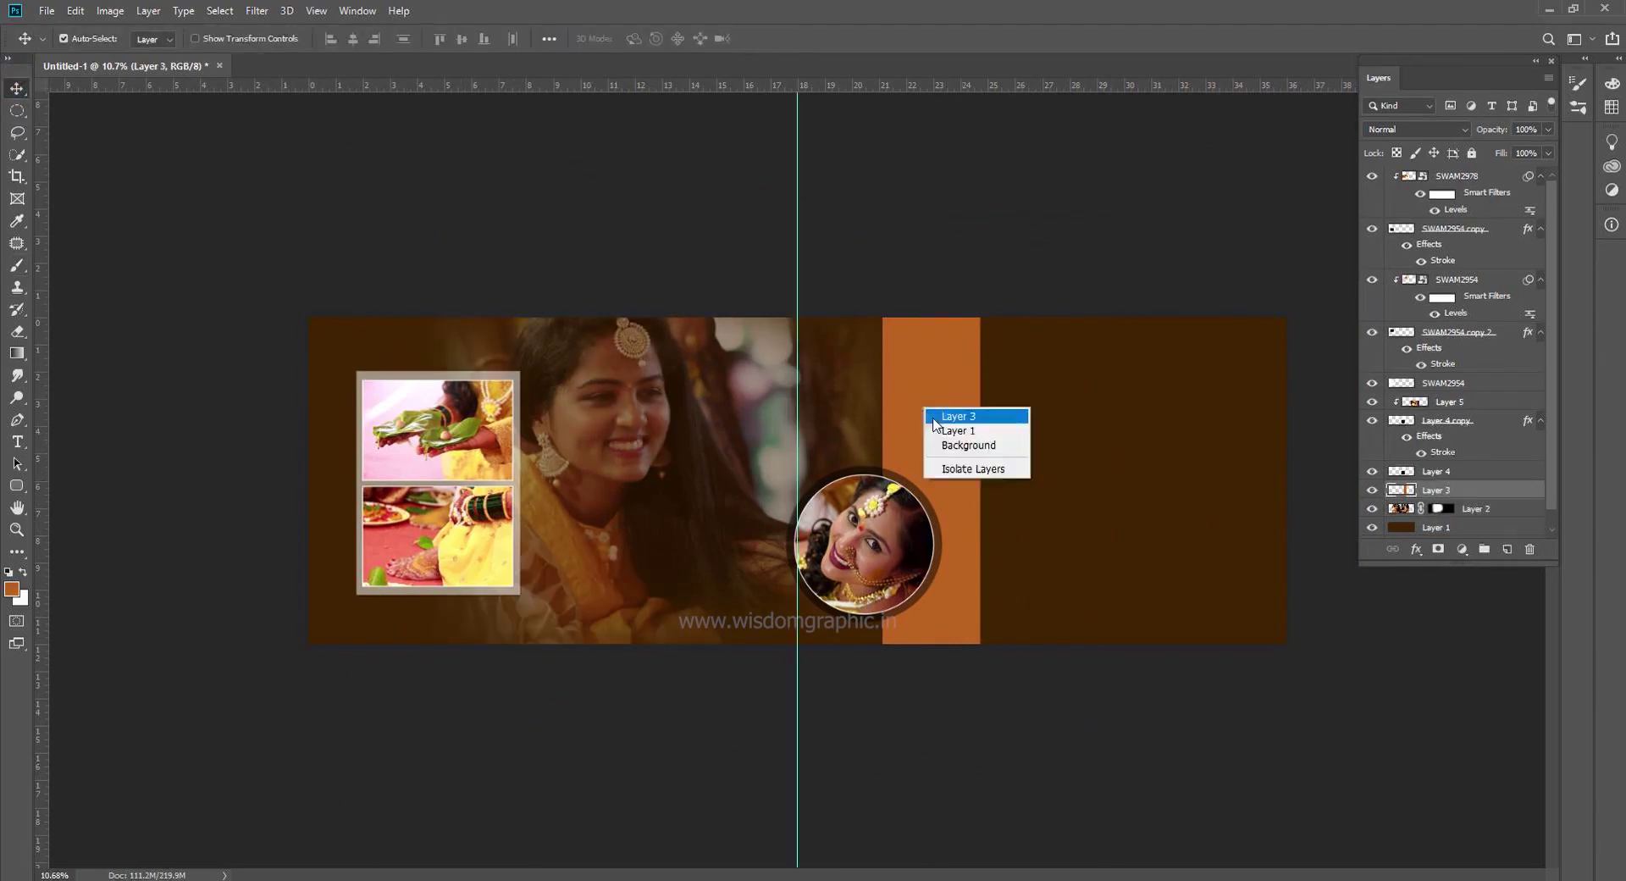
drag(920, 495, 949, 415)
Open SWAM3038.JPG and shift its midtone color balance toward red with a value of +7
key(alt+Tab)
drag(1245, 182, 719, 33)
key(alt+Tab)
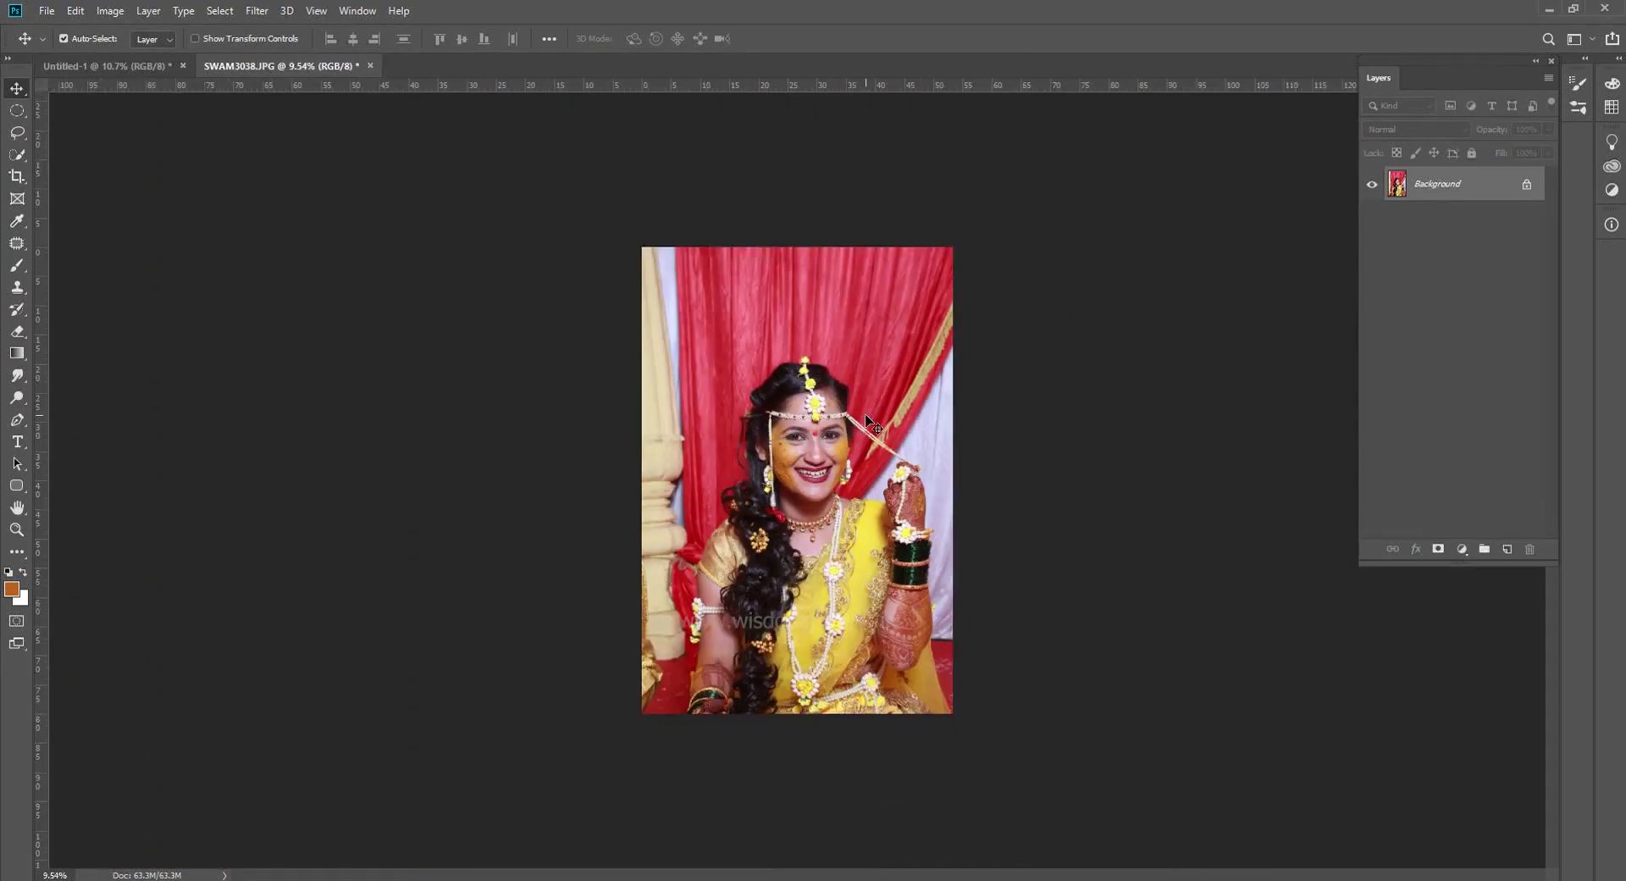
key(ctrl+b)
drag(1101, 154, 1108, 157)
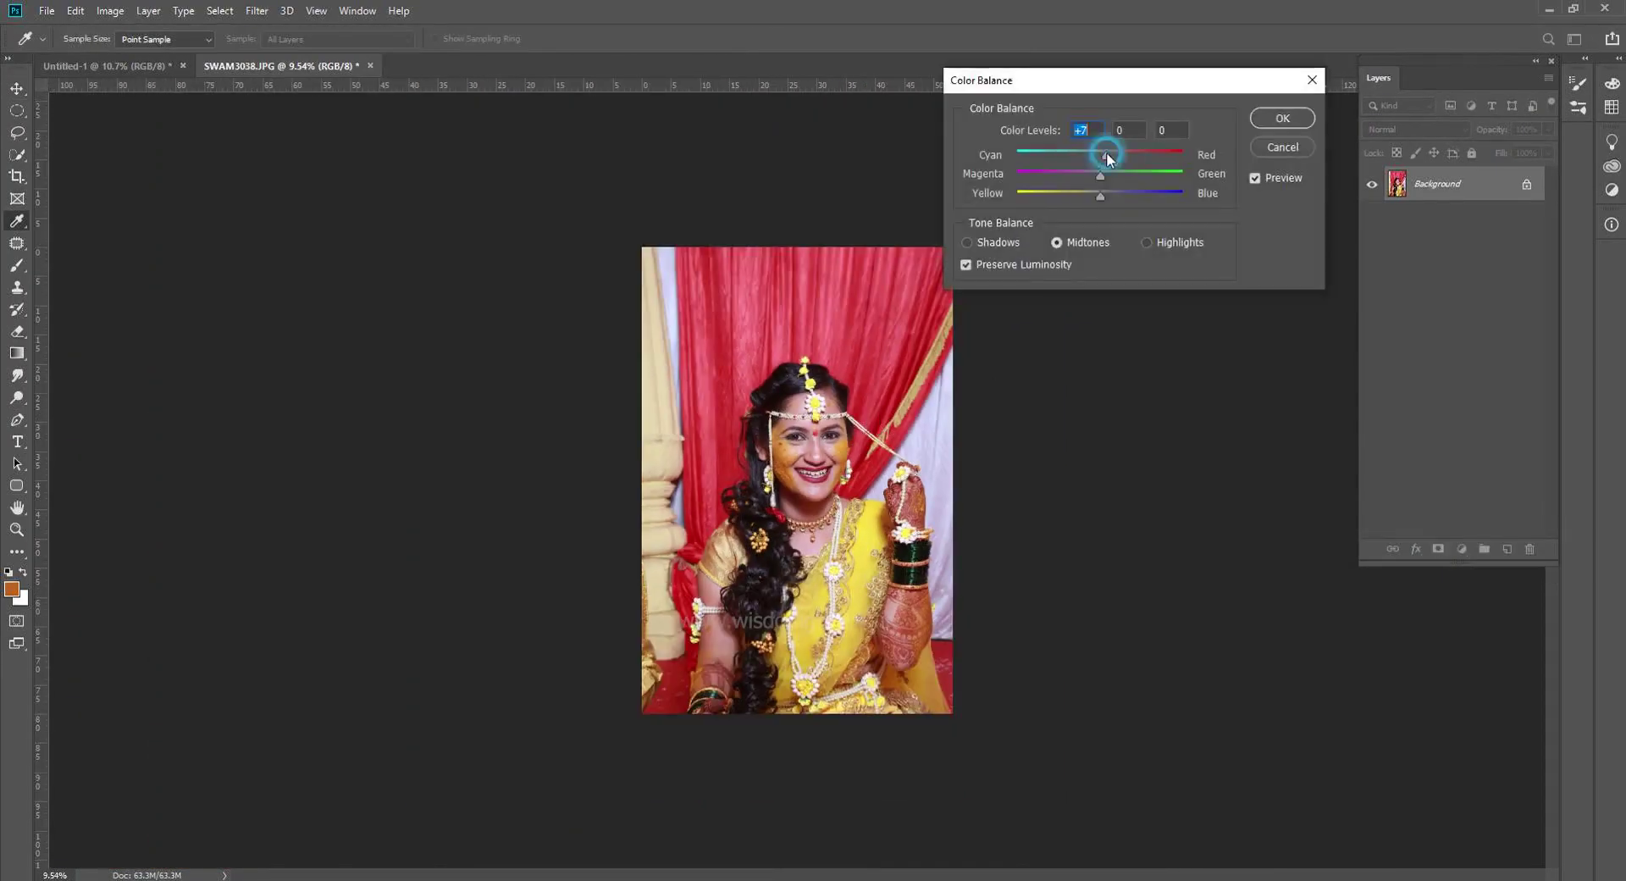
click(1282, 117)
key(v)
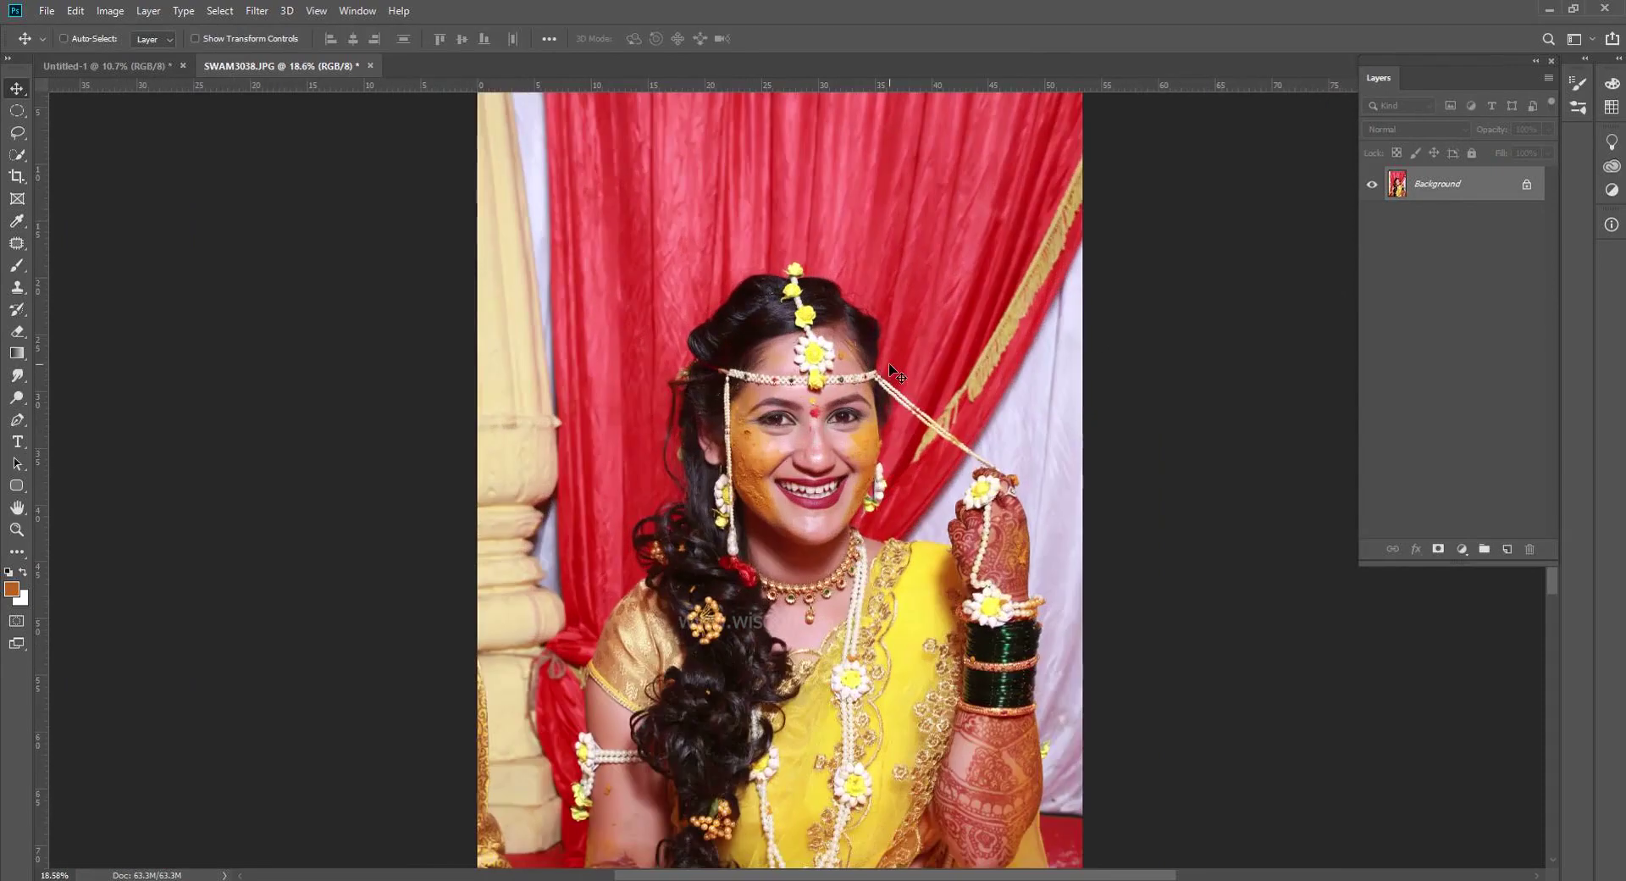
Copy the whole SWAM3038 photo, close its document, and paste it into the spread beneath the large blended photo
key(ctrl+a)
key(ctrl+c)
key(ctrl+w)
click(806, 334)
key(ctrl+v)
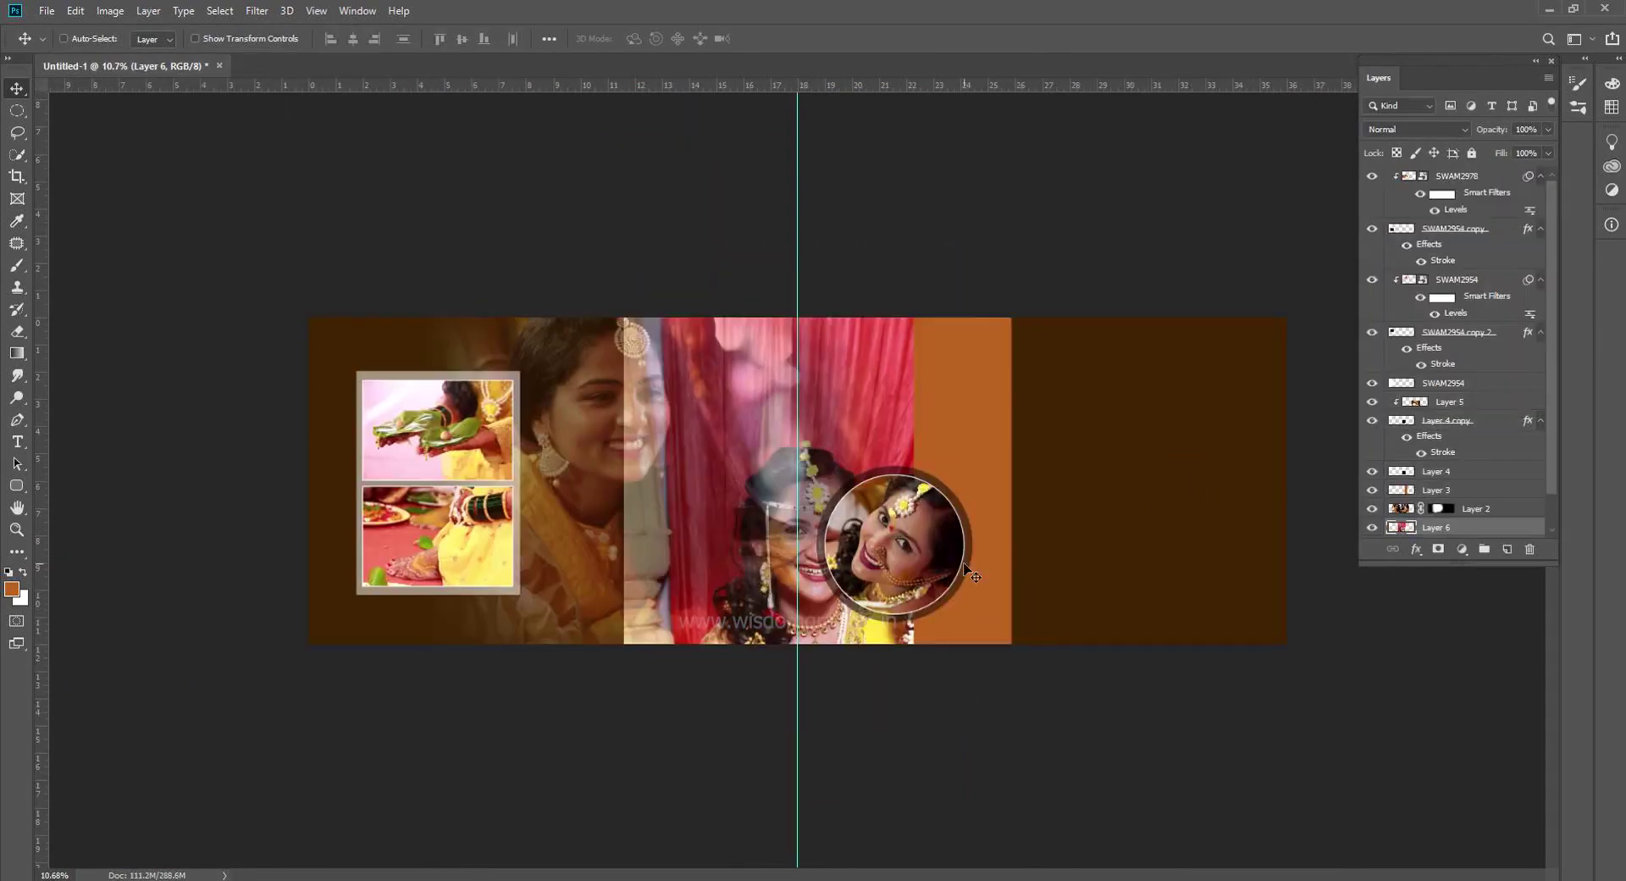
Move and scale the pasted bride portrait to fill the area right of the orange strip
drag(750, 467, 1092, 467)
key(ctrl+t)
mouse_move(966, 719)
mouse_down()
mouse_move(949, 726)
mouse_move(983, 682)
mouse_move(964, 703)
mouse_up()
key(Return)
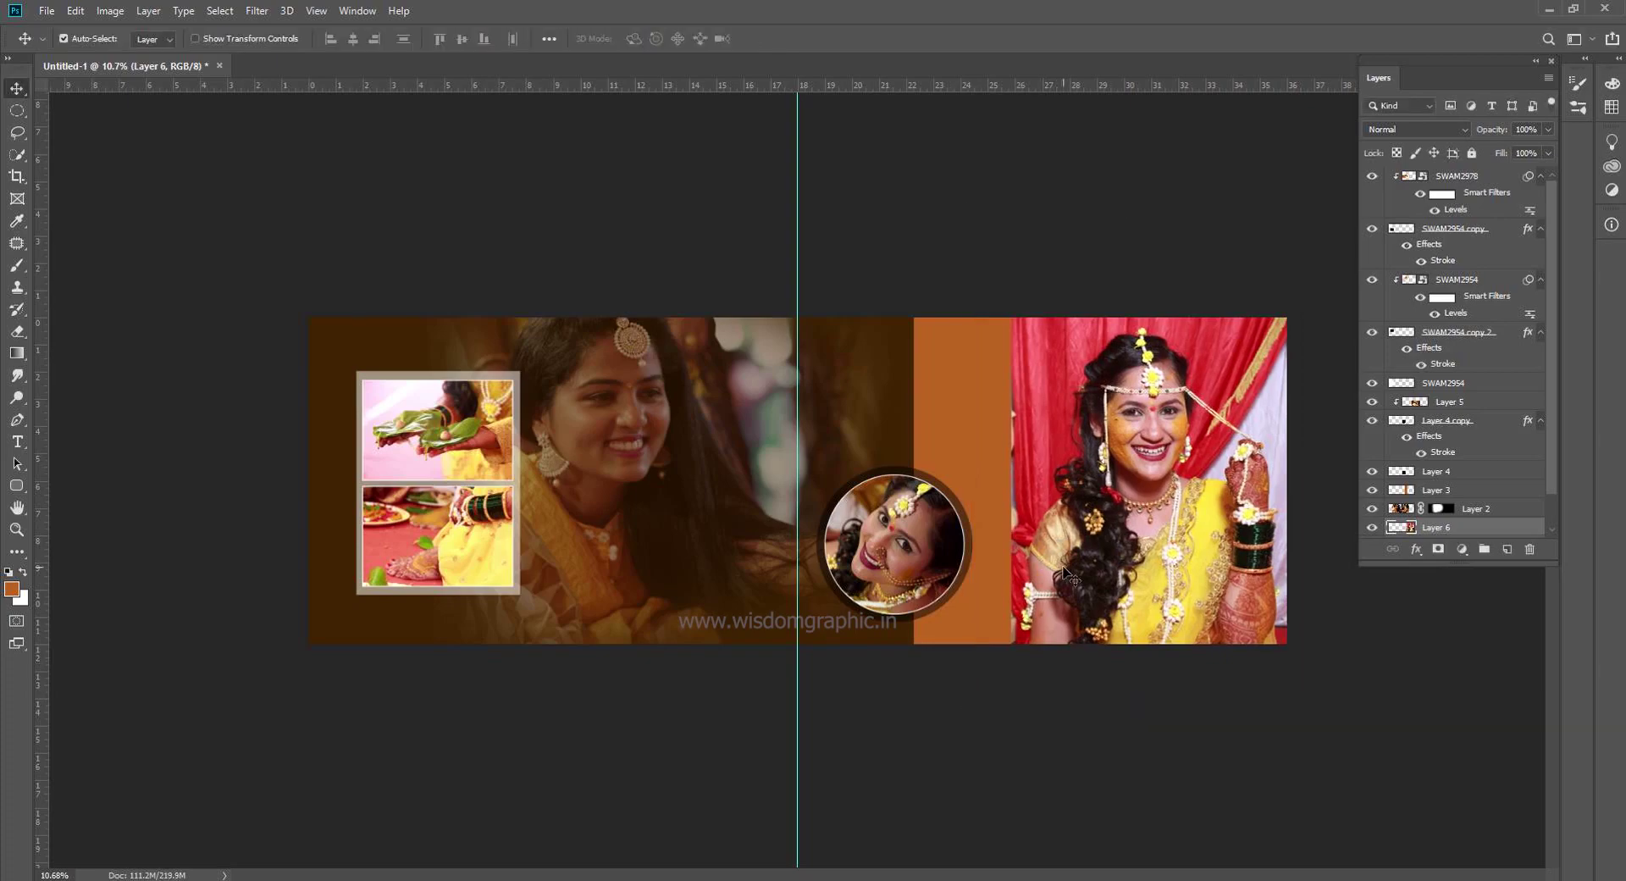
Switch to the file explorer, look through the WEDDING folder, and open DSC00366.JPG from its Candid subfolder in Photoshop
key(alt+Tab)
double_click(225, 243)
double_click(282, 247)
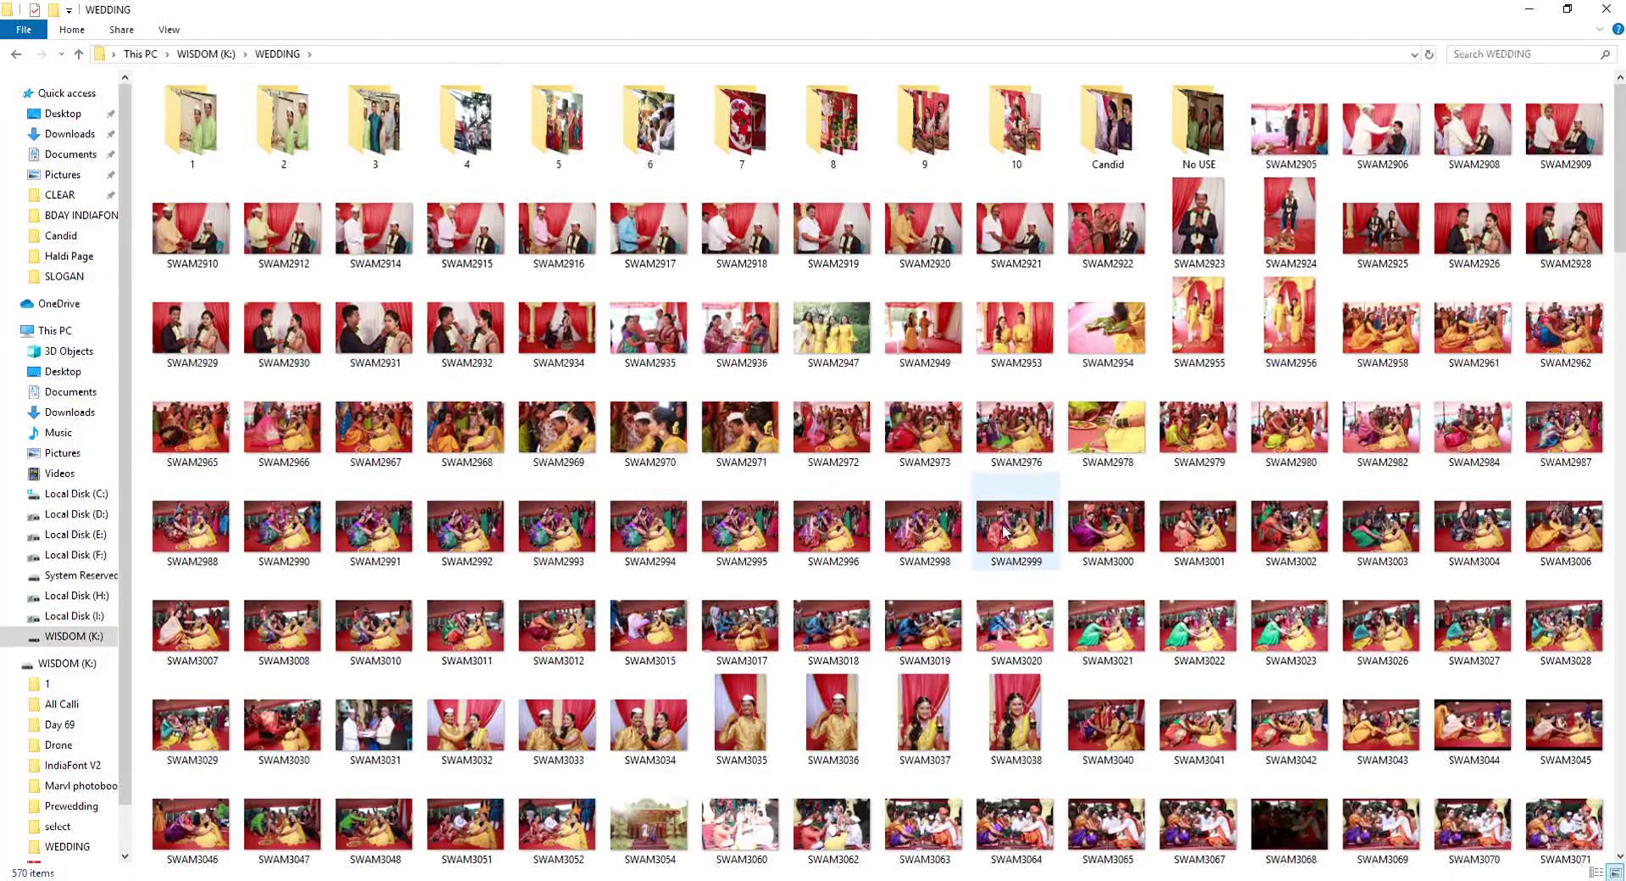
scroll(999, 516, down, 5)
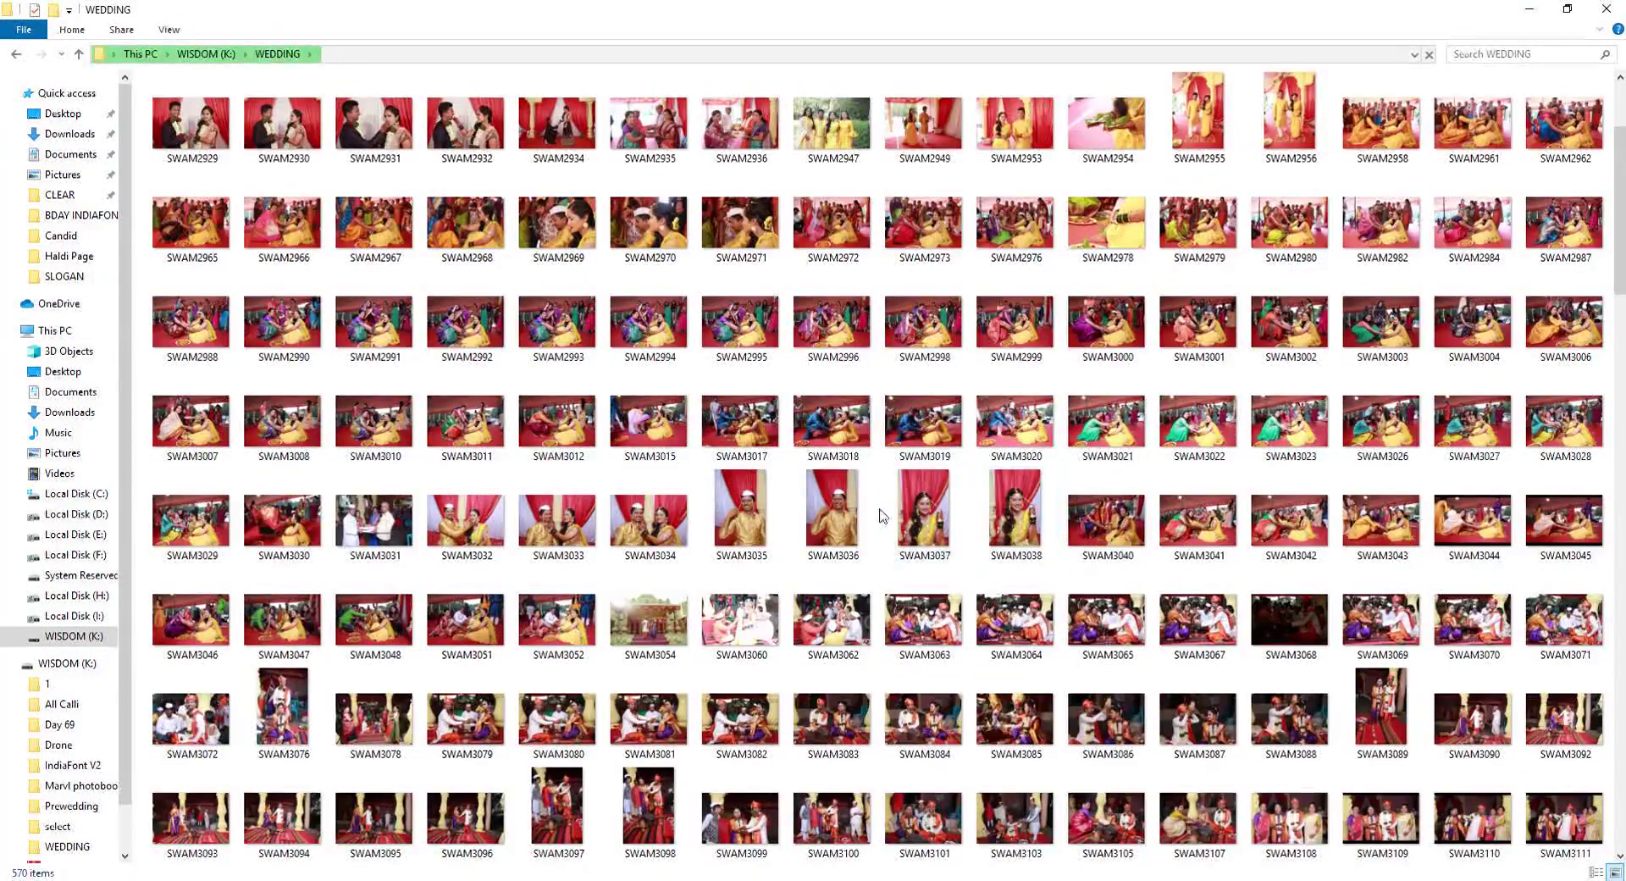
double_click(650, 222)
key(alt+Tab)
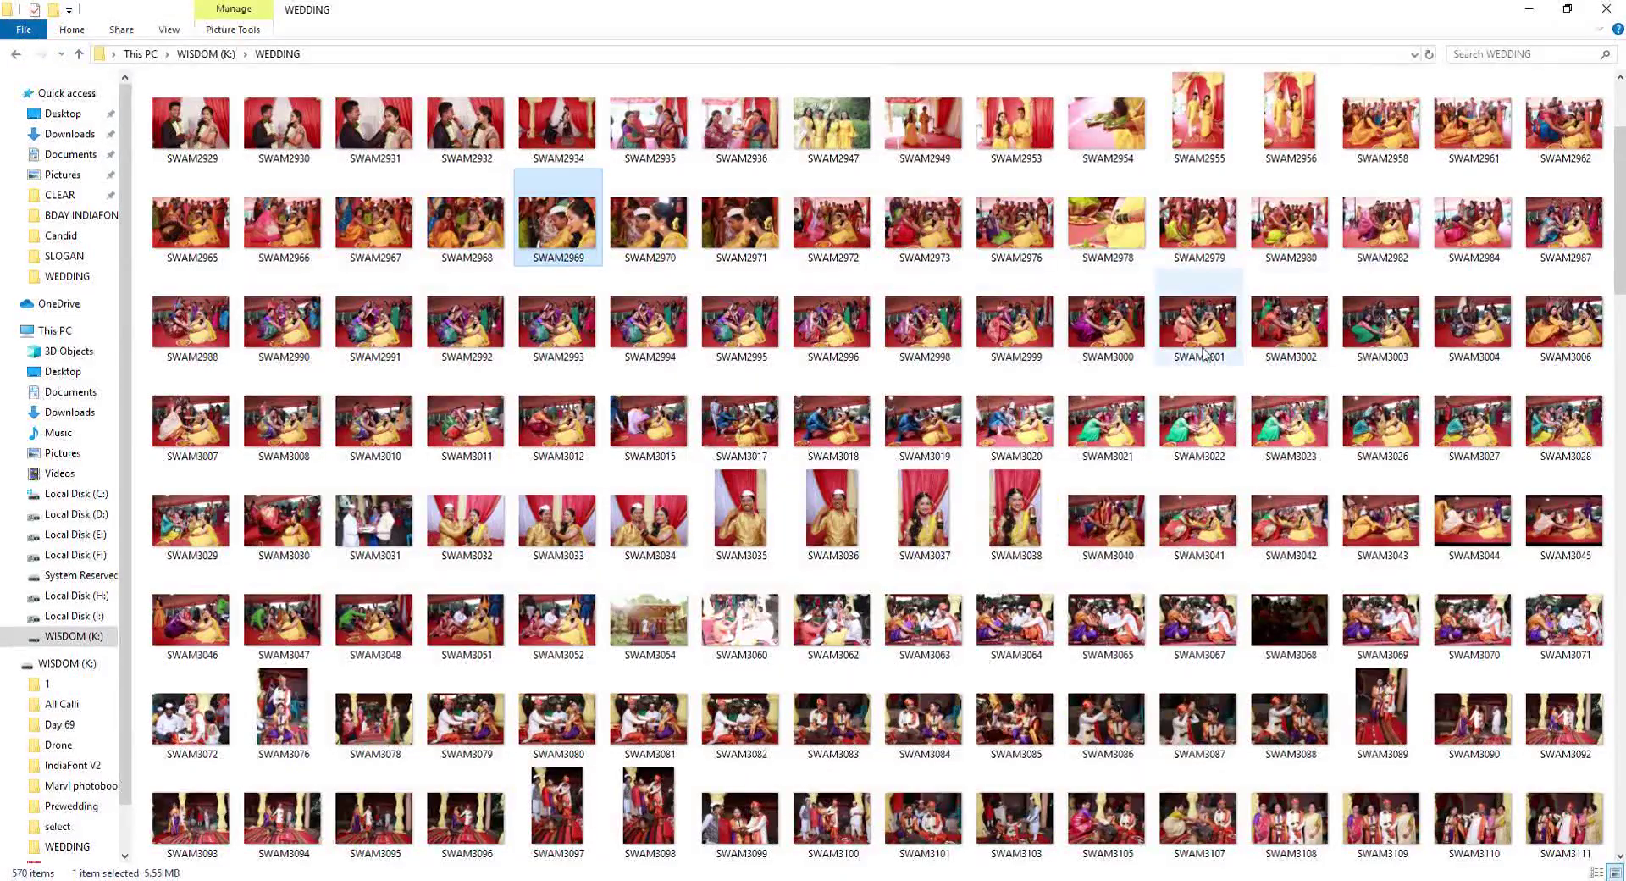
scroll(1146, 161, up, 10)
double_click(1127, 127)
scroll(1169, 559, down, 15)
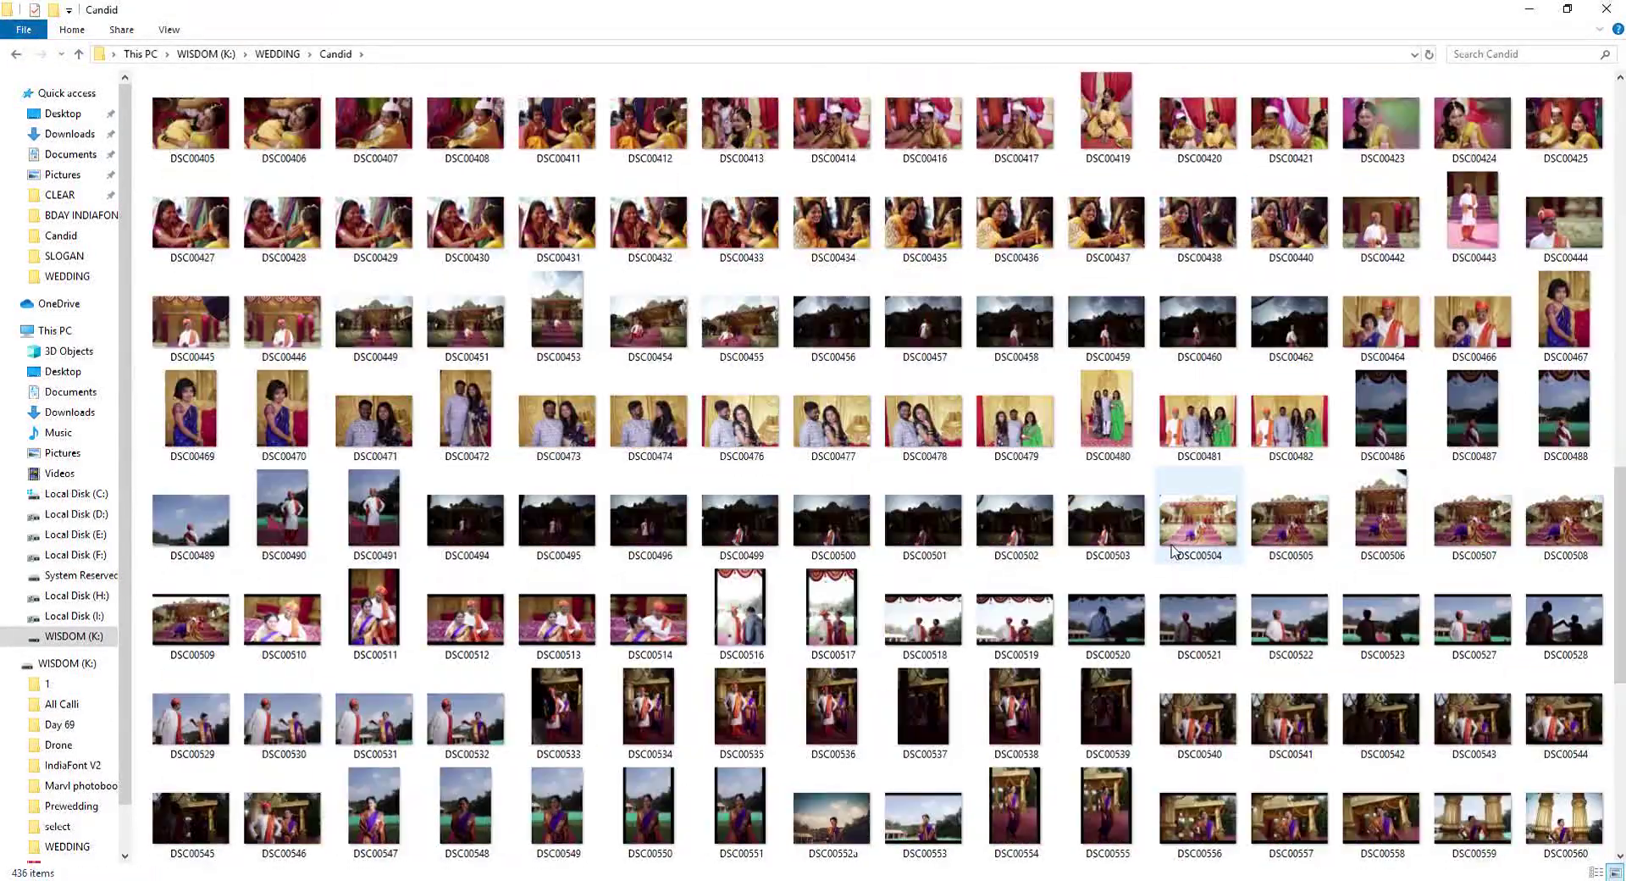
scroll(1173, 551, up, 2)
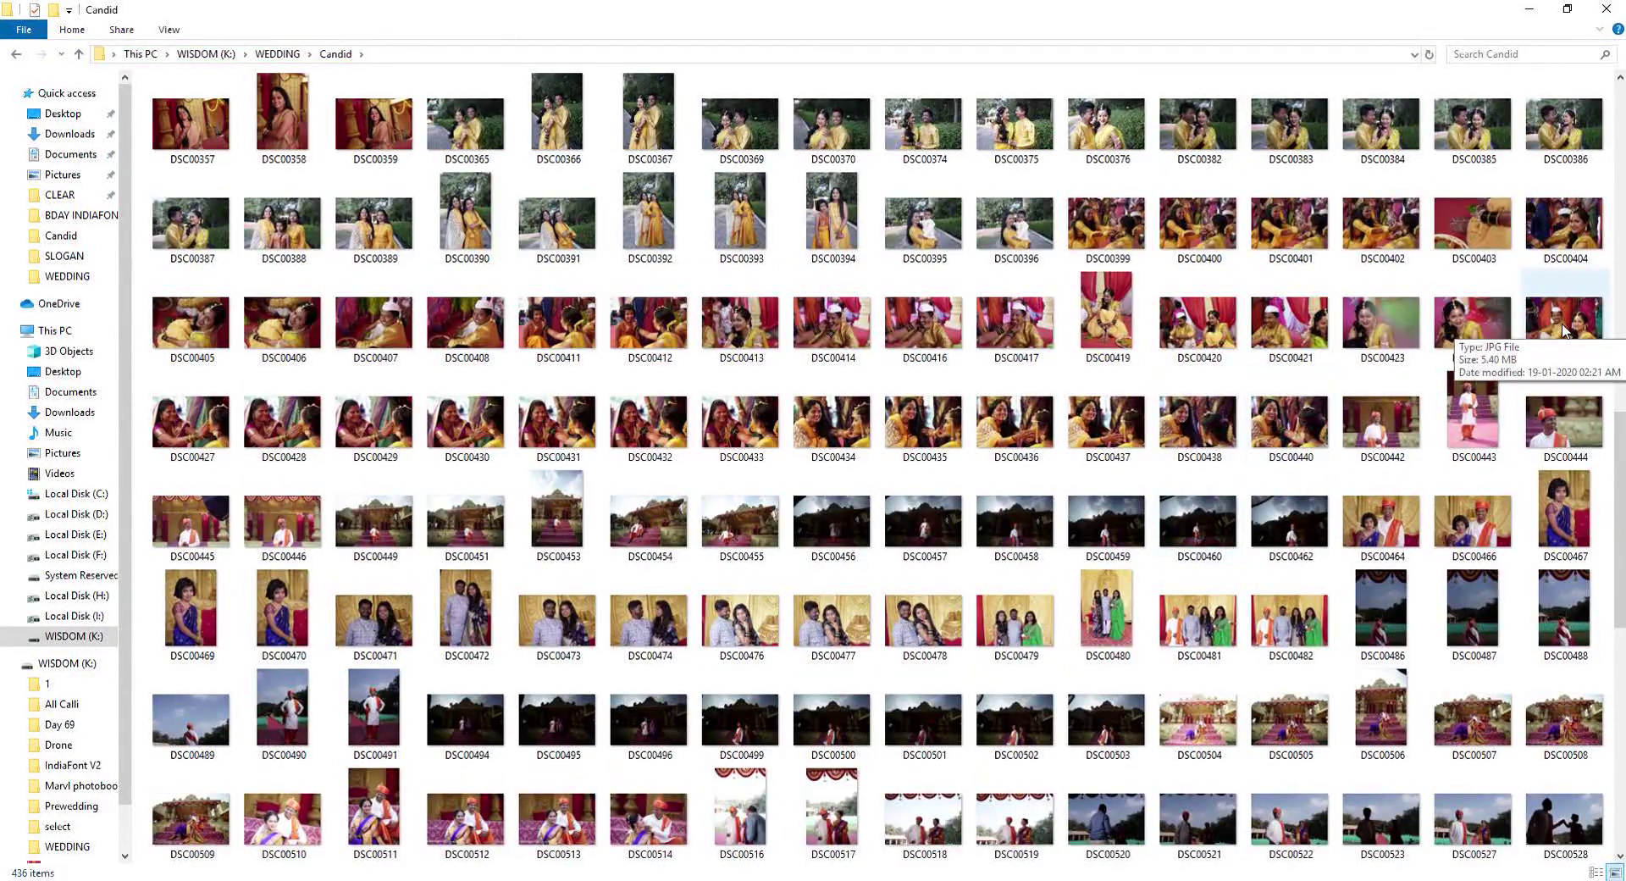
mouse_move(559, 118)
mouse_down()
mouse_move(321, 872)
mouse_move(744, 432)
mouse_move(728, 476)
mouse_up()
Smooth the skin of the couple's selected faces with Portraiture 3, using the Smoothing: Normal preset
right_click(830, 390)
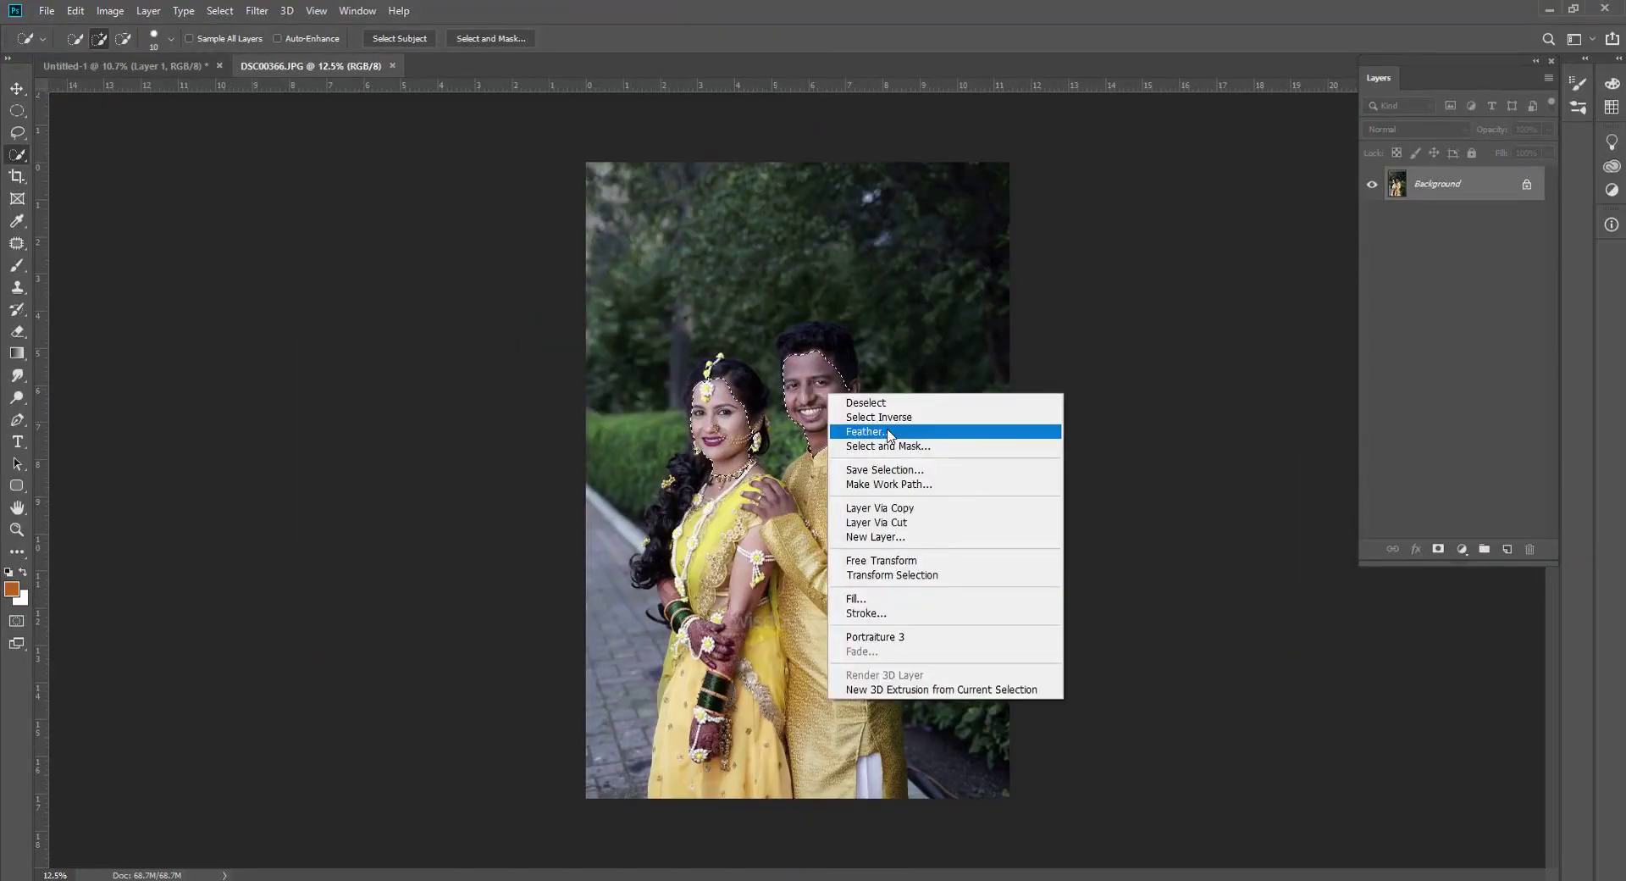
key(Escape)
click(257, 10)
click(505, 389)
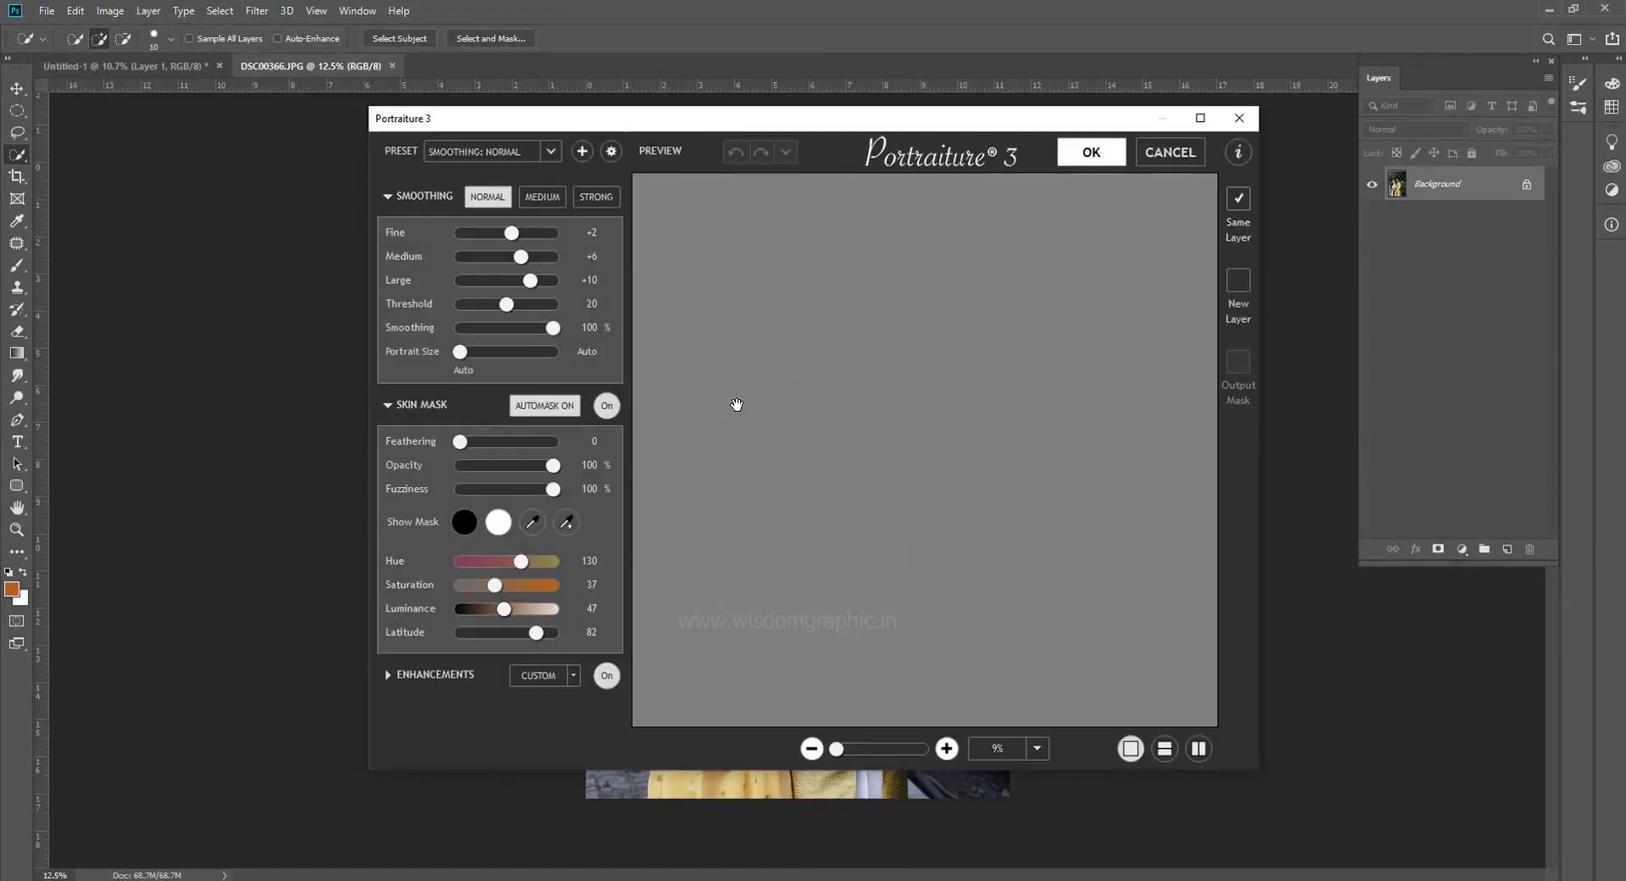
click(1092, 154)
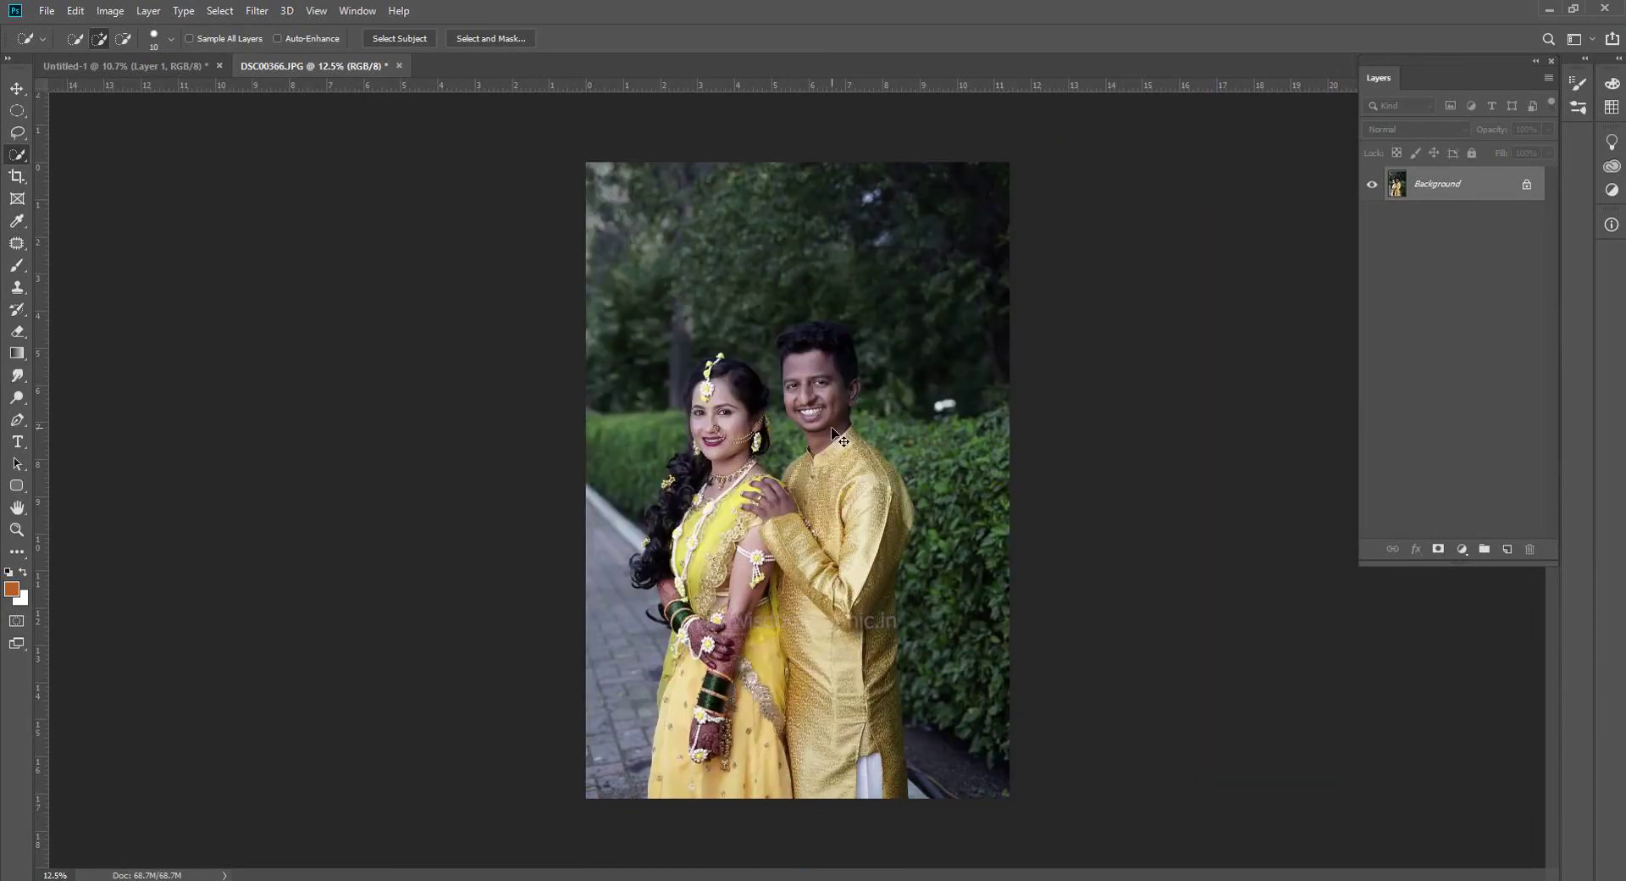
Shift the photo's highlights toward red by +11 with Color Balance, and brighten it with Levels input values 0, 1.11 and 250
key(ctrl+b)
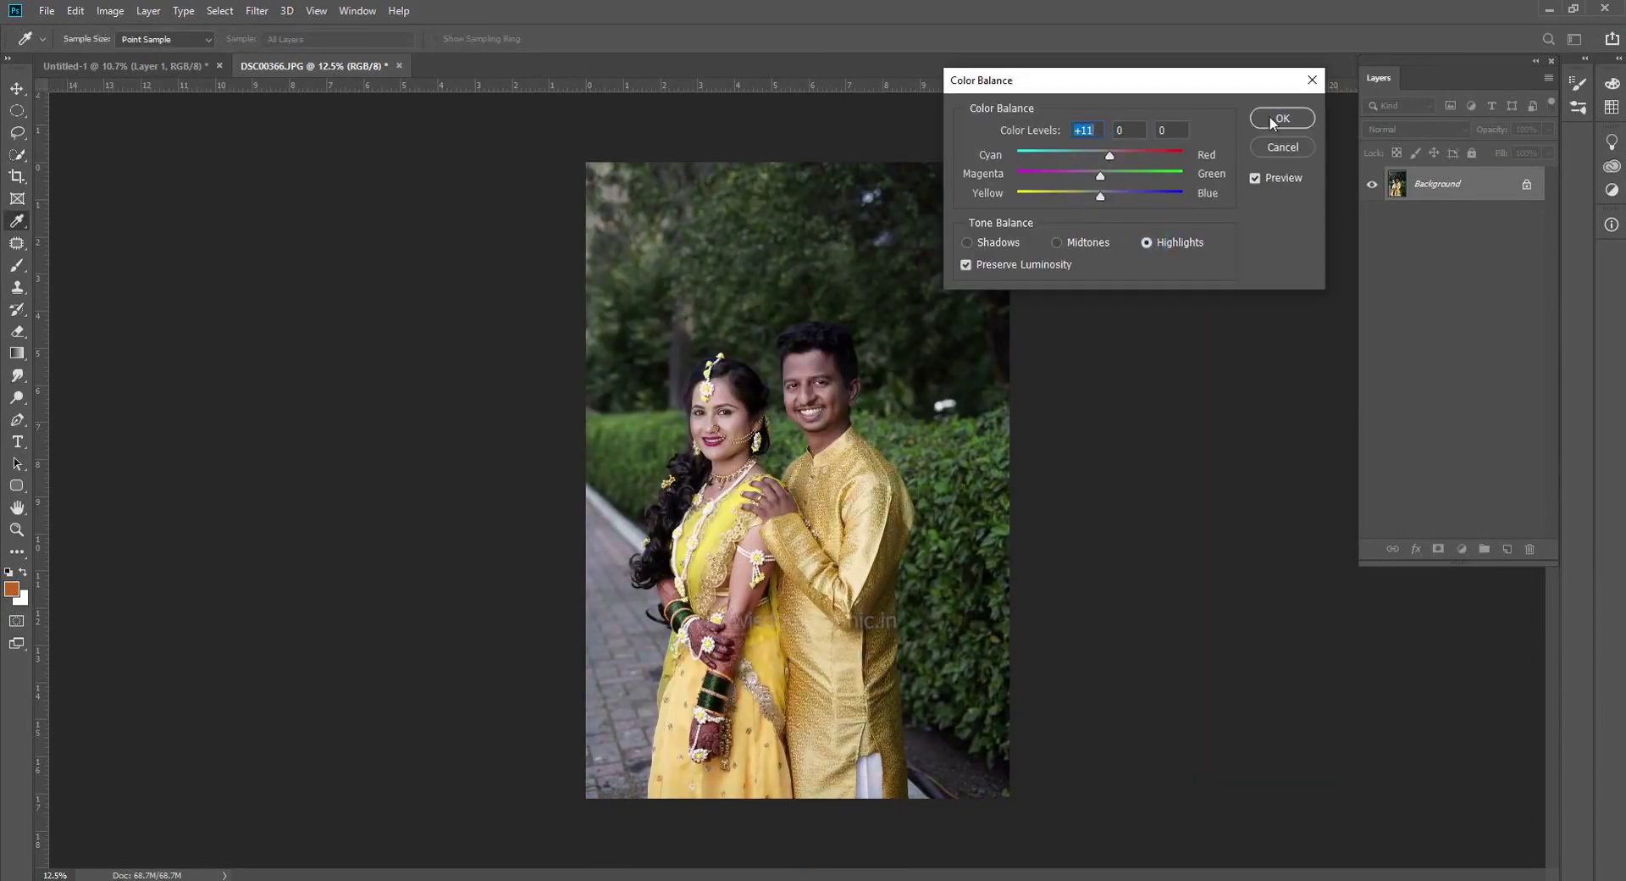
click(1282, 118)
key(ctrl+l)
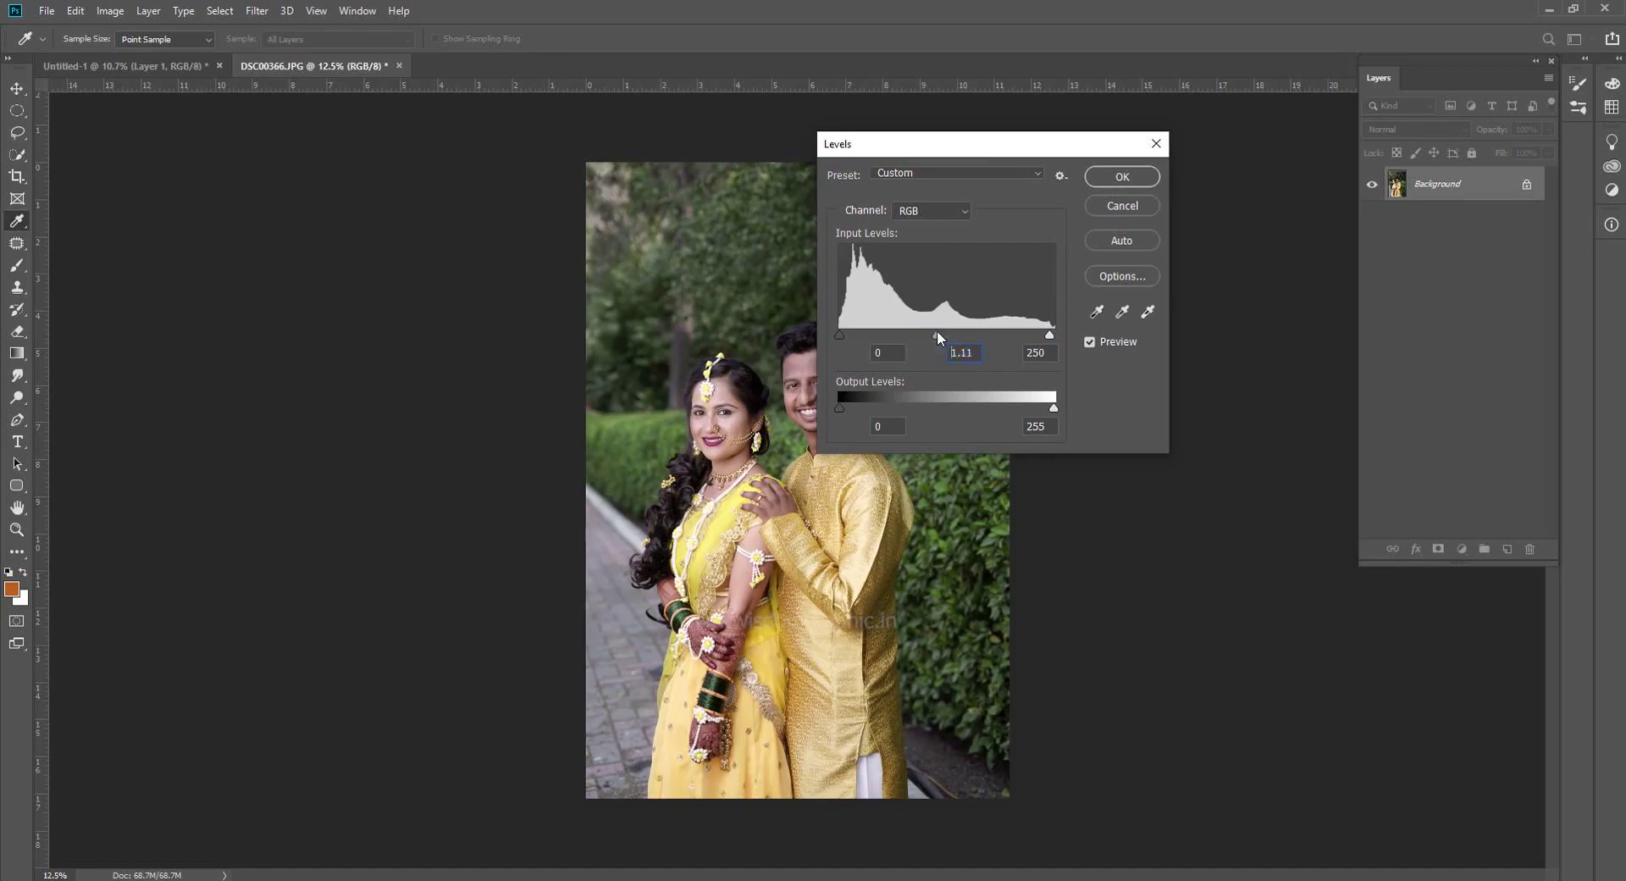
key(Return)
Add a Color Lookup adjustment layer with the Kodak 5218 Kodak 2395 3DLUT file and lower its opacity to 43%
key(w)
click(1461, 549)
click(1495, 811)
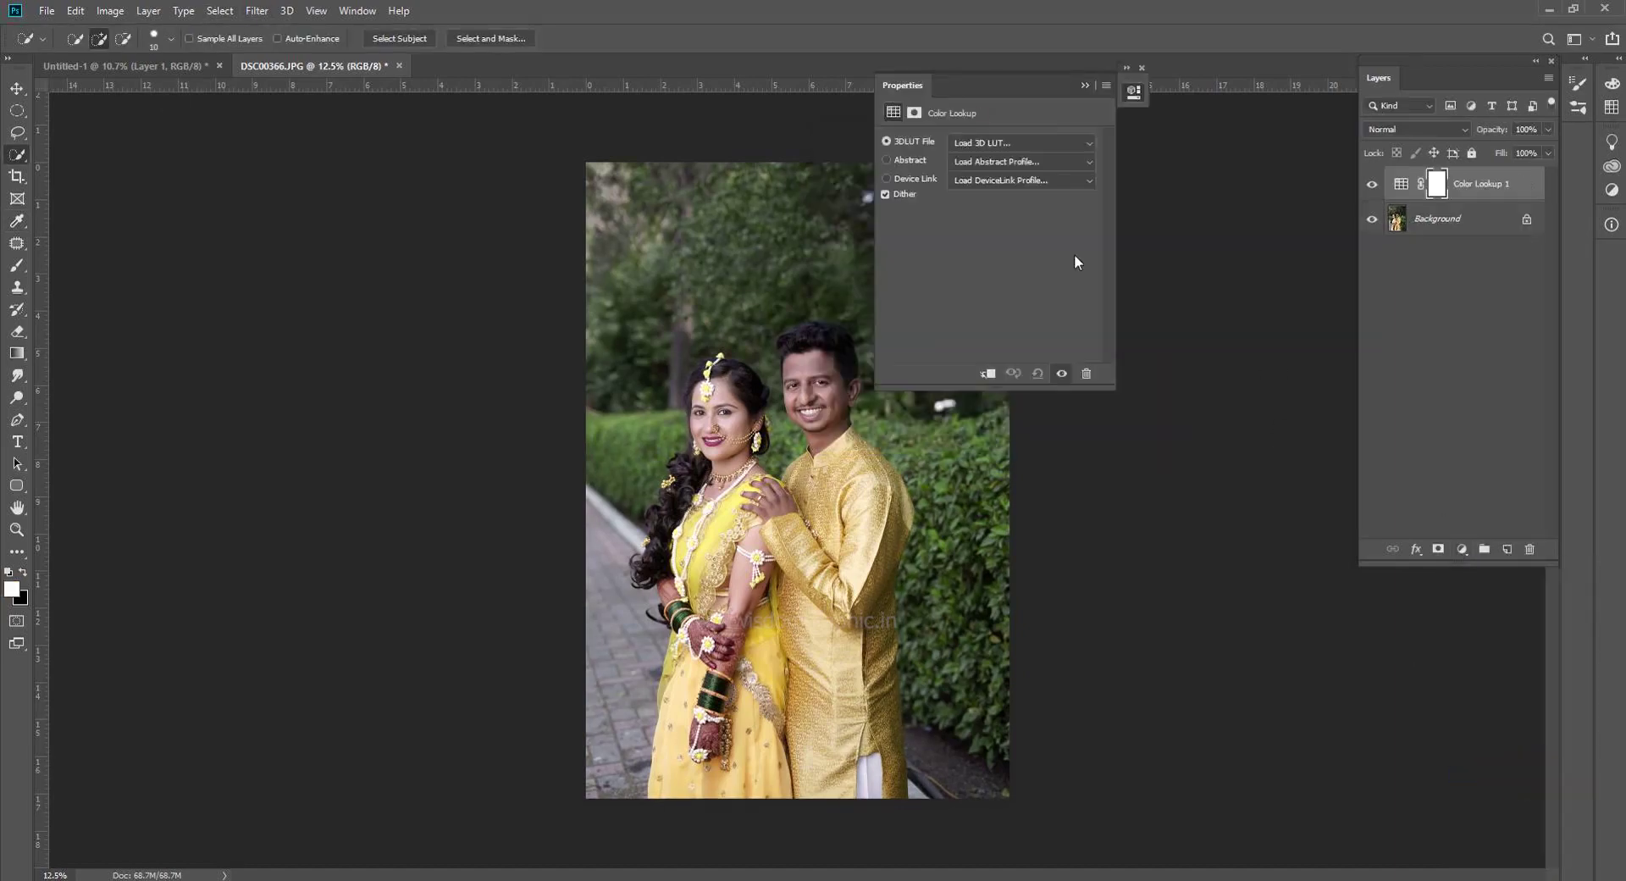
click(1023, 139)
click(1044, 140)
key(Down)
key(Down)
key(Down)
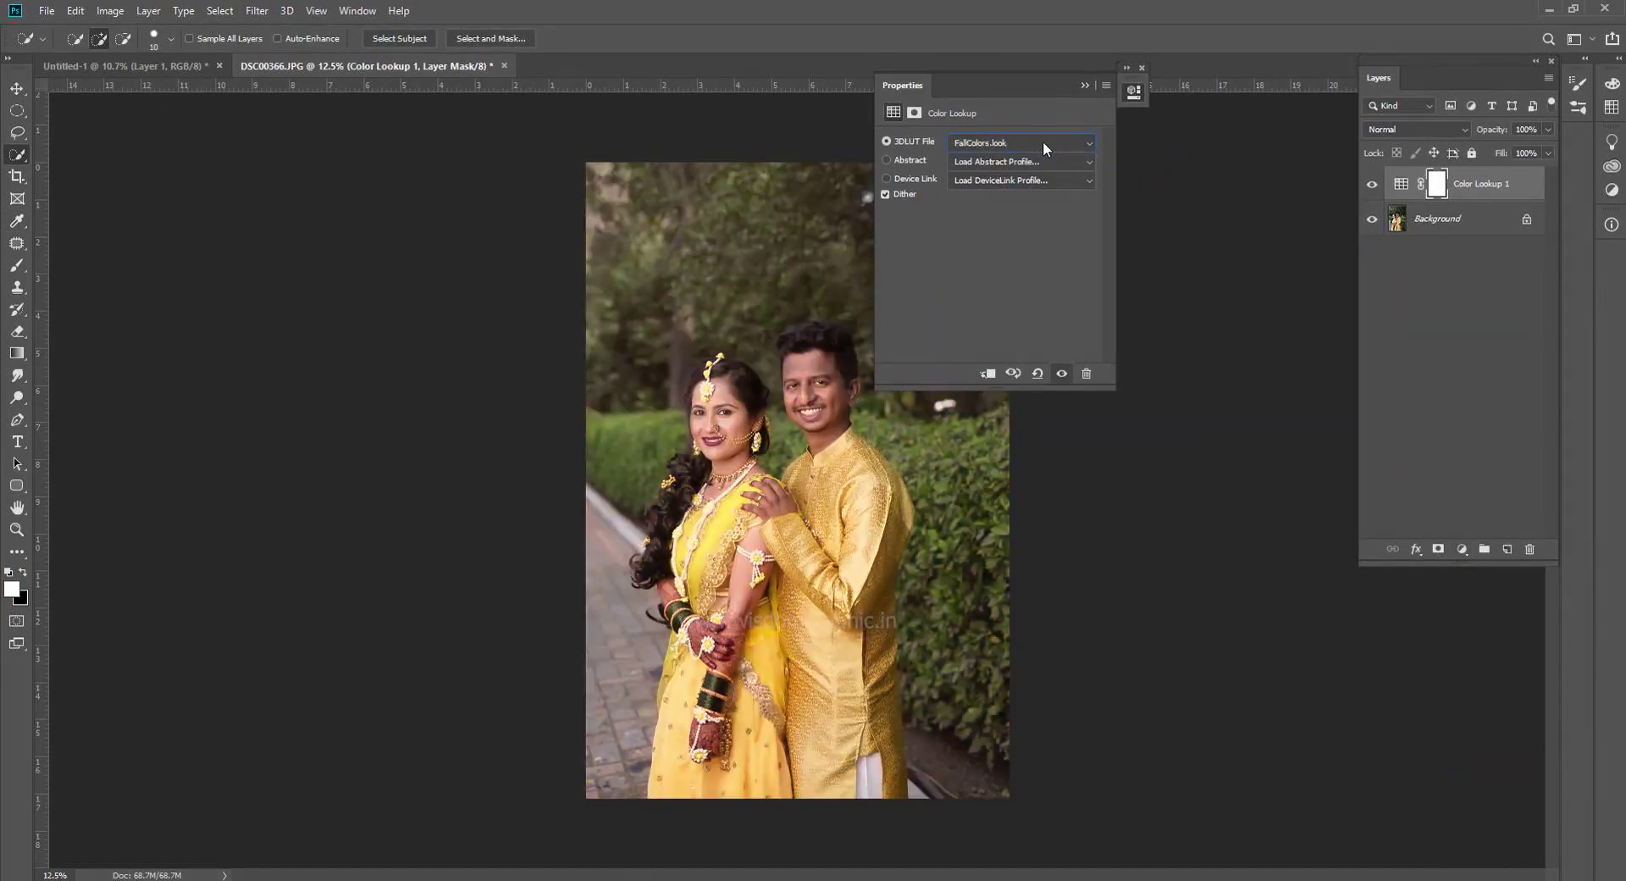
key(Down)
key(Down)
key(Down)
key(Down)
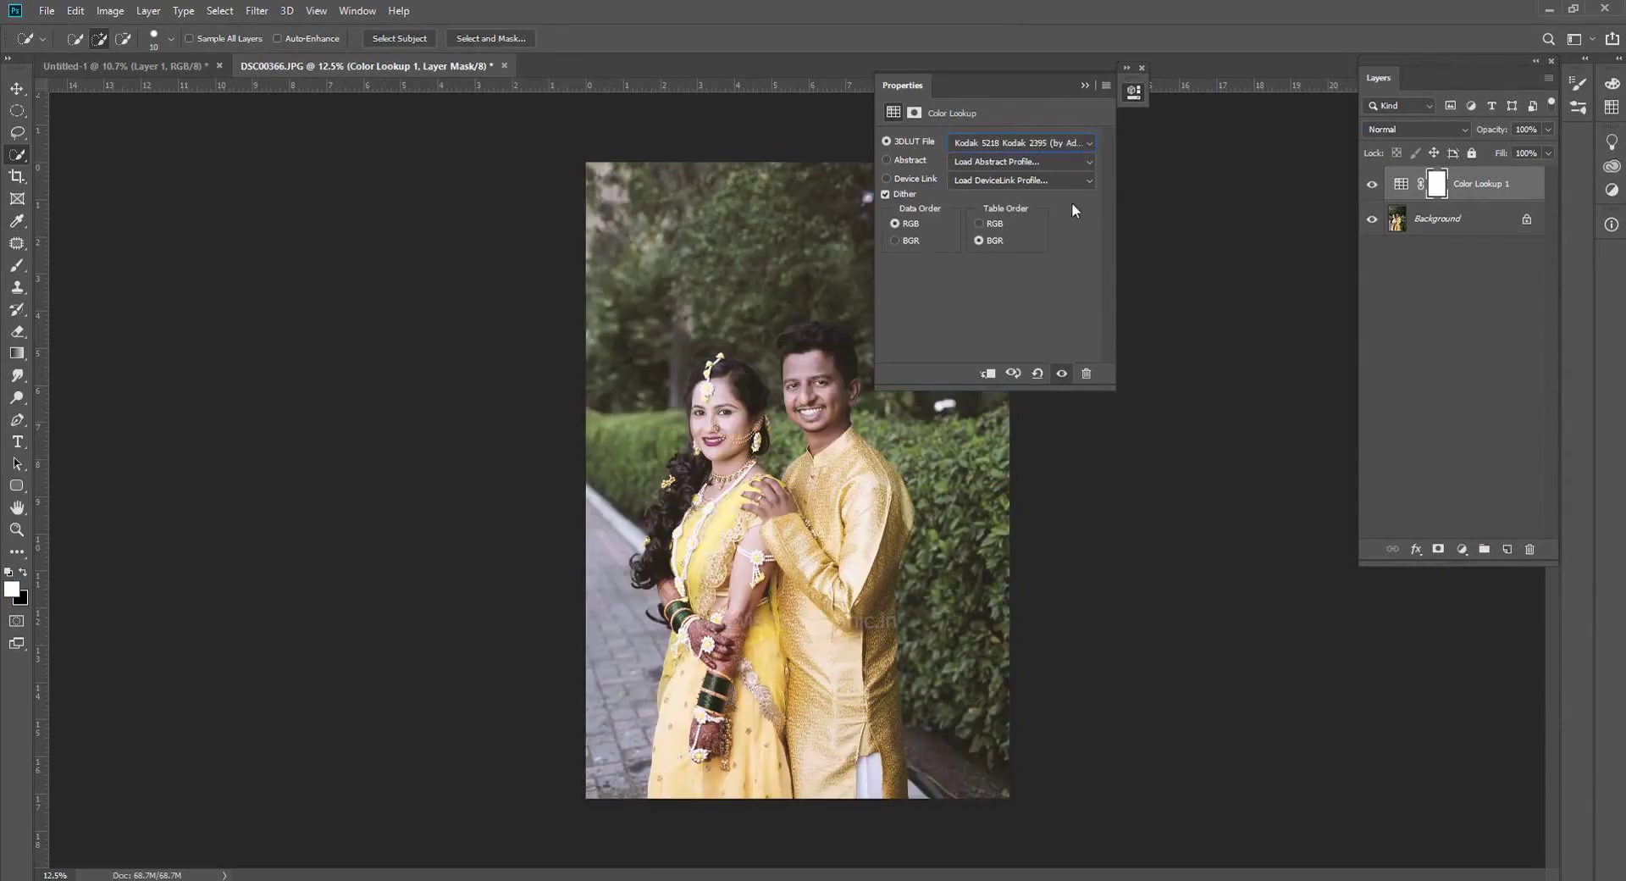
click(1547, 129)
Add an empty layer beneath the Color Lookup adjustment and choose a brush from the 42 Lens Flars Brushes set
ctrl+click(1507, 548)
key(b)
right_click(762, 280)
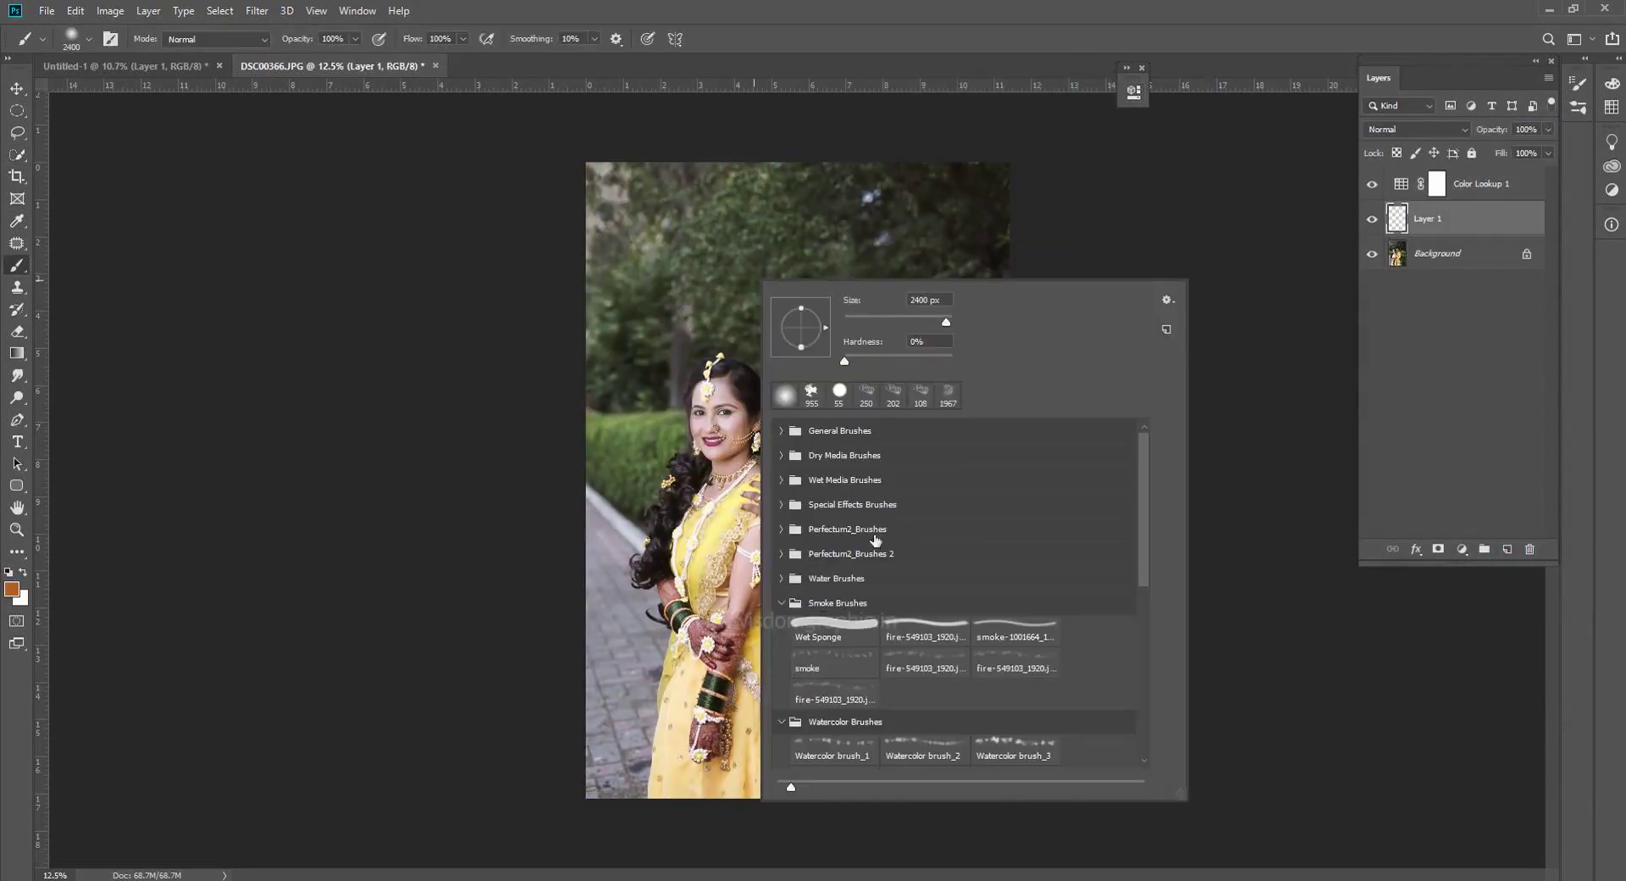
click(781, 628)
click(781, 629)
scroll(966, 534, down, 5)
click(780, 708)
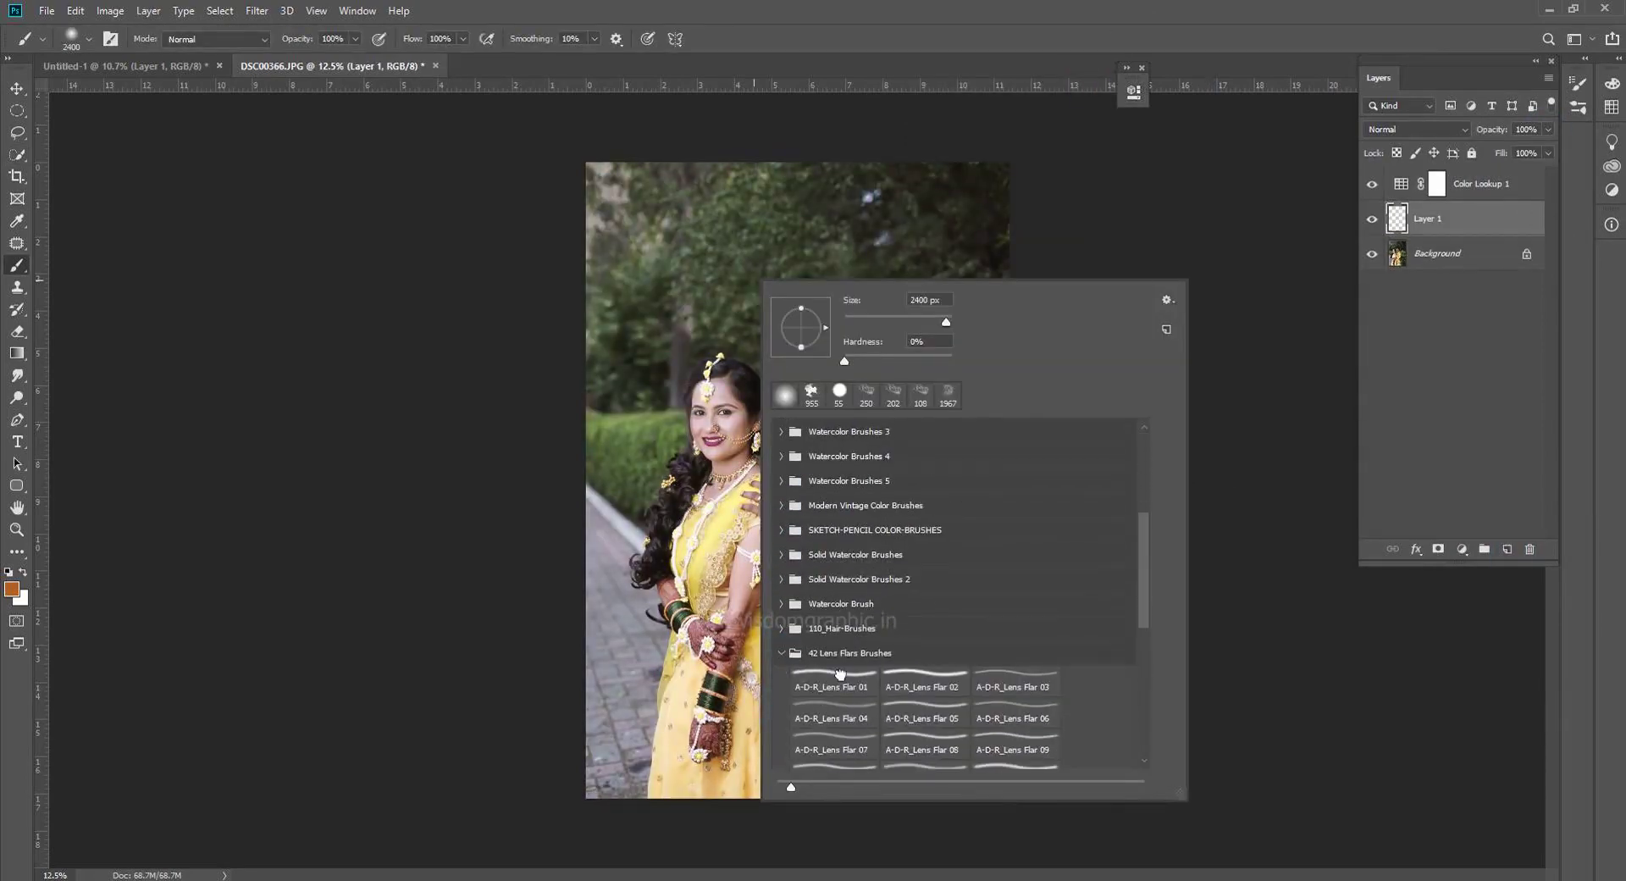
double_click(833, 682)
Try several flare brushes from the 42 Lens Flars Brushes set and pick one for the light effect
right_click(743, 426)
scroll(918, 762, down, 5)
double_click(915, 773)
right_click(796, 449)
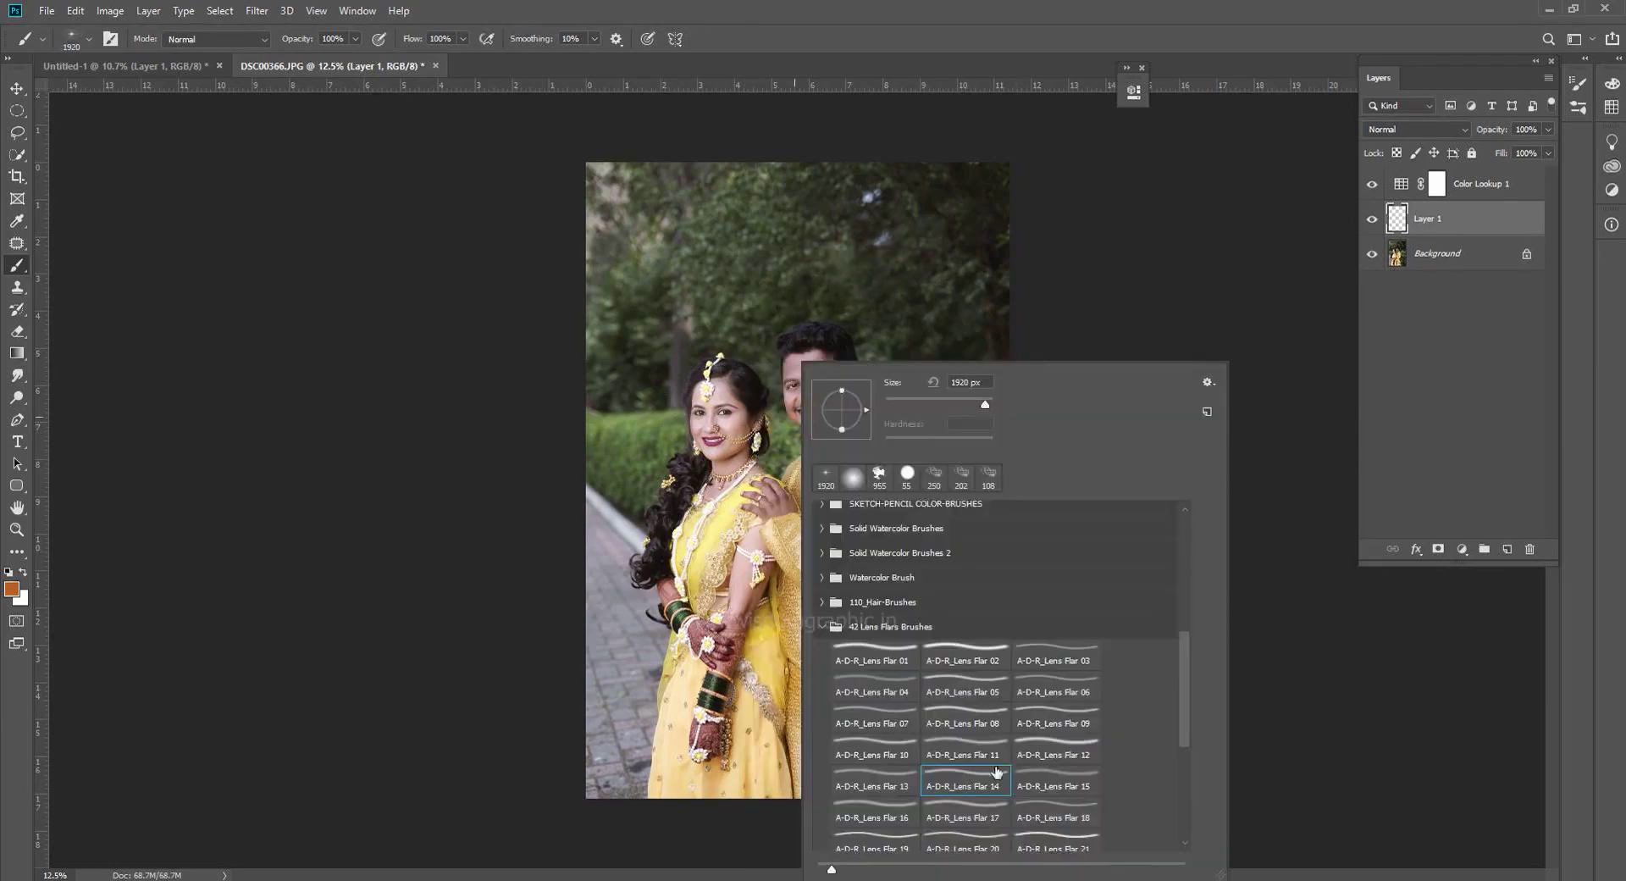
scroll(1016, 762, down, 8)
double_click(1067, 811)
right_click(1004, 754)
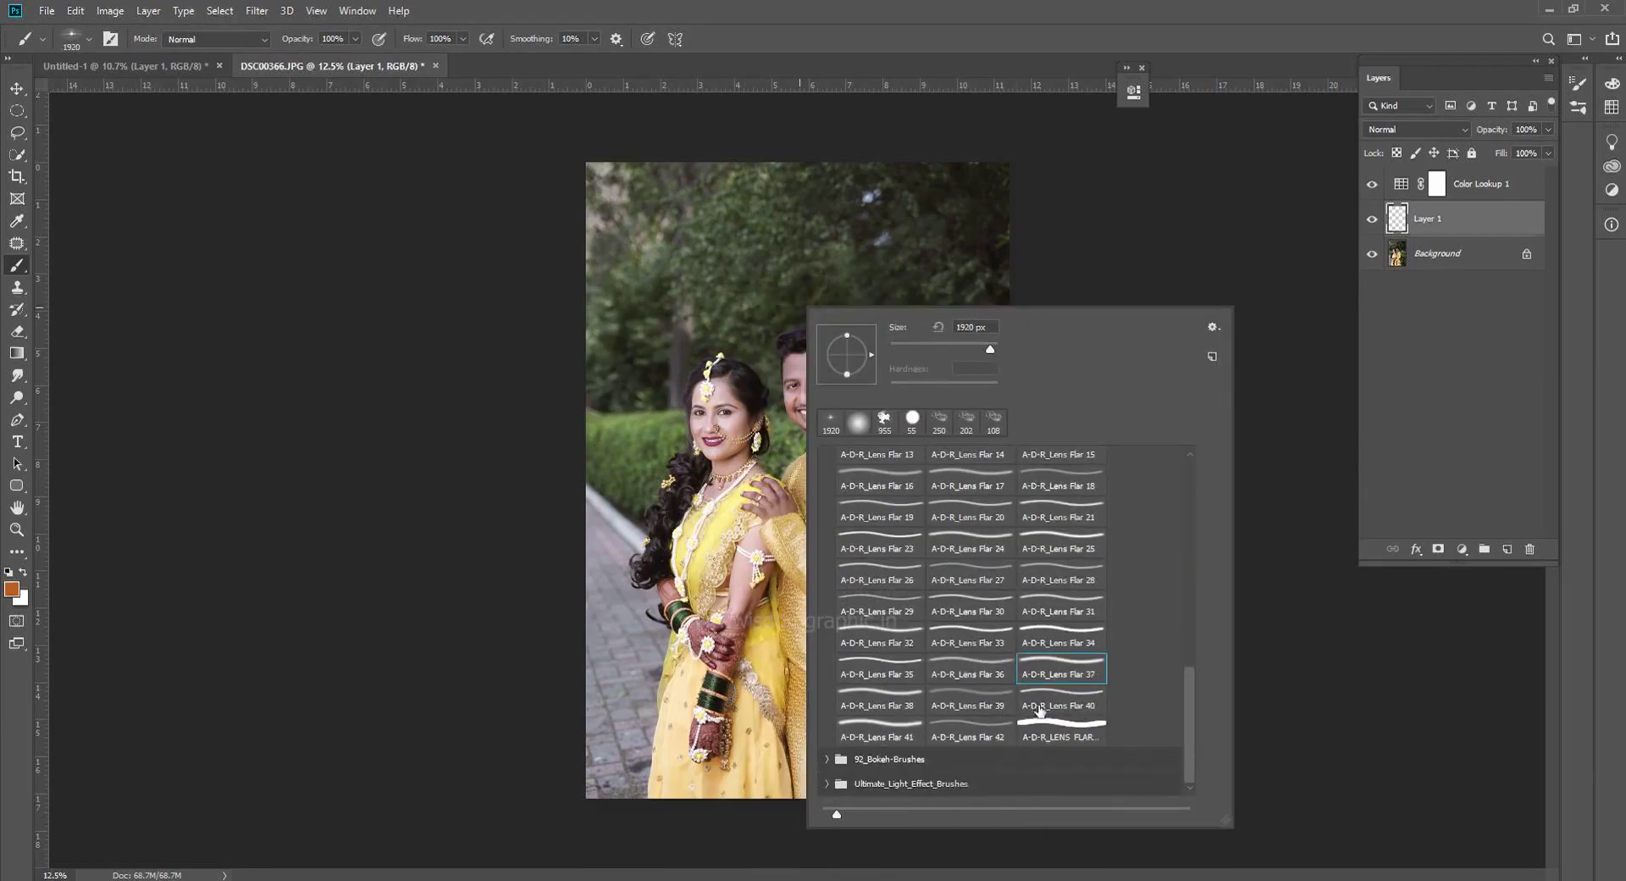
double_click(910, 734)
right_click(972, 382)
double_click(1126, 689)
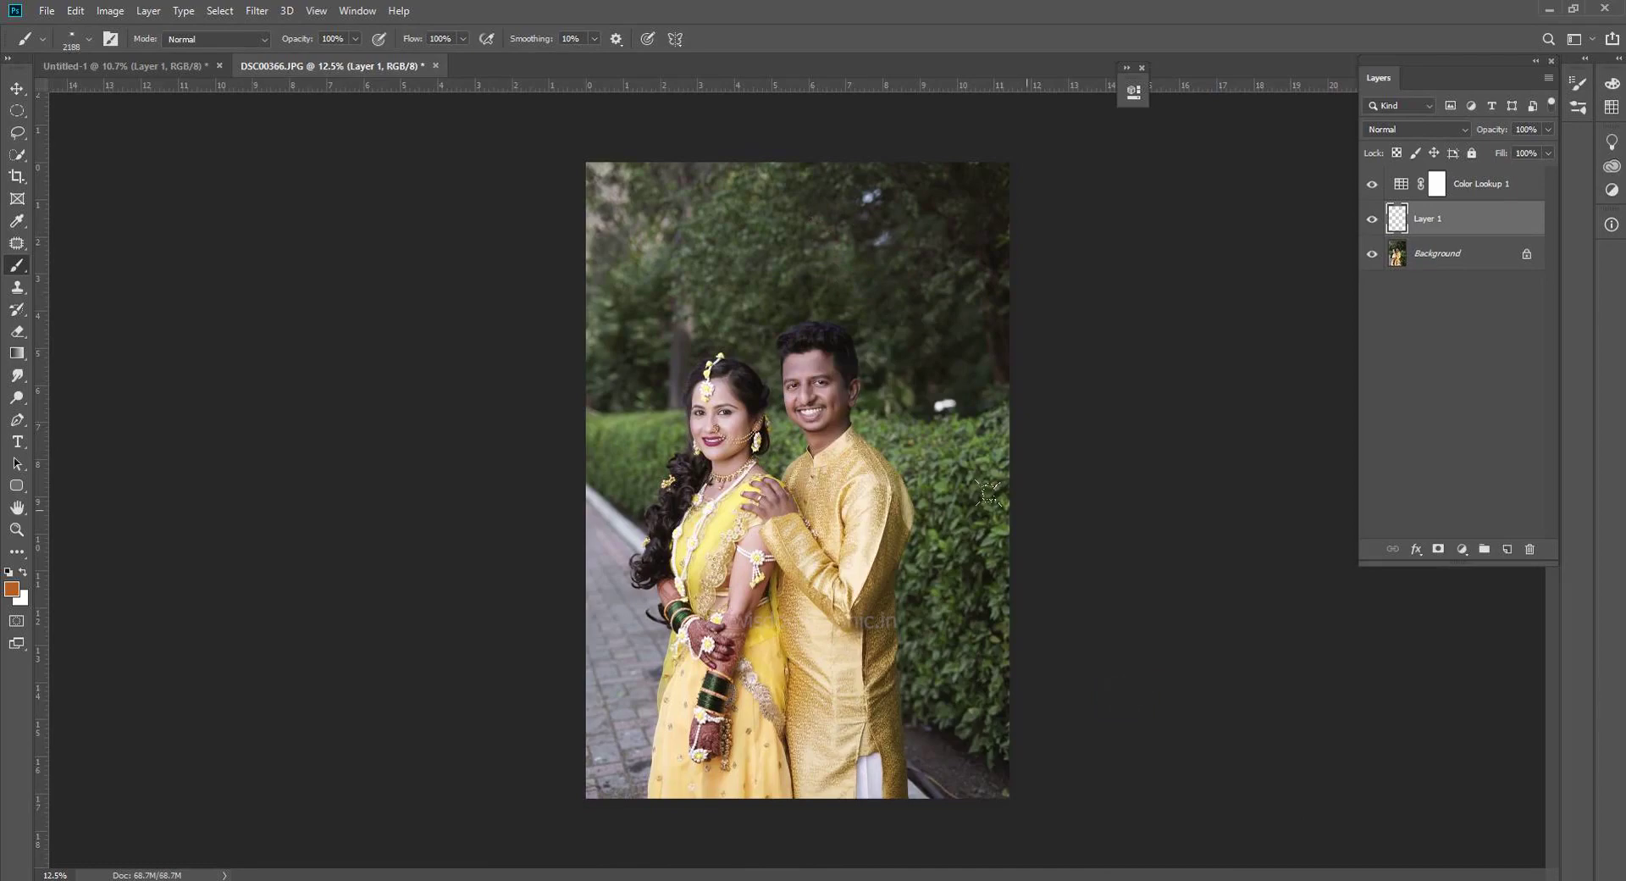
Set the foreground color to golden yellow and stamp one enlarged star-shaped flare above the groom's head
click(11, 590)
drag(546, 793, 547, 780)
drag(504, 684, 524, 588)
click(721, 584)
key(bracketright)
key(bracketright)
key(bracketright)
right_click(839, 363)
click(803, 305)
Soften the yellow flare into a diffuse glow with a Gaussian Blur
click(256, 10)
mouse_move(309, 199)
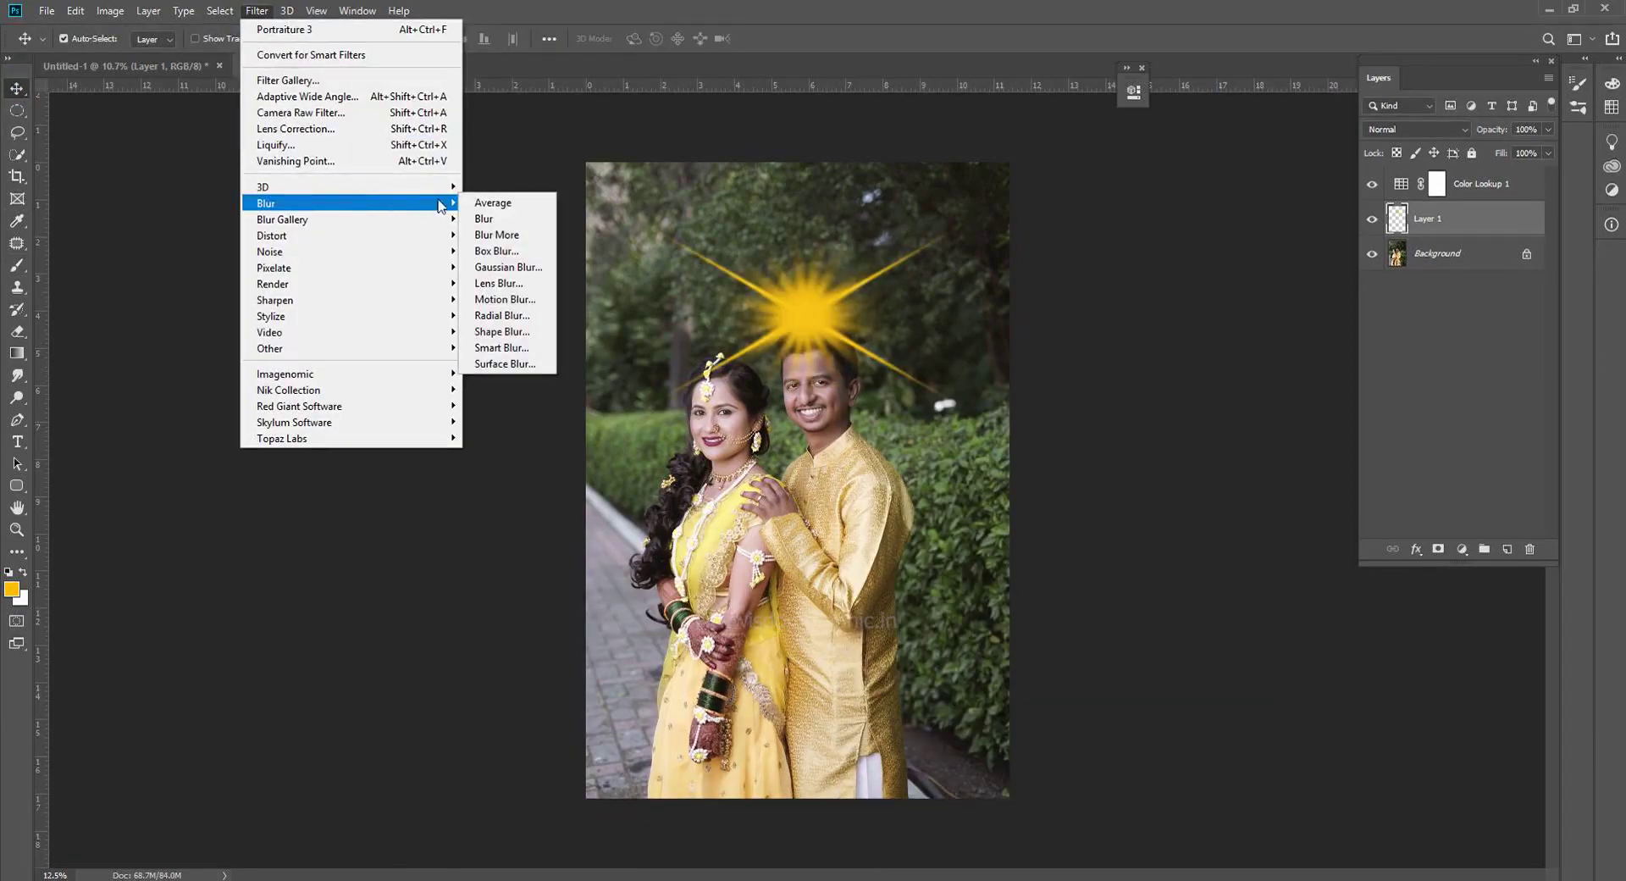
click(495, 273)
drag(307, 460, 362, 455)
click(452, 233)
Enlarge the yellow glow to about 333% and place it over the photo's upper-right corner
key(v)
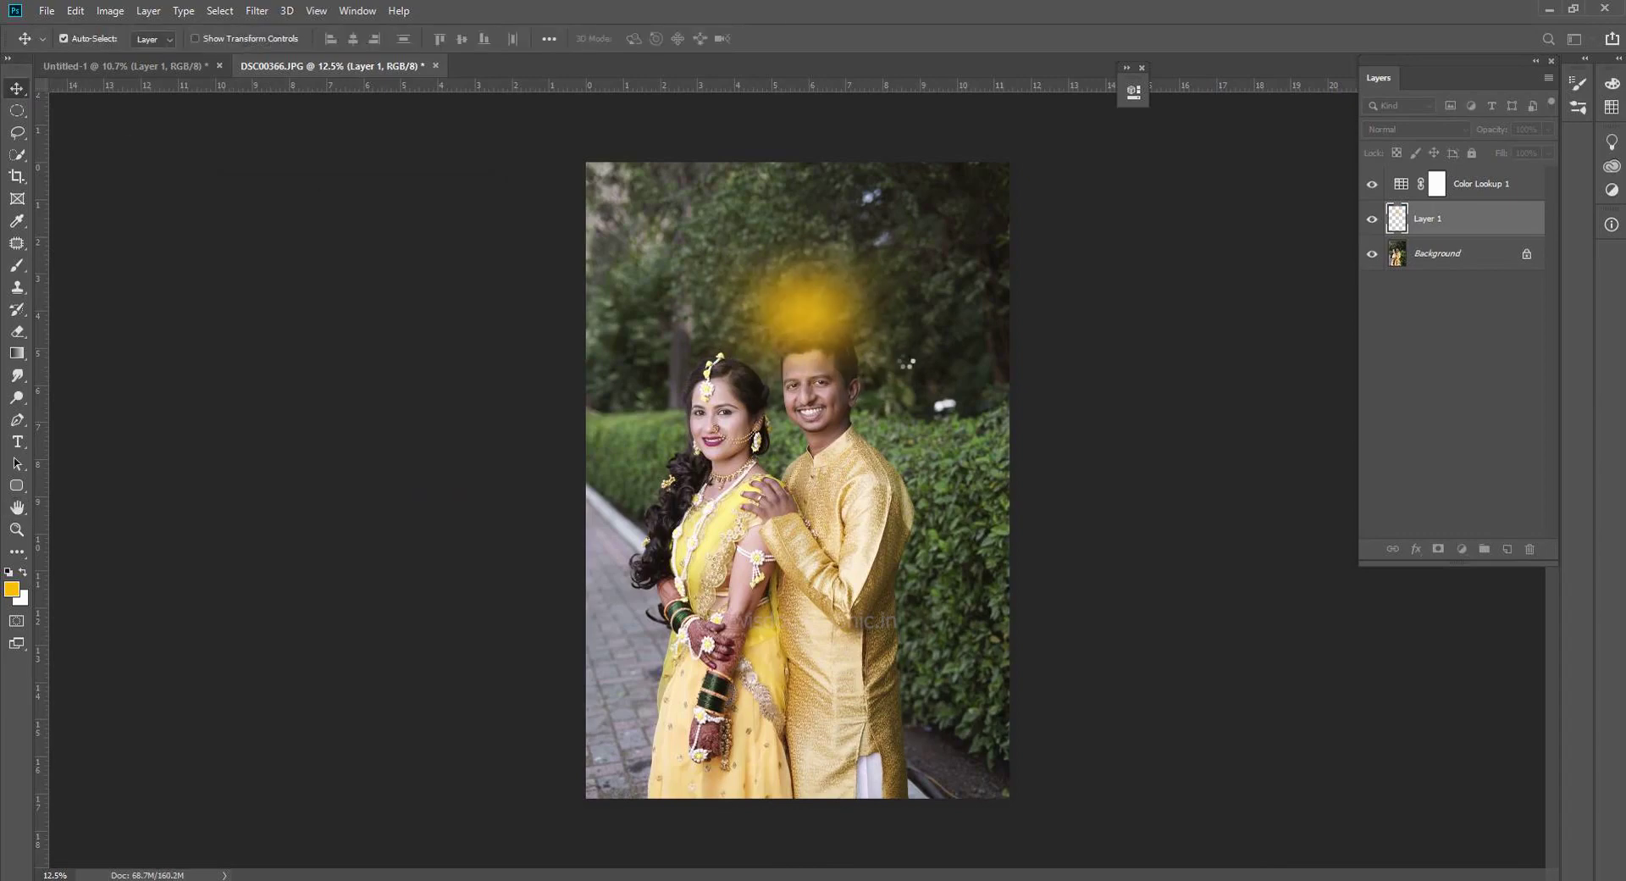
scroll(895, 329, down, 2)
key(ctrl+t)
drag(881, 339, 995, 261)
drag(814, 359, 269, 744)
drag(473, 523, 797, 400)
double_click(883, 364)
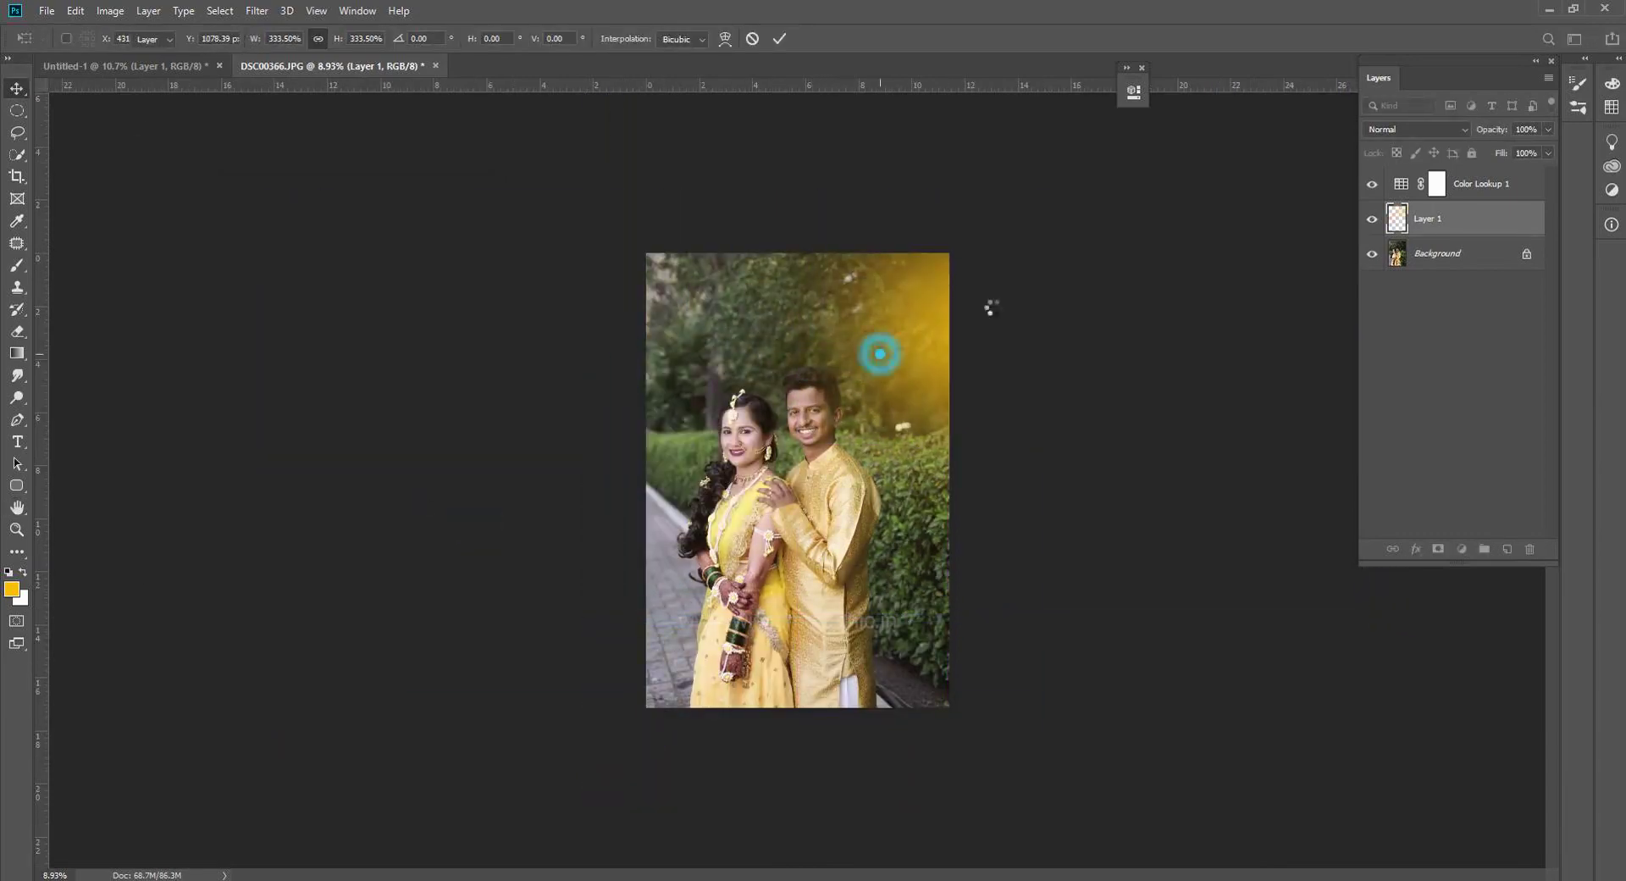
Set the glow layer's blend mode to Screen and enlarge the glow to about 134%
click(1416, 128)
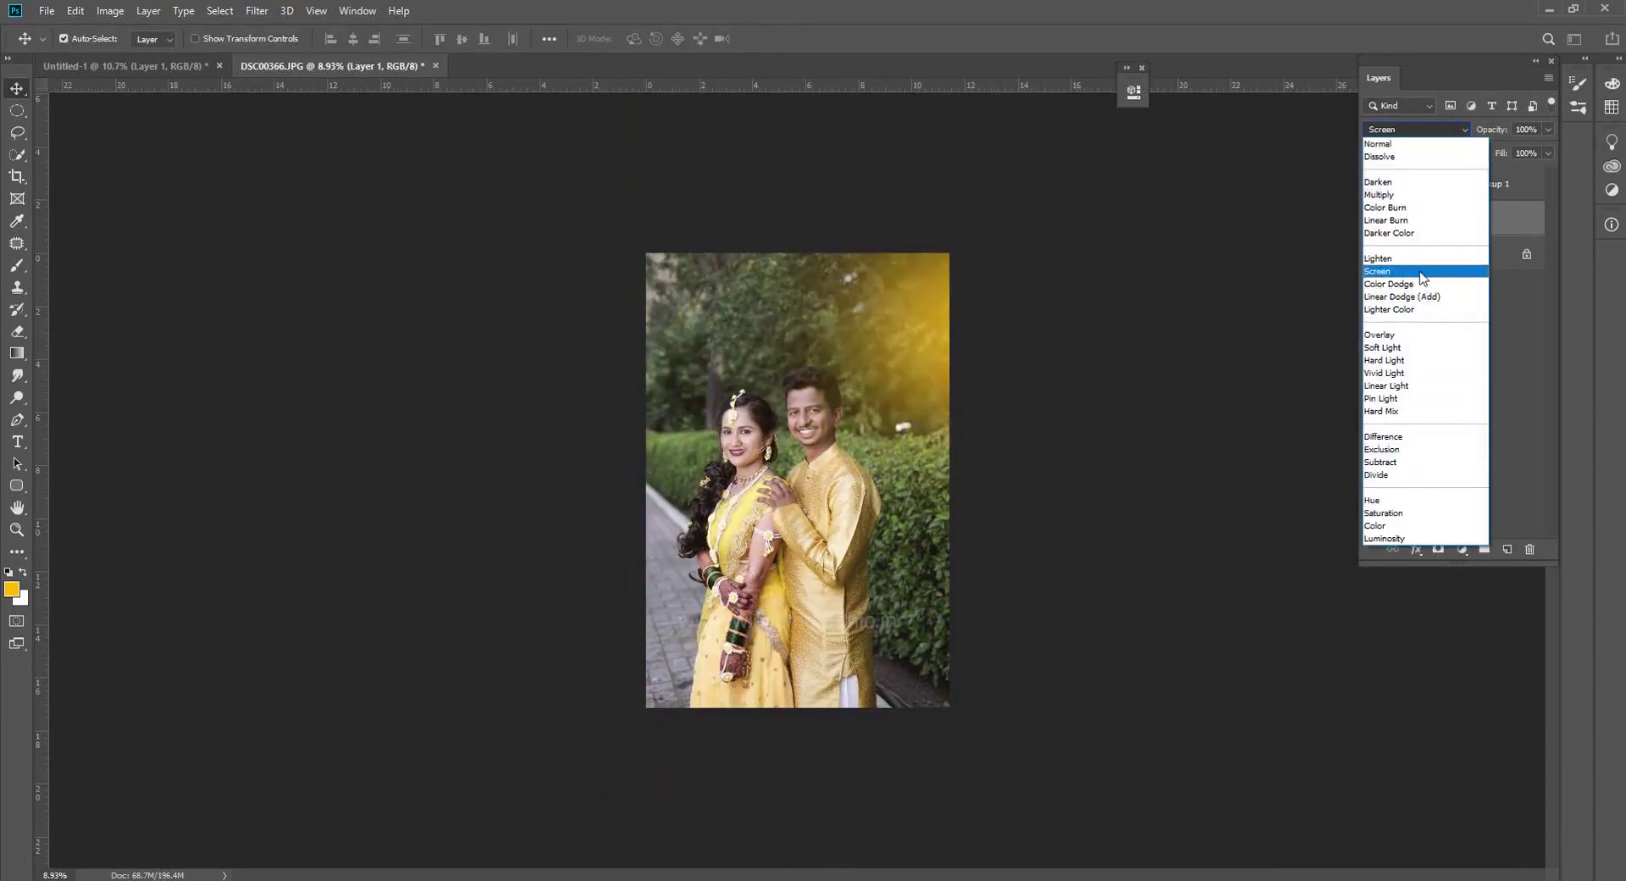
click(1378, 271)
scroll(797, 481, down, 3)
key(ctrl+t)
drag(690, 544, 653, 559)
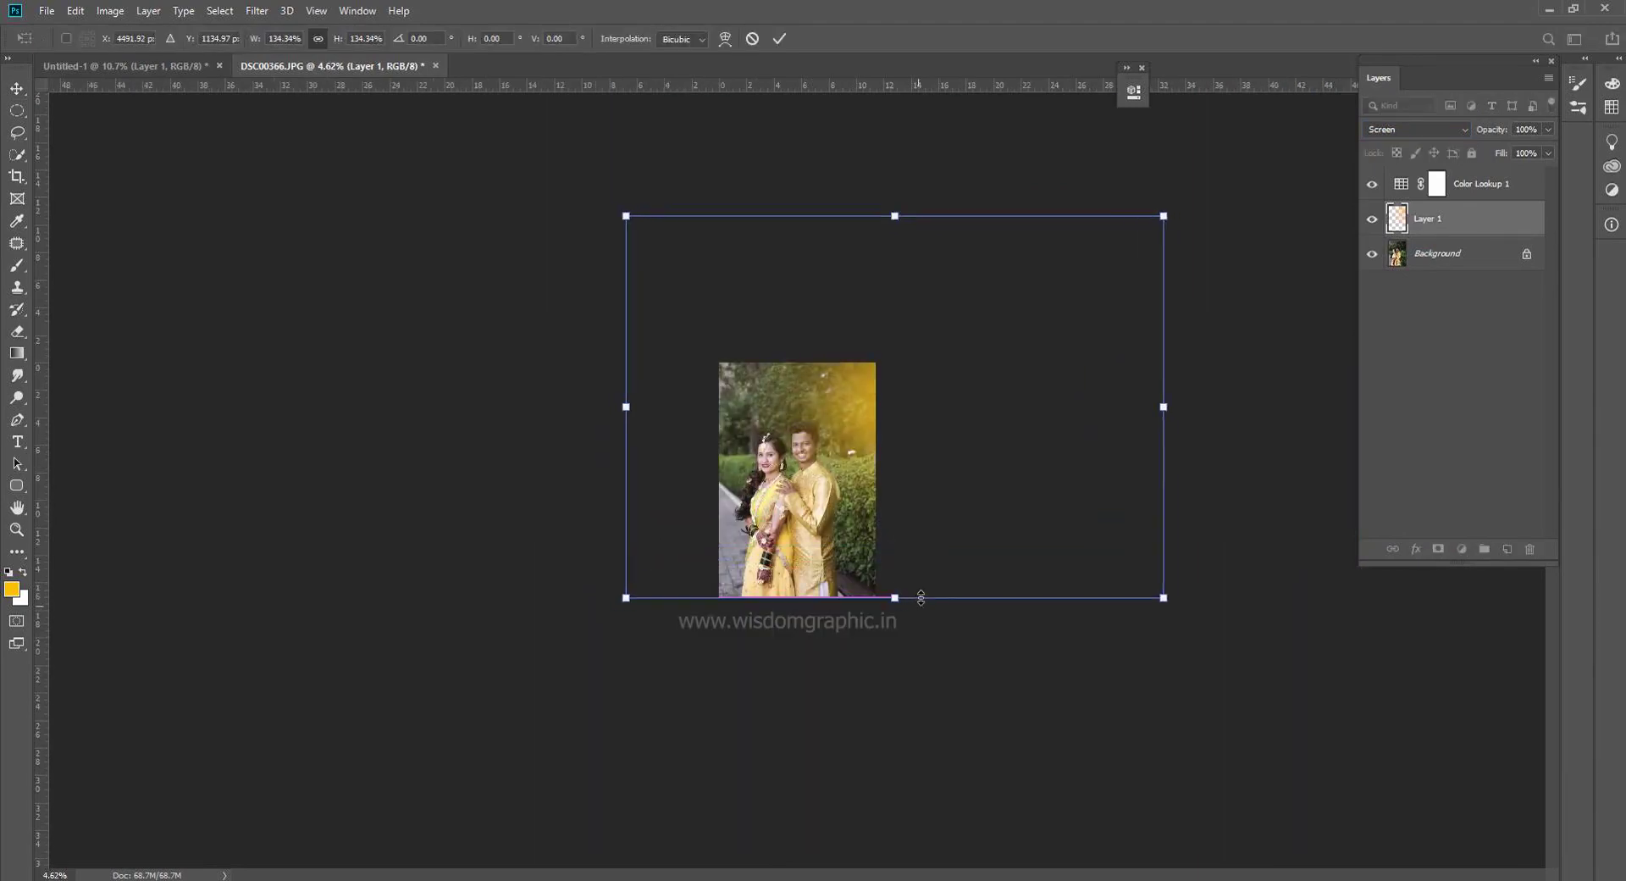
double_click(897, 486)
Copy the couple photo with its glow and Color Lookup layers into the spread, scaled to about 88% and placed beside the orange strip
click(1450, 252)
drag(1488, 188, 968, 423)
drag(787, 192, 857, 245)
drag(931, 426, 881, 404)
key(ctrl+plus)
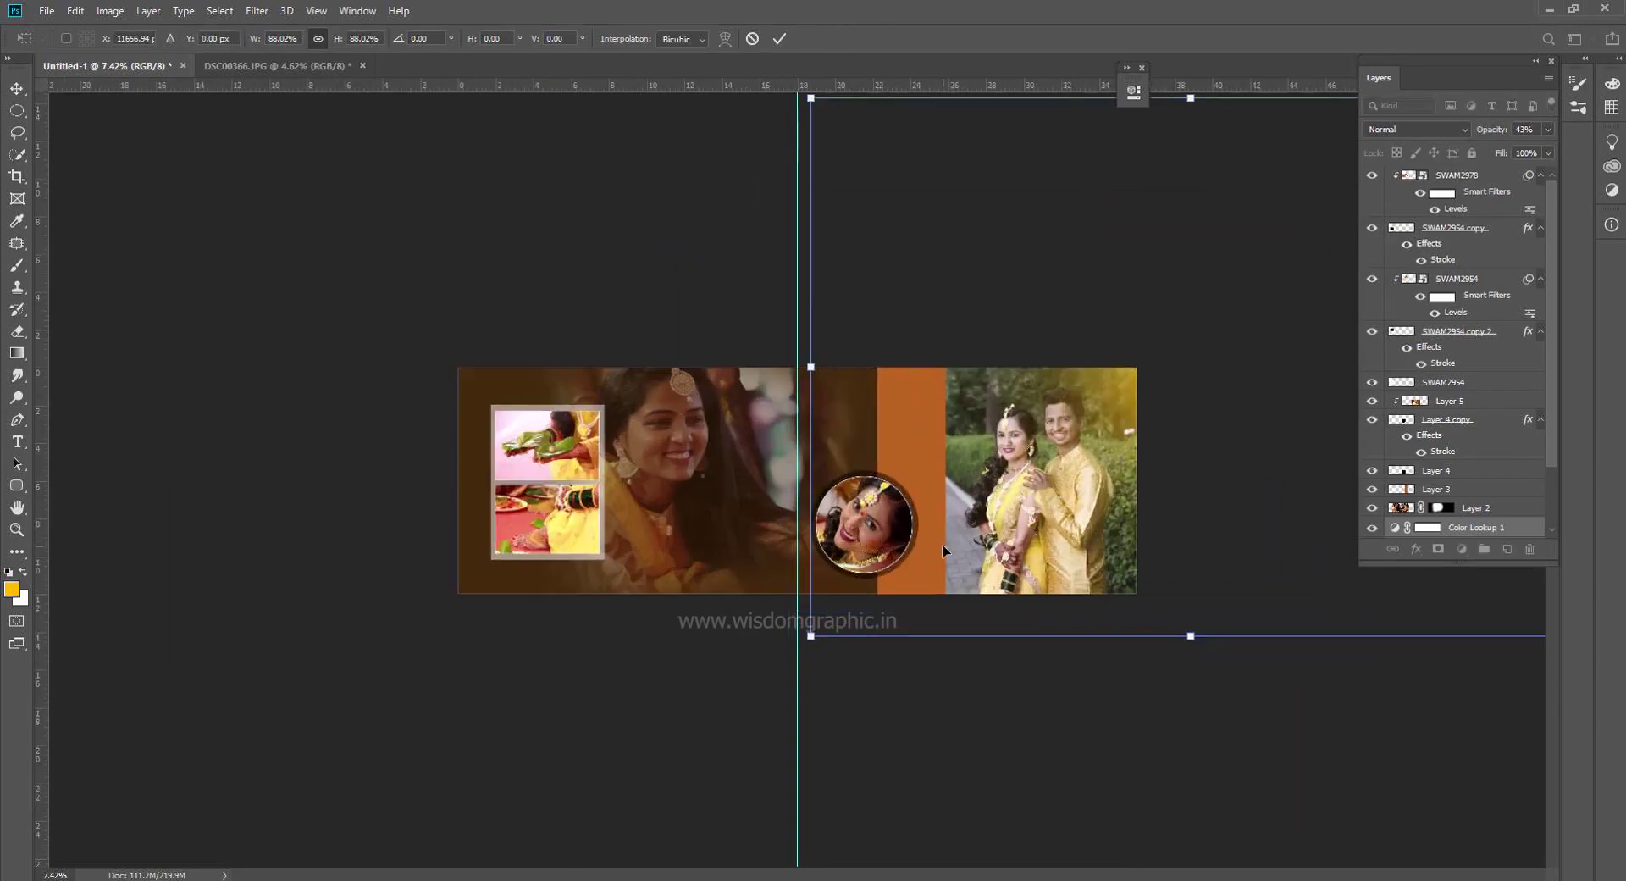
key(Return)
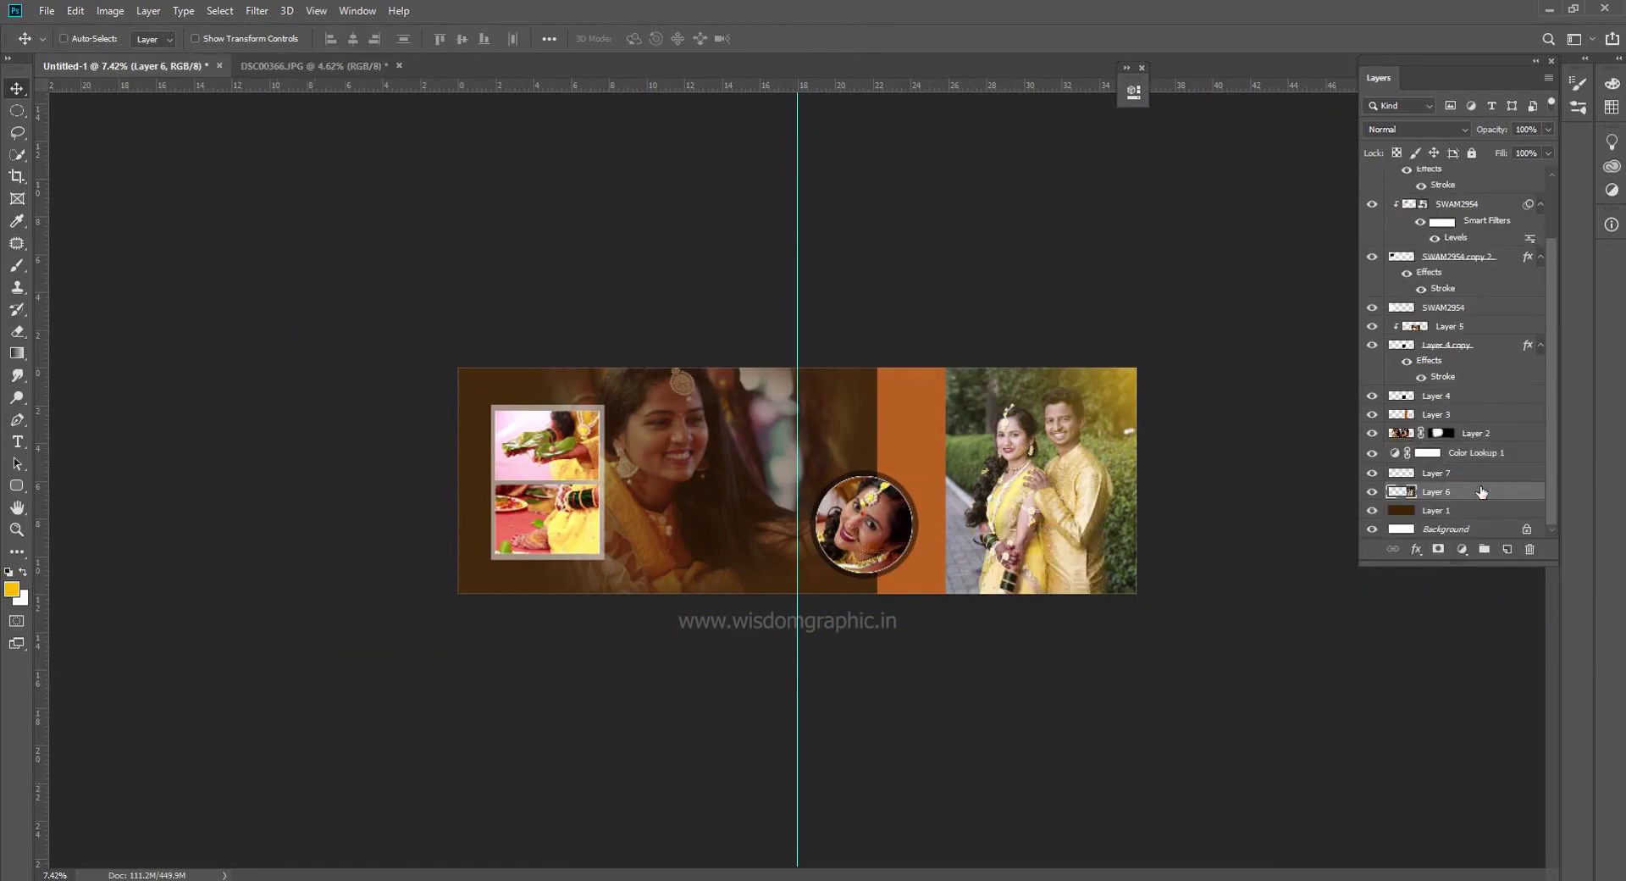
Try other 3DLUT files on the spread's Color Lookup layer, from Fuji ETERNA 250D Fuji 3510 through to Moonlight.3DL
double_click(1395, 453)
click(1025, 139)
click(1017, 91)
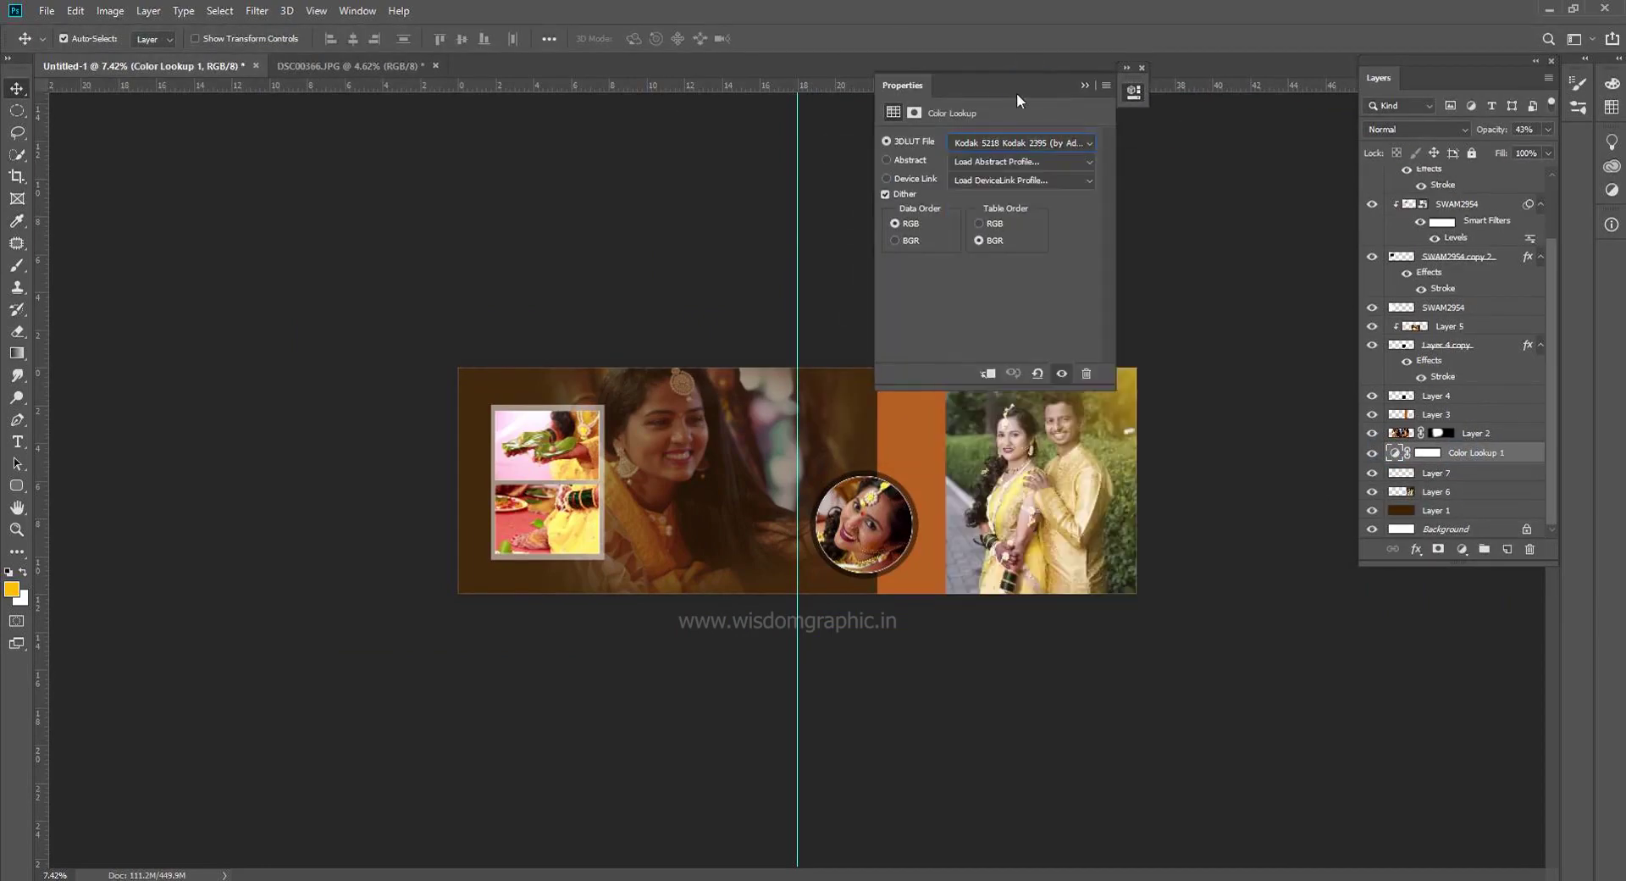
drag(1017, 91, 461, 131)
click(460, 178)
click(495, 473)
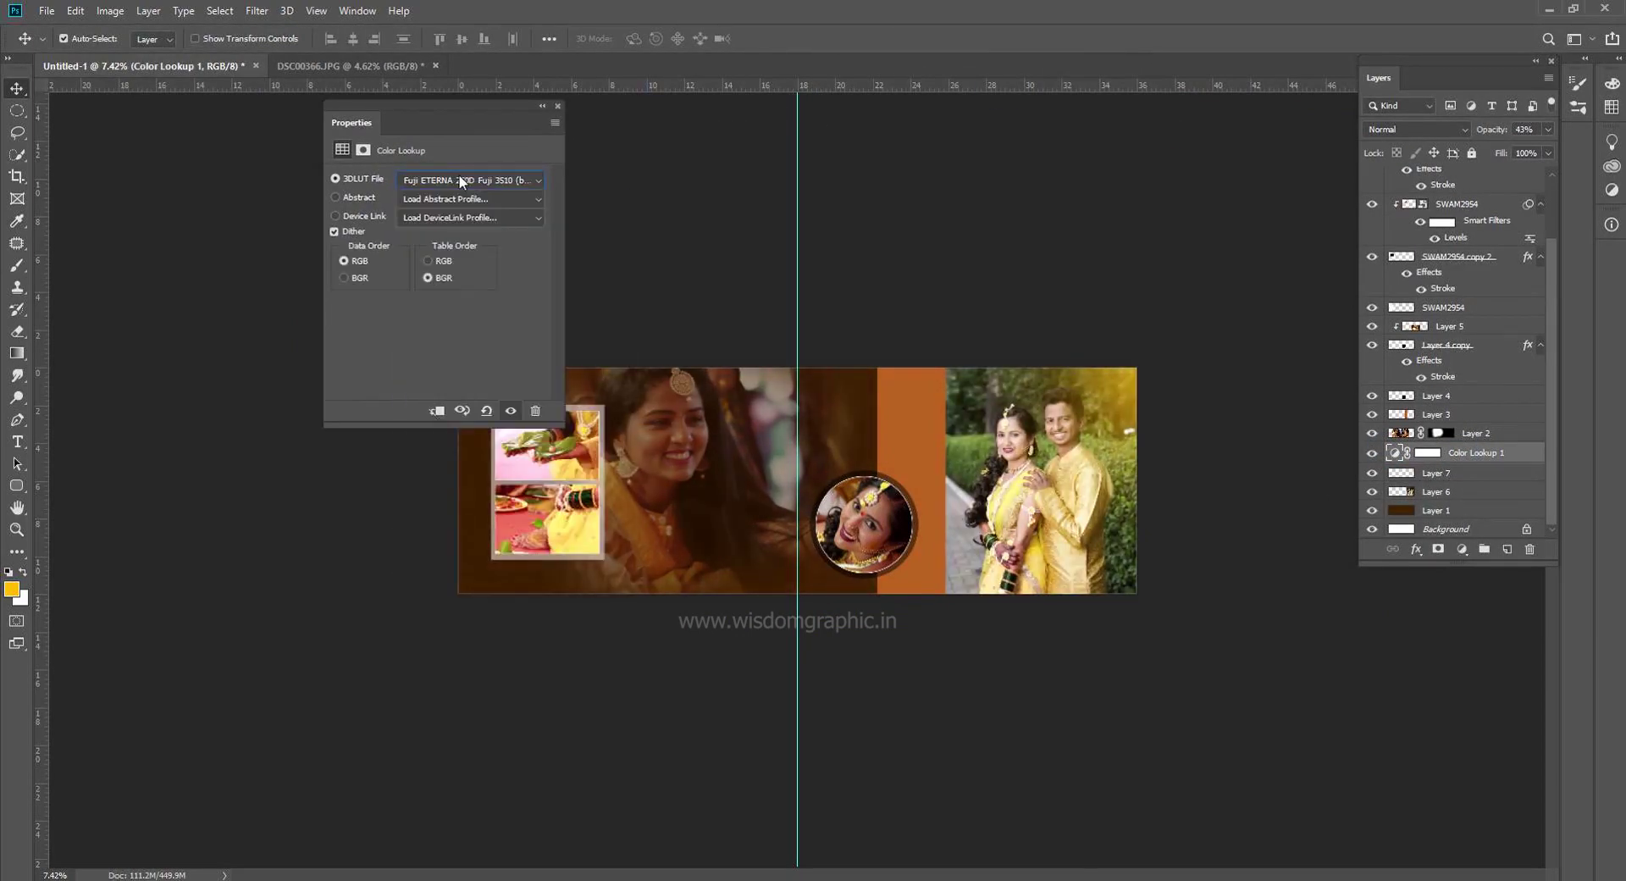
key(Down)
key(Down)
key(Down)
key(Down)
key(Down)
key(Down)
key(Down)
key(Down)
key(Down)
key(Down)
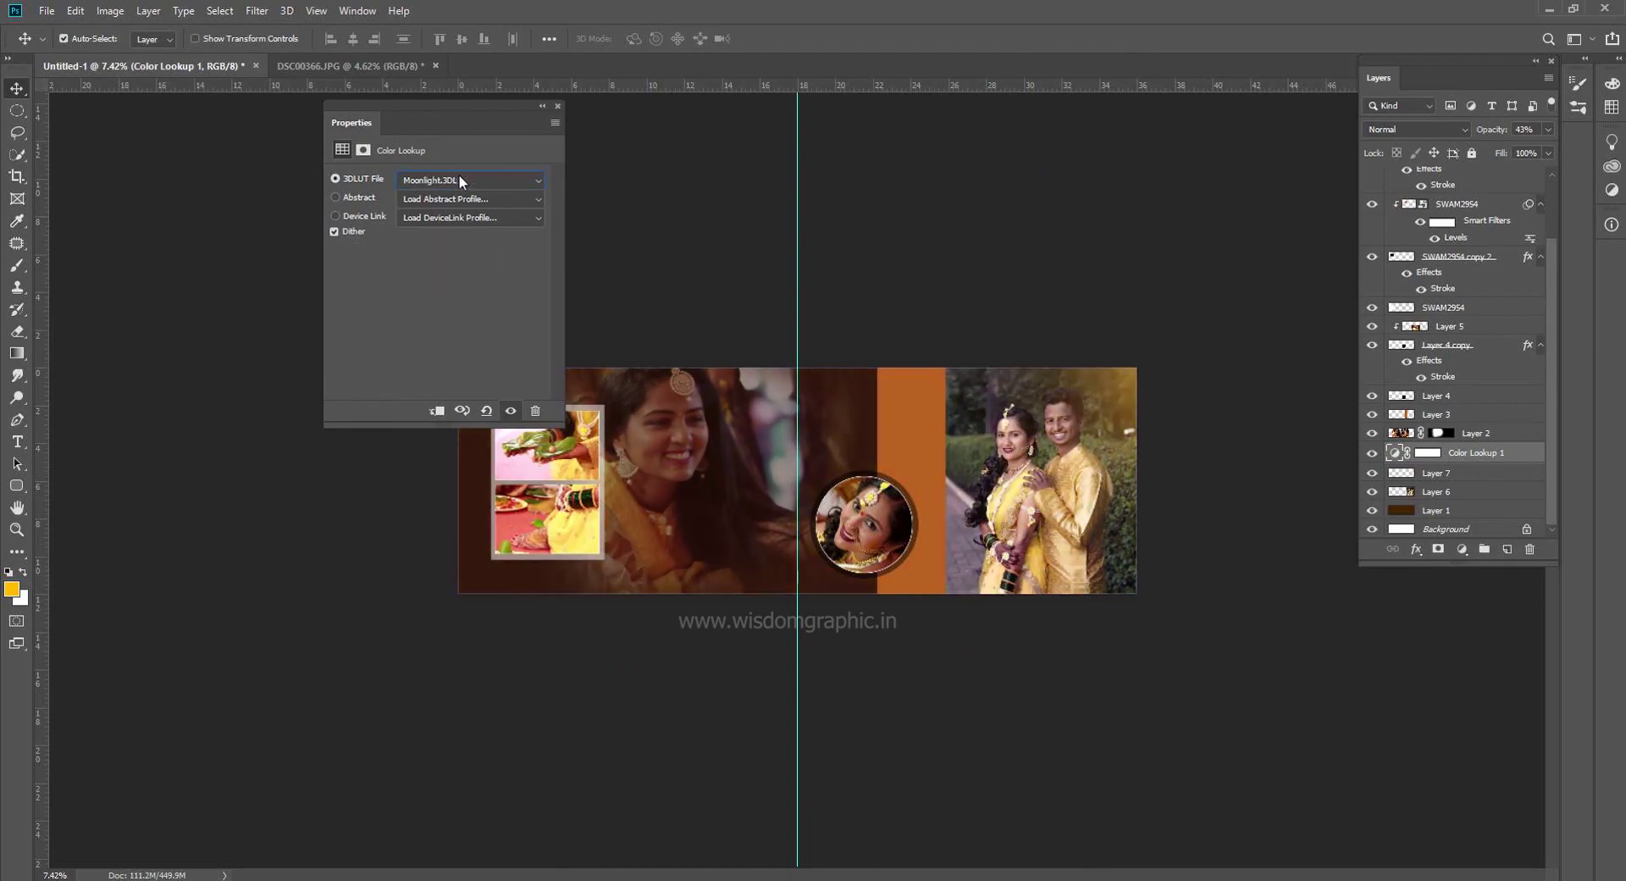
click(558, 106)
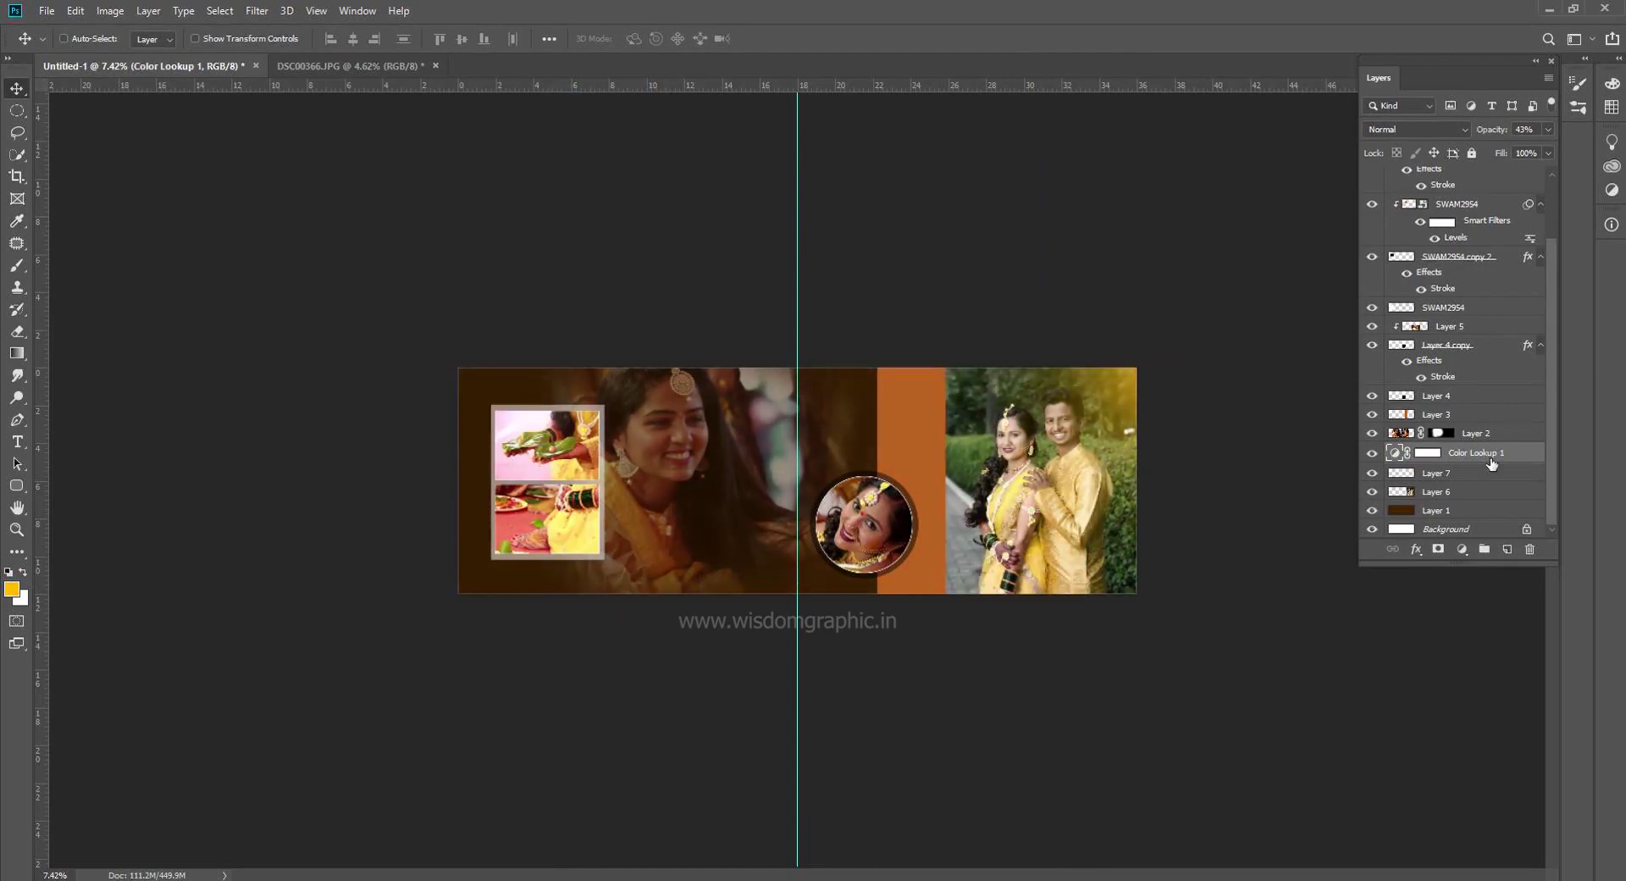
Darken the midtones of the couple photo in the spread with a Levels midtone value of 0.88
scroll(1219, 410, up, 3)
scroll(1220, 411, up, 3)
click(1220, 411)
key(ctrl+l)
drag(1050, 334, 1086, 329)
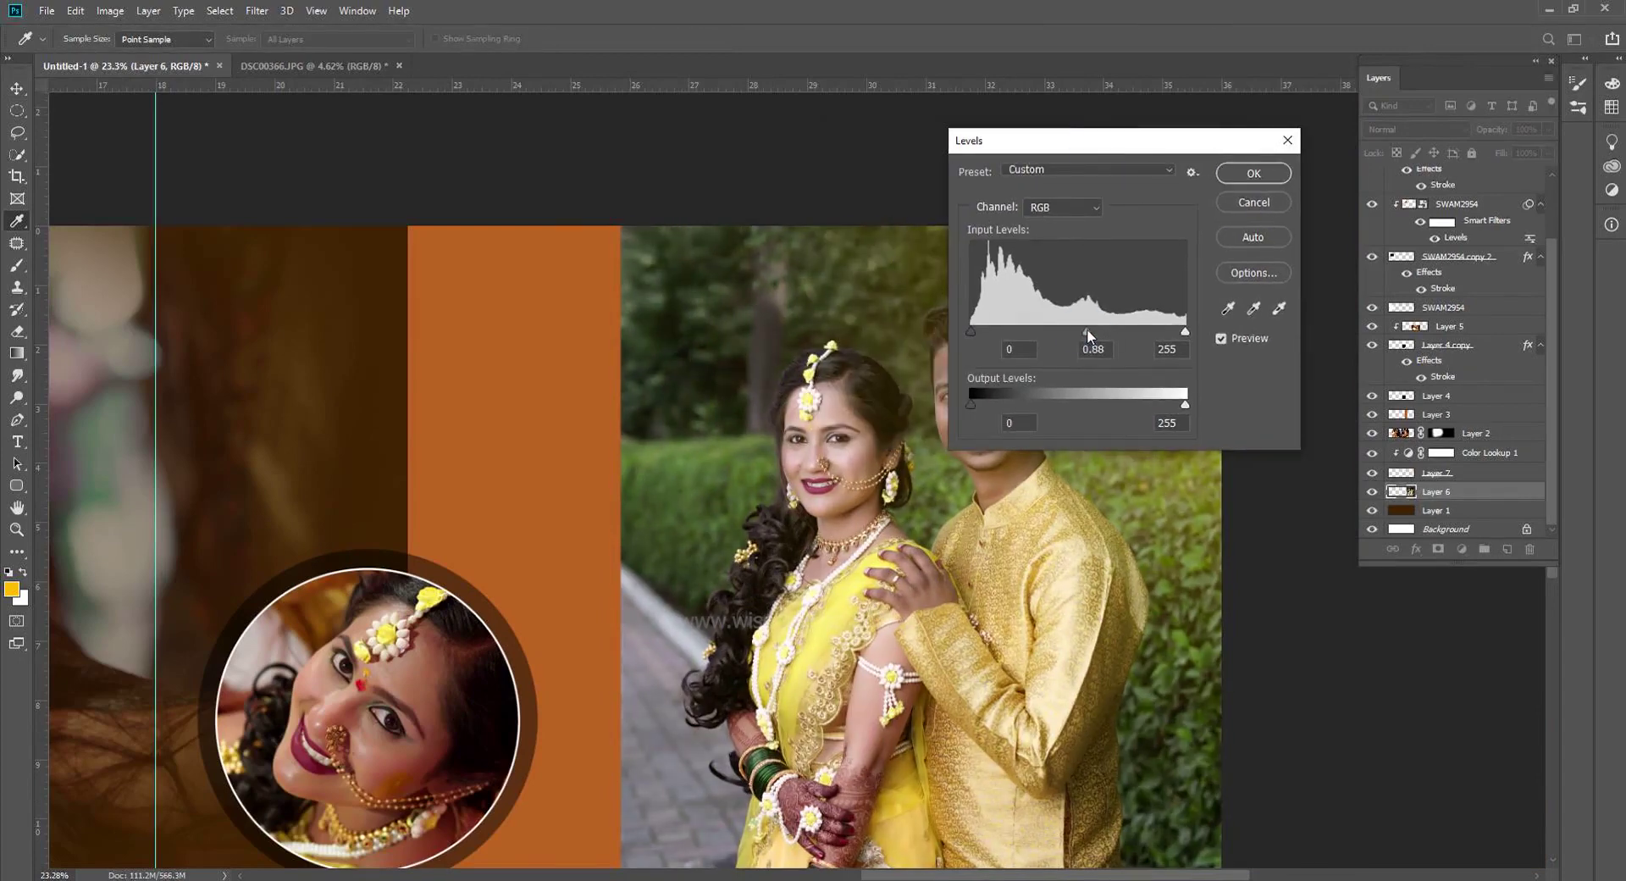
key(Return)
scroll(639, 565, down, 3)
key(m)
drag(1007, 282, 1381, 793)
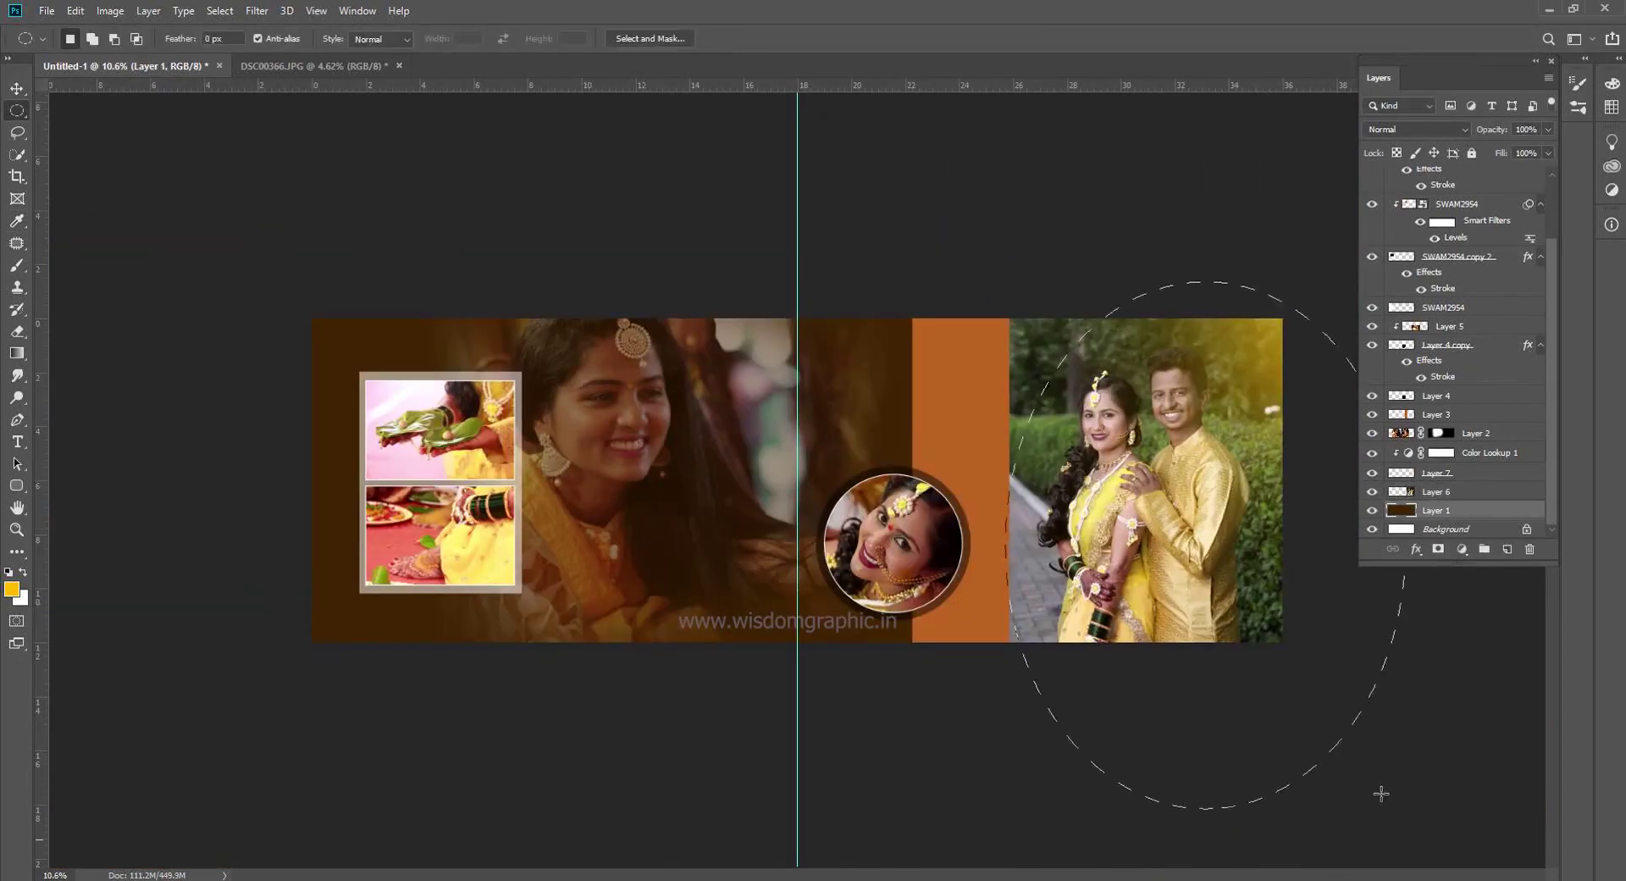
key(v)
Set the couple photo's blend mode to Luminosity so it takes on the brown background tint
click(1051, 410)
click(1416, 129)
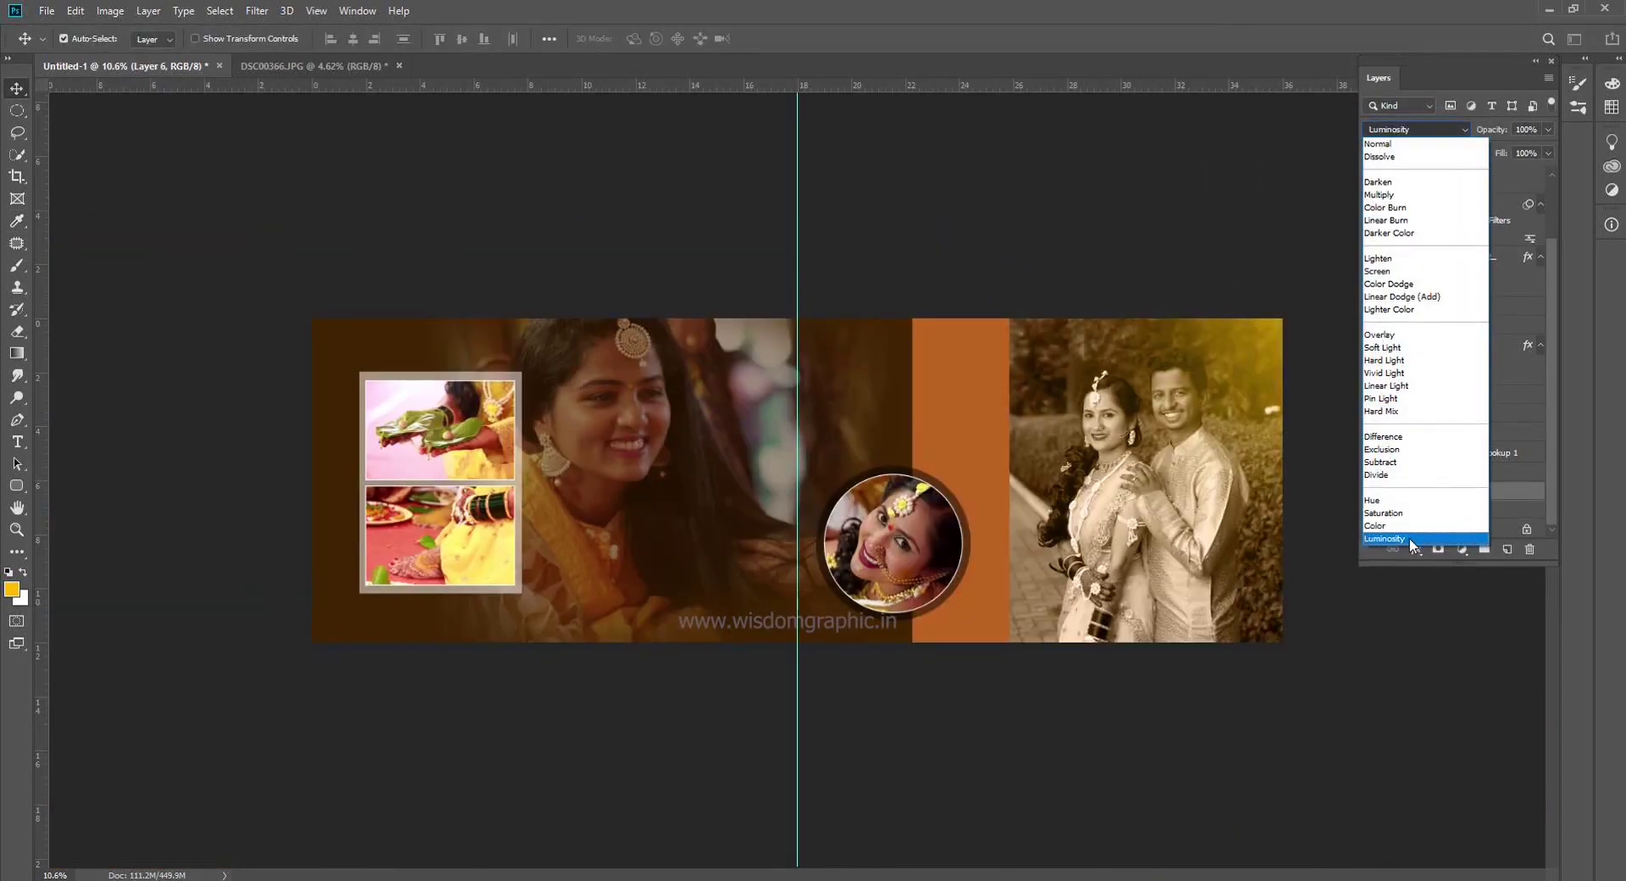
click(1390, 259)
Move the large faded bride photo slightly to the right
click(1175, 464)
drag(1176, 464, 1178, 464)
drag(587, 462, 598, 463)
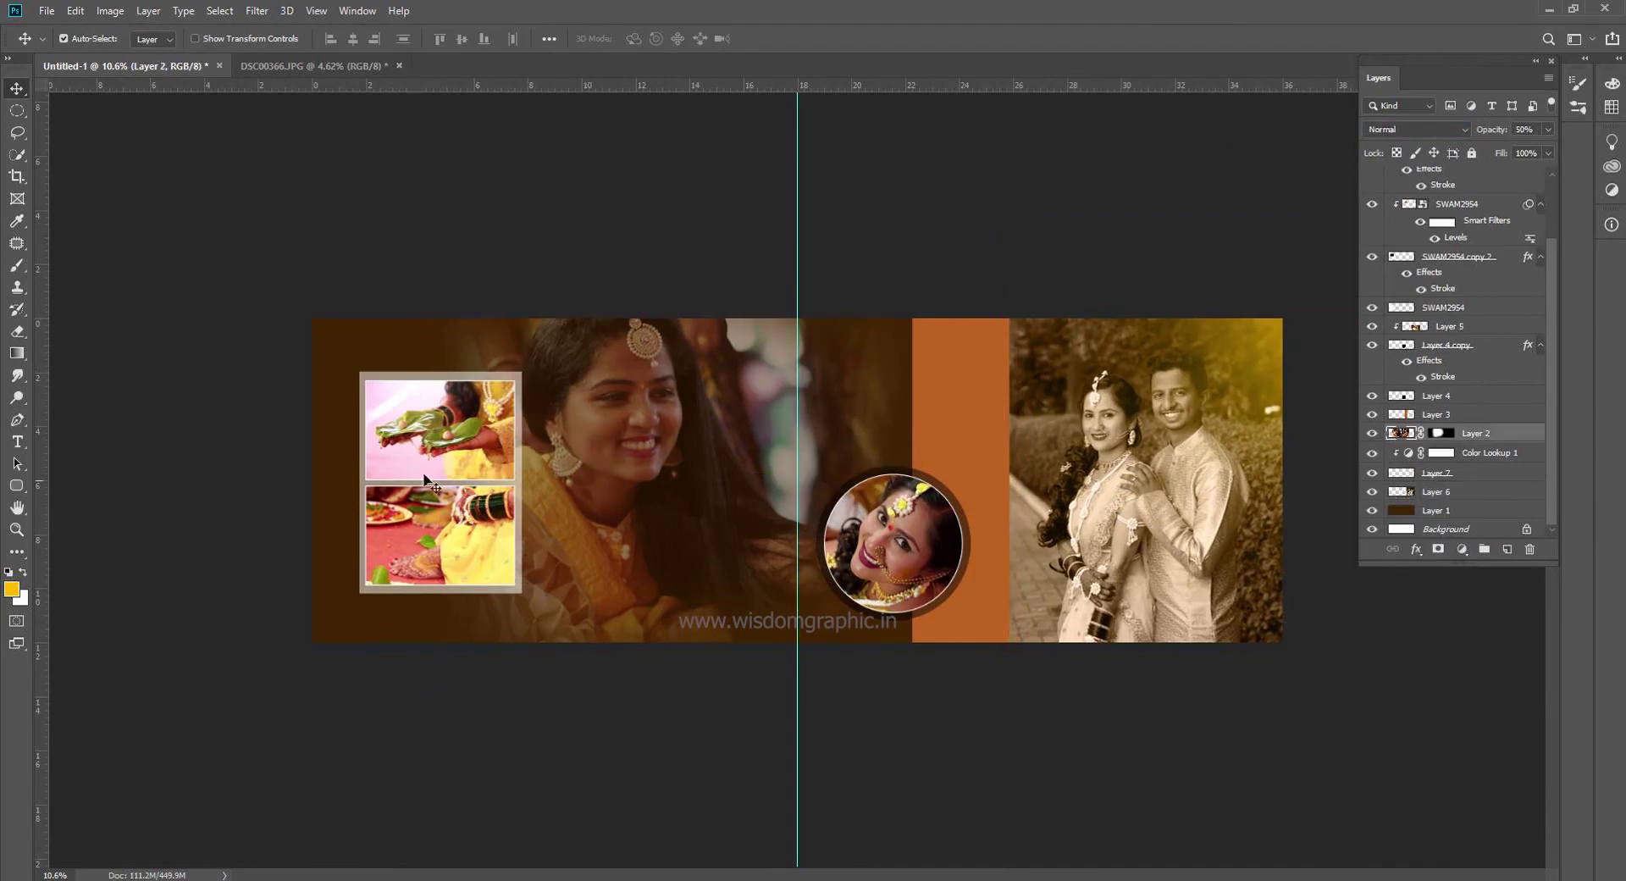
click(485, 449)
shift+click(520, 491)
key(ctrl+t)
click(827, 341)
key(Escape)
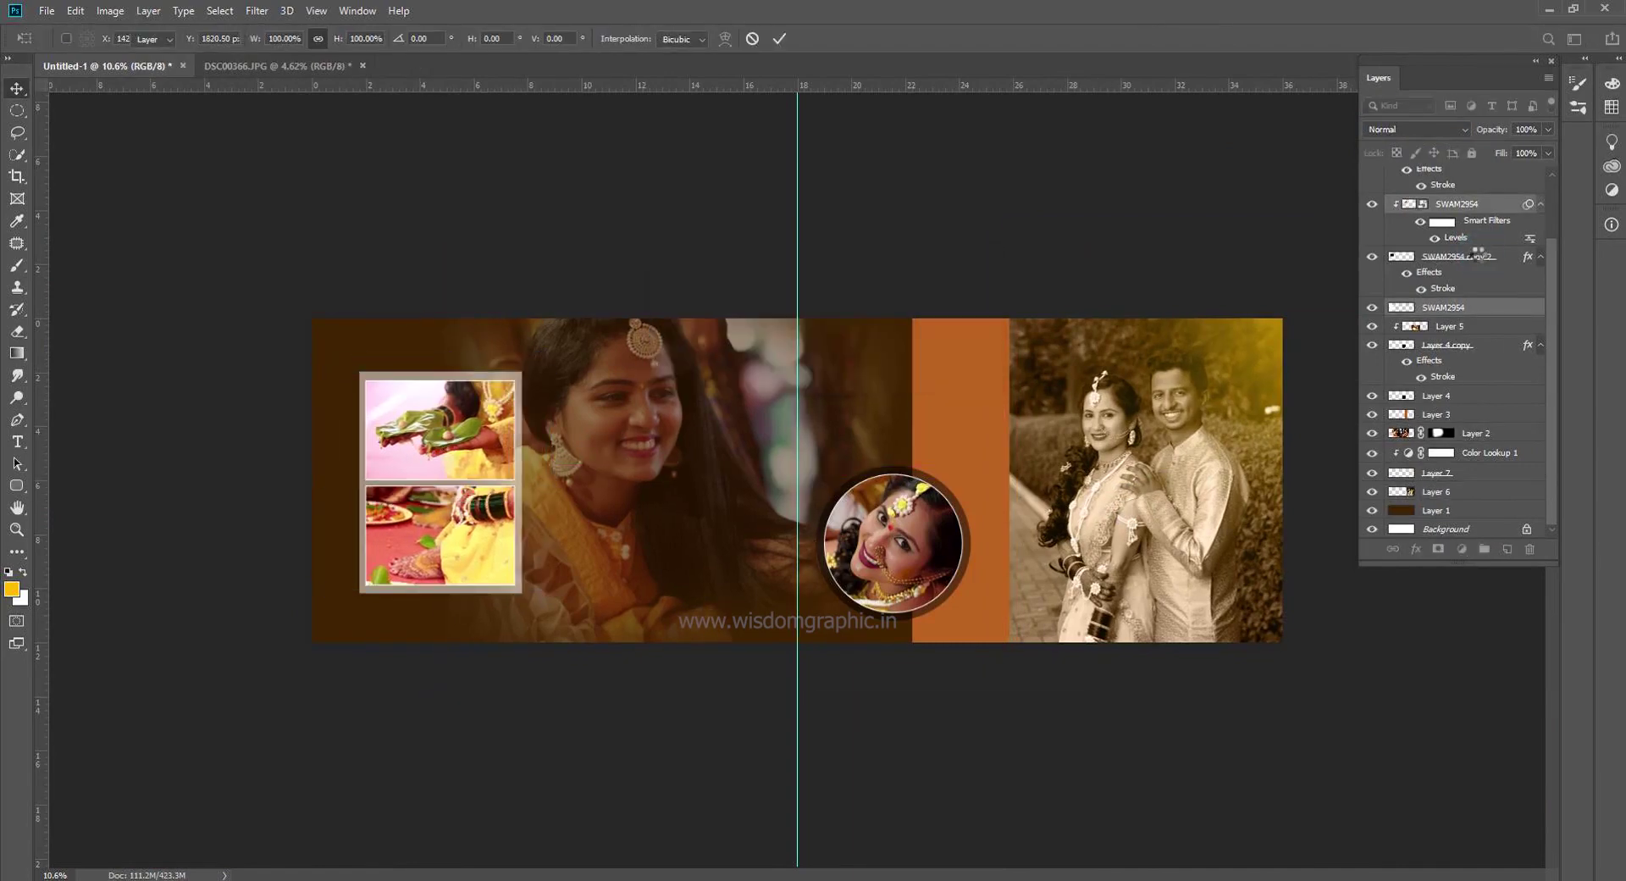
Scale the two framed detail photos and their backing panel together to 97.14% and shift them toward the spread's upper-left corner
ctrl+click(1465, 347)
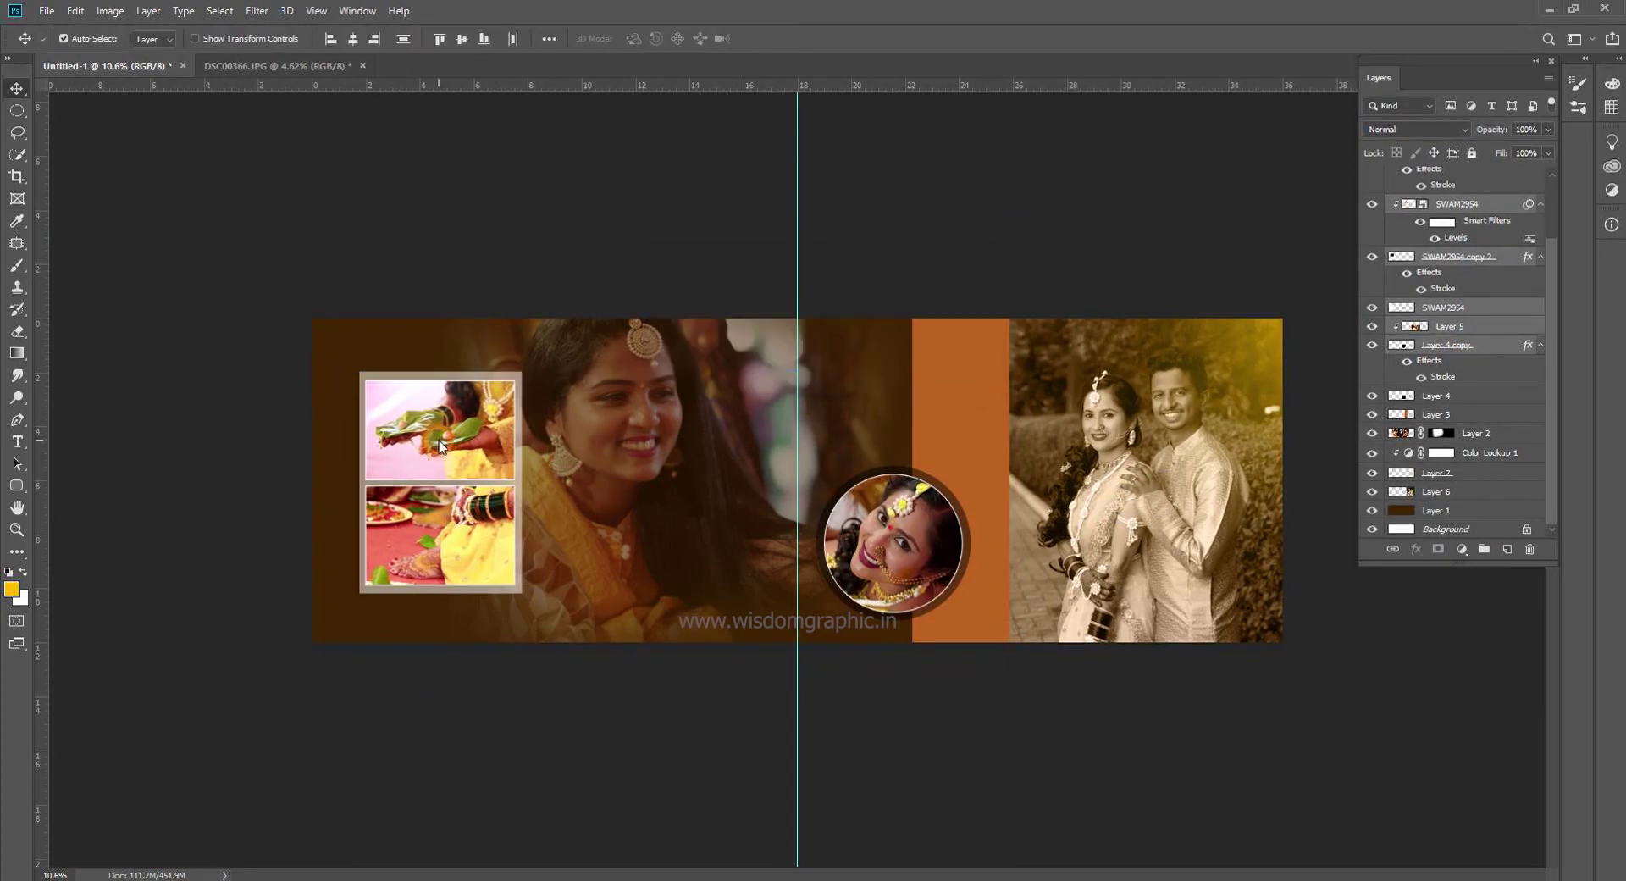
ctrl+click(449, 525)
ctrl+shift+click(454, 453)
shift+click(1474, 383)
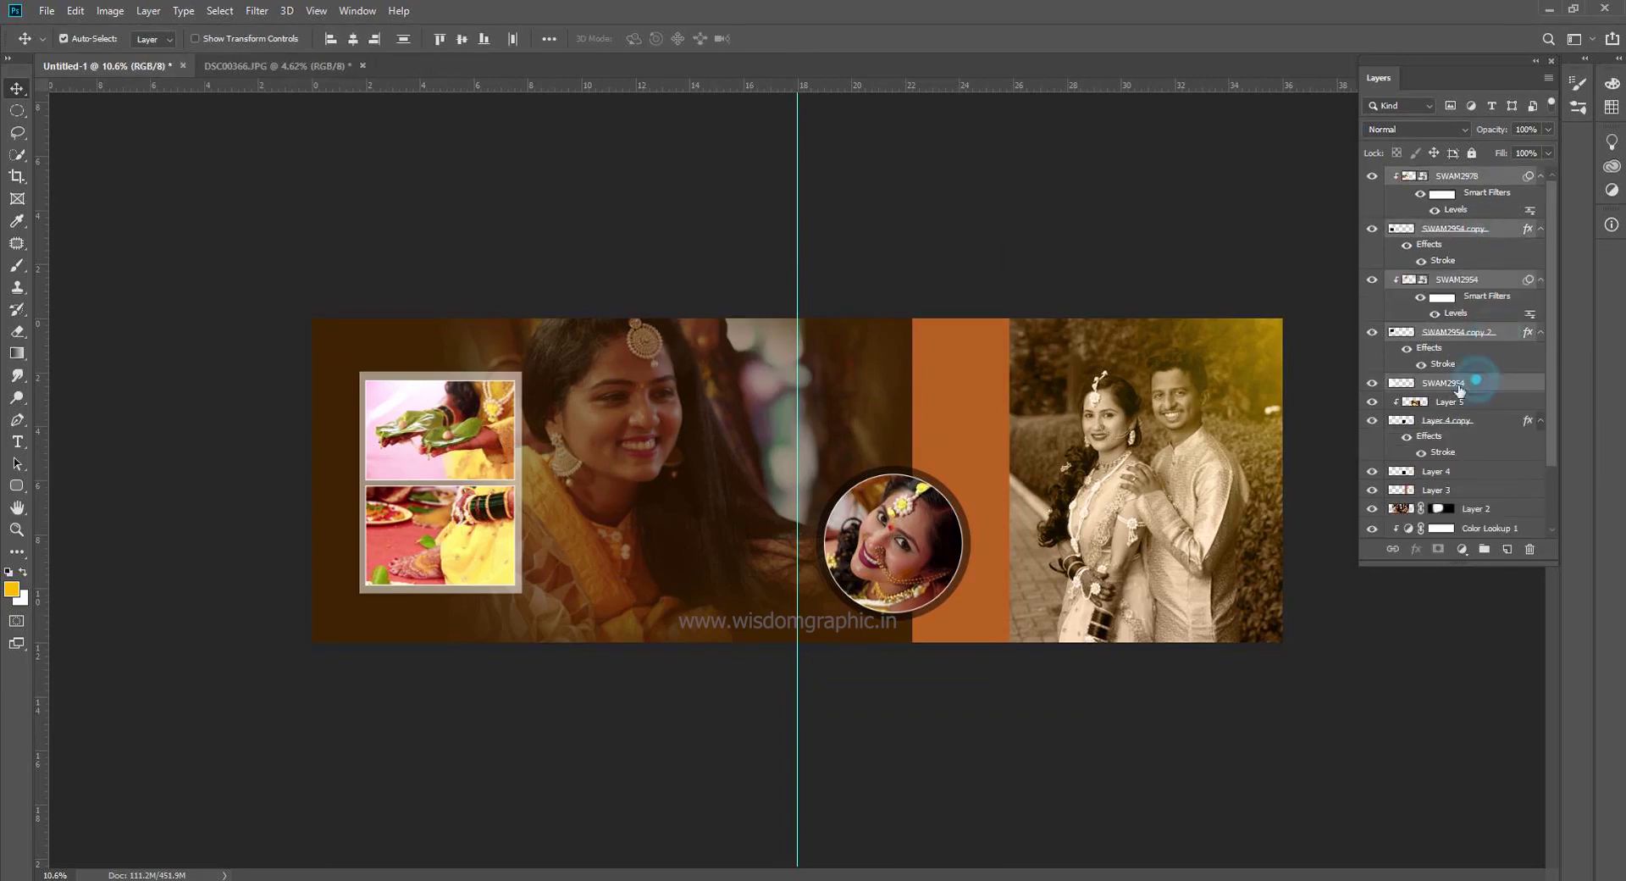
key(ctrl+t)
click(842, 348)
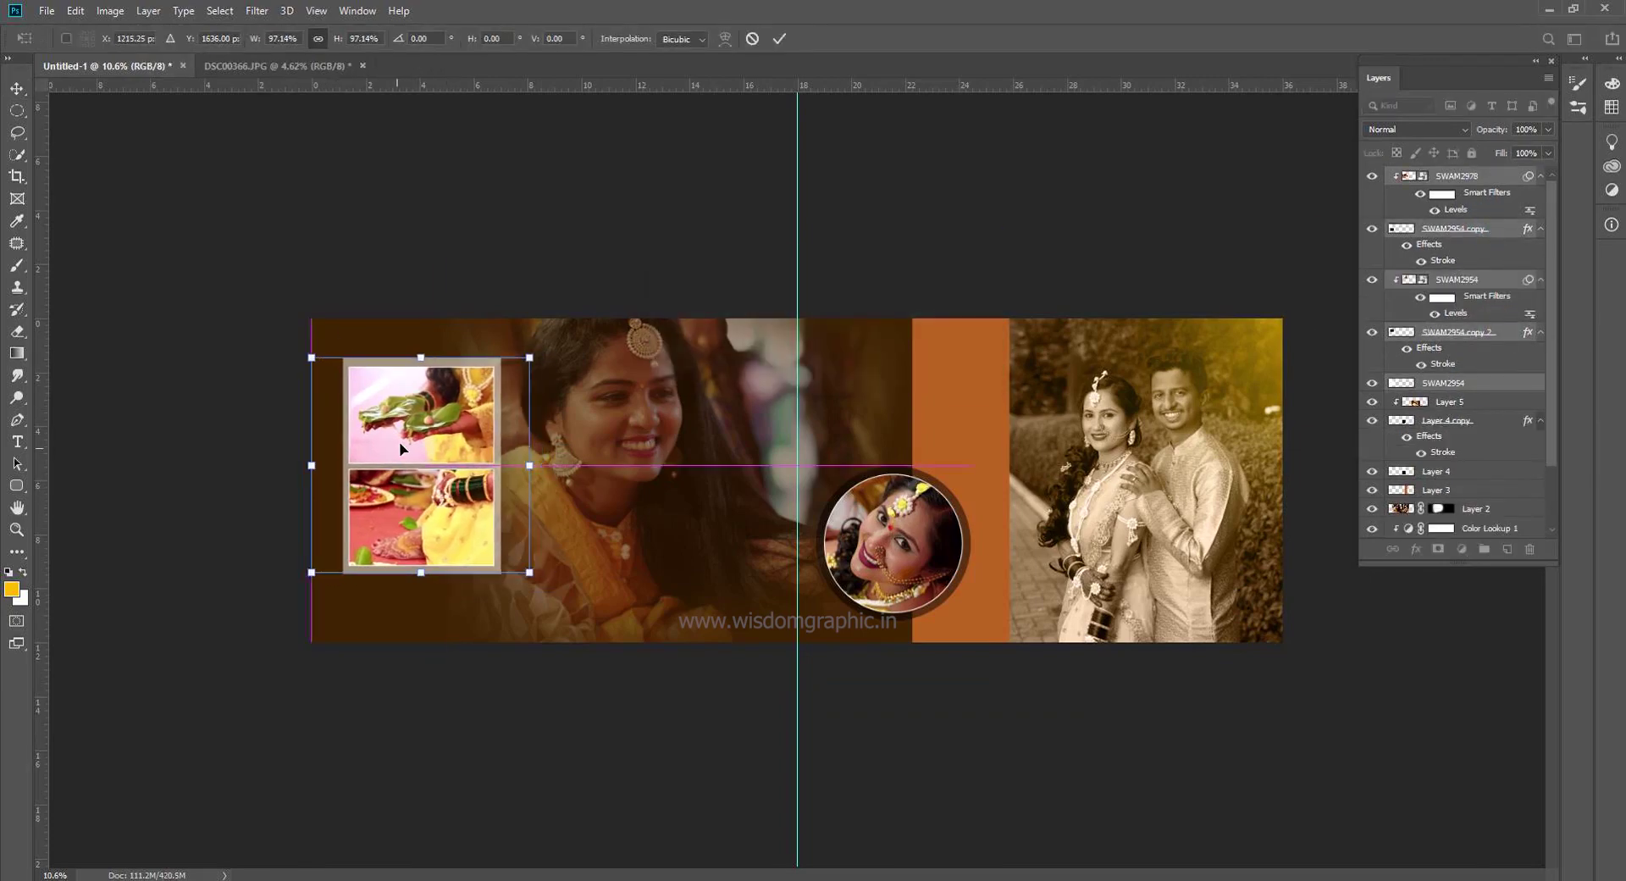
key(Return)
Add the text "Haldi" below the framed detail photos and set its size to 155.07 pt
scroll(161, 663, up, 3)
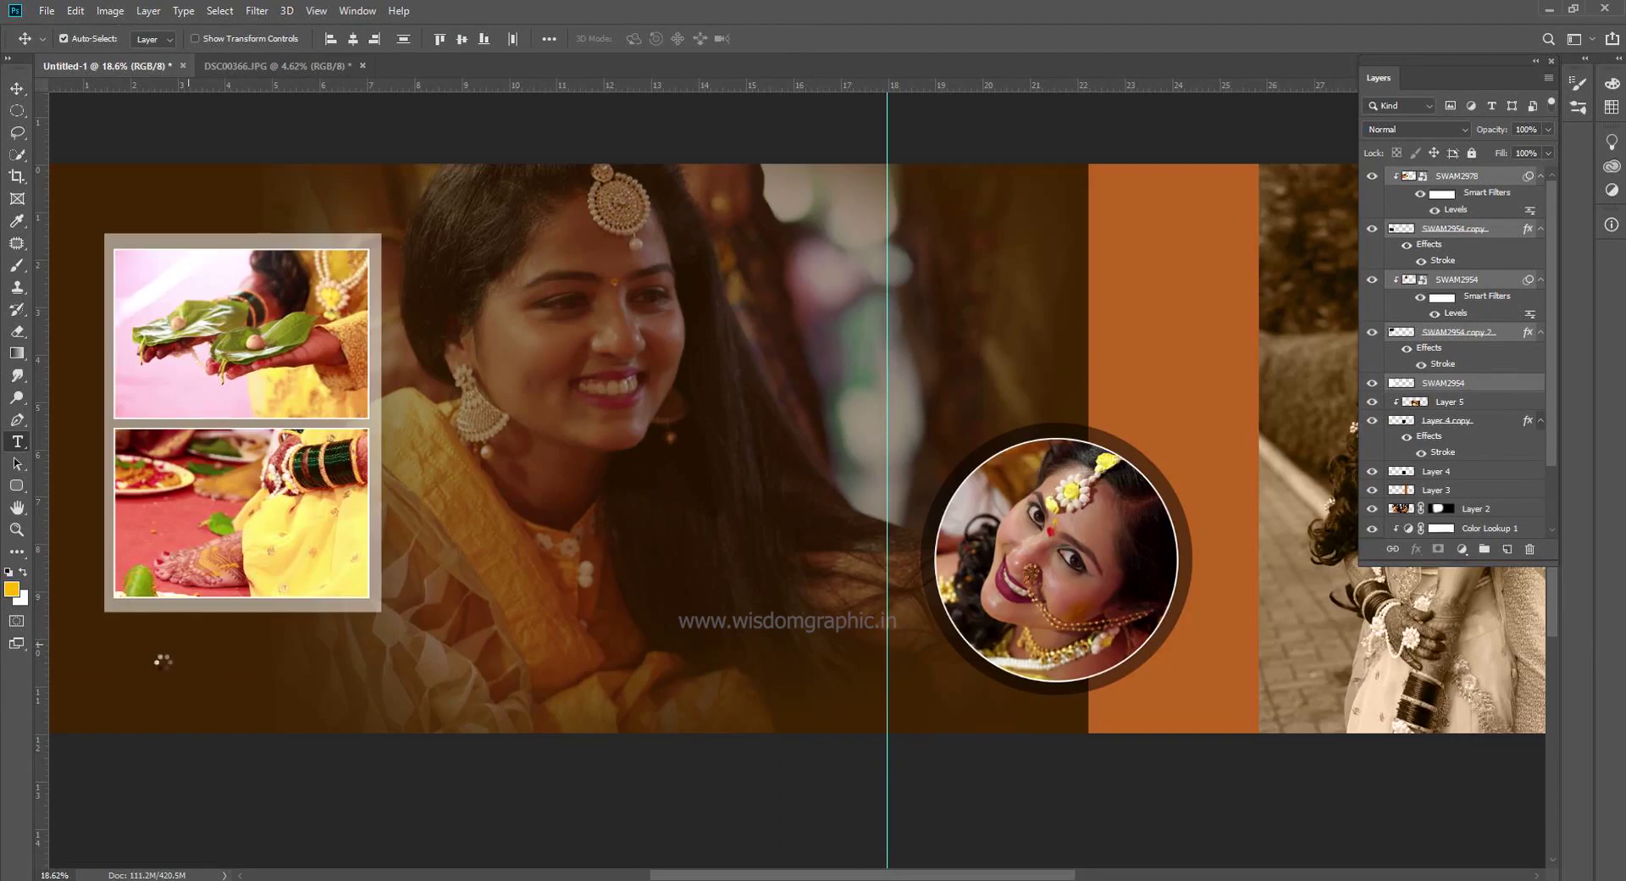
click(160, 661)
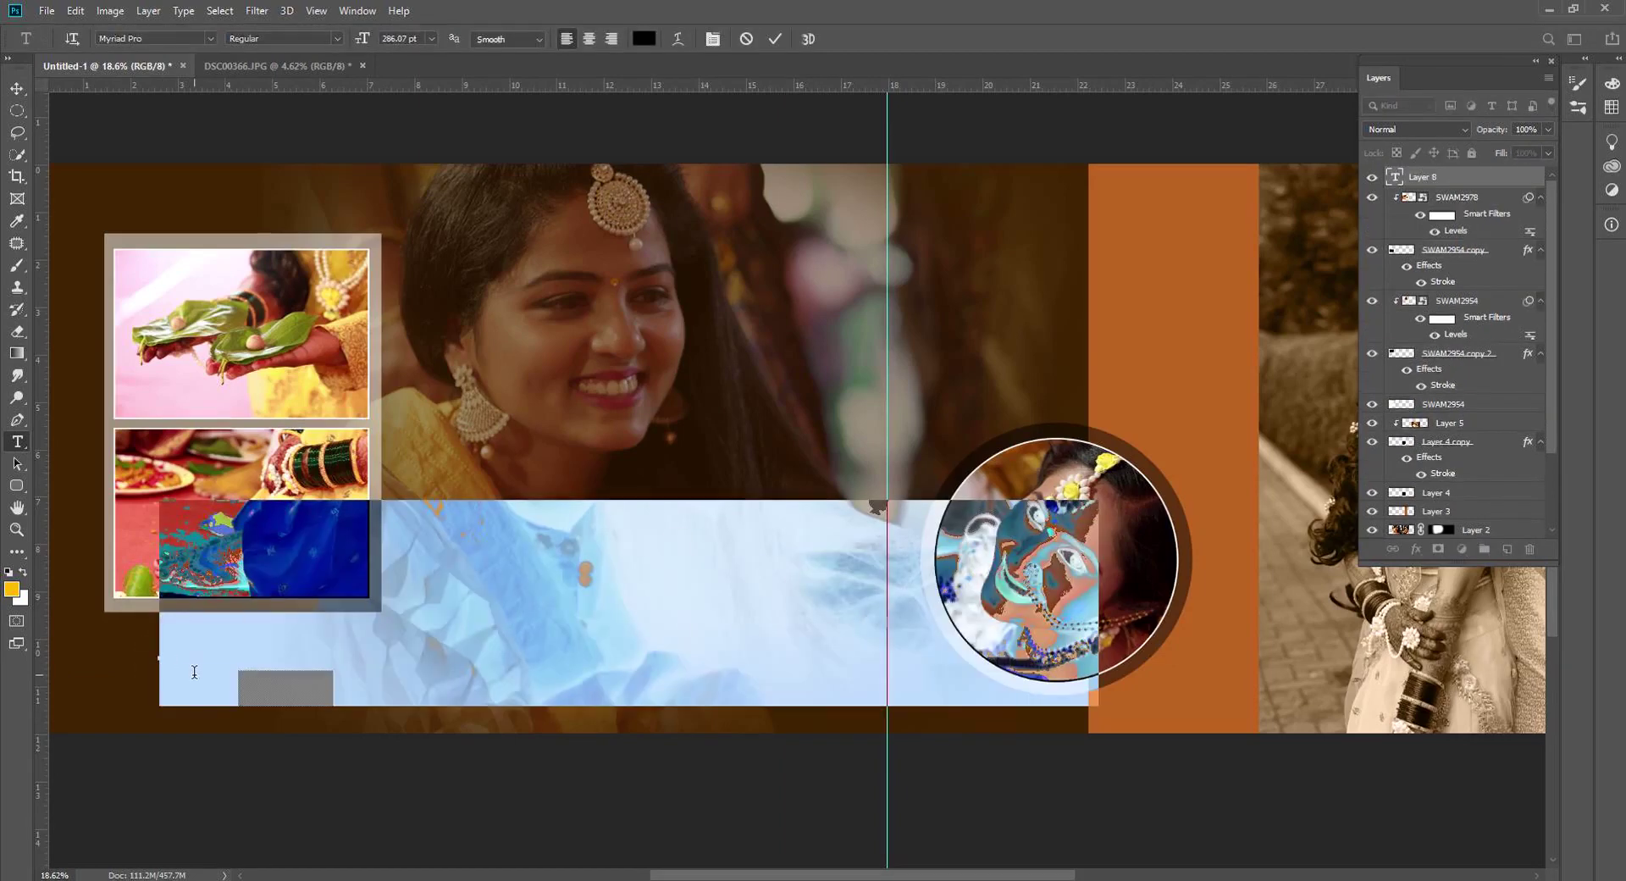
text(Ha)
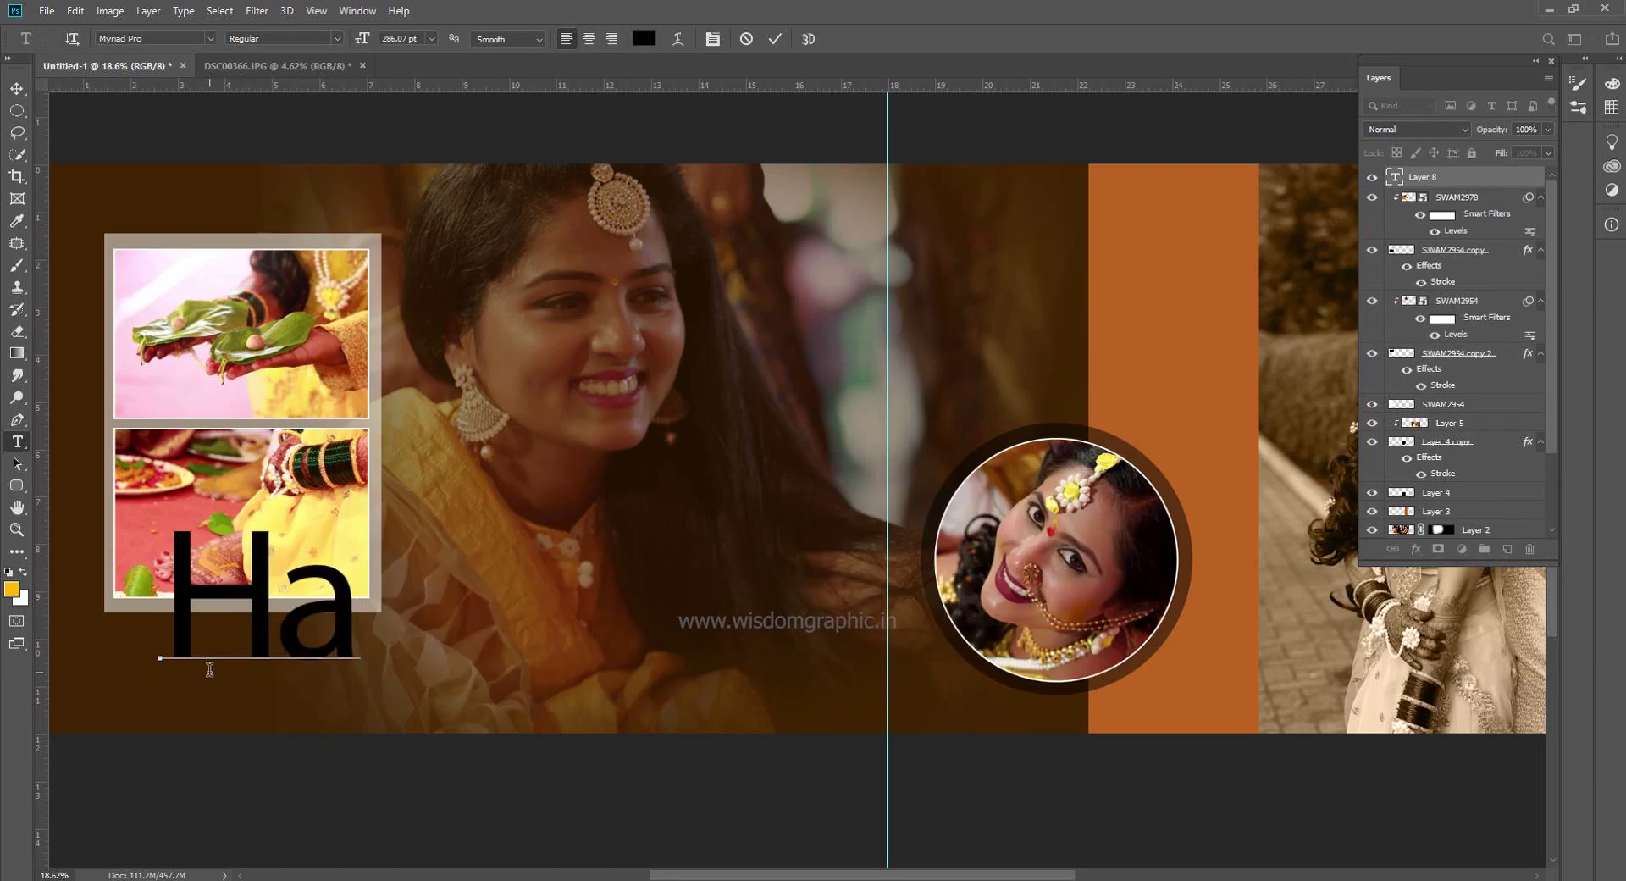
text(ldi)
key(ctrl+a)
drag(363, 39, 322, 39)
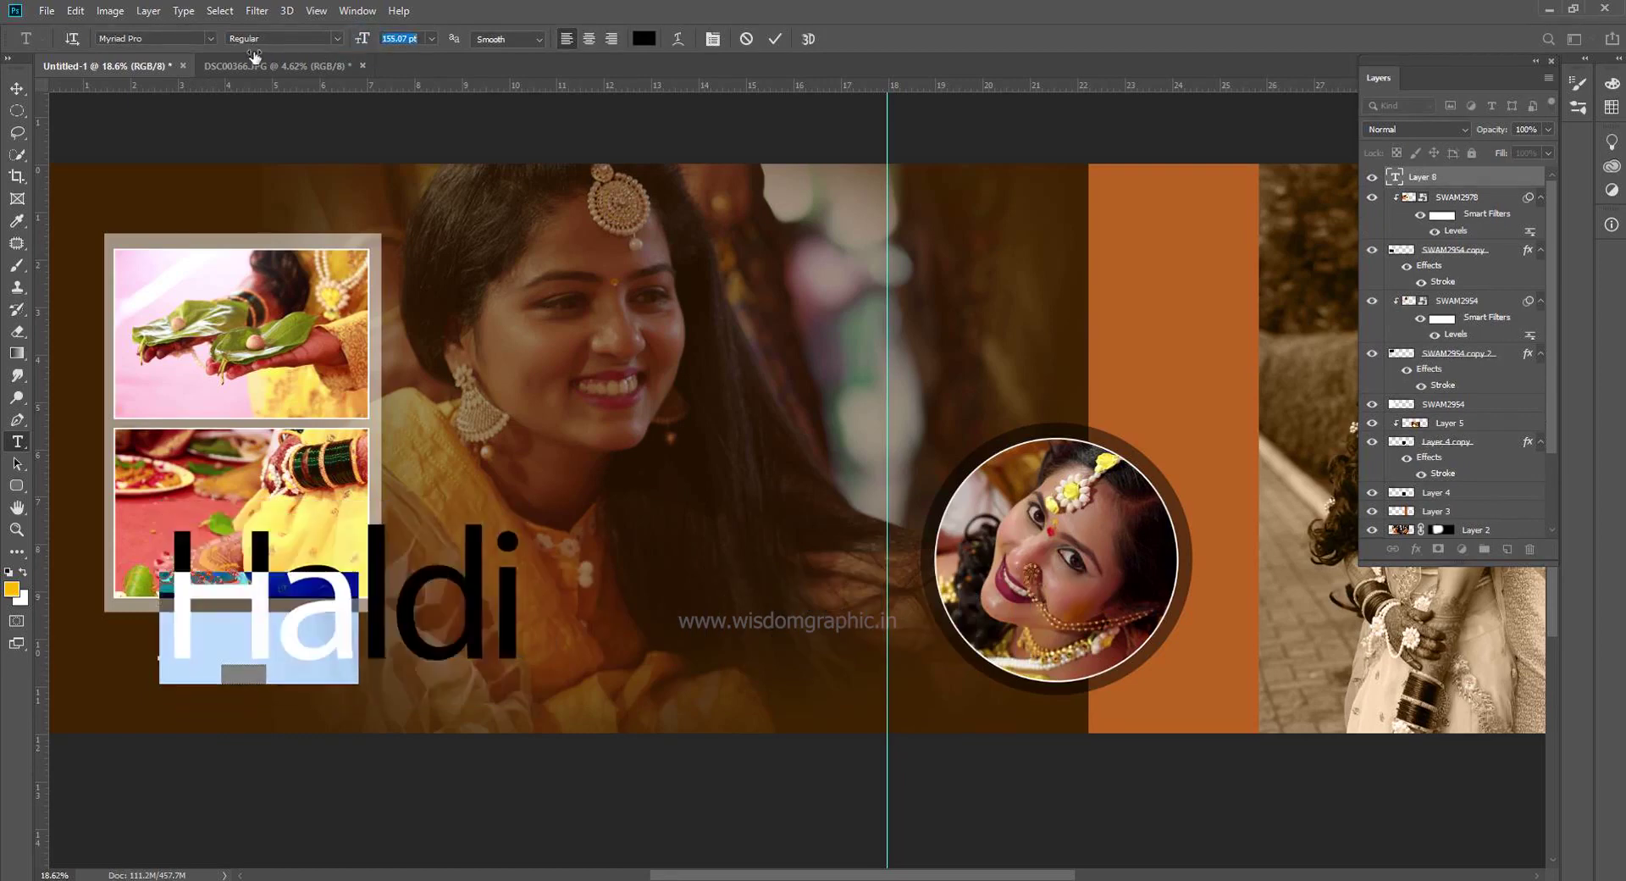
click(17, 87)
Duplicate the Haldi text onto the lower part of the bride photo and change the copy's wording to "...Ceremony"
drag(270, 648, 551, 682)
double_click(533, 665)
text(C)
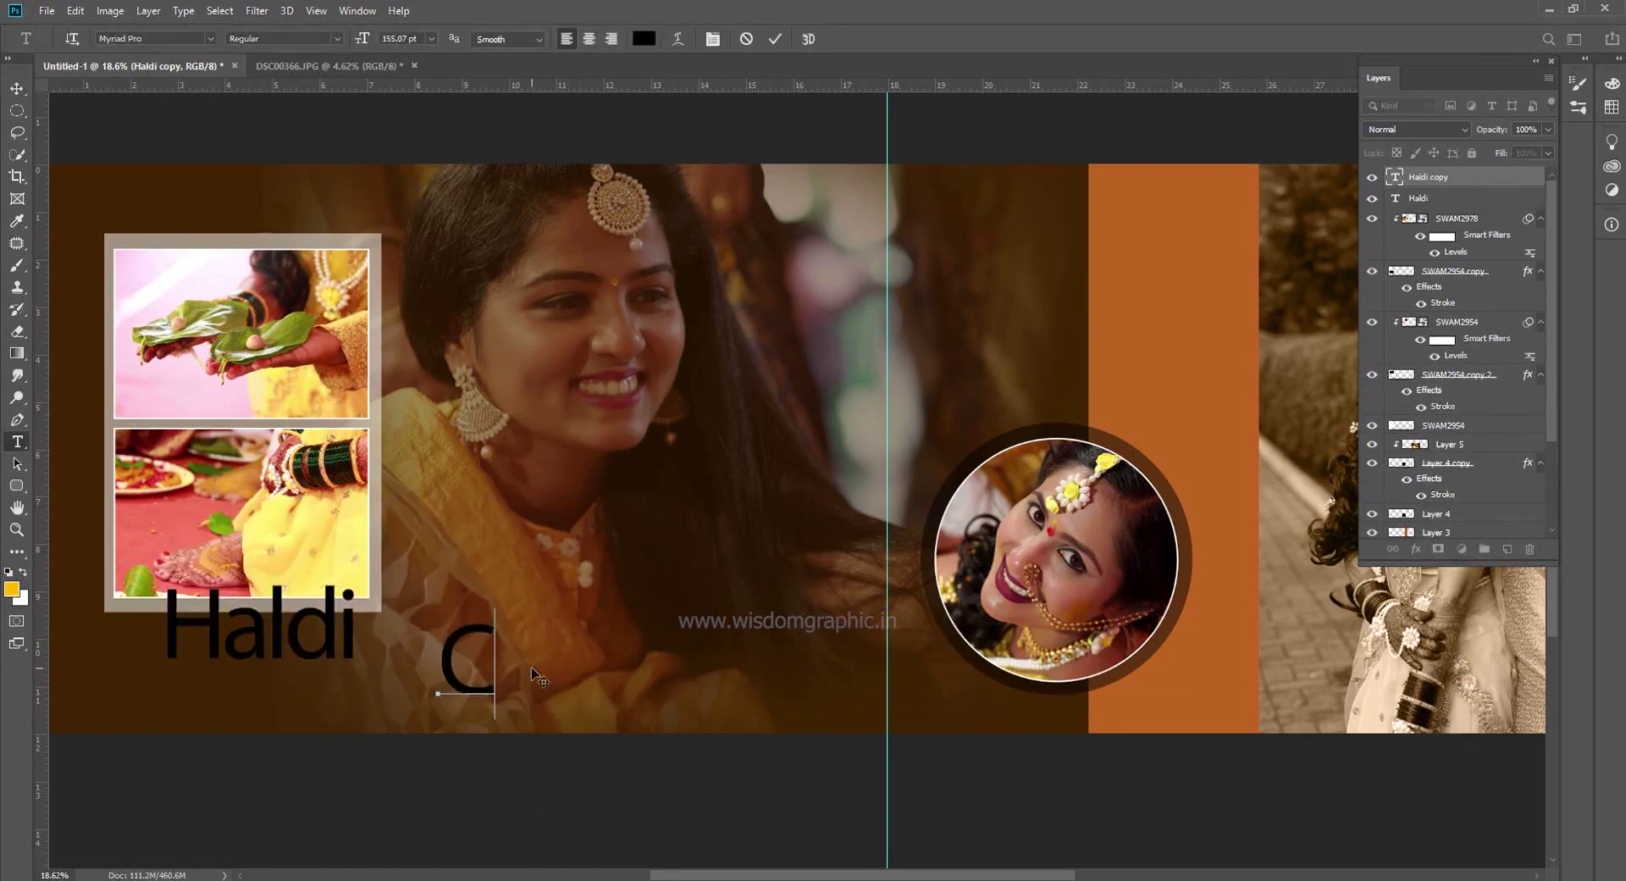
text(eremony)
Colour the Ceremony text orange like the strip and set its size to 81.07 pt
key(ctrl+a)
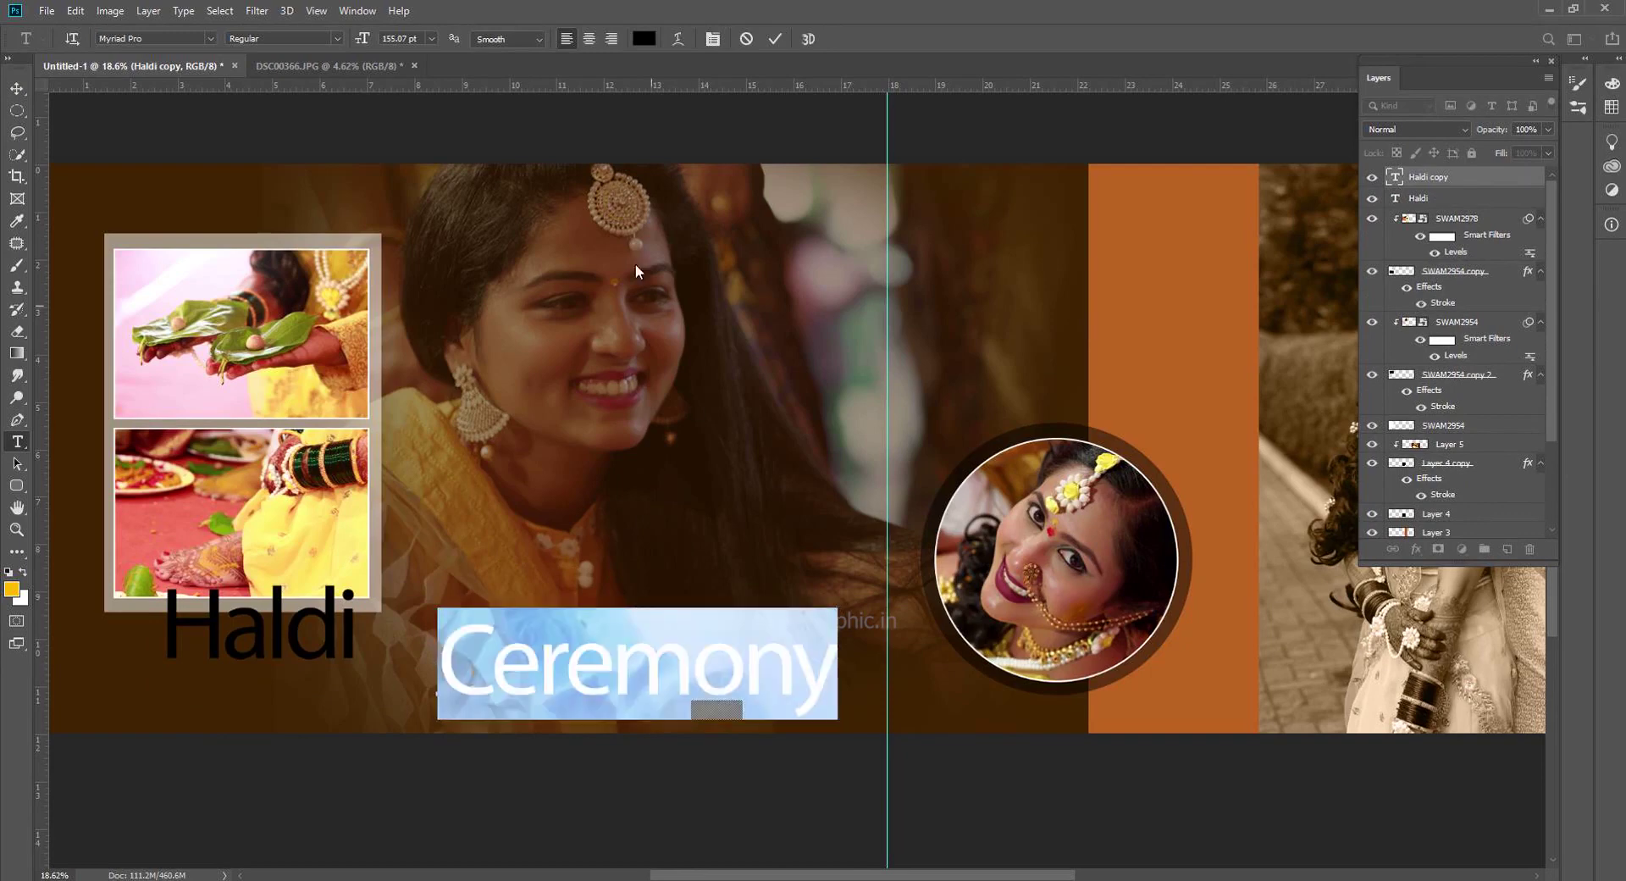
click(643, 39)
click(685, 582)
drag(375, 40, 260, 88)
key(ctrl+Return)
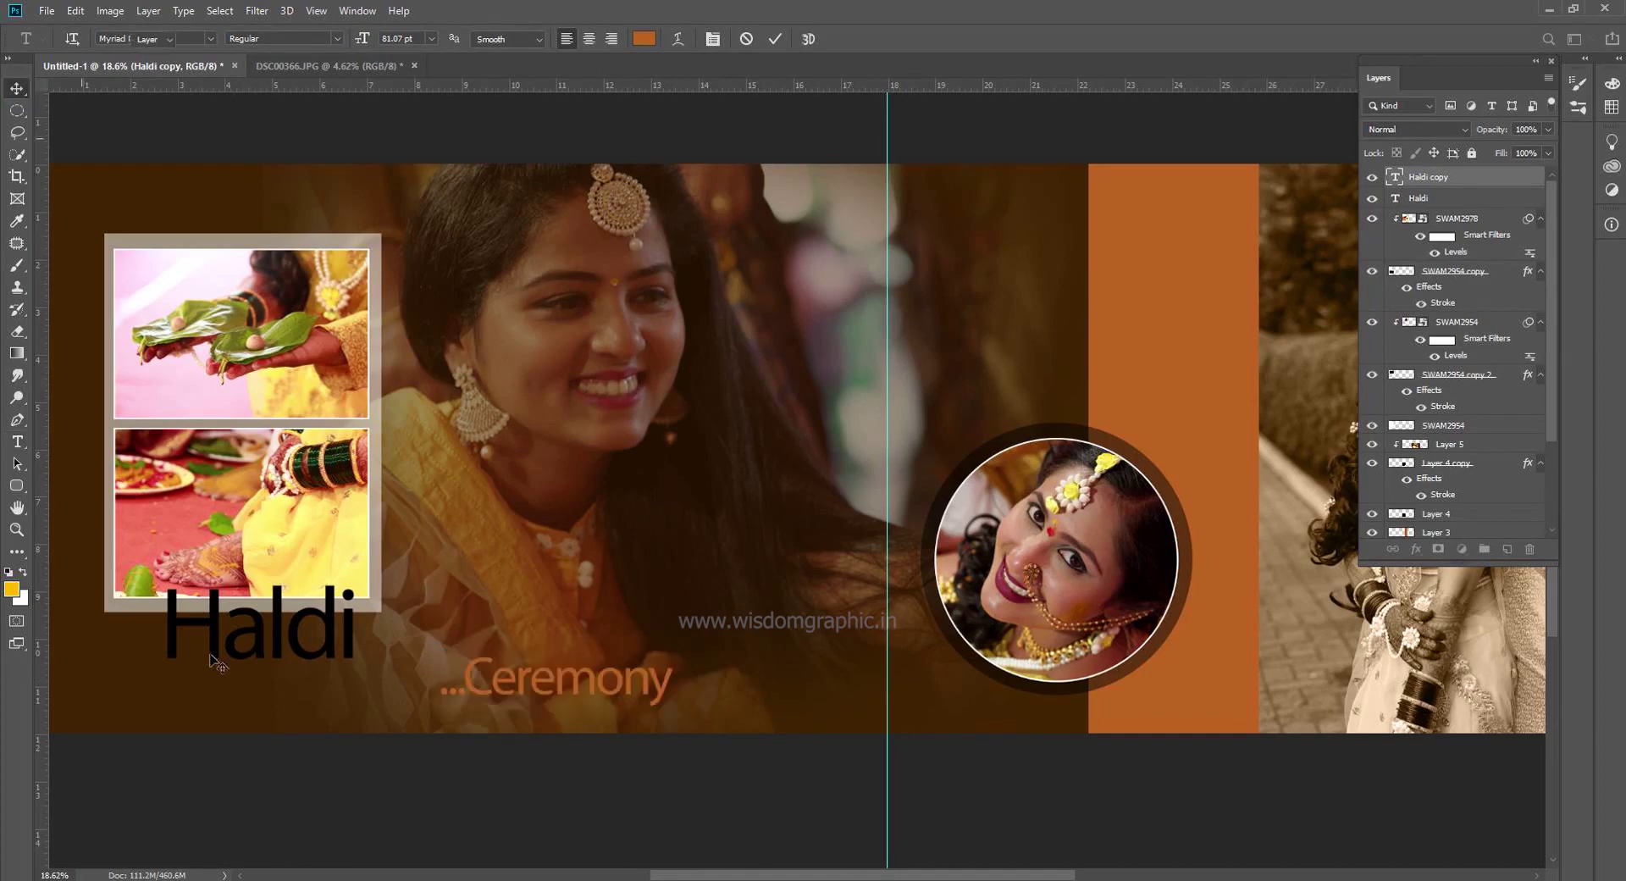
Place the Haldi text directly above the Ceremony text and colour it white
drag(555, 678, 605, 680)
drag(258, 627, 546, 601)
click(645, 39)
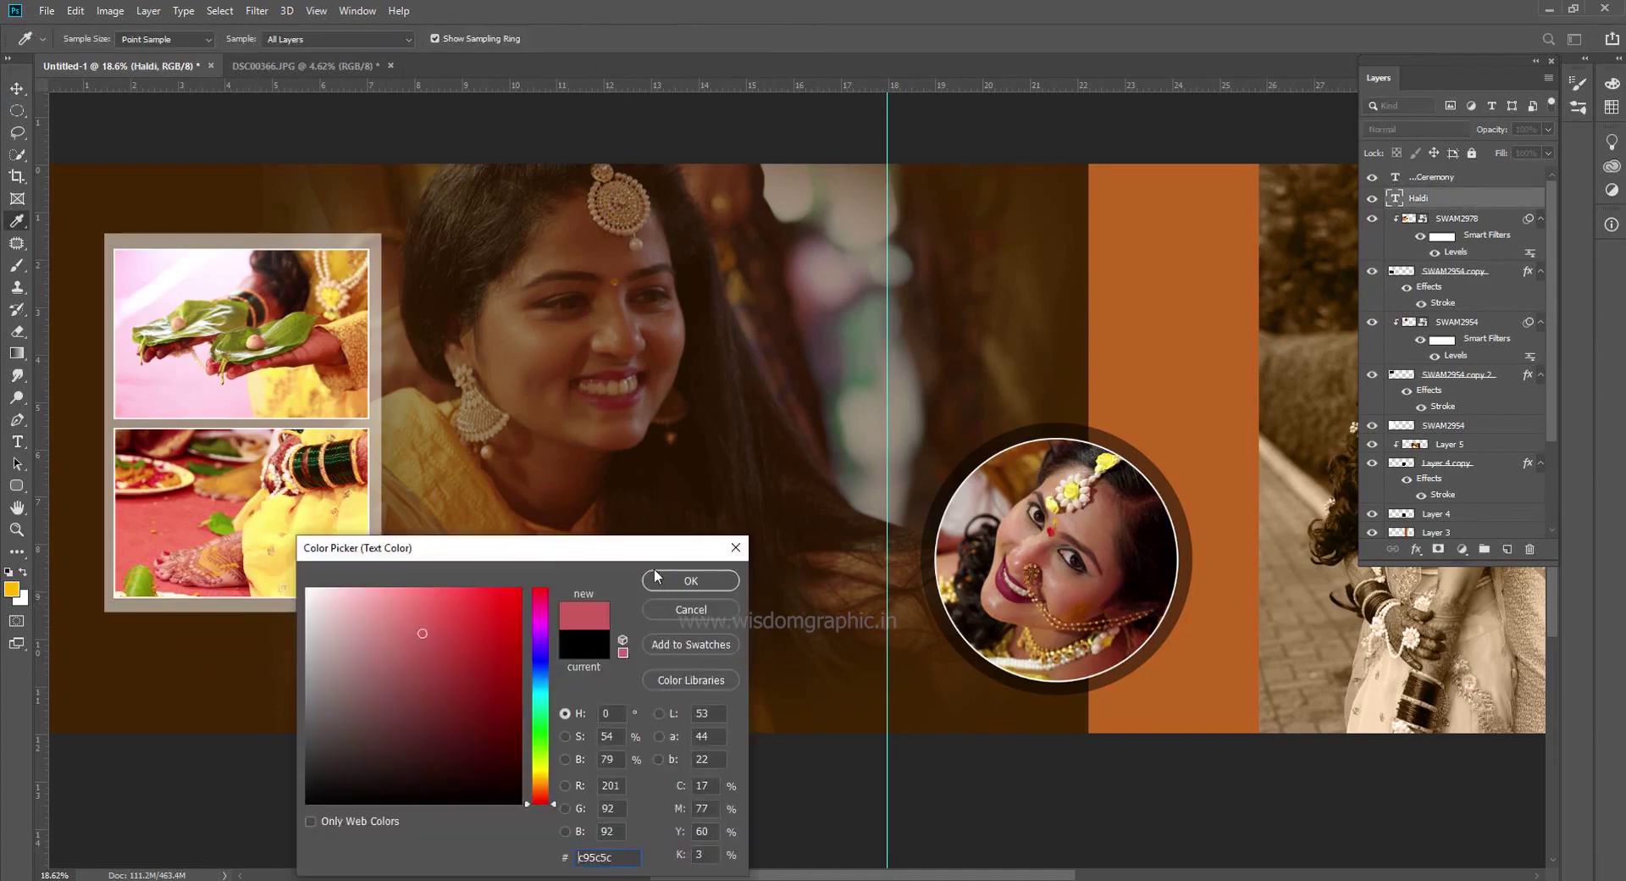
click(322, 603)
click(696, 583)
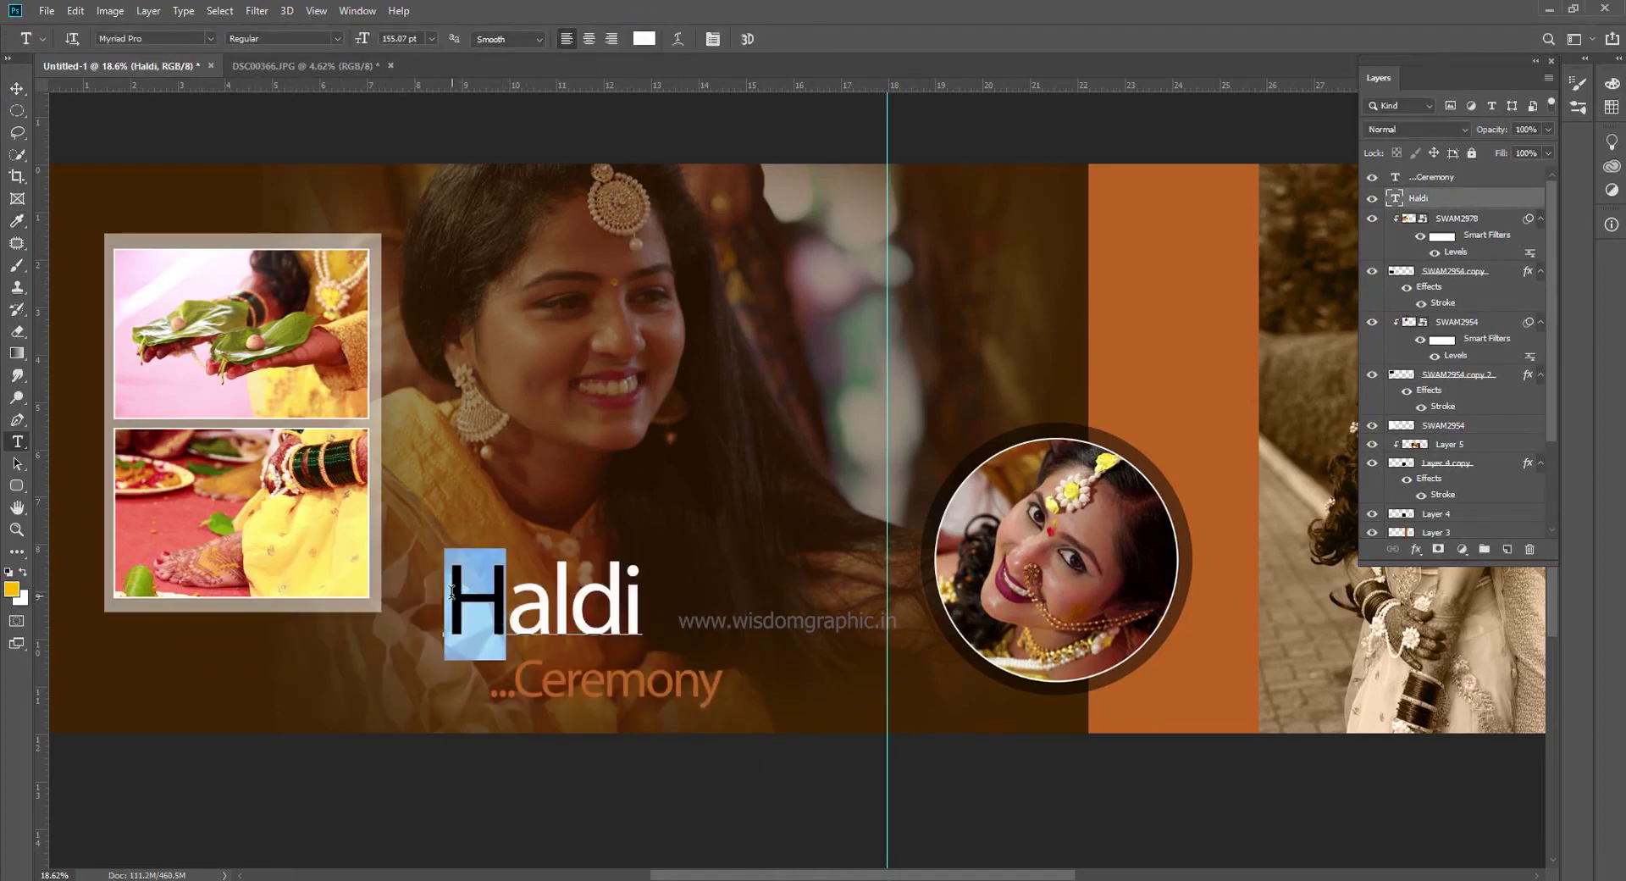
Colour only the letter H of the Haldi text golden orange
click(645, 39)
click(485, 643)
click(536, 784)
click(682, 581)
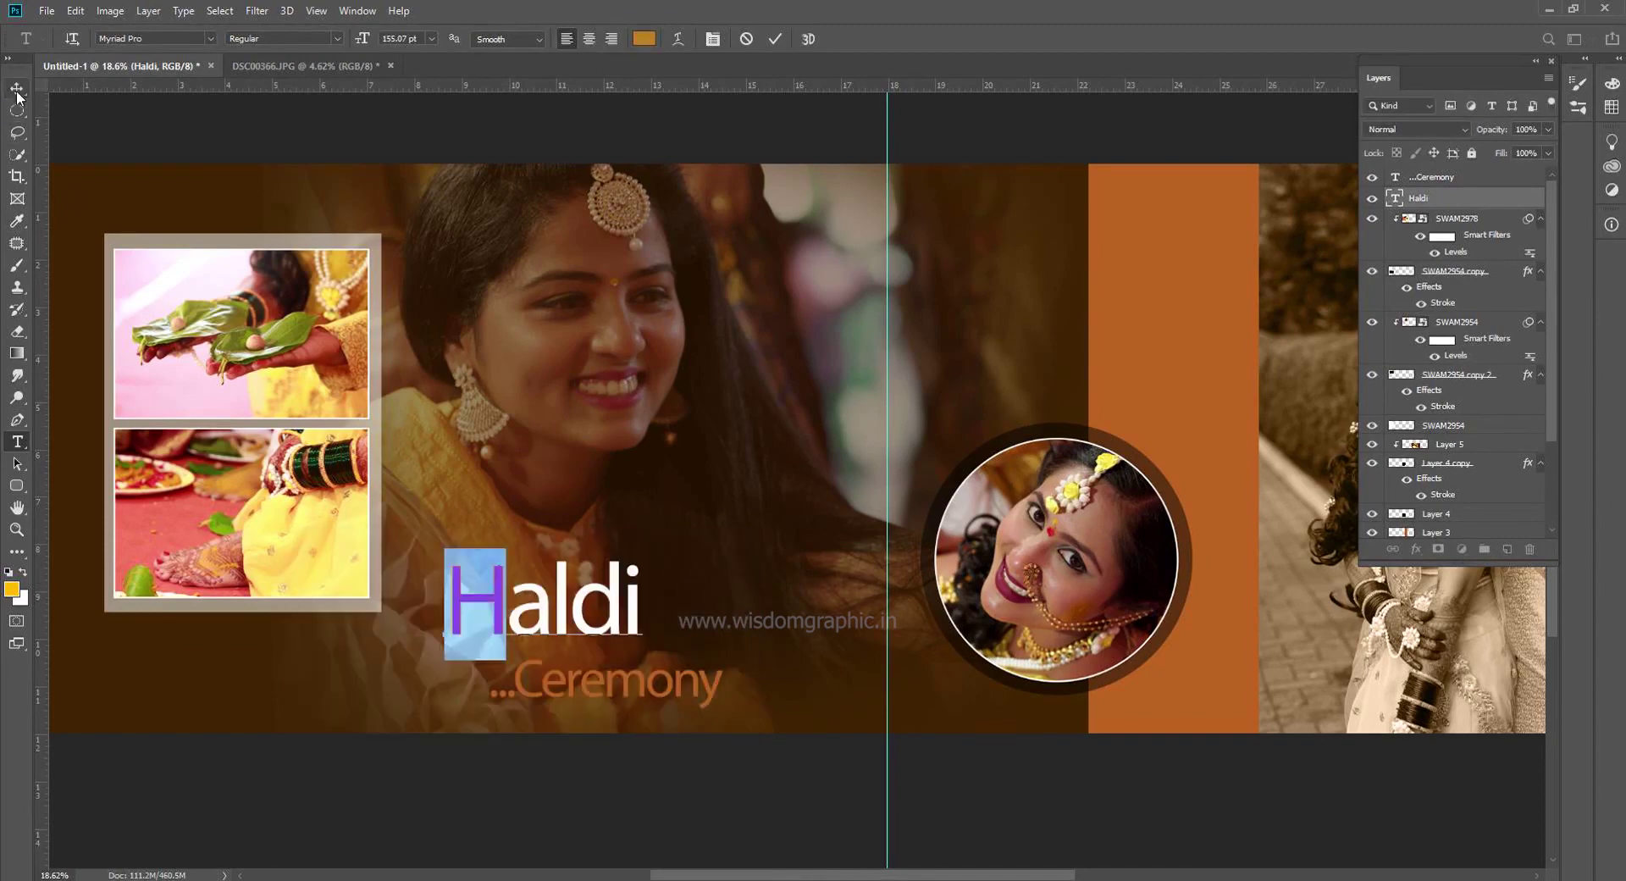
key(ctrl+Return)
Set the Haldi text in the Mistral VL font, with smaller lettering and the initial H enlarged to 222 pt
click(211, 39)
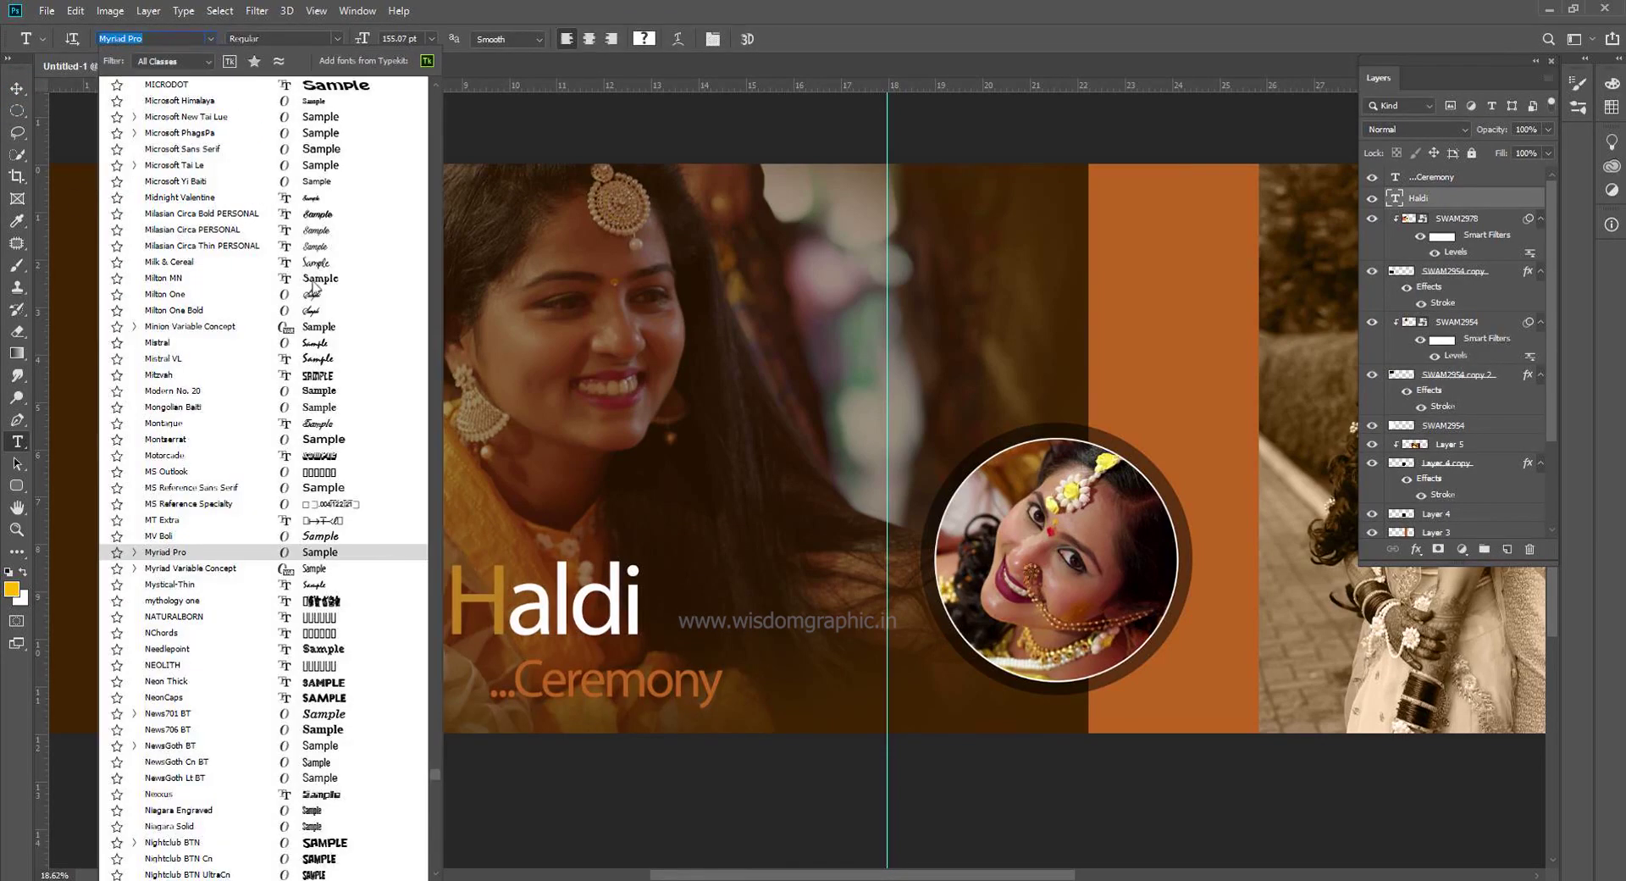
click(331, 363)
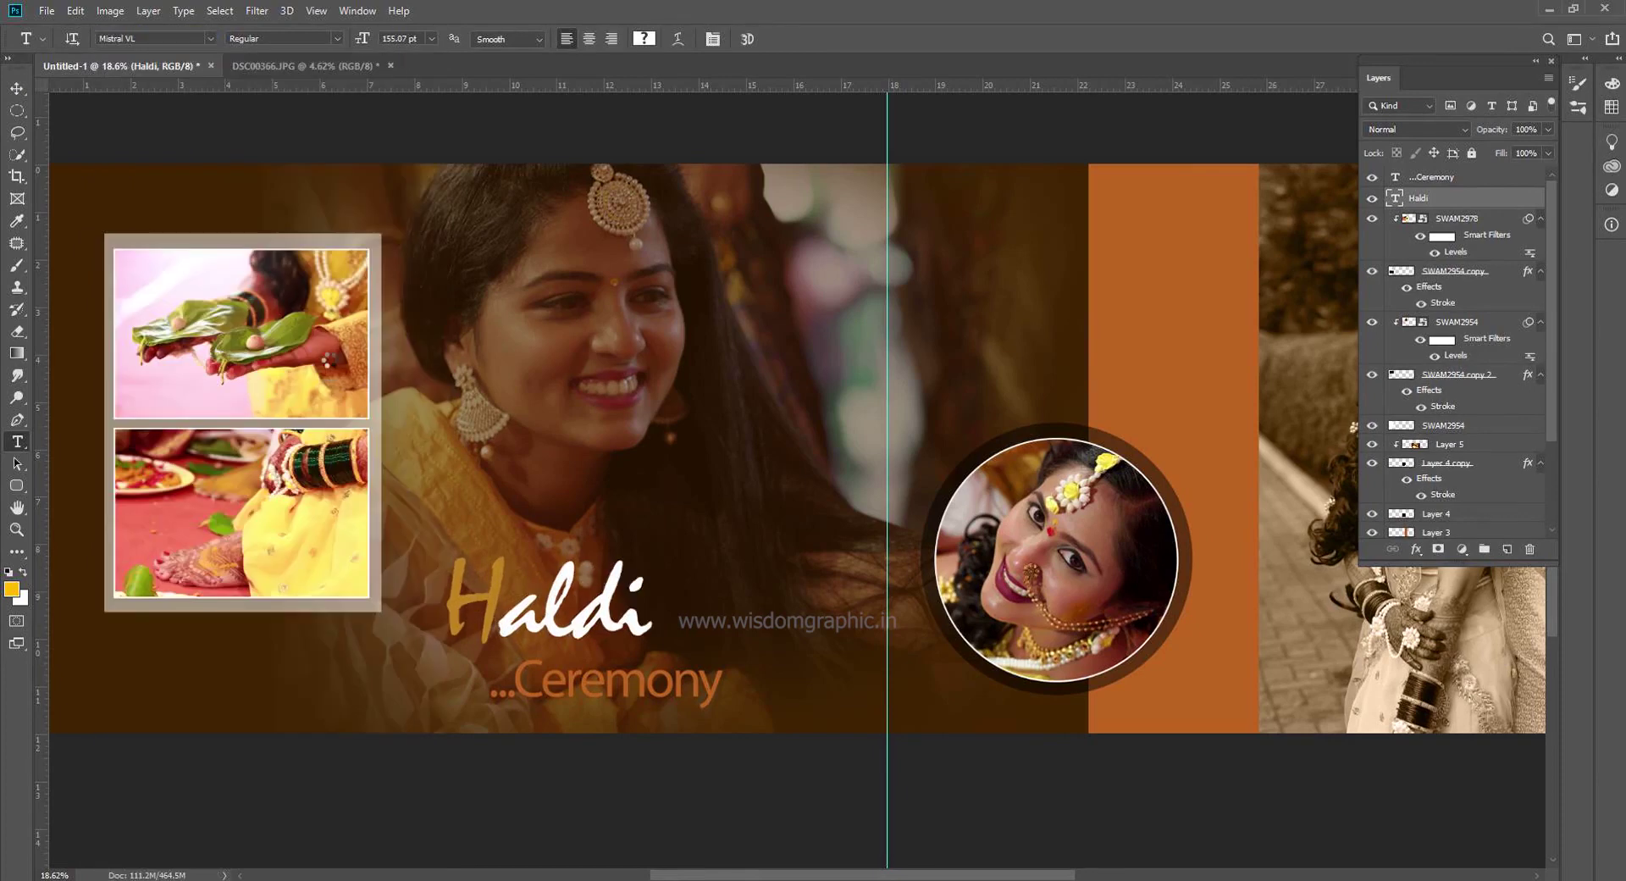
shift+click(643, 593)
click(431, 38)
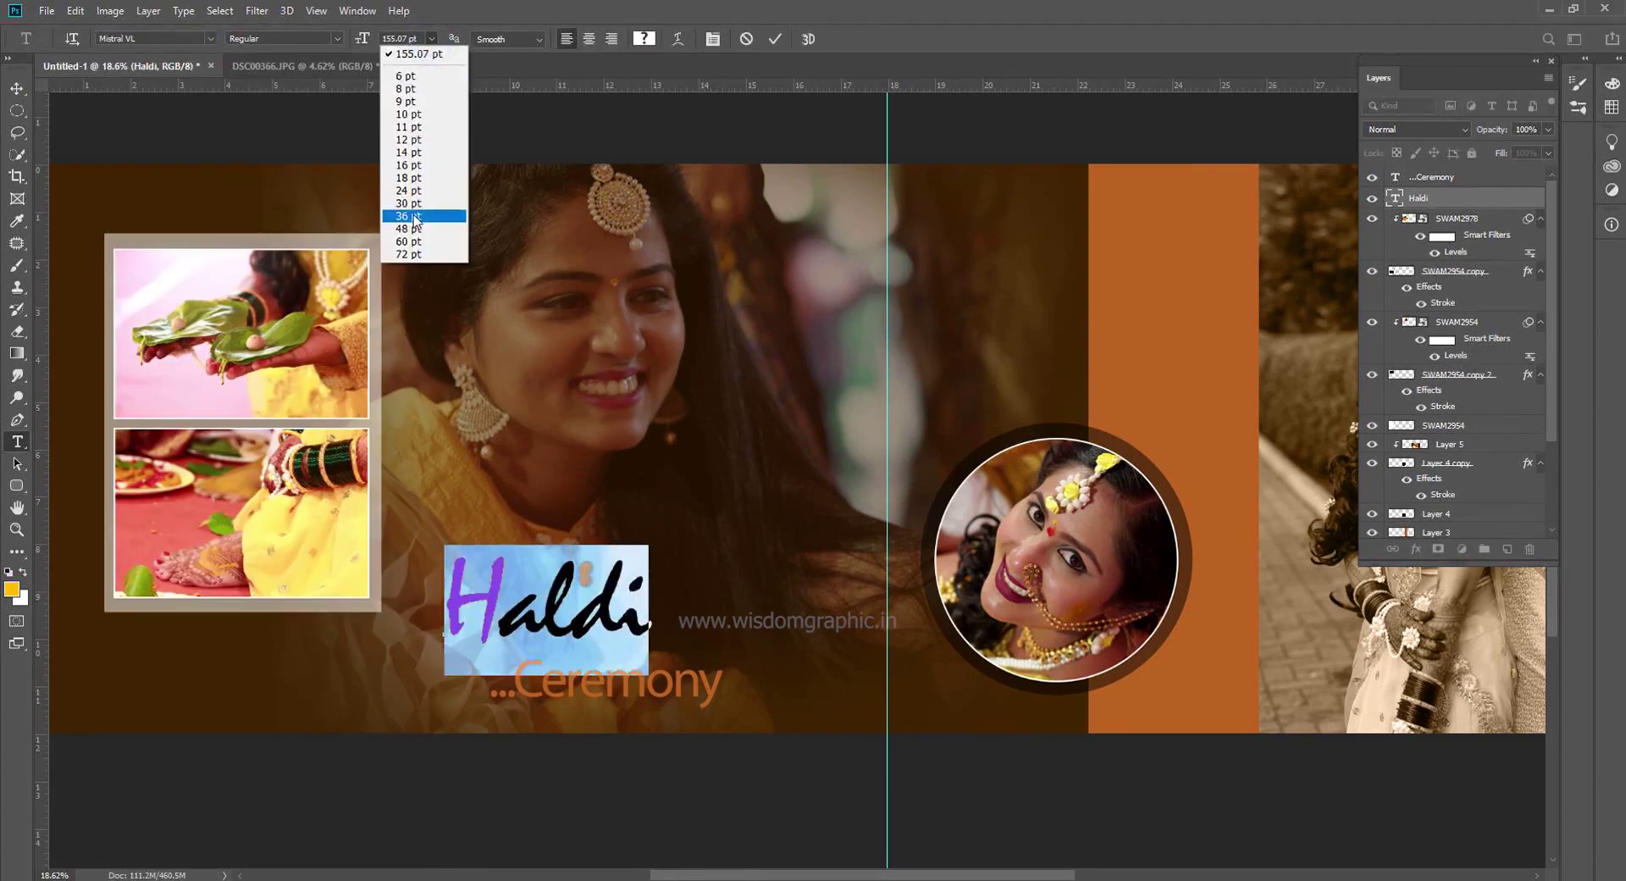
click(421, 219)
drag(375, 44, 441, 68)
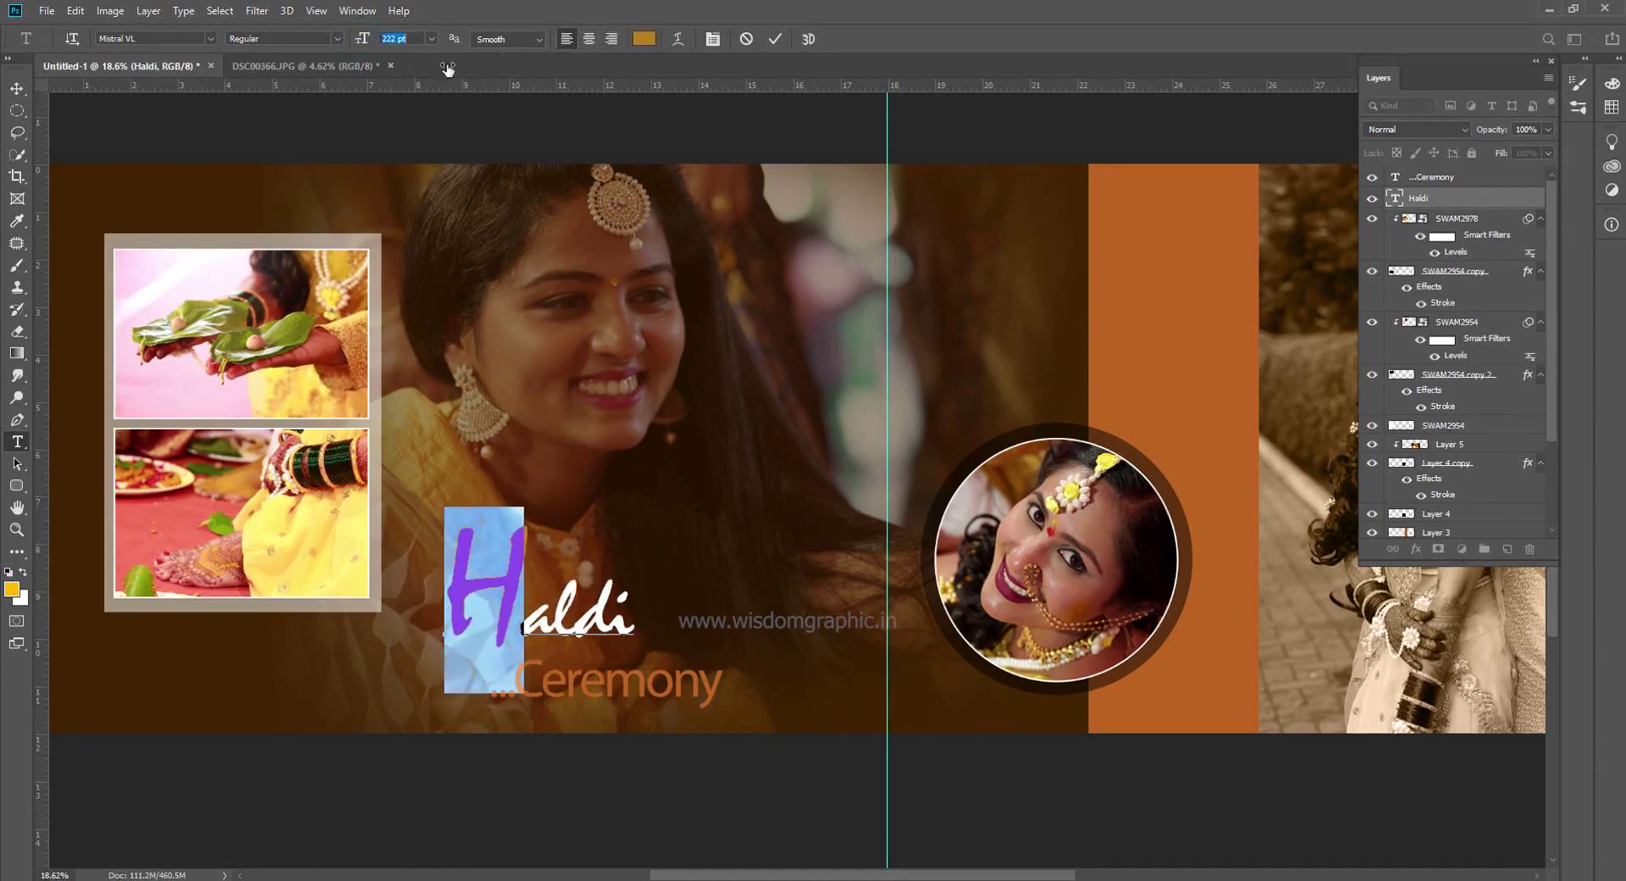
key(ctrl+Return)
Move the Haldi text under the framed detail photos and scale it down to about 69%
drag(493, 552, 214, 619)
key(ctrl+t)
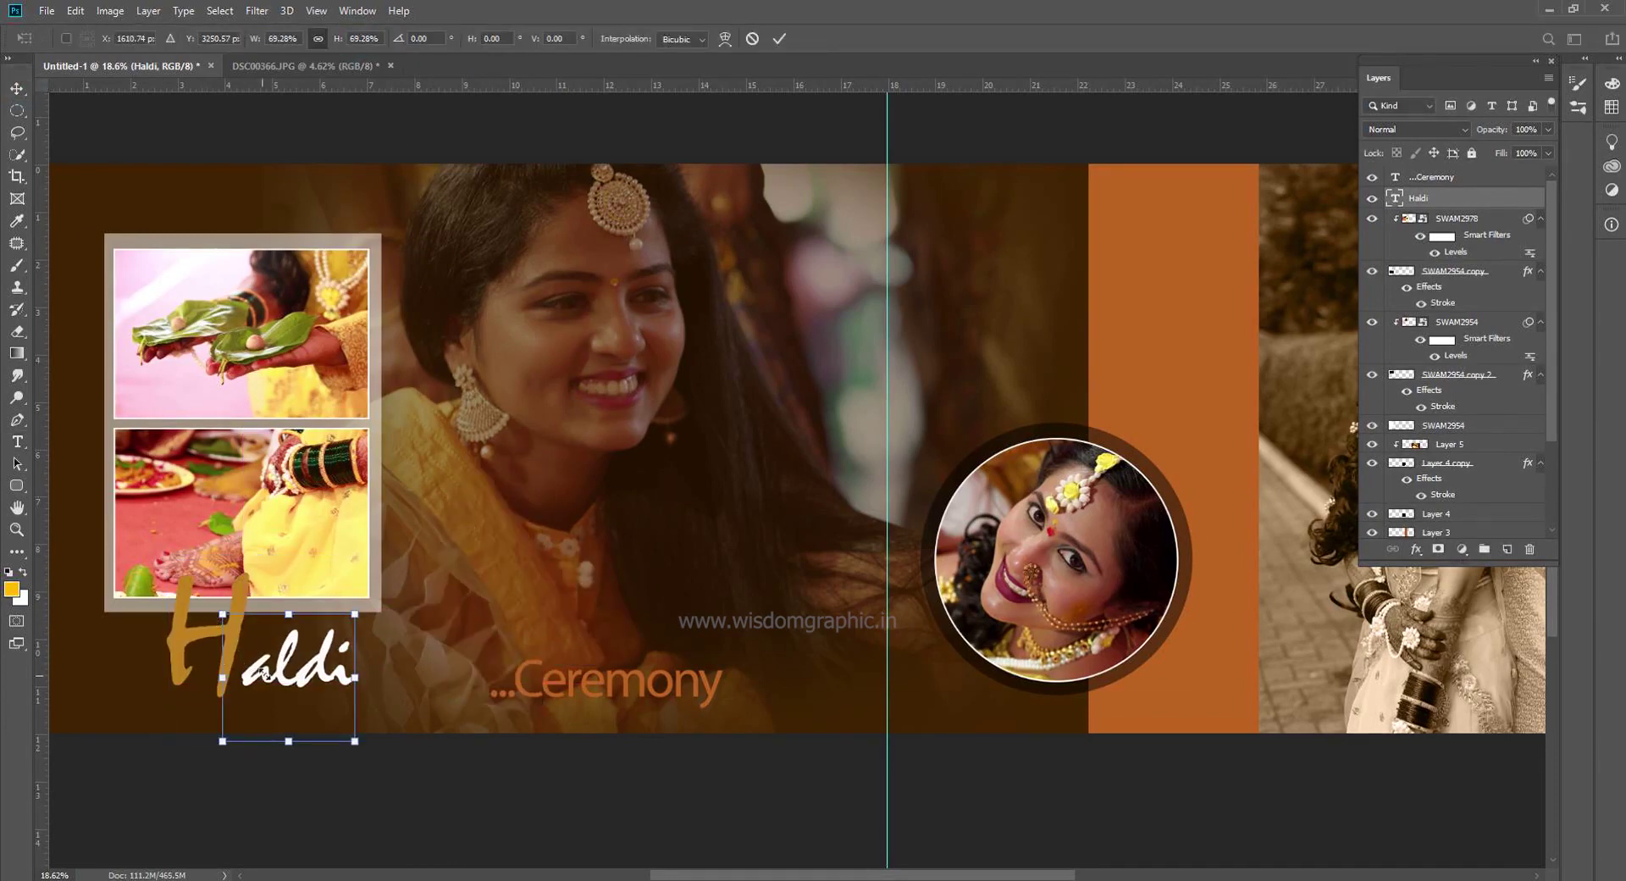
key(Return)
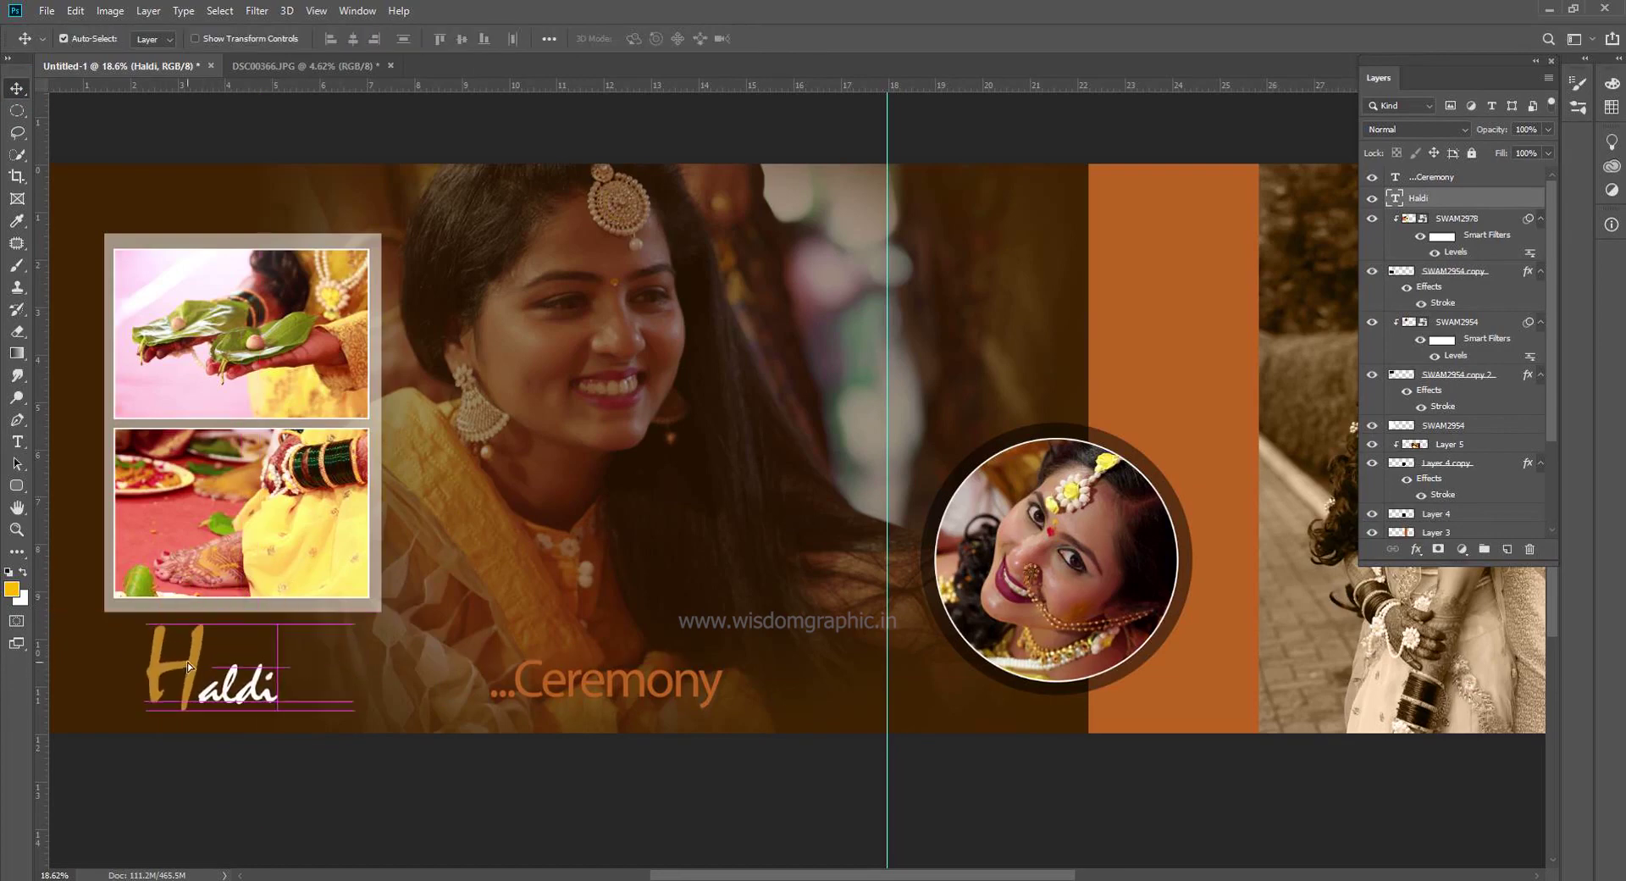
Scale the two framed detail photos and their backing panel down slightly, keeping them above the Haldi title
scroll(415, 692, down, 2)
click(321, 370)
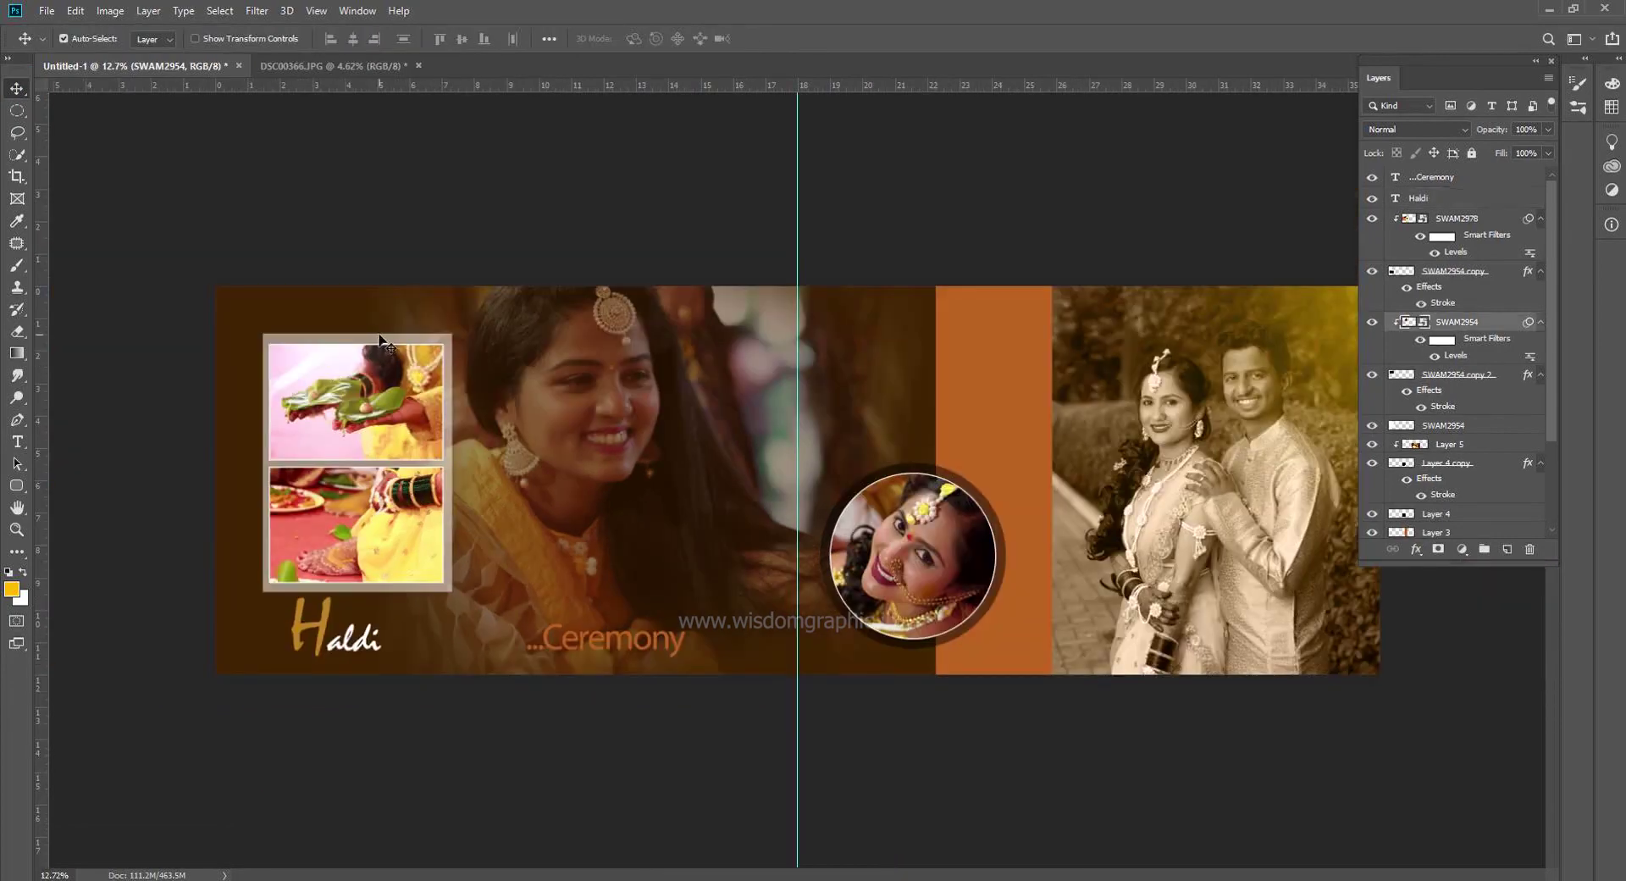
click(1443, 425)
key(ctrl+t)
key(Return)
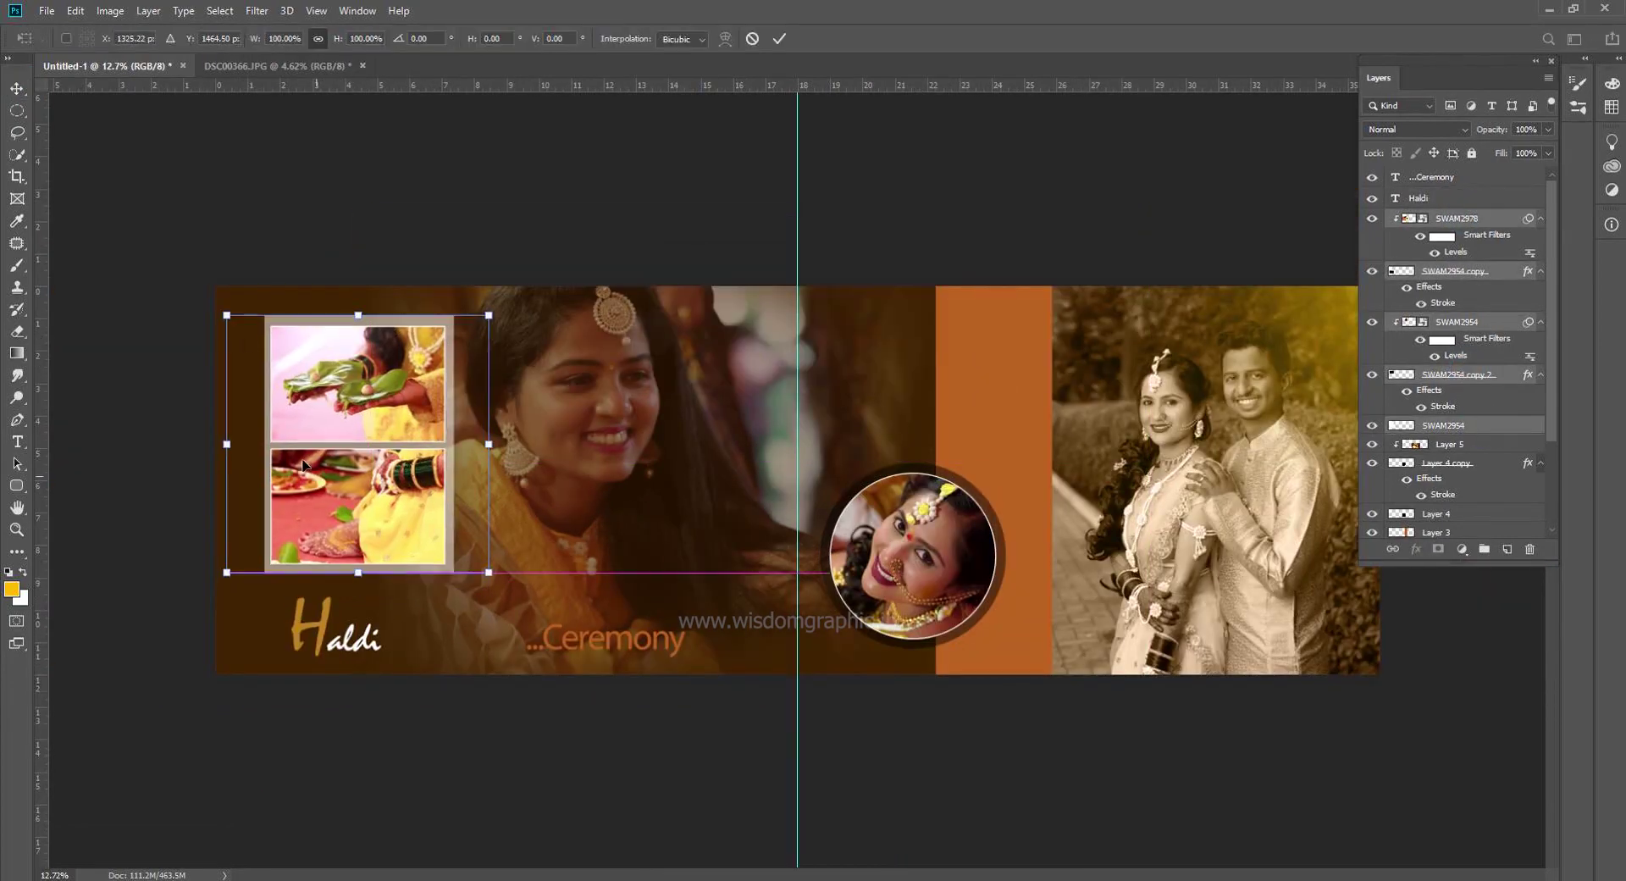
drag(227, 315, 249, 366)
Split the Haldi title into separate "H" and "aldi" text layers placed side by side under the framed photos
double_click(326, 627)
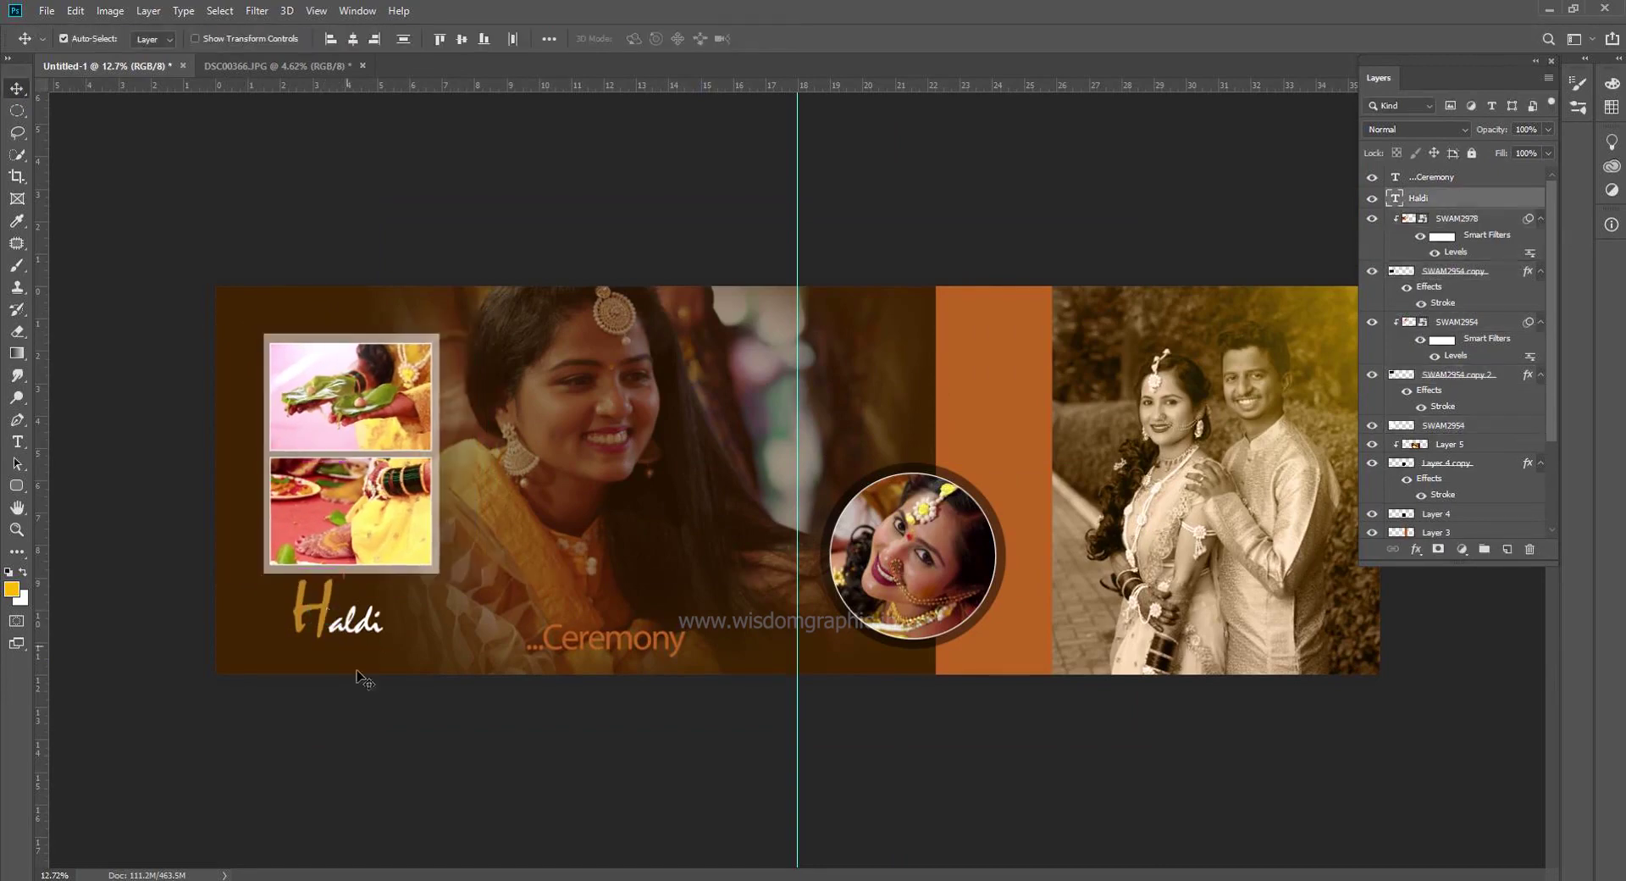
scroll(550, 593, up, 2)
key(BackSpace)
drag(280, 639, 212, 631)
click(240, 642)
text(aldi)
click(16, 88)
Move the Ceremony text beneath the Haldi title and set it in the Milk & Cereal font
drag(547, 687, 307, 684)
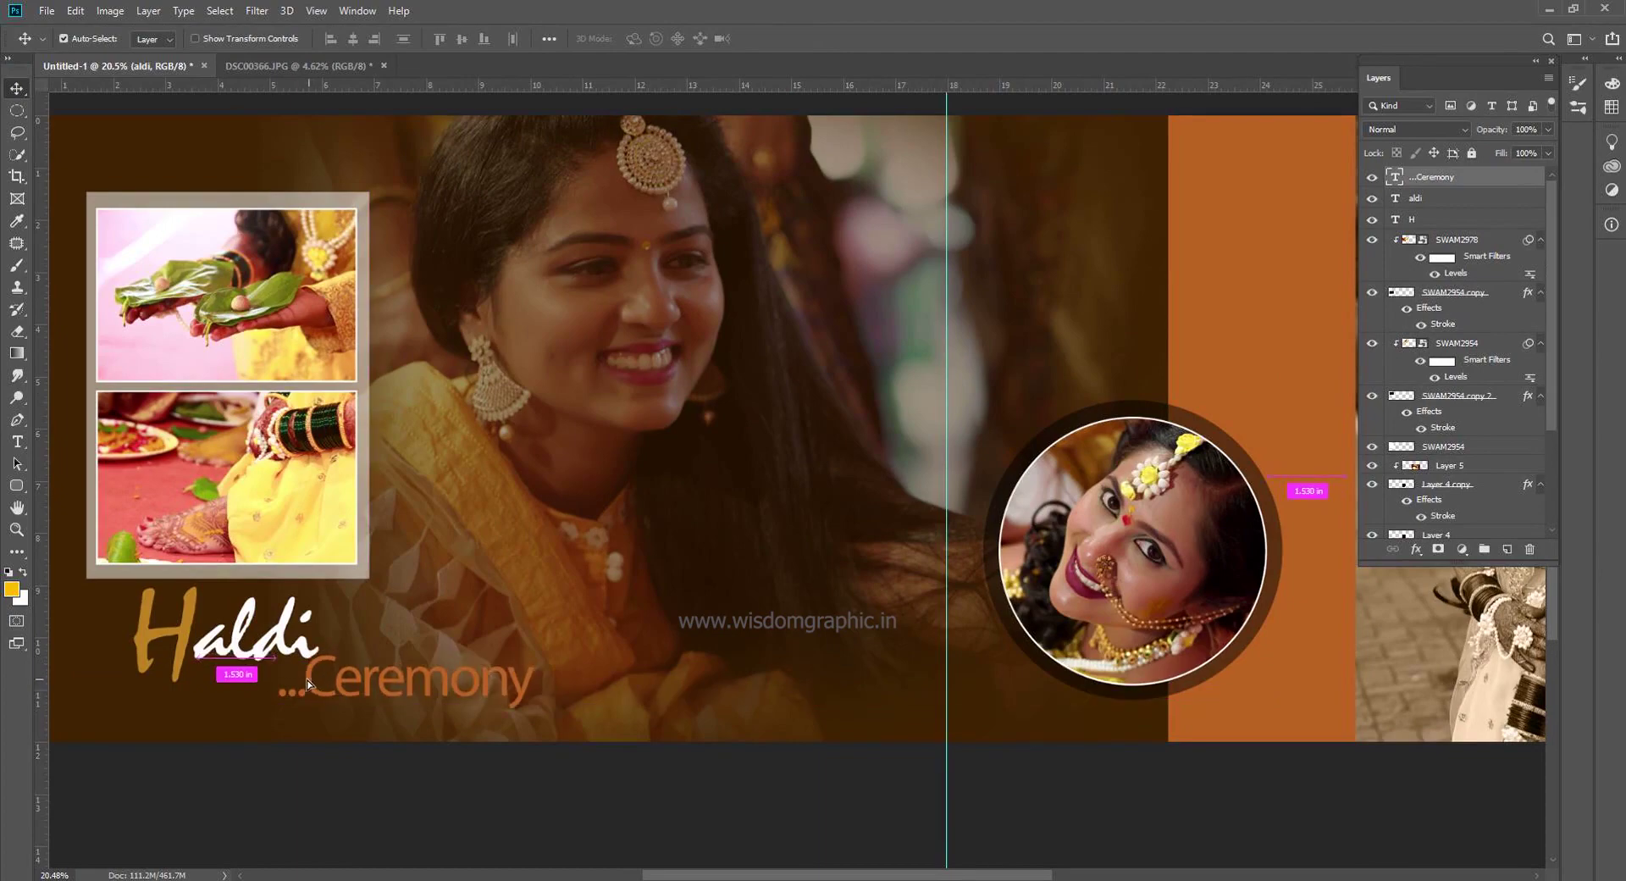
click(208, 38)
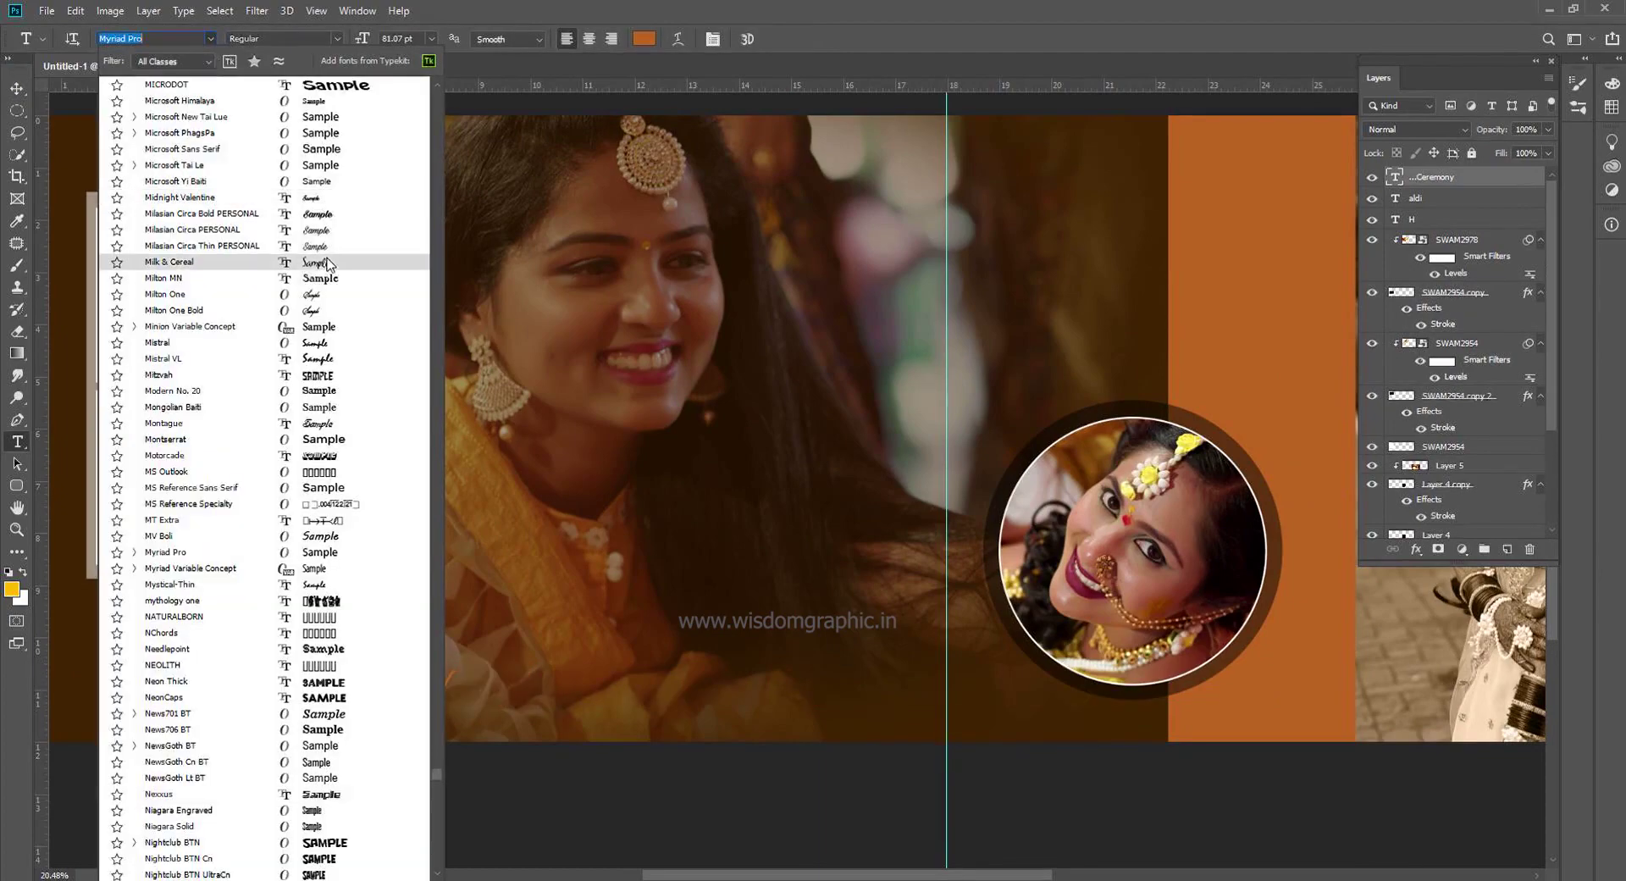
click(326, 258)
click(16, 87)
mouse_move(355, 683)
mouse_down()
mouse_move(330, 678)
mouse_move(343, 665)
mouse_up()
scroll(330, 678, up, 4)
scroll(343, 665, down, 5)
Set the Ceremony text in the 4YEOstamp font at 64.07 pt and place it beneath the Haldi title
key(t)
click(207, 38)
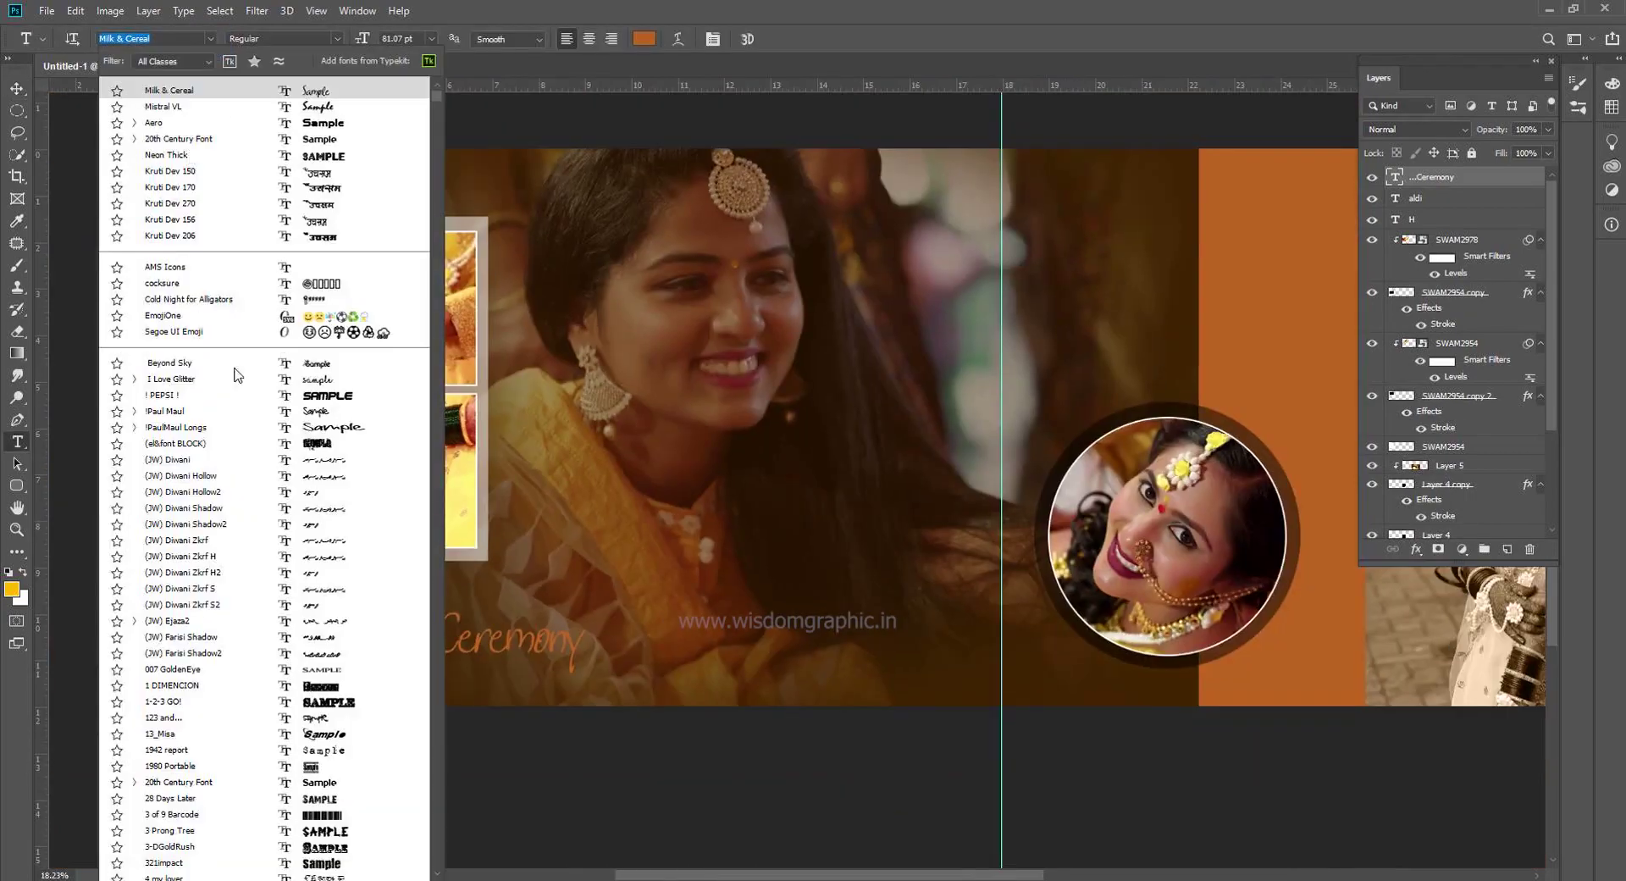
scroll(303, 521, down, 10)
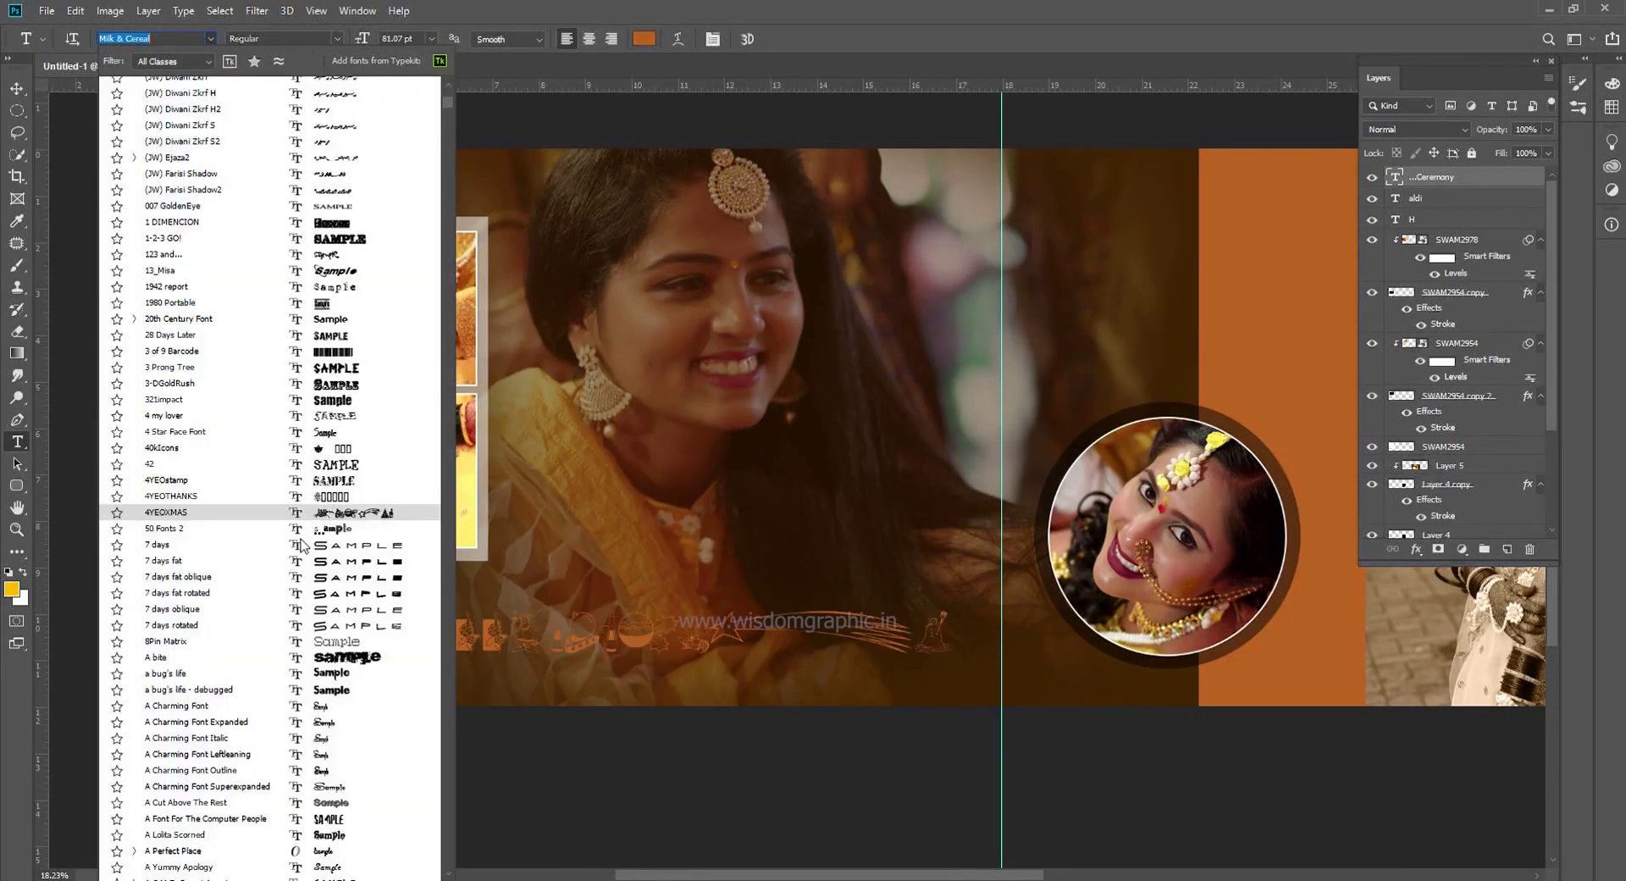
click(321, 481)
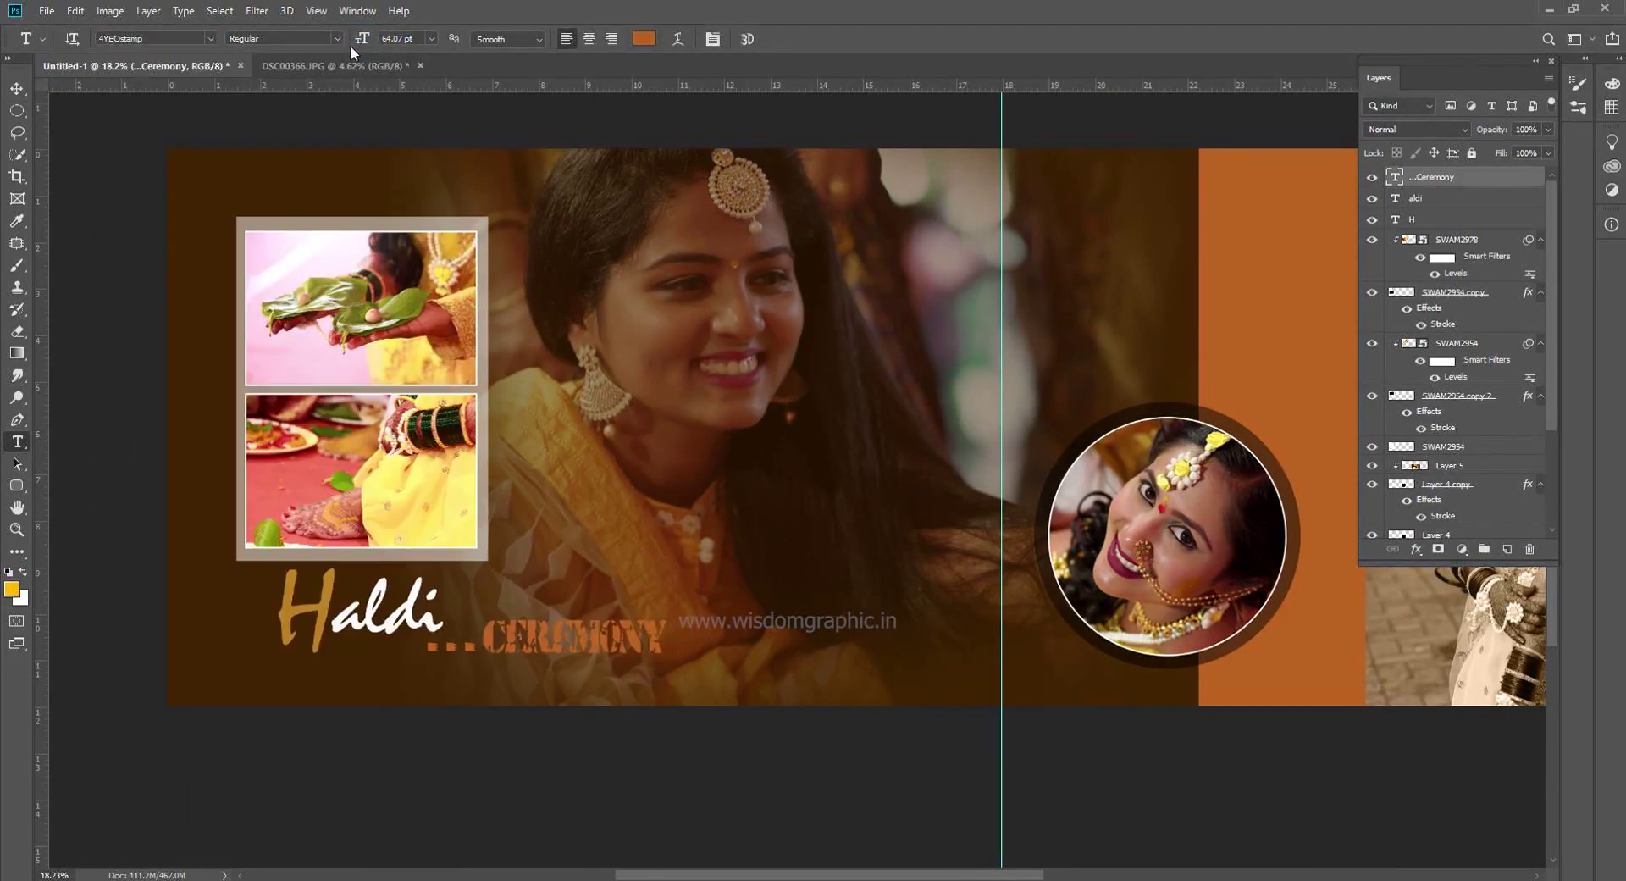
key(v)
Recolour the Ceremony text a slightly lighter orange
key(t)
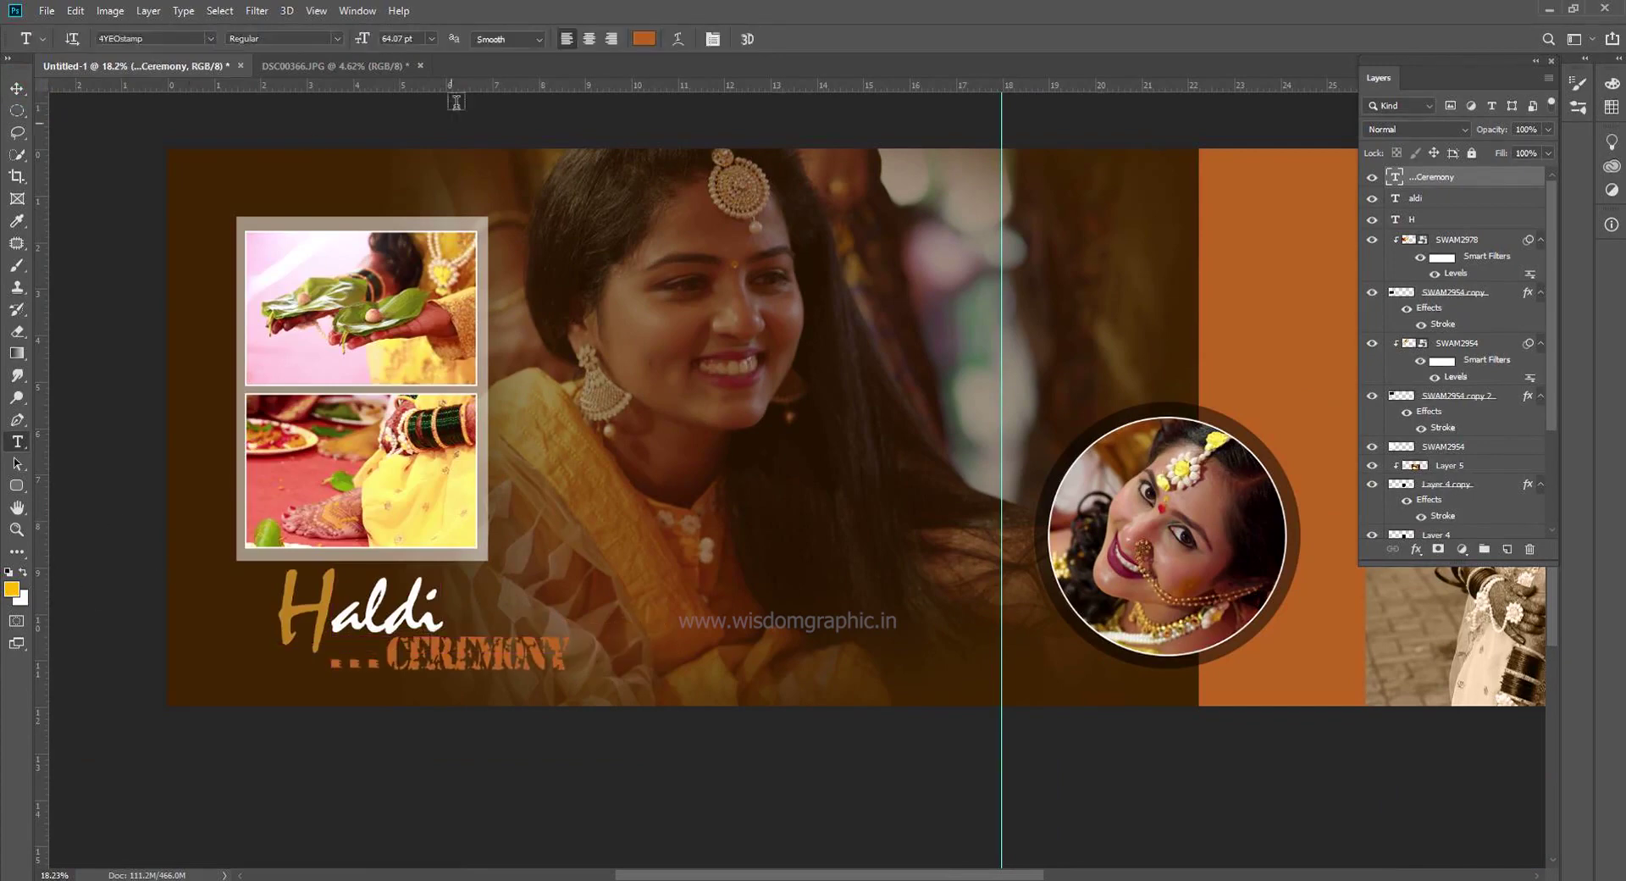
click(643, 38)
click(668, 581)
click(17, 88)
Set the Ceremony text size to 43.07 pt and its letter tracking to 235
scroll(308, 554, up, 3)
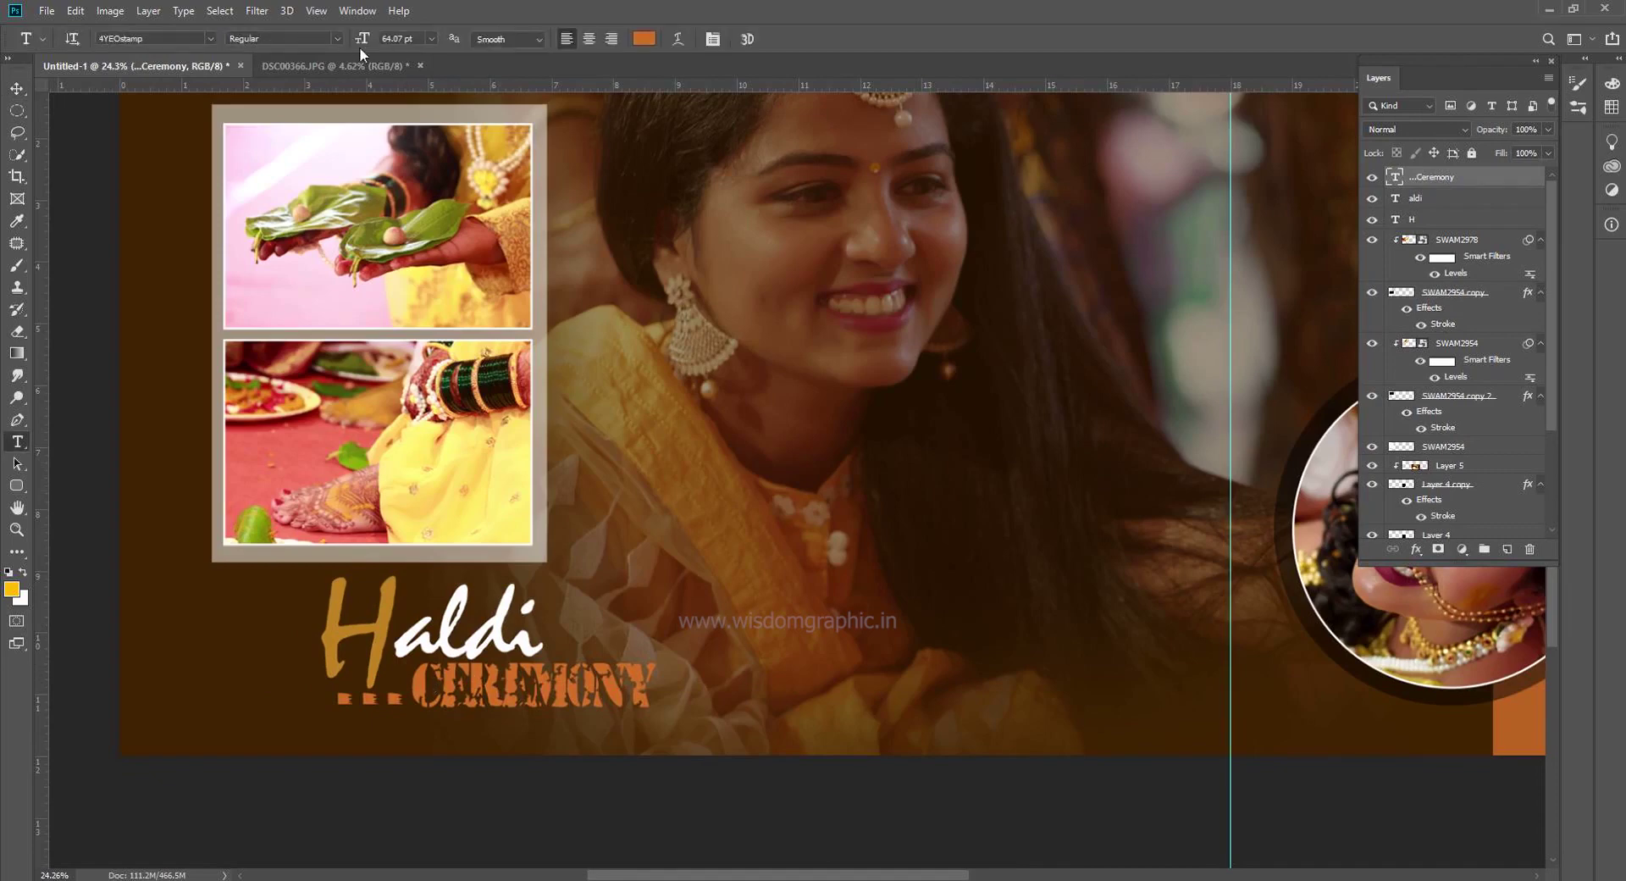
drag(360, 49, 357, 48)
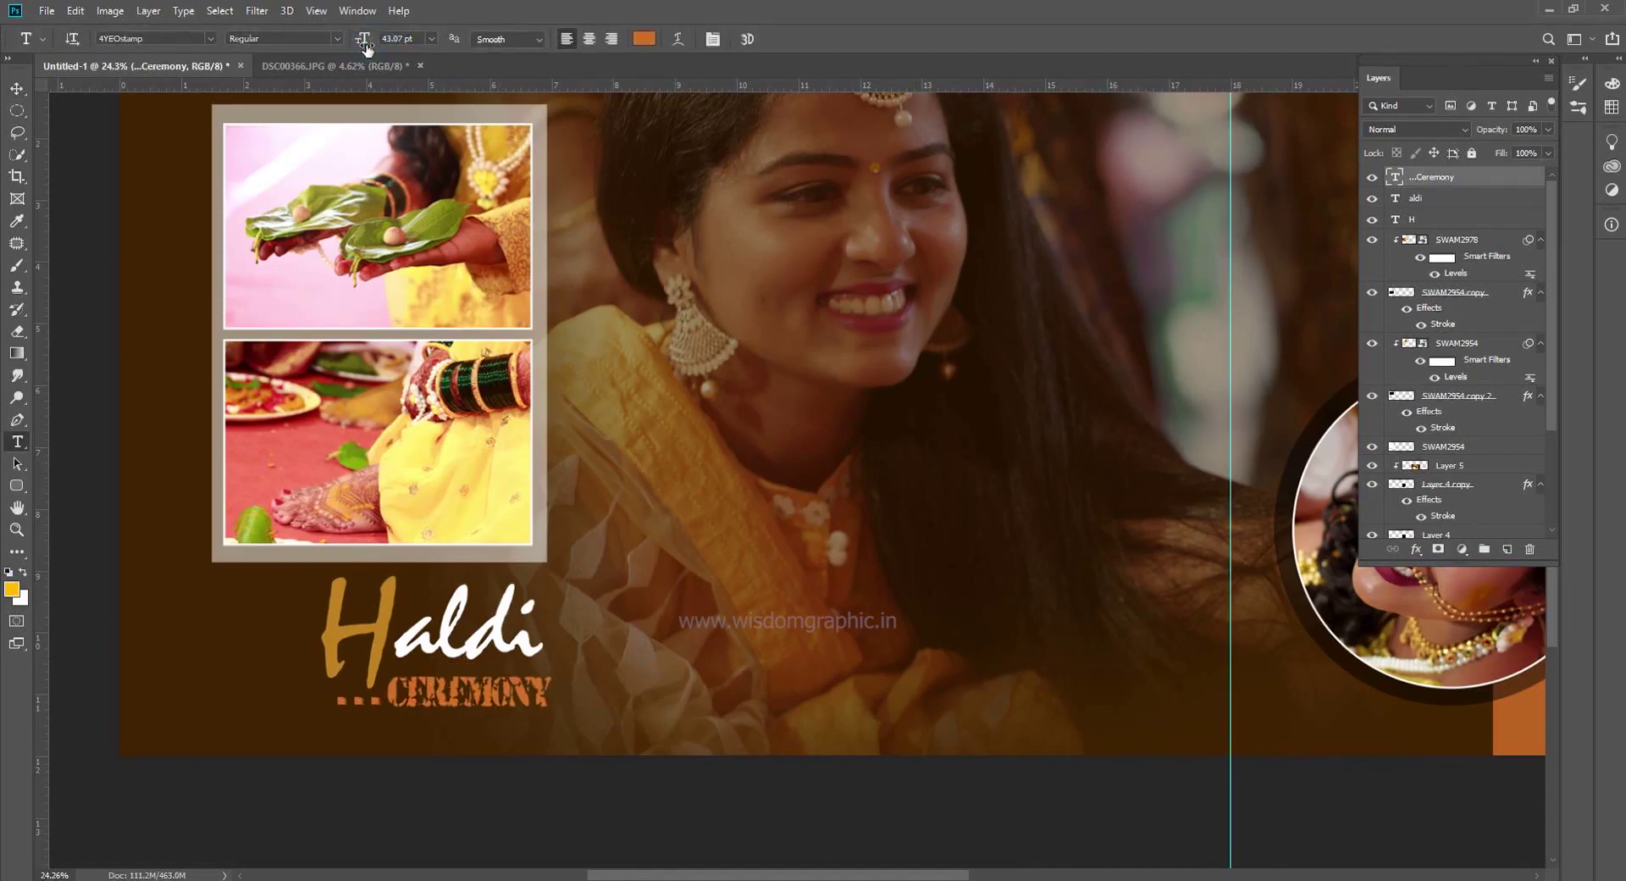
click(712, 39)
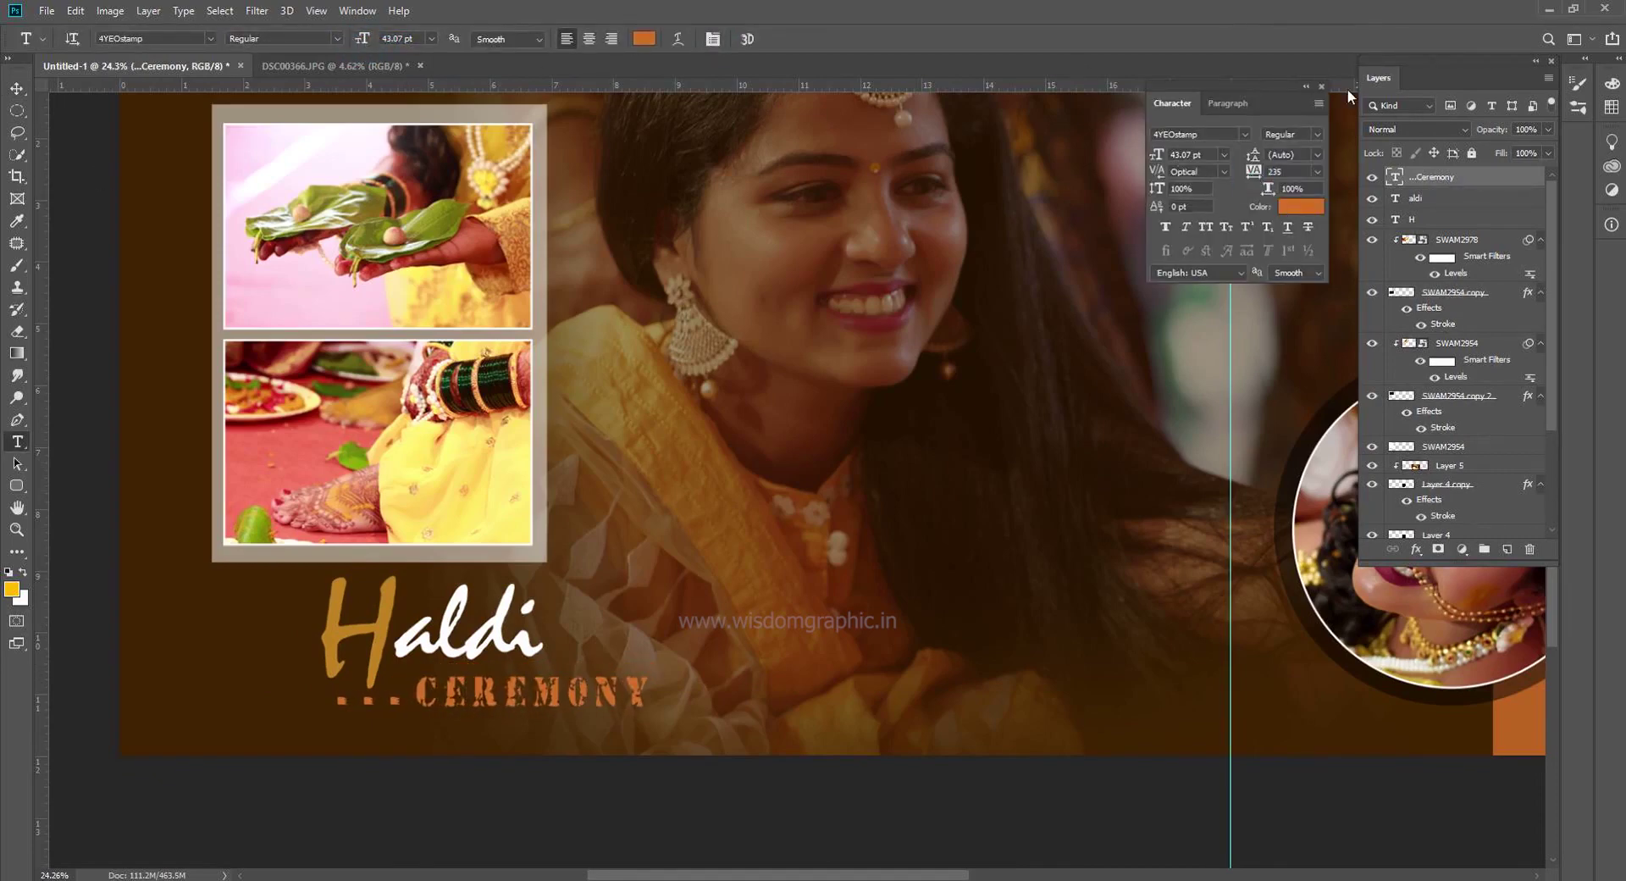
click(1322, 85)
click(17, 88)
Set the opacity of the large bride photo to 100%
scroll(859, 509, down, 5)
click(559, 483)
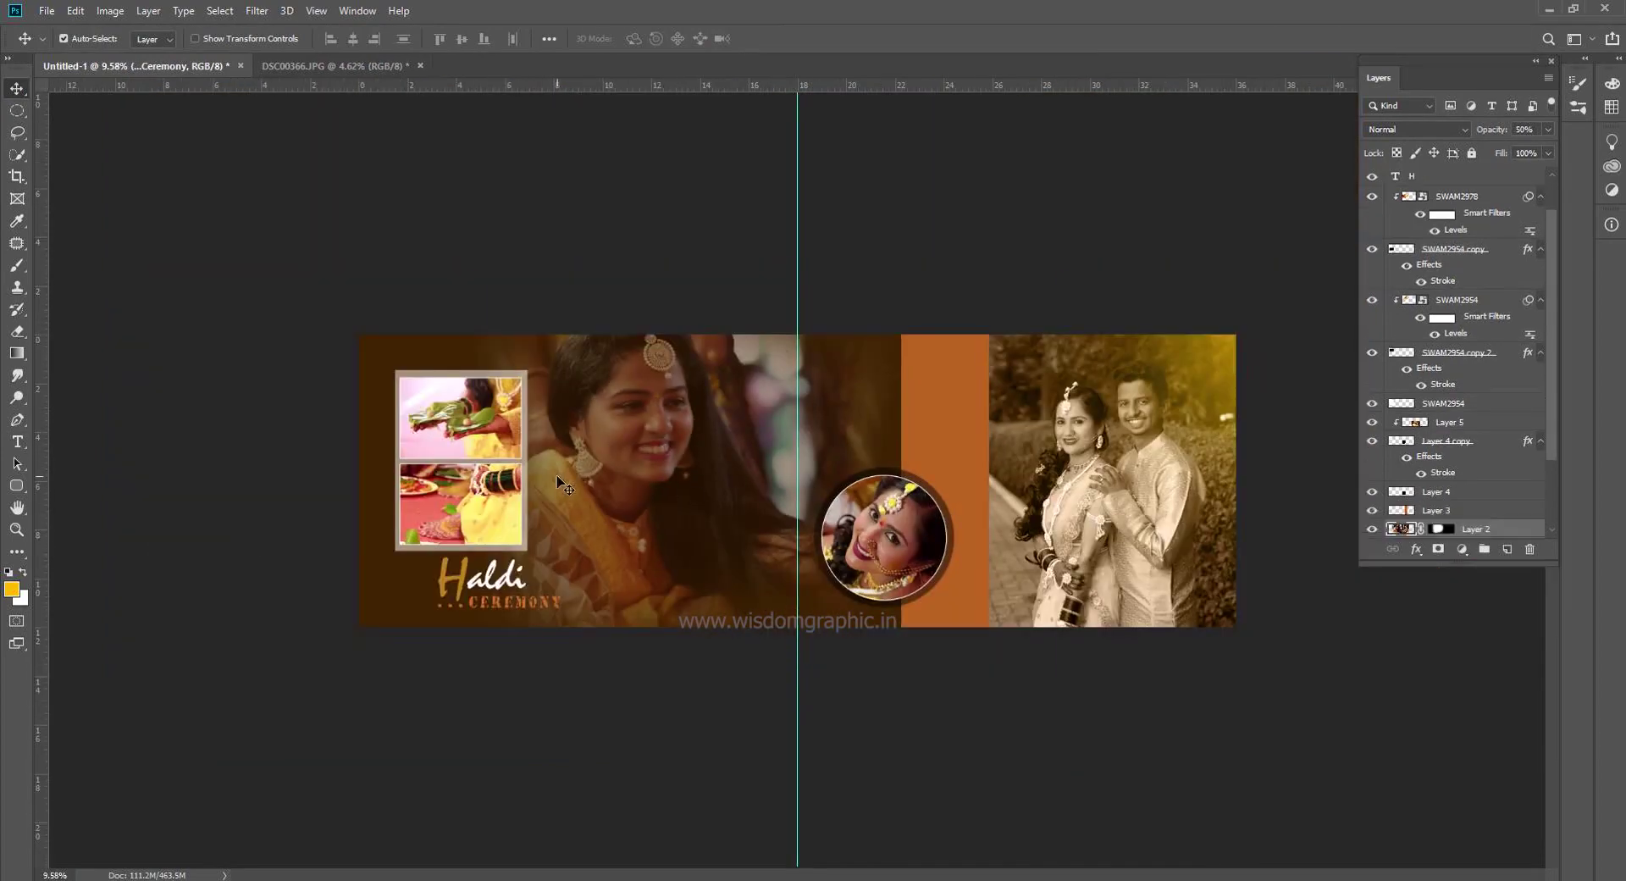
click(1548, 128)
drag(1512, 148, 1537, 147)
Move the Color Lookup 1 adjustment above the large bride photo's layer so it affects all layers beneath, and select the bride photo
scroll(1490, 475, down, 3)
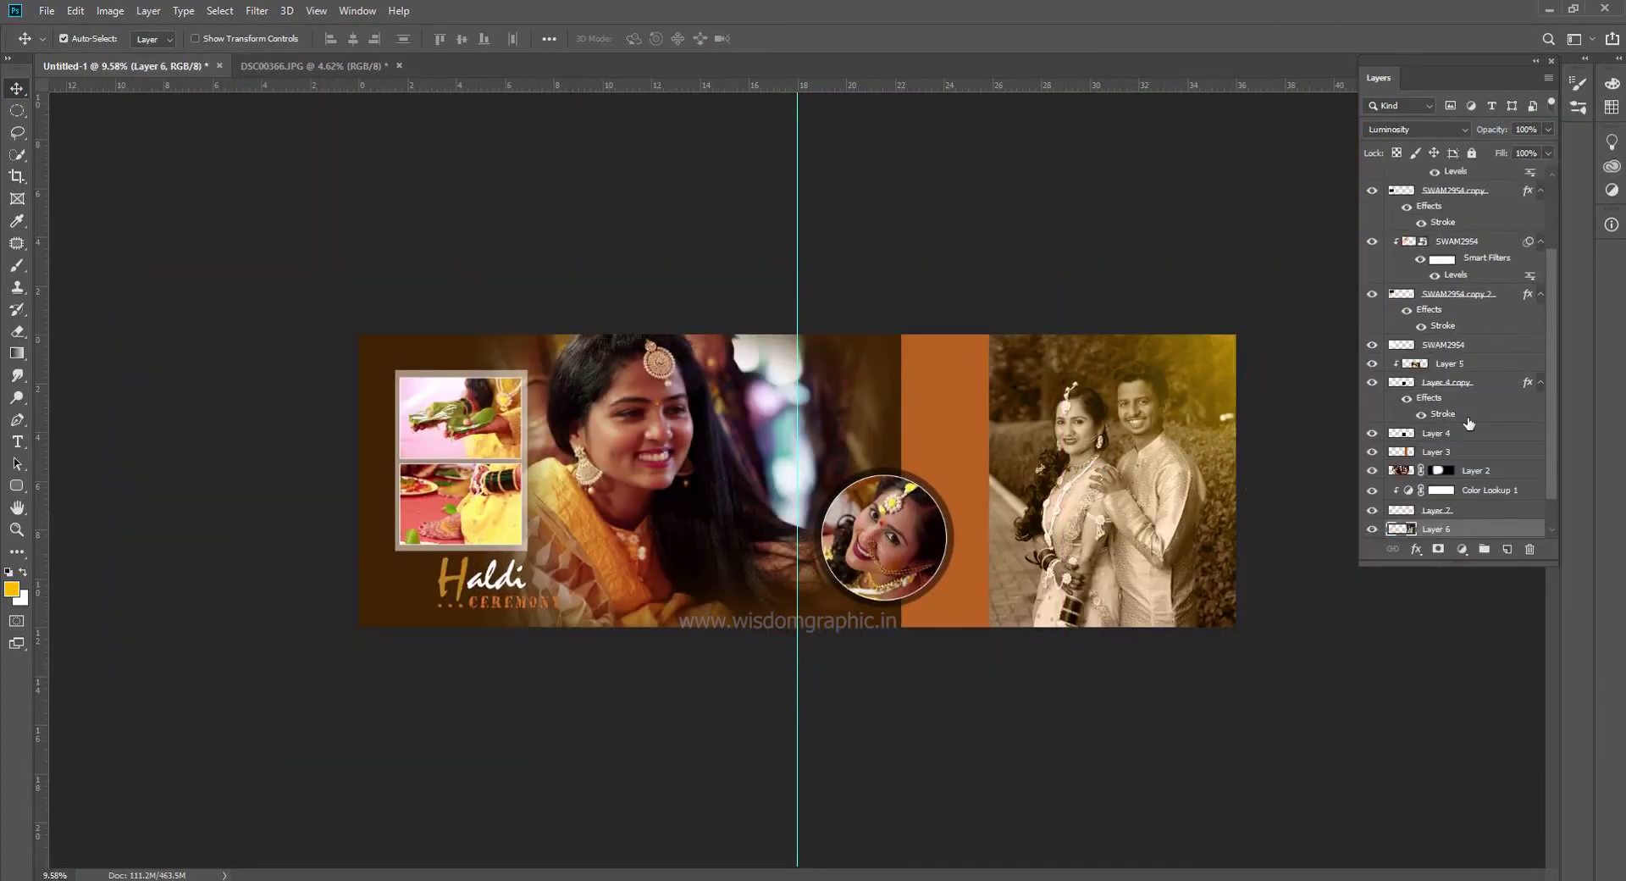
click(1497, 477)
key(ctrl+bracketright)
ctrl+click(709, 432)
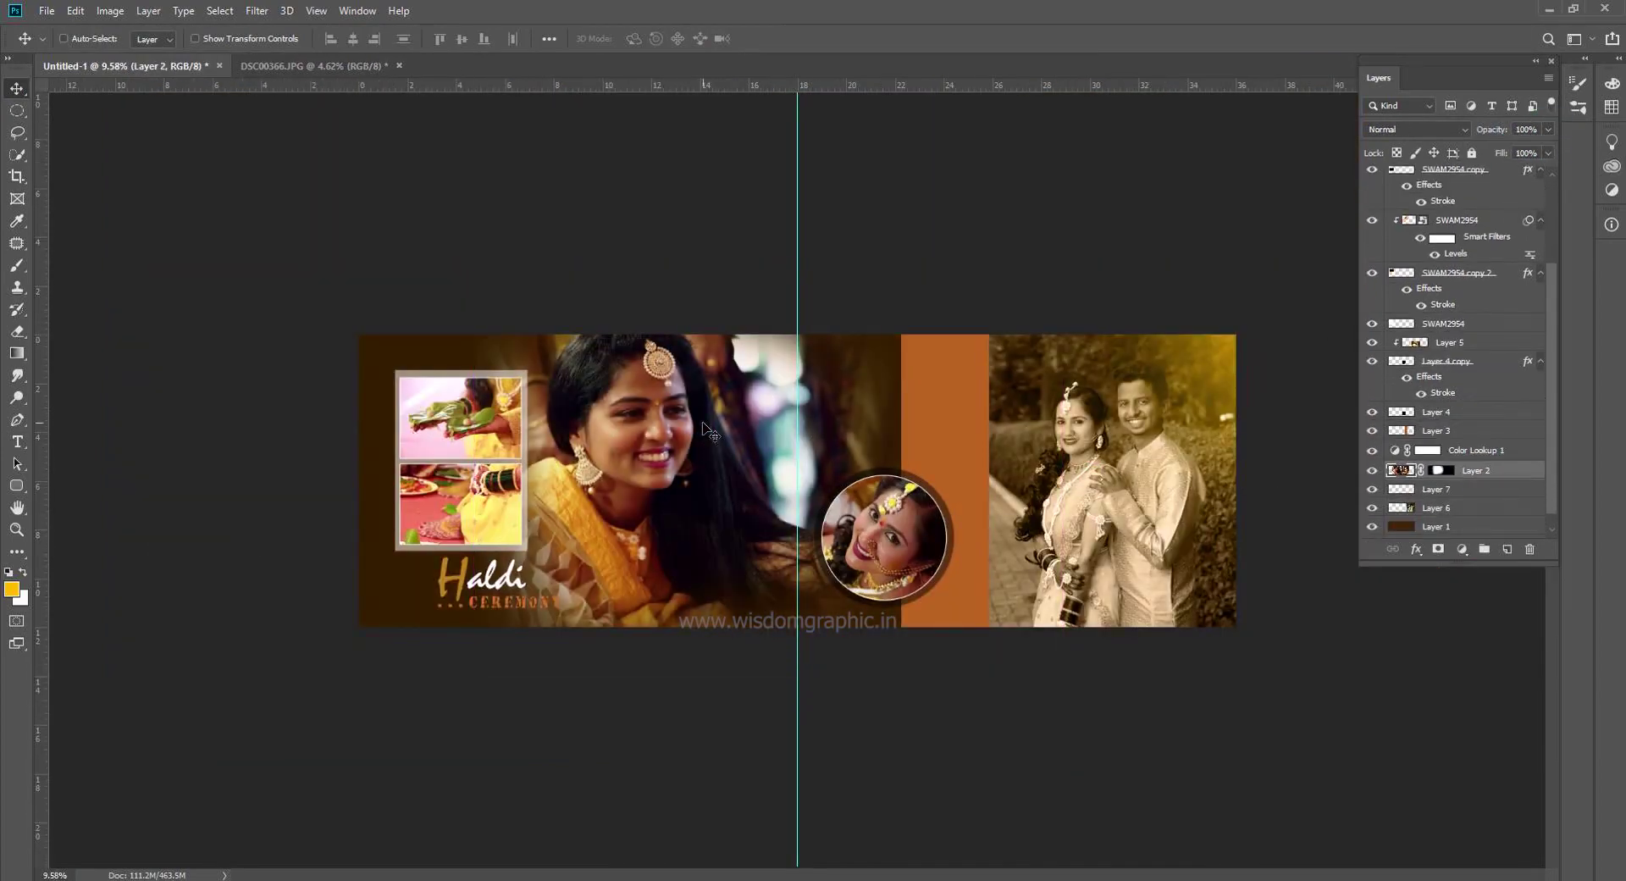
Set the large bride photo's blend mode to Luminosity and move its layer beneath Layer 6
click(1449, 129)
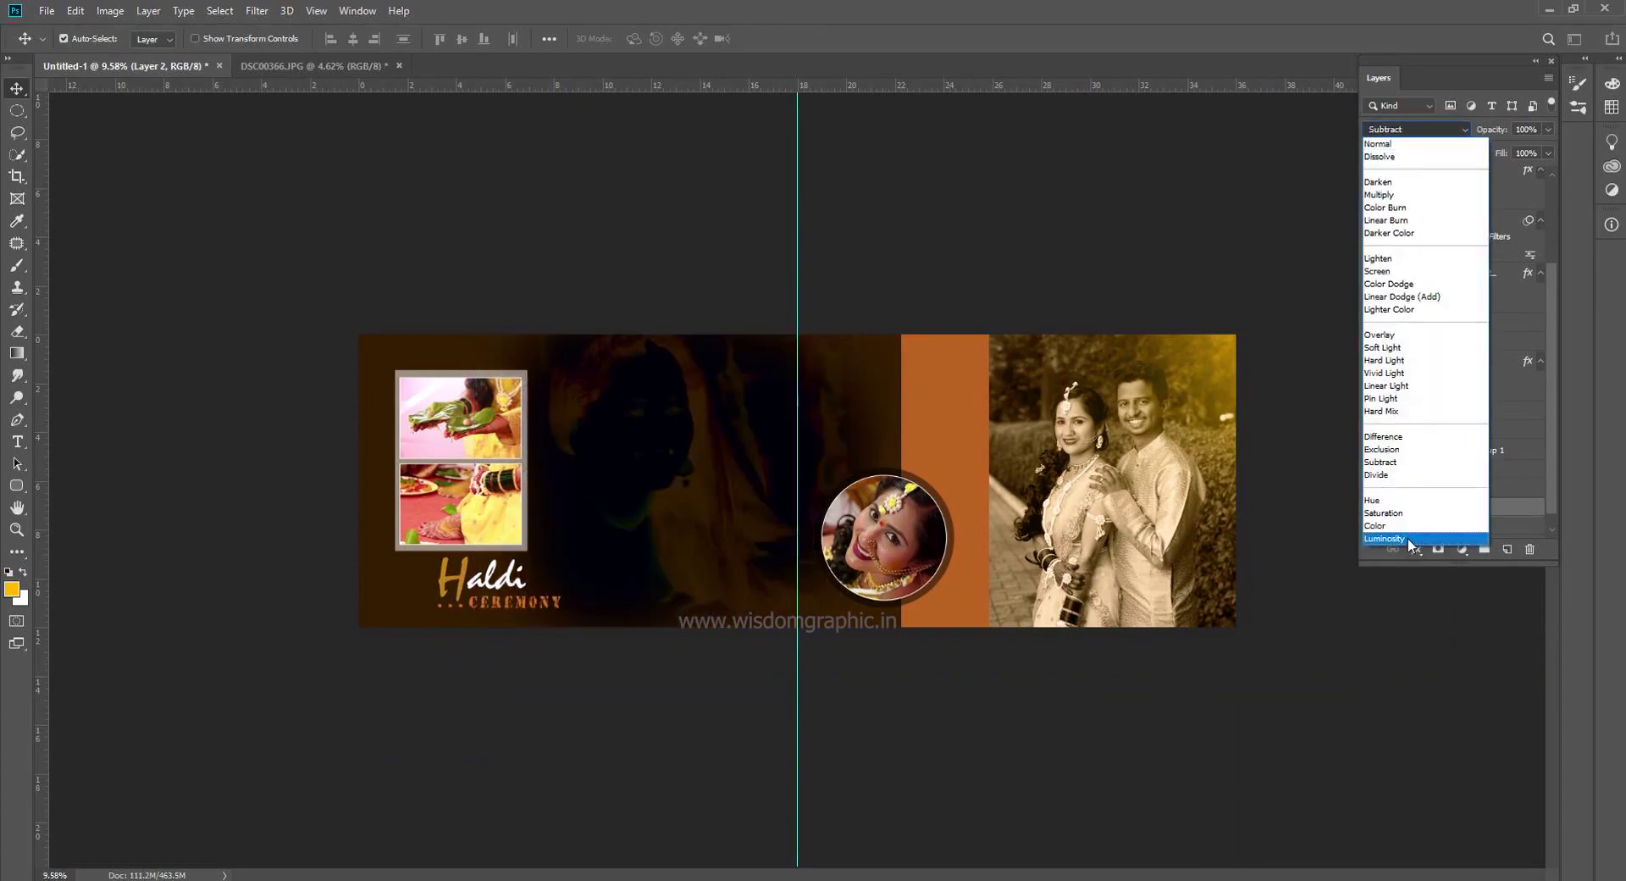
click(1398, 518)
drag(609, 550, 602, 571)
scroll(692, 514, up, 2)
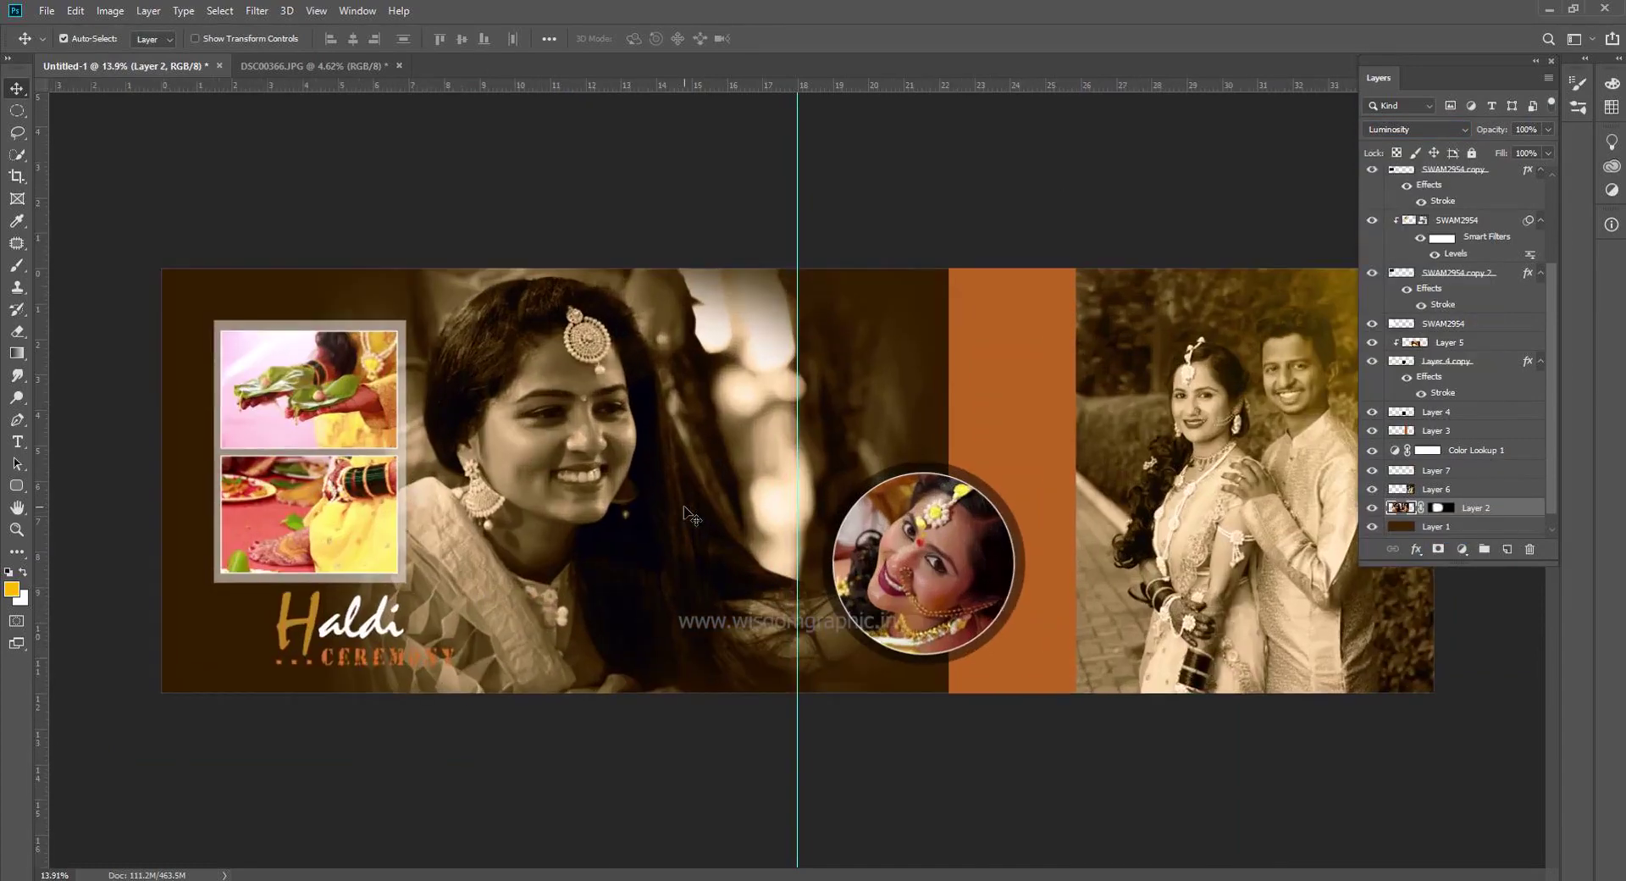
On a new layer below the bride photo, stamp yellow bokeh lights over the dark background with a bokeh brush
key(b)
right_click(592, 627)
scroll(766, 765, up, 5)
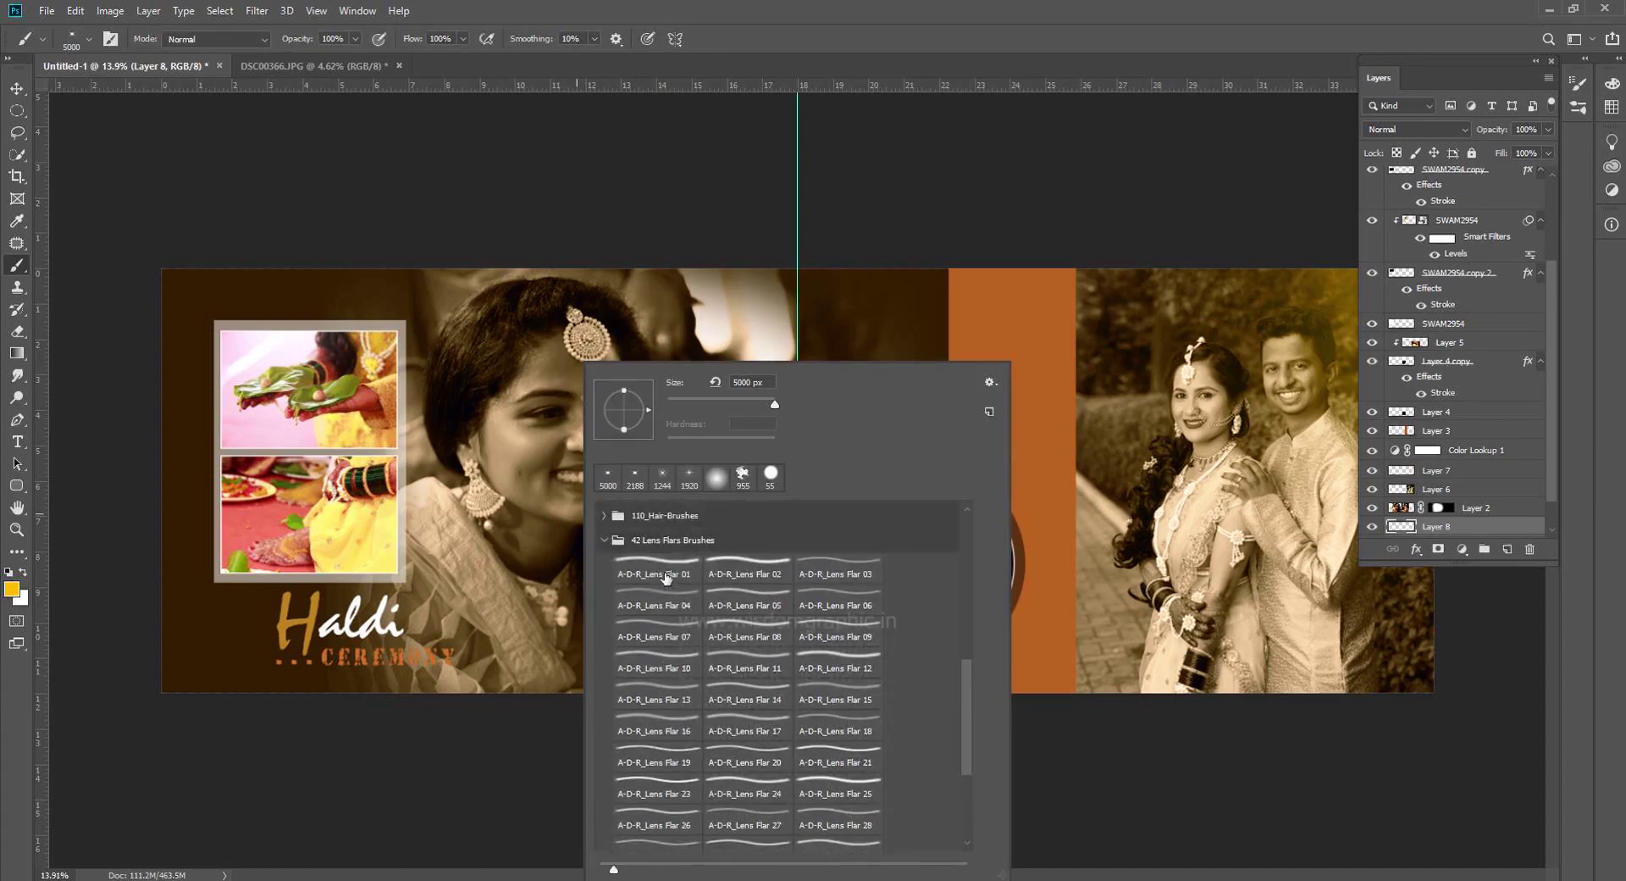
double_click(767, 765)
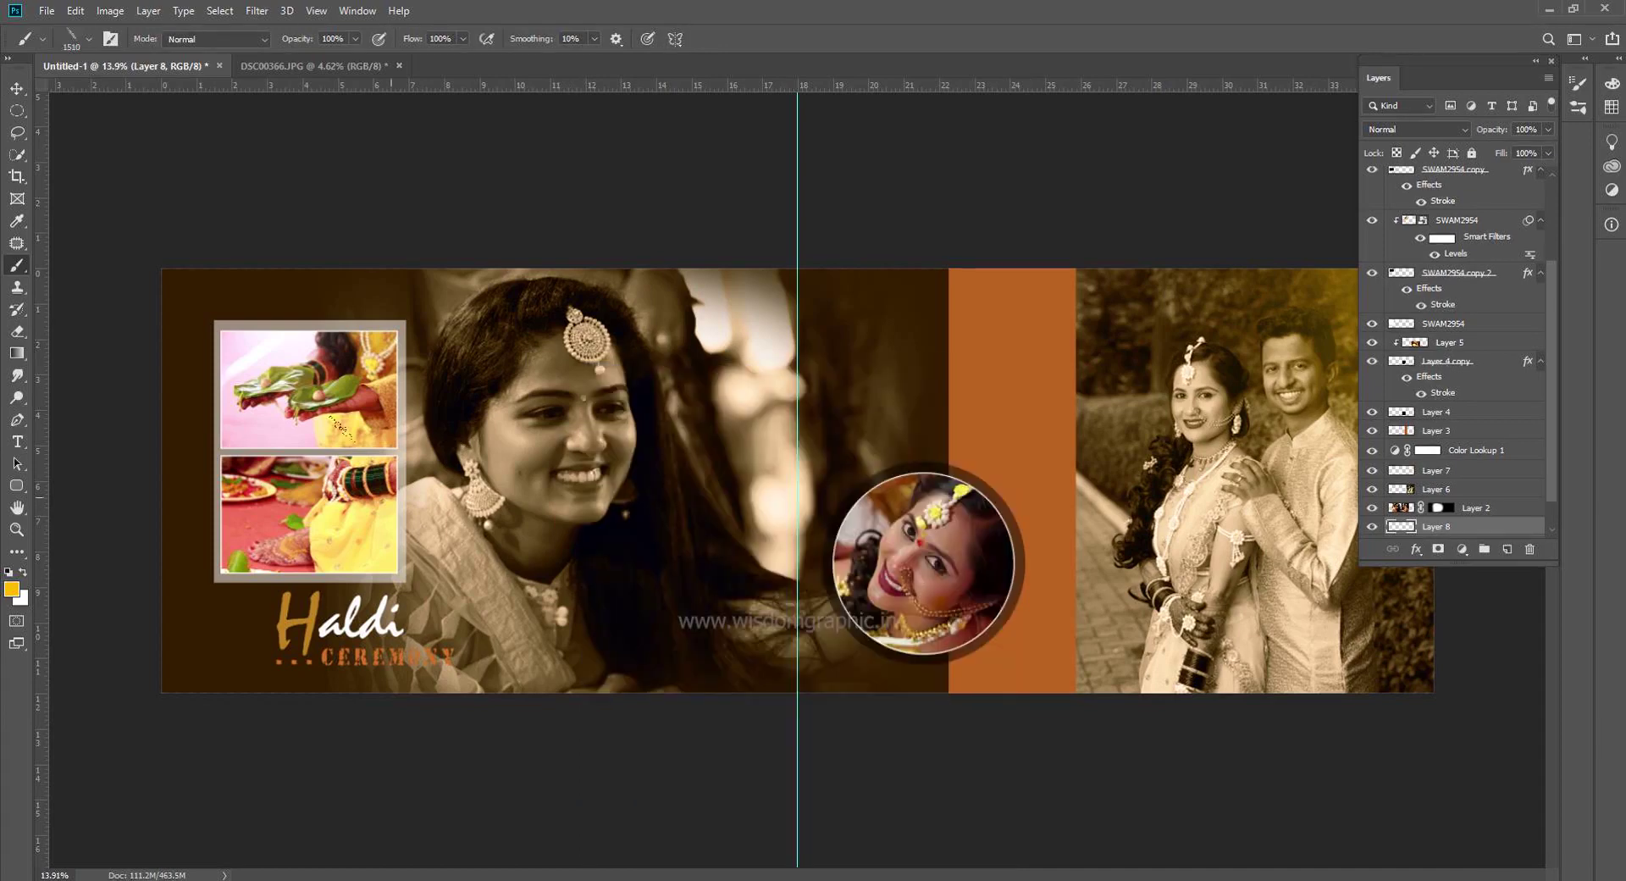
right_click(356, 674)
double_click(624, 824)
mouse_move(181, 508)
mouse_down()
mouse_move(182, 460)
mouse_move(128, 559)
mouse_move(509, 786)
mouse_up()
scroll(1061, 773, down, 2)
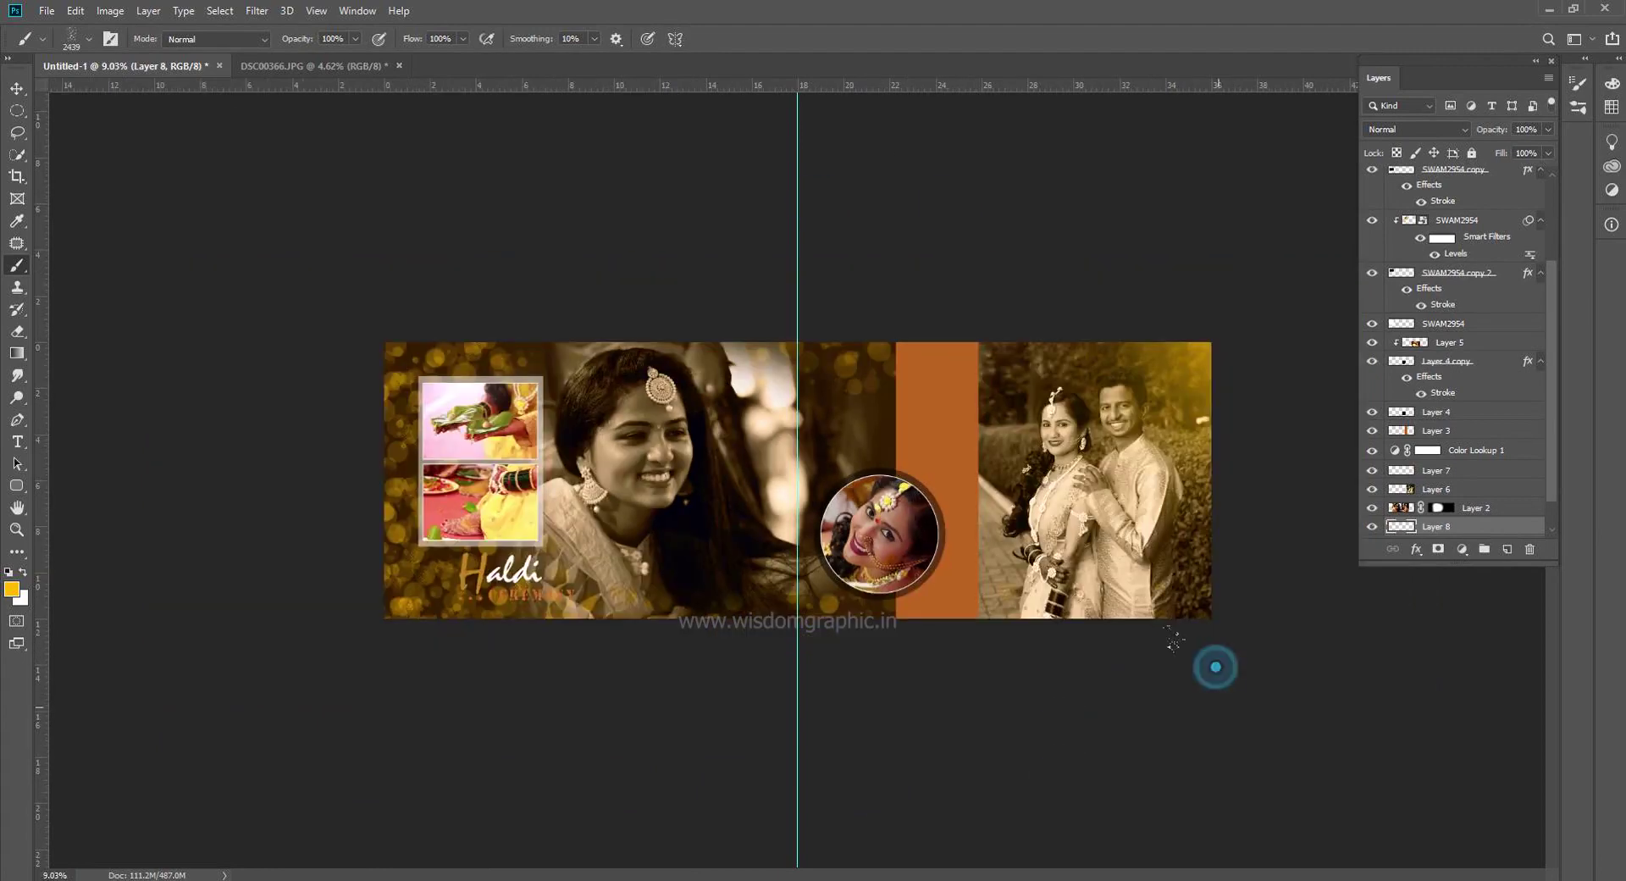
Set the bokeh layer's opacity to 25%
key(v)
scroll(797, 481, up, 1)
key(2)
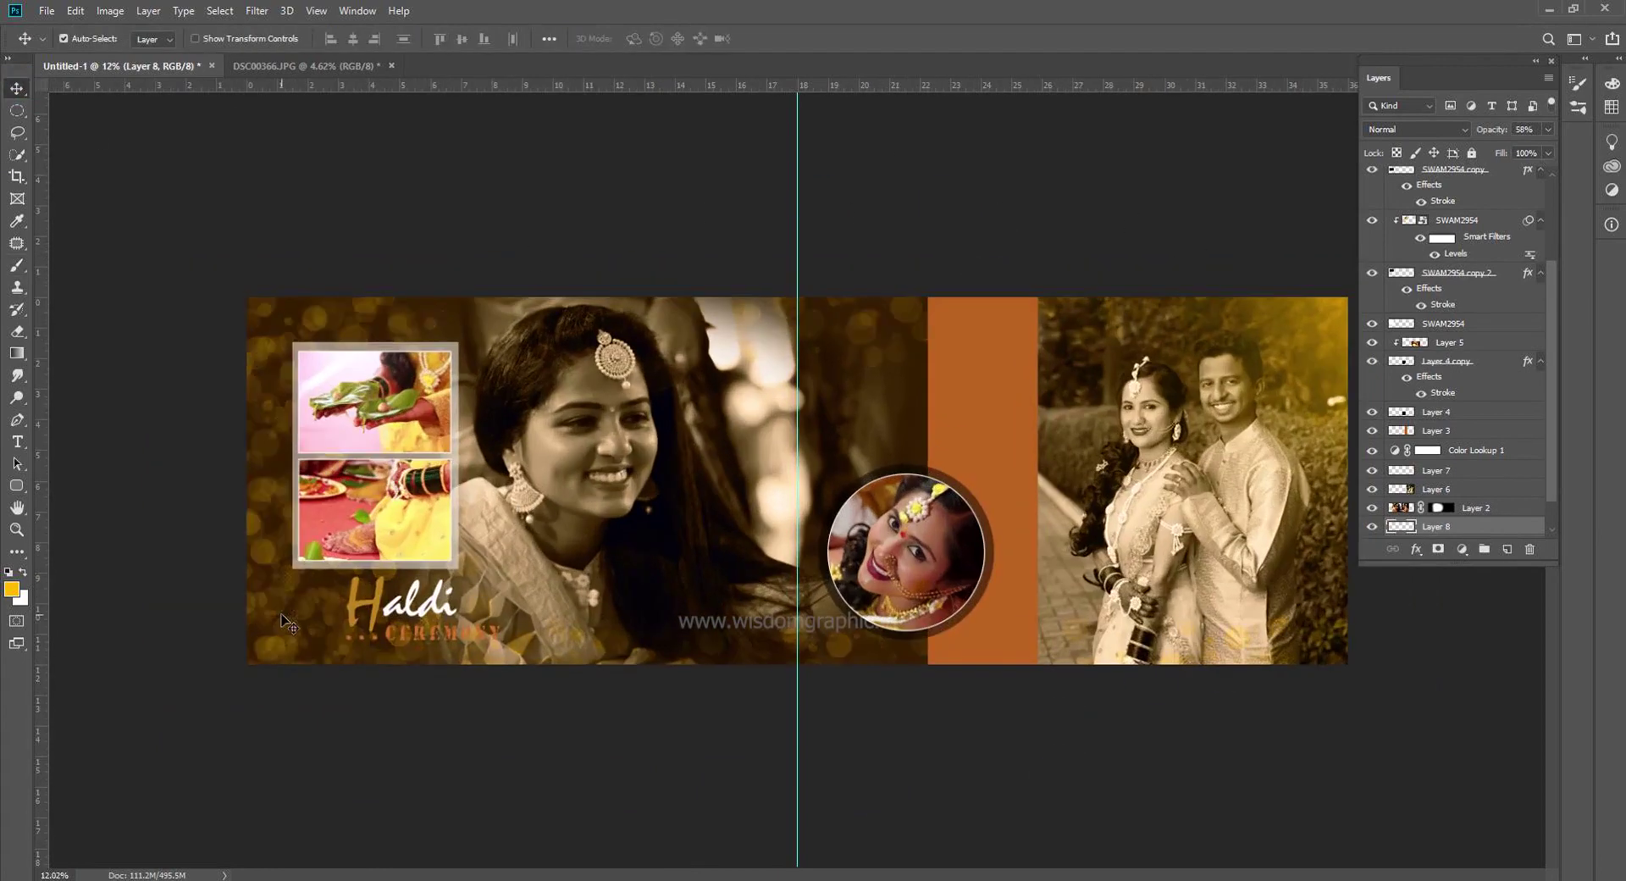
On another new layer, stamp smaller yellow bokeh dots around the framed photos with a 1960 px bokeh brush
click(1508, 549)
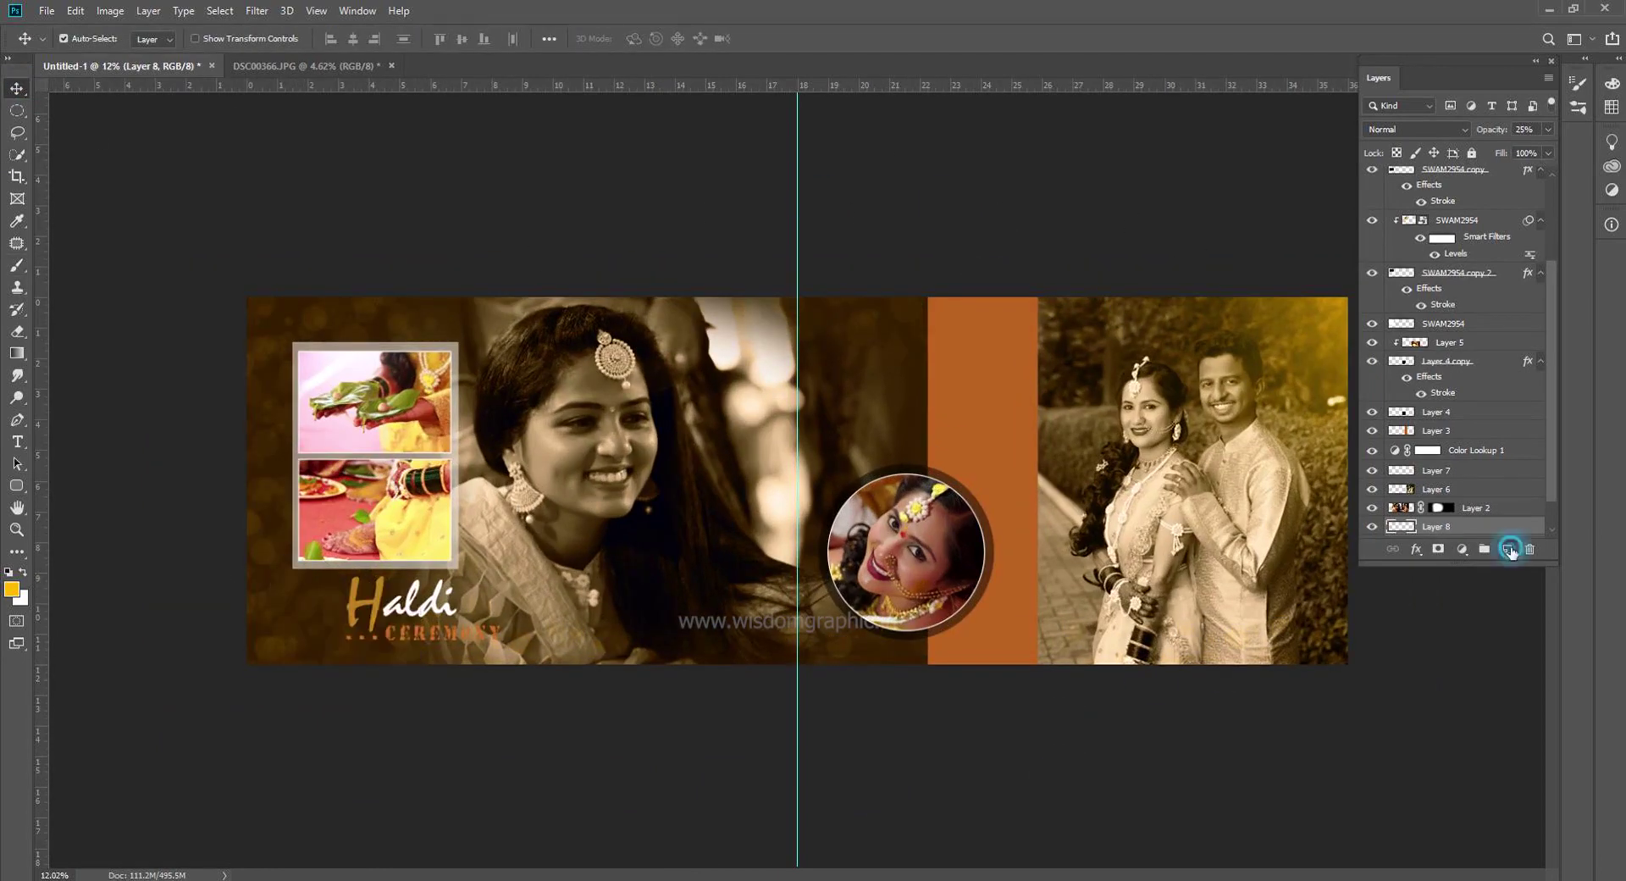
key(b)
right_click(735, 625)
key(Escape)
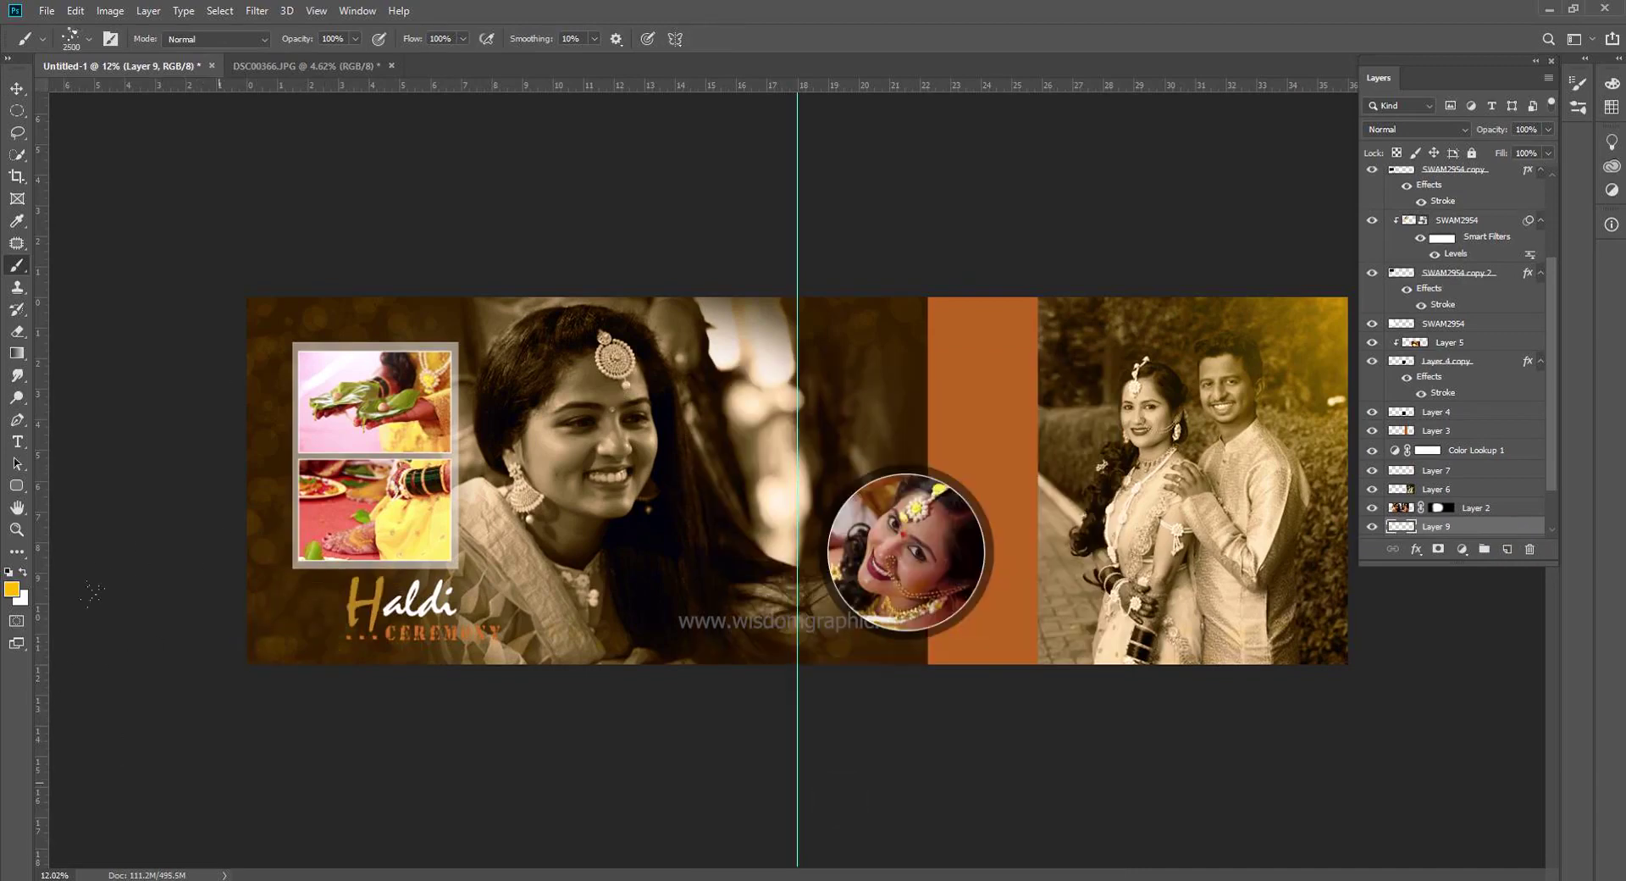
right_click(290, 587)
double_click(556, 786)
mouse_move(180, 511)
mouse_down()
mouse_move(73, 753)
mouse_move(312, 698)
mouse_up()
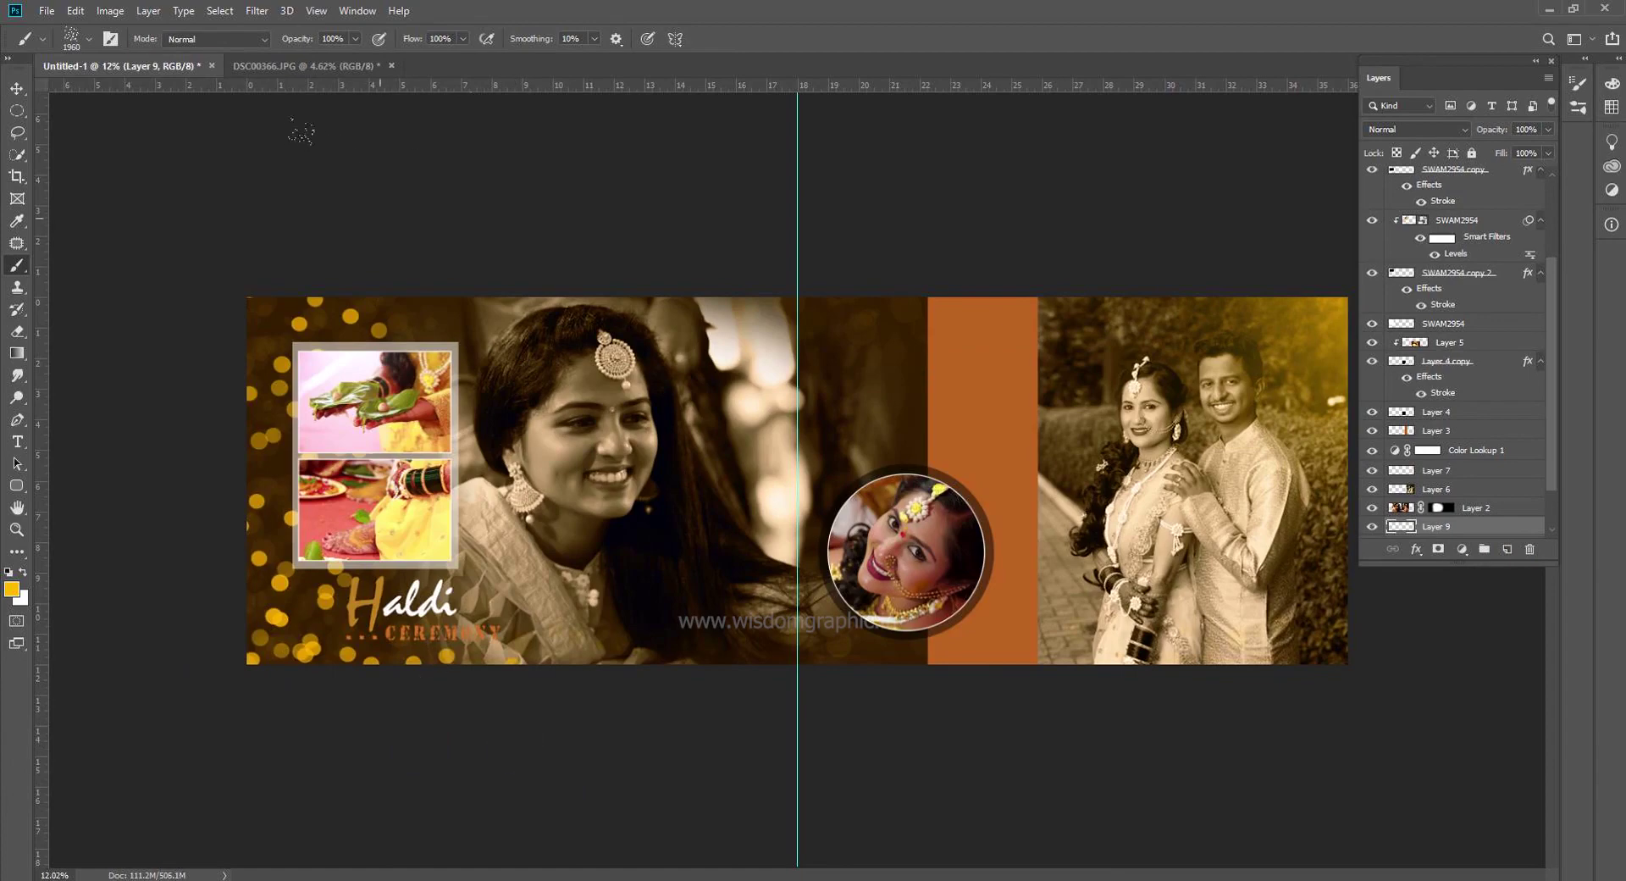
Soften the small bokeh dots with a Gaussian Blur and 52% layer opacity
scroll(798, 480, down, 2)
key(v)
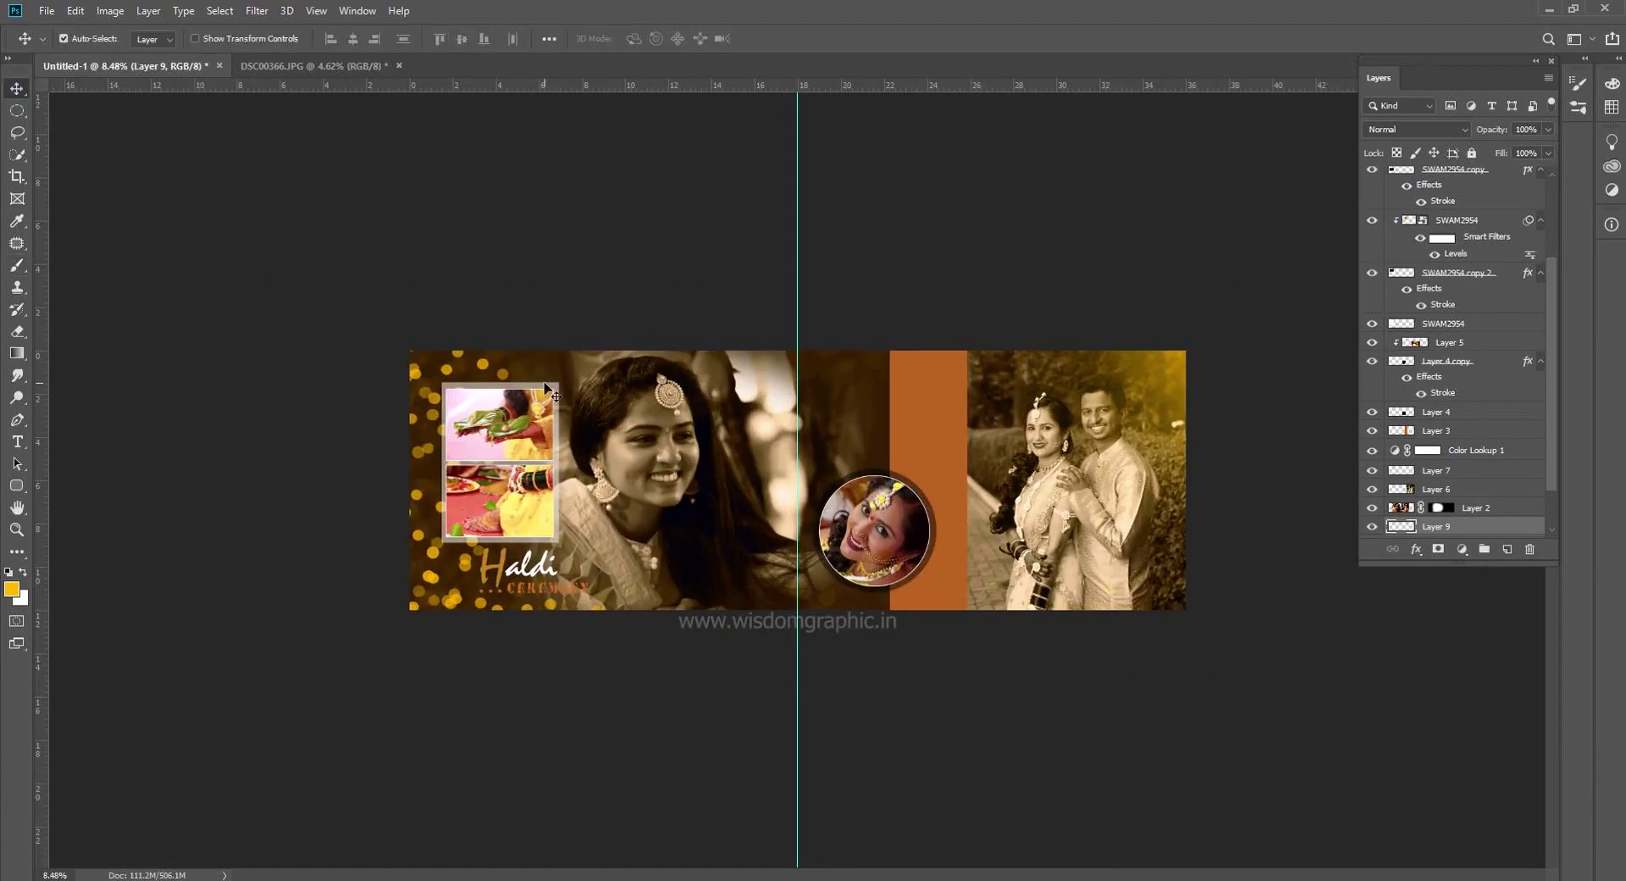
click(257, 10)
mouse_move(362, 203)
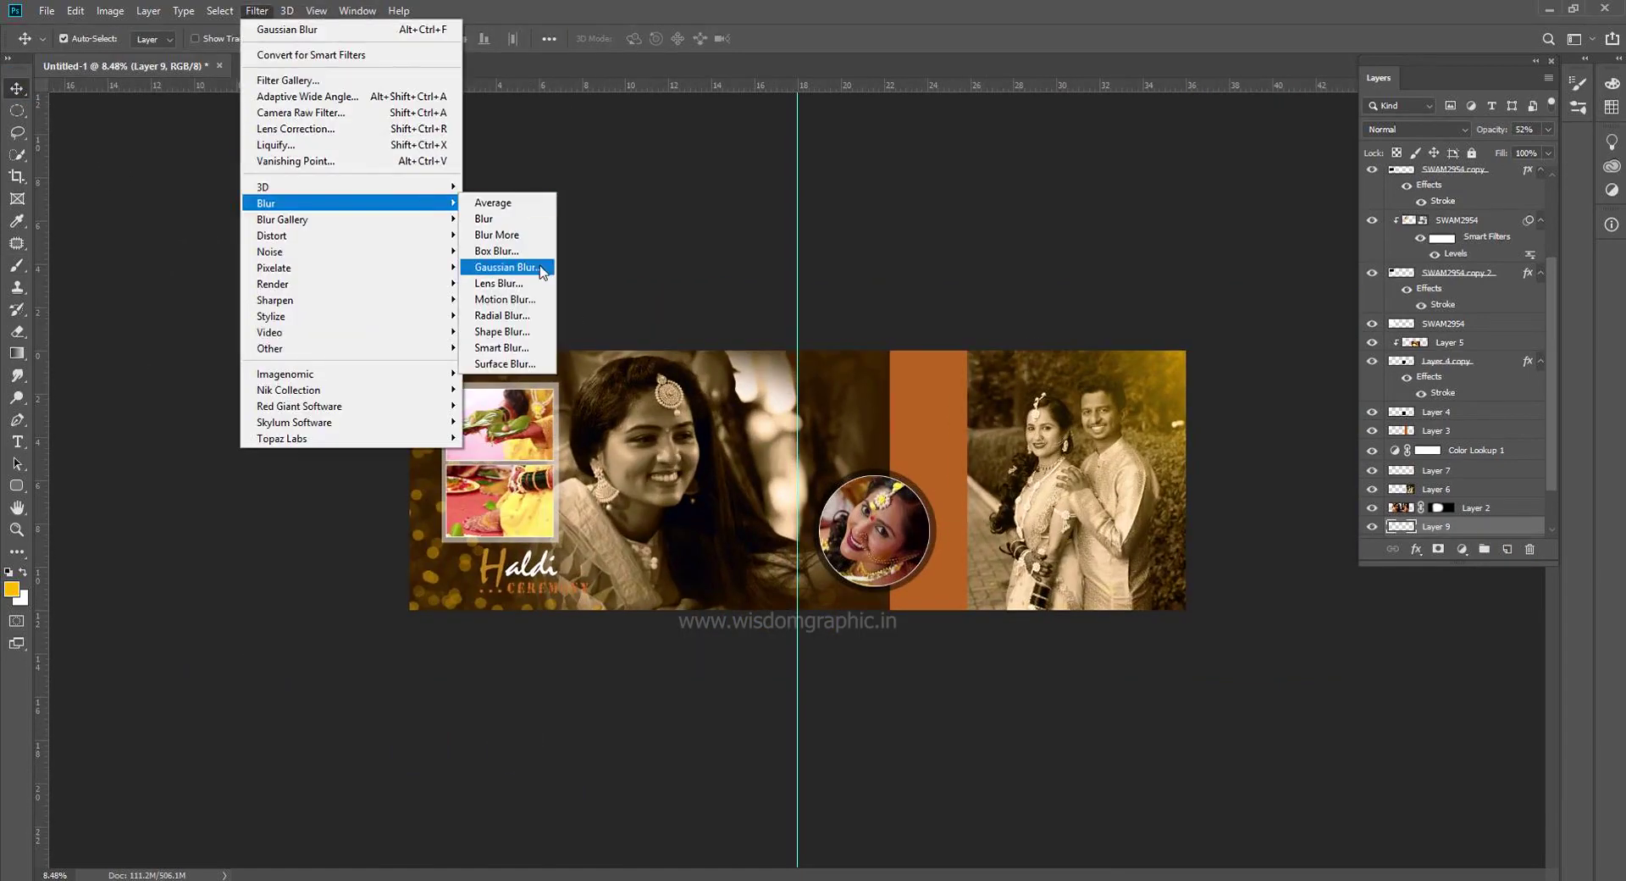
click(500, 266)
click(447, 226)
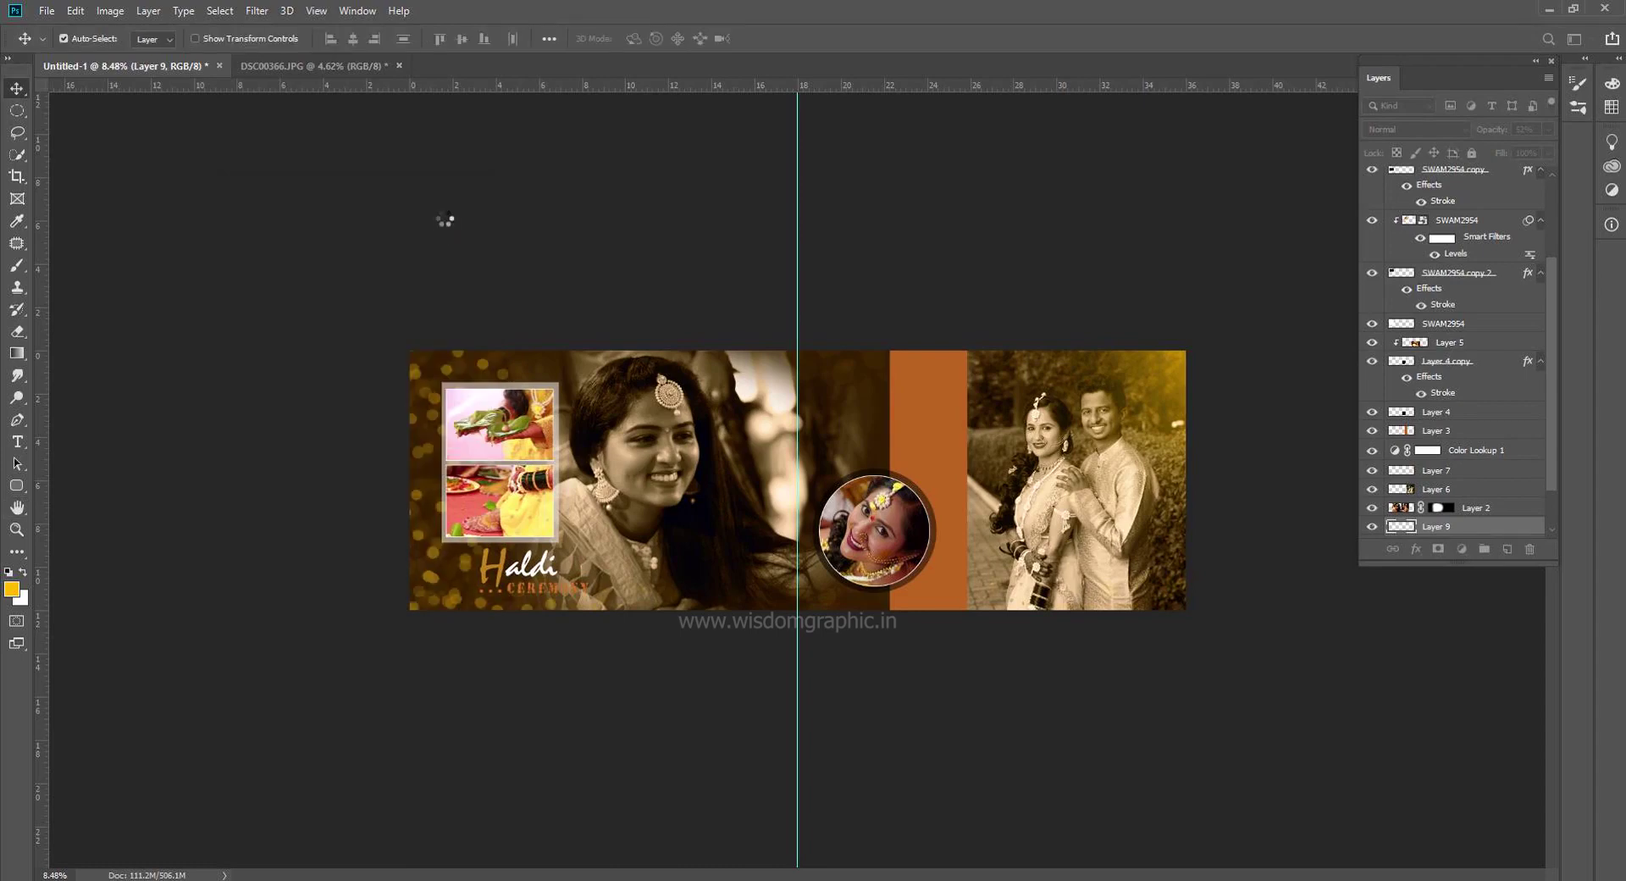
click(1450, 131)
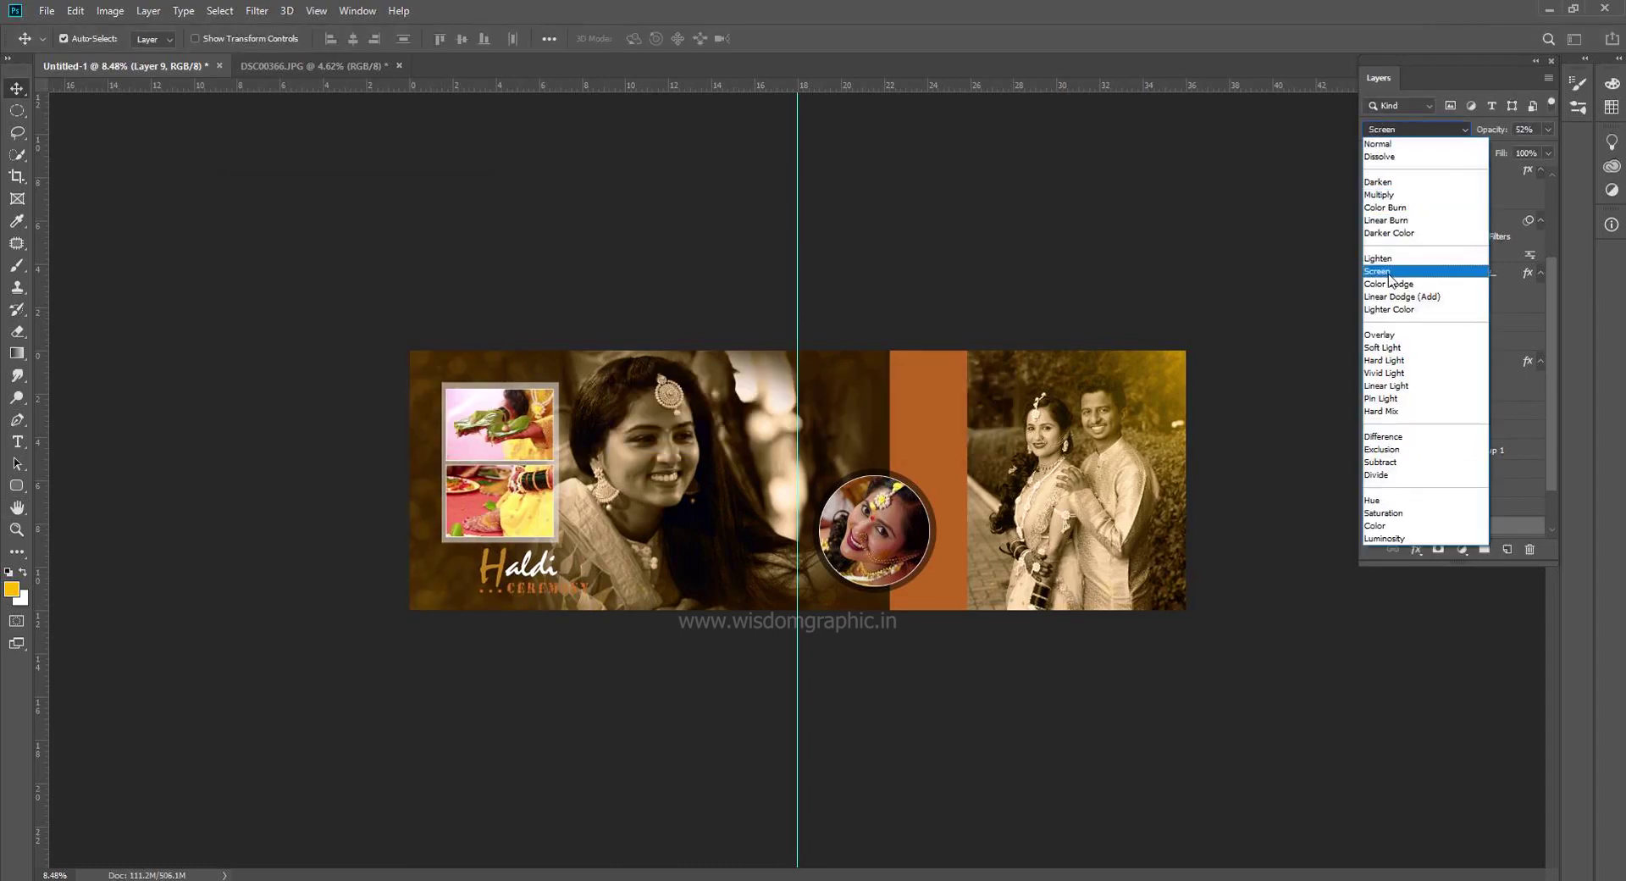
Try other blend modes on the large bride photo and settle on Luminosity
click(1482, 496)
scroll(1481, 495, down, 2)
click(1440, 130)
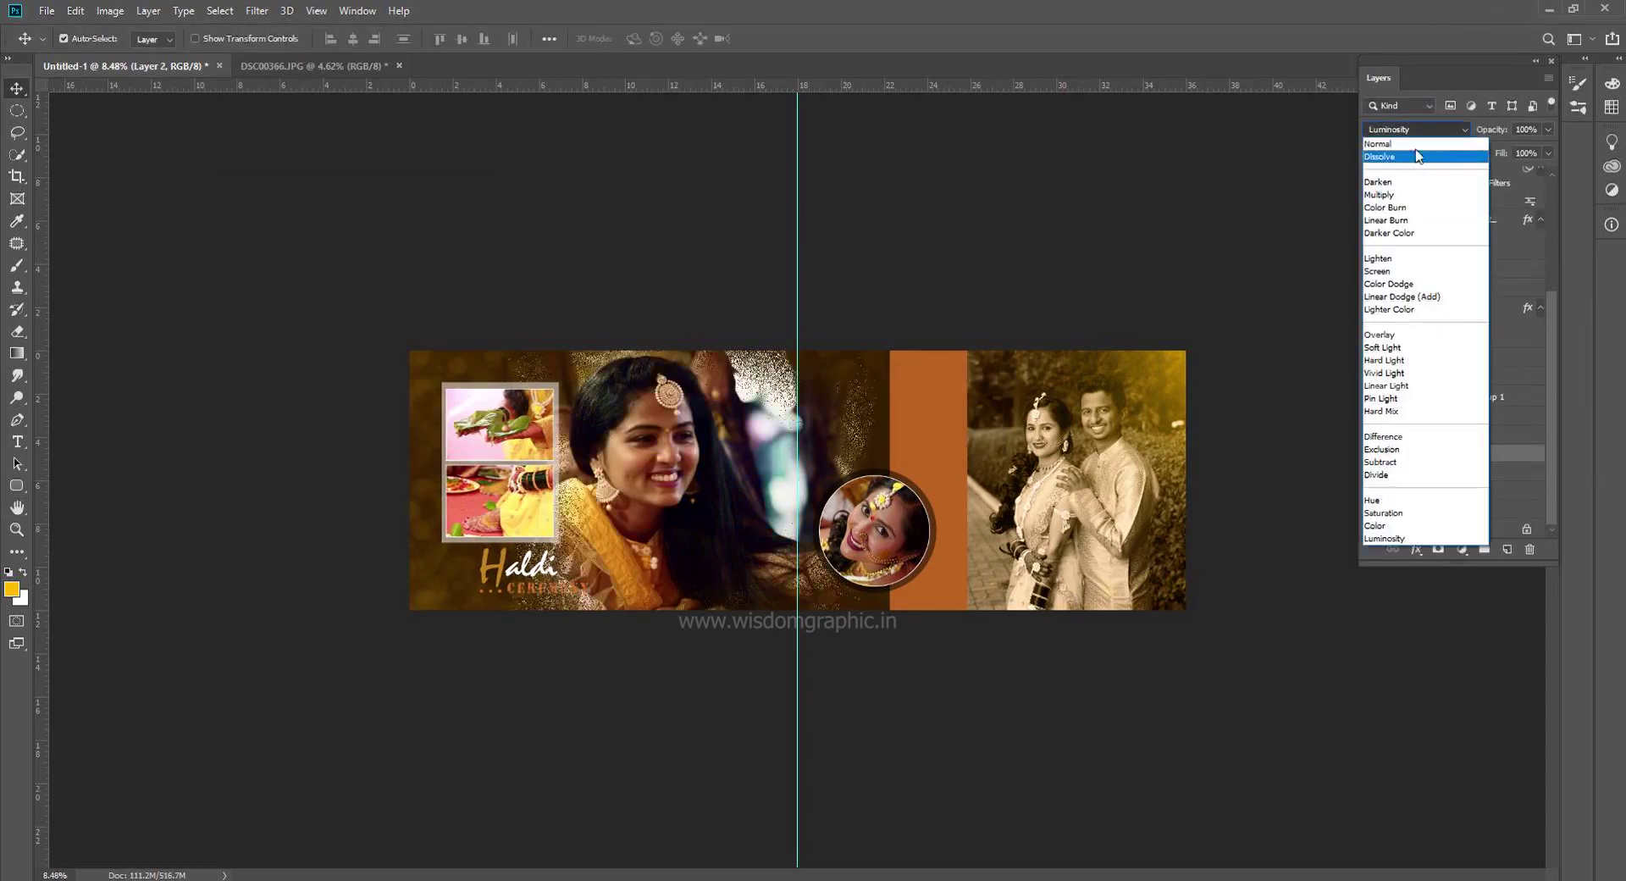
click(1391, 534)
Transform the complete Haldi Ceremony title so it sits below the framed photos and matches their width
key(ctrl+plus)
click(392, 608)
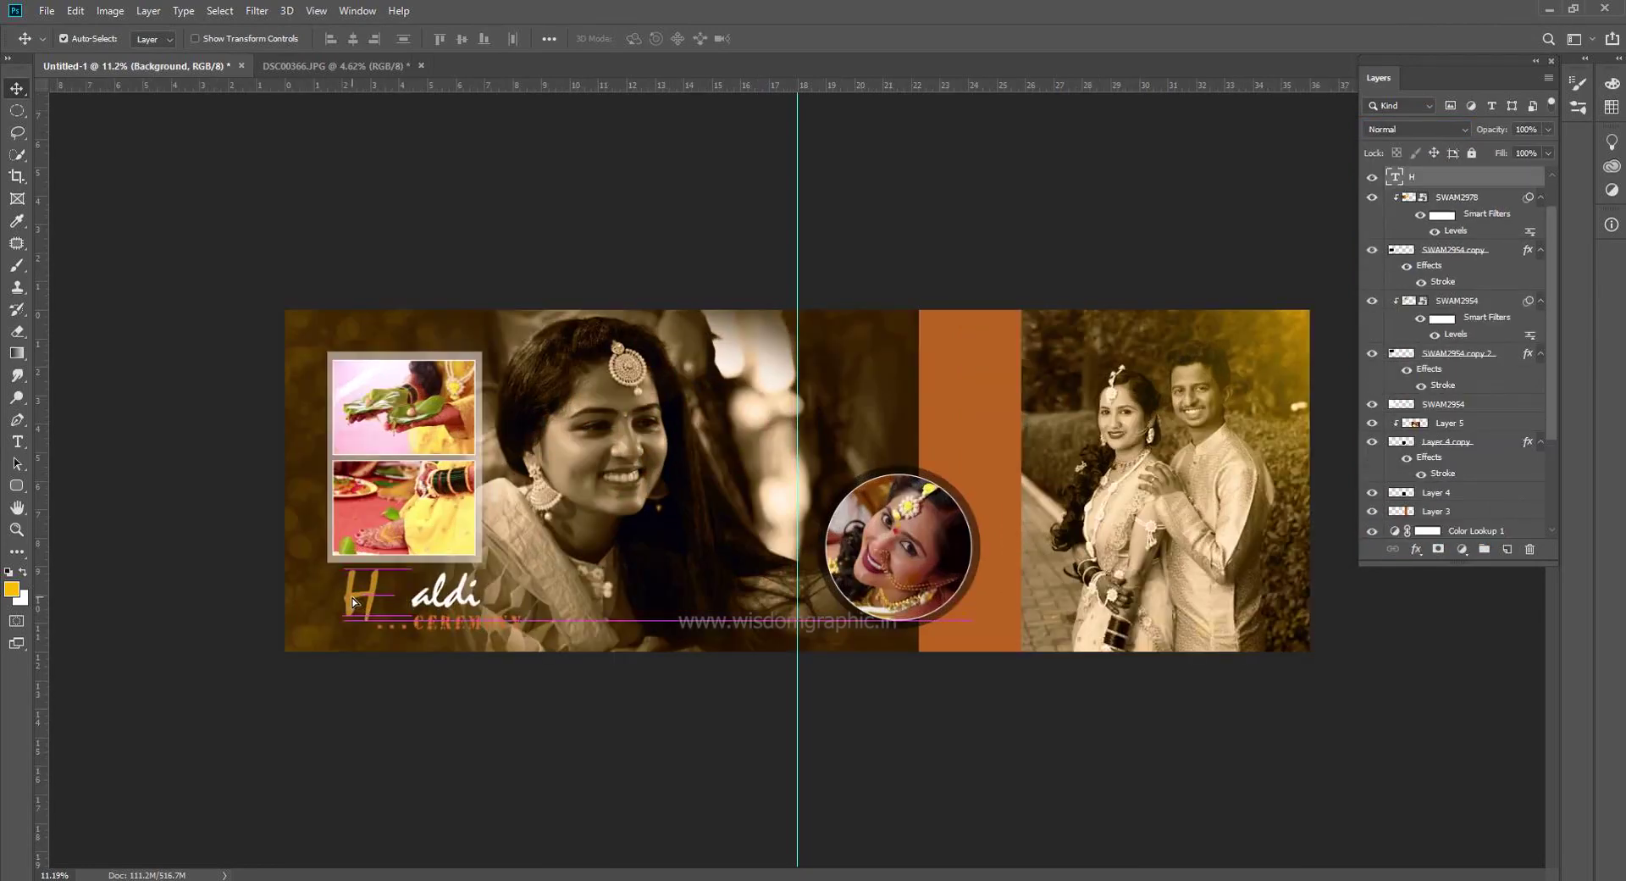
key(ctrl+plus)
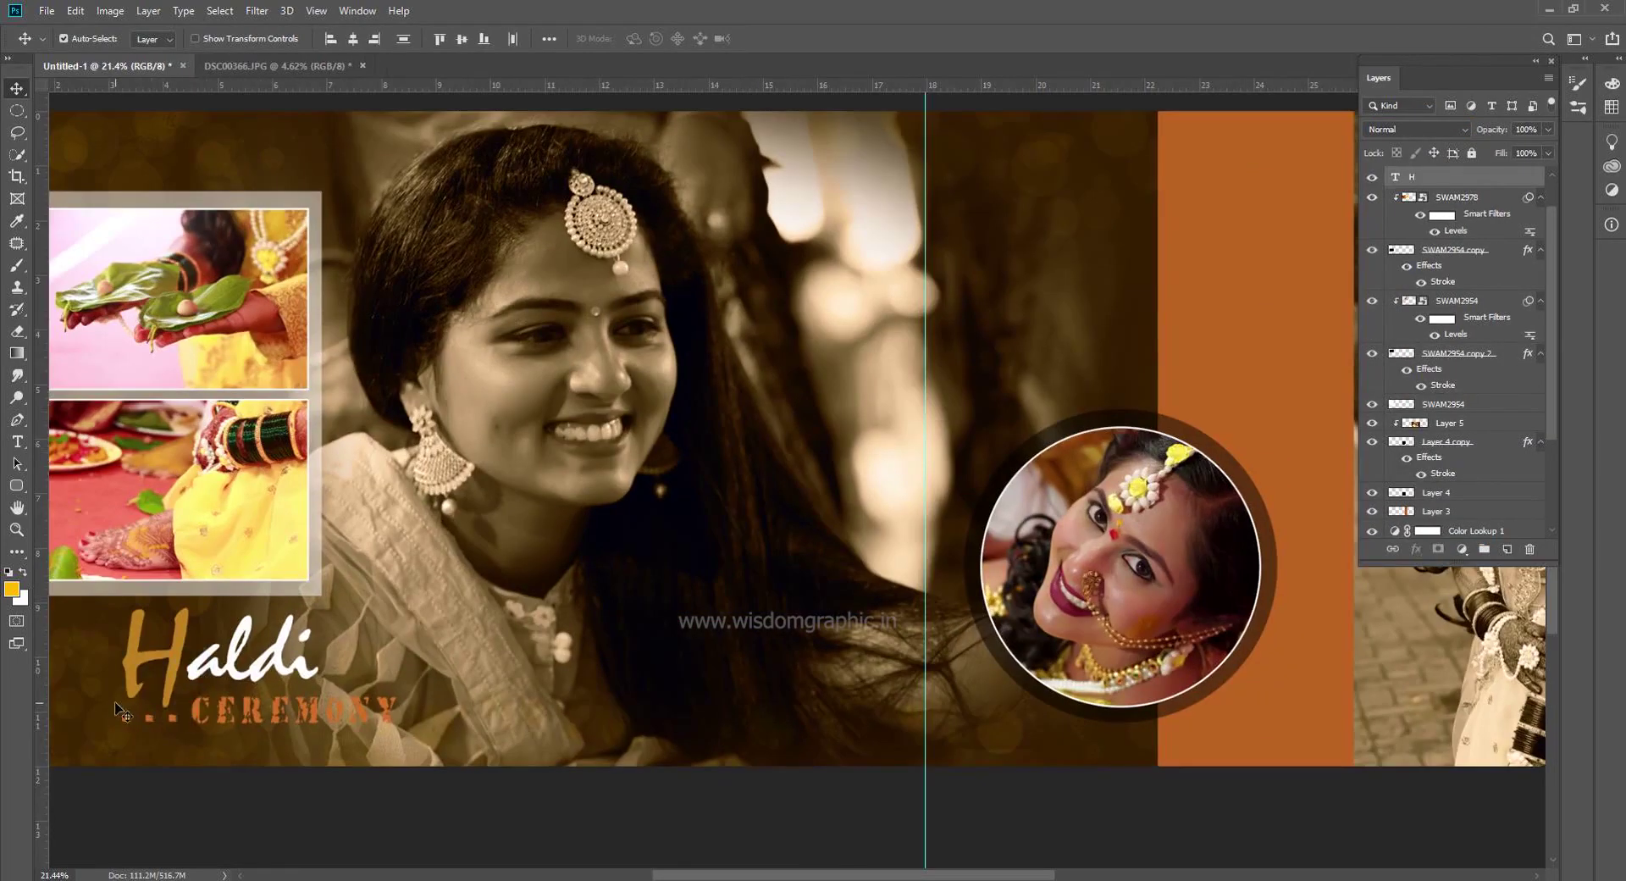
key(ctrl+t)
key(ctrl+minus)
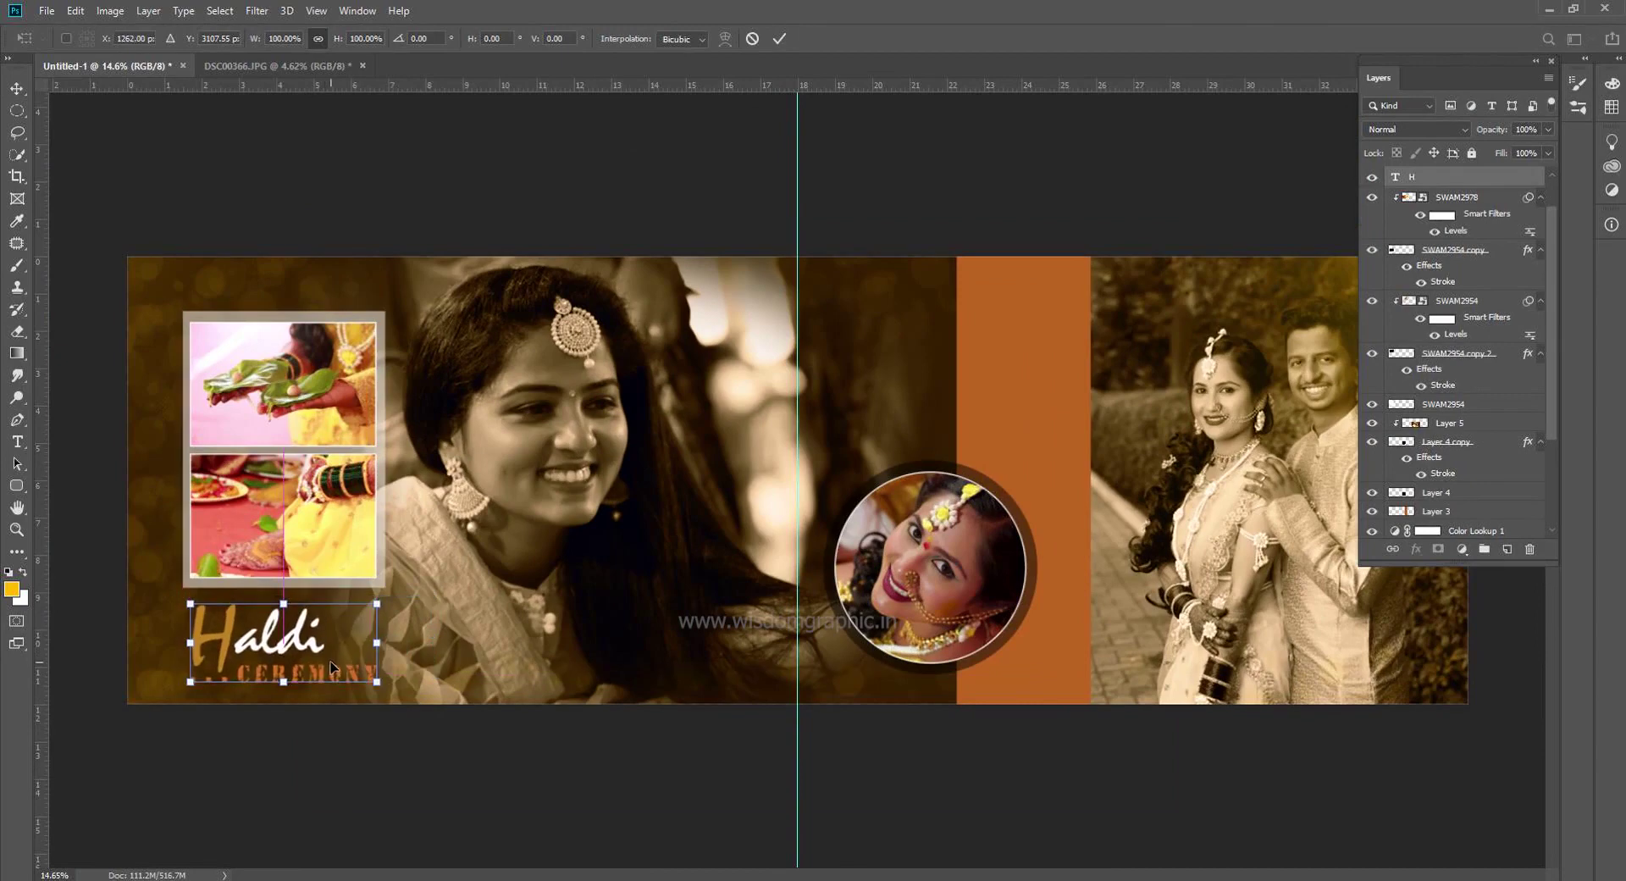
key(Return)
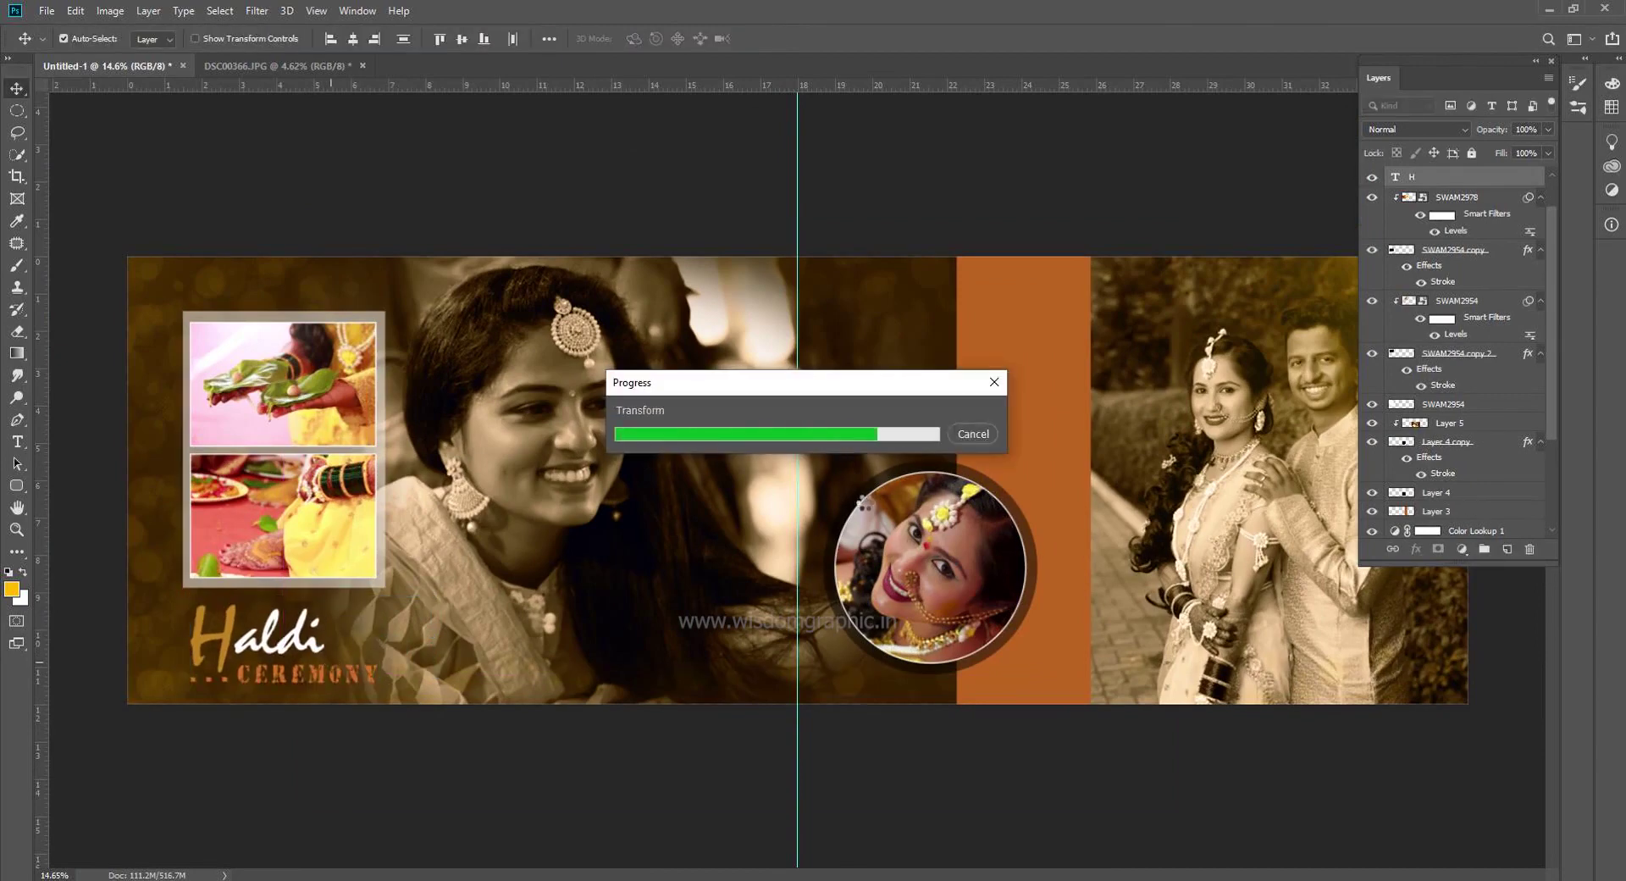
Refill the orange vertical strip on Layer 3 with a golden-brown colour
scroll(1498, 492, down, 3)
click(1440, 377)
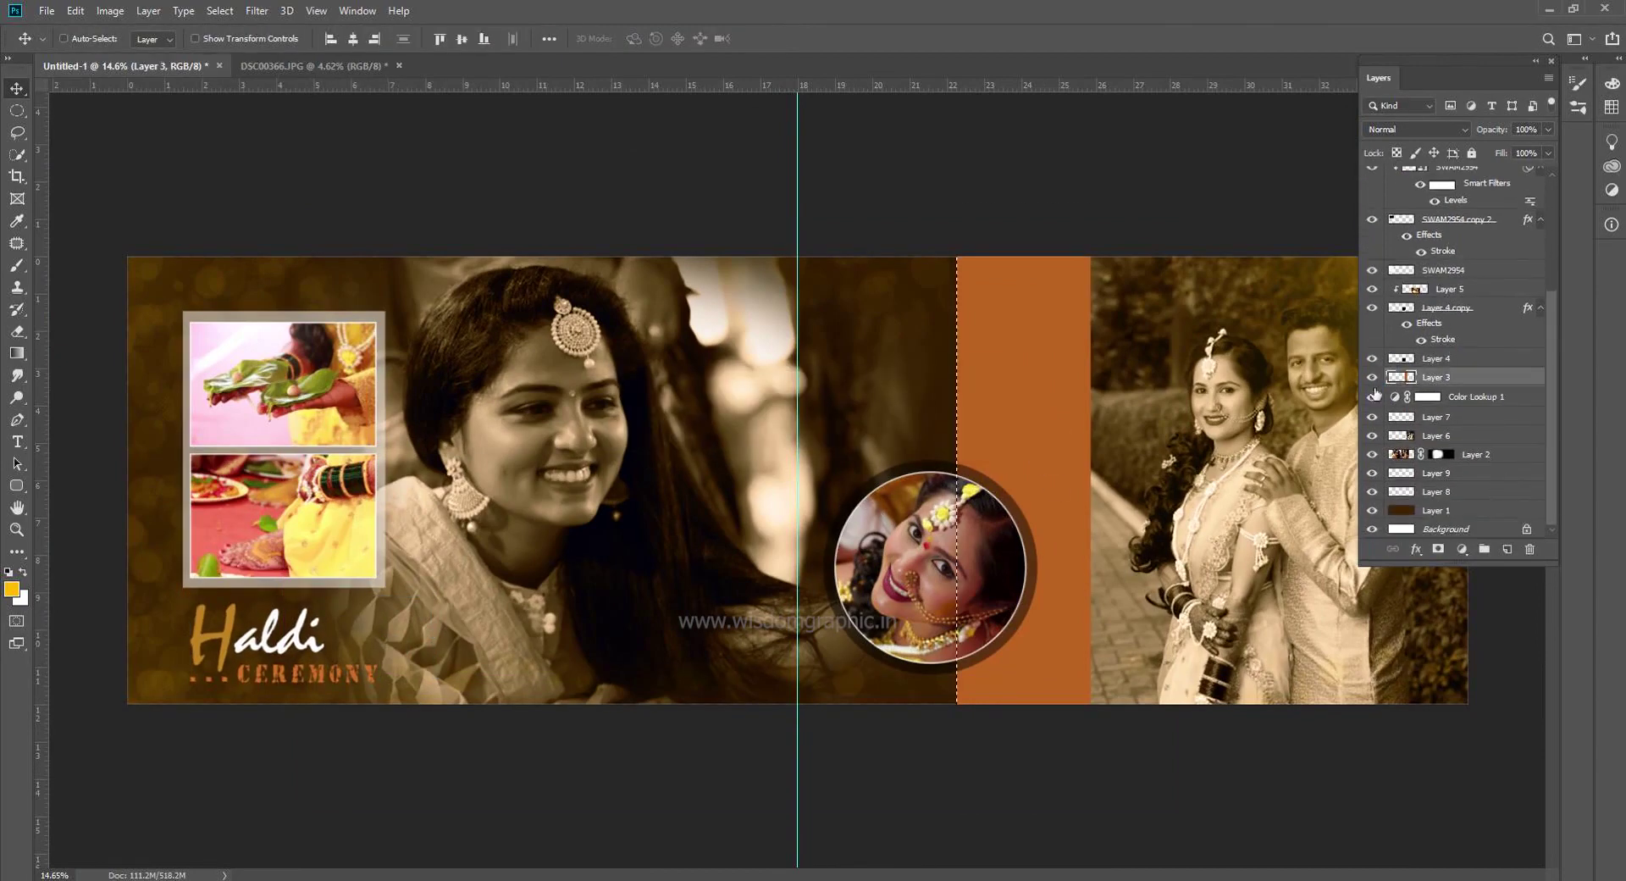
ctrl+click(1401, 377)
click(12, 588)
click(678, 574)
key(alt+BackSpace)
key(ctrl+d)
Copy the circular photo's image onto a new layer above the golden strip and clip it to the strip
ctrl+click(928, 570)
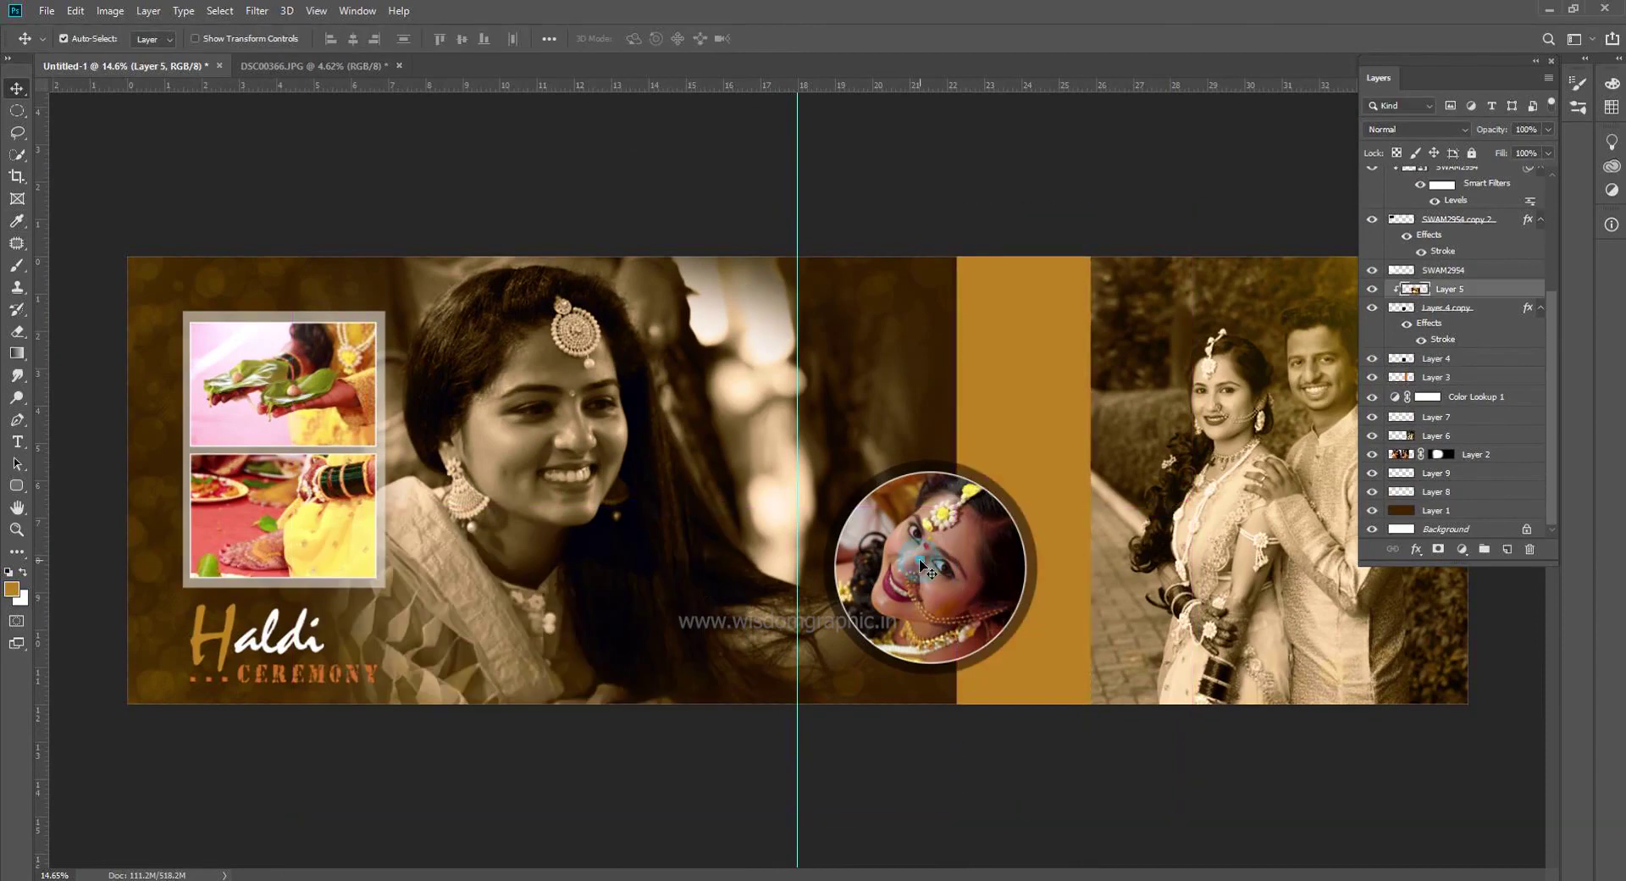
click(1045, 352)
key(ctrl+v)
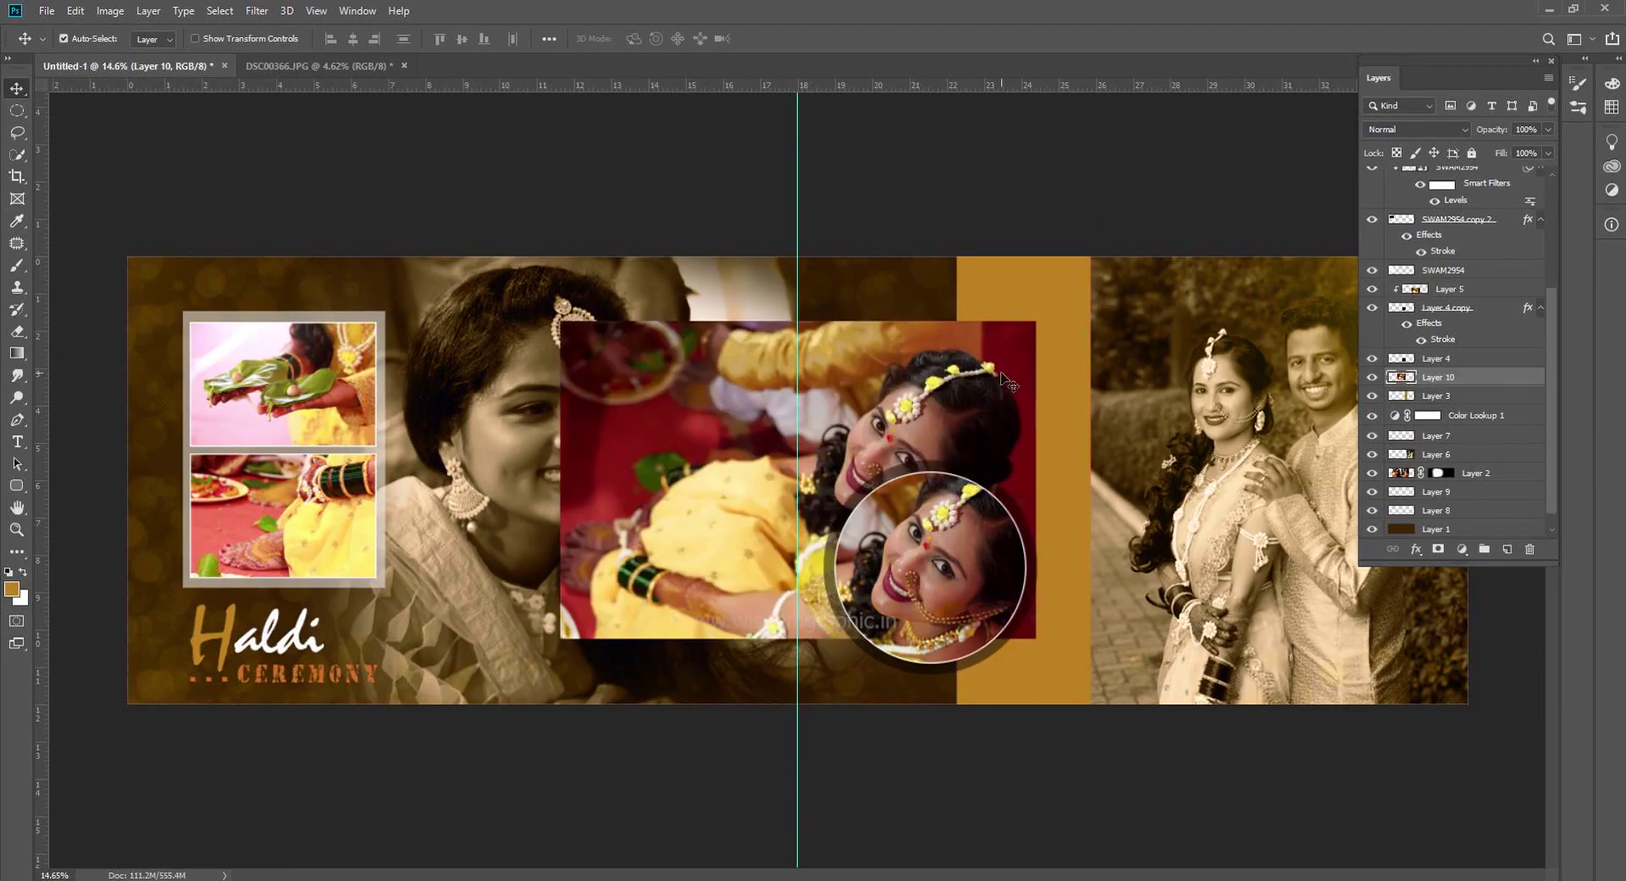
key(ctrl+alt+g)
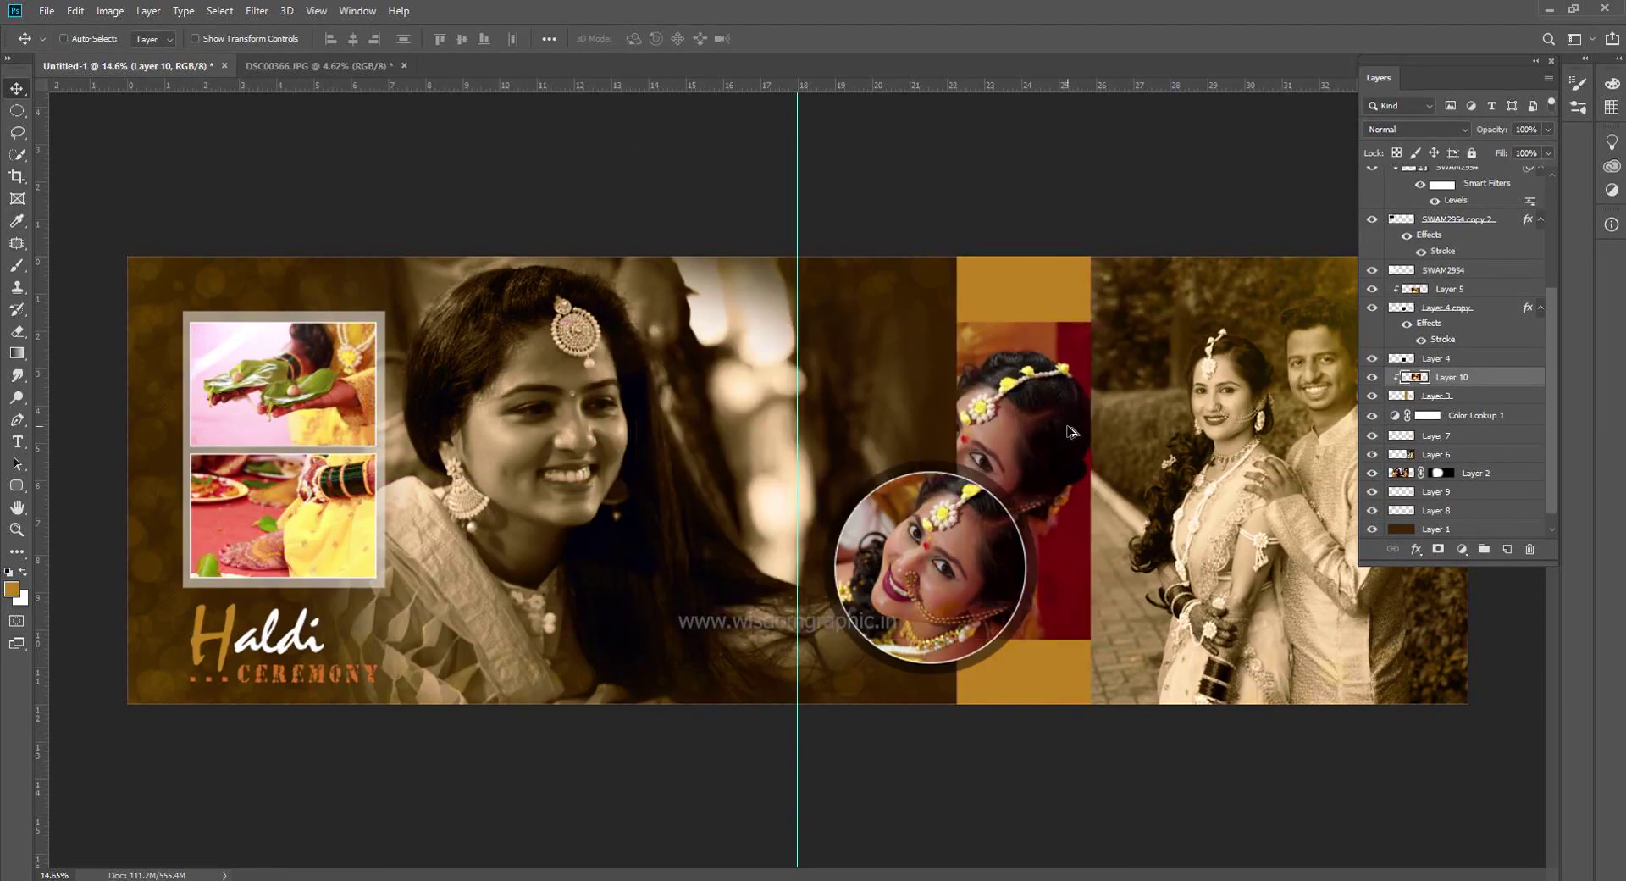
Set the strip photo's opacity to 20%, scale it to 161.46% and position the bride's face in the strip's upper part
key(2)
key(ctrl+t)
drag(1148, 526, 1300, 703)
mouse_move(805, 576)
mouse_down()
mouse_move(769, 556)
mouse_move(773, 577)
mouse_up()
drag(1008, 416, 1005, 405)
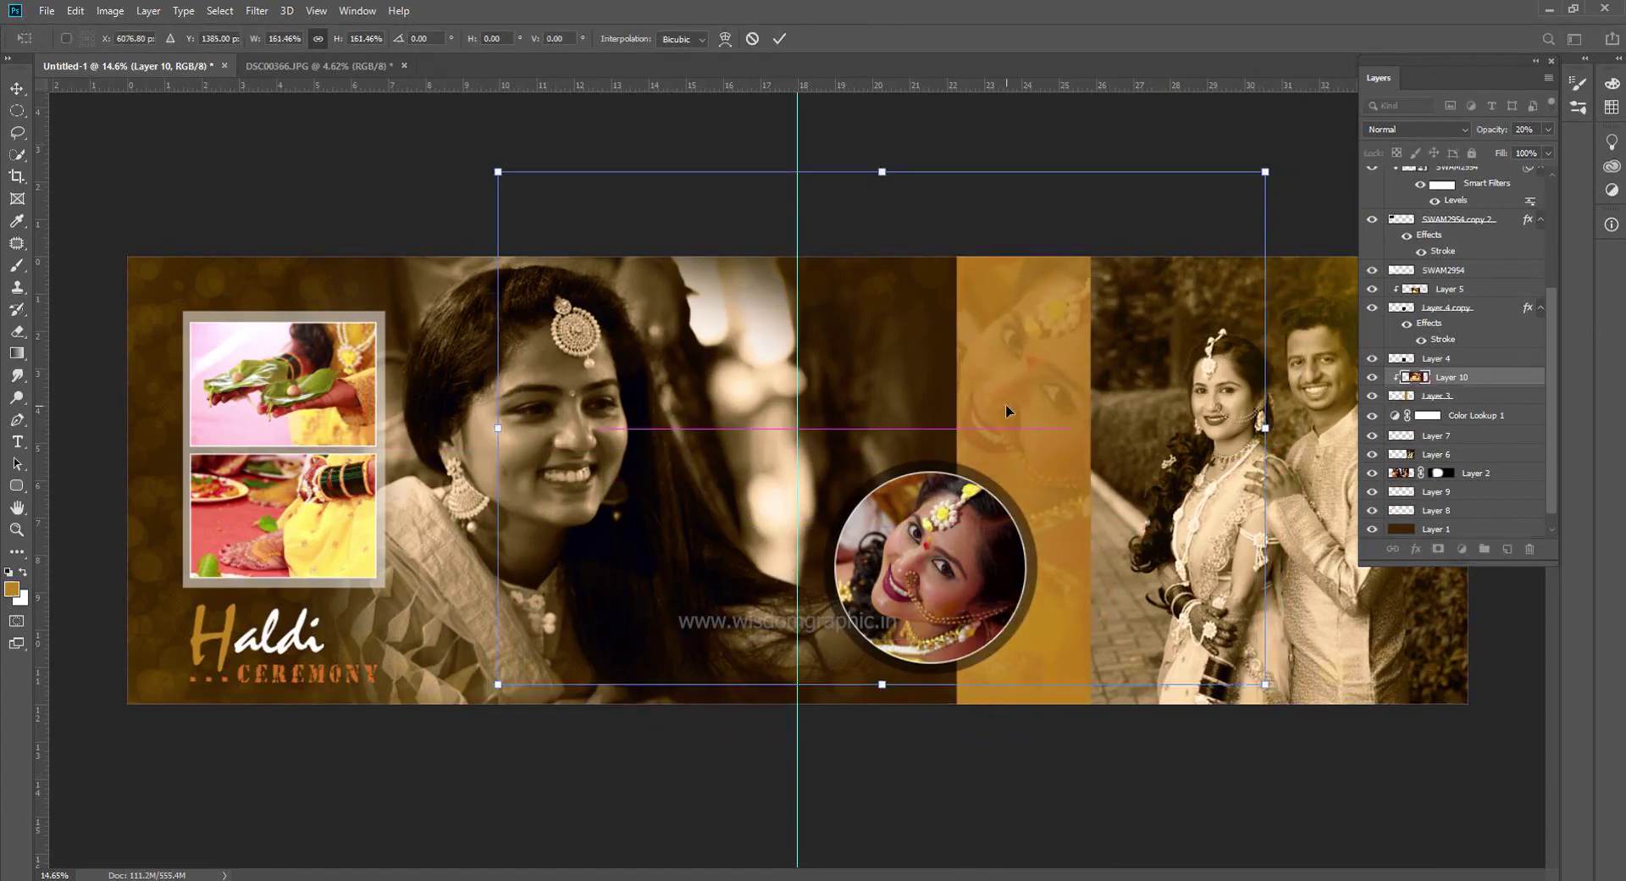
key(Return)
Add a layer mask to the strip photo and fade out its lower part with a soft round brush
key(b)
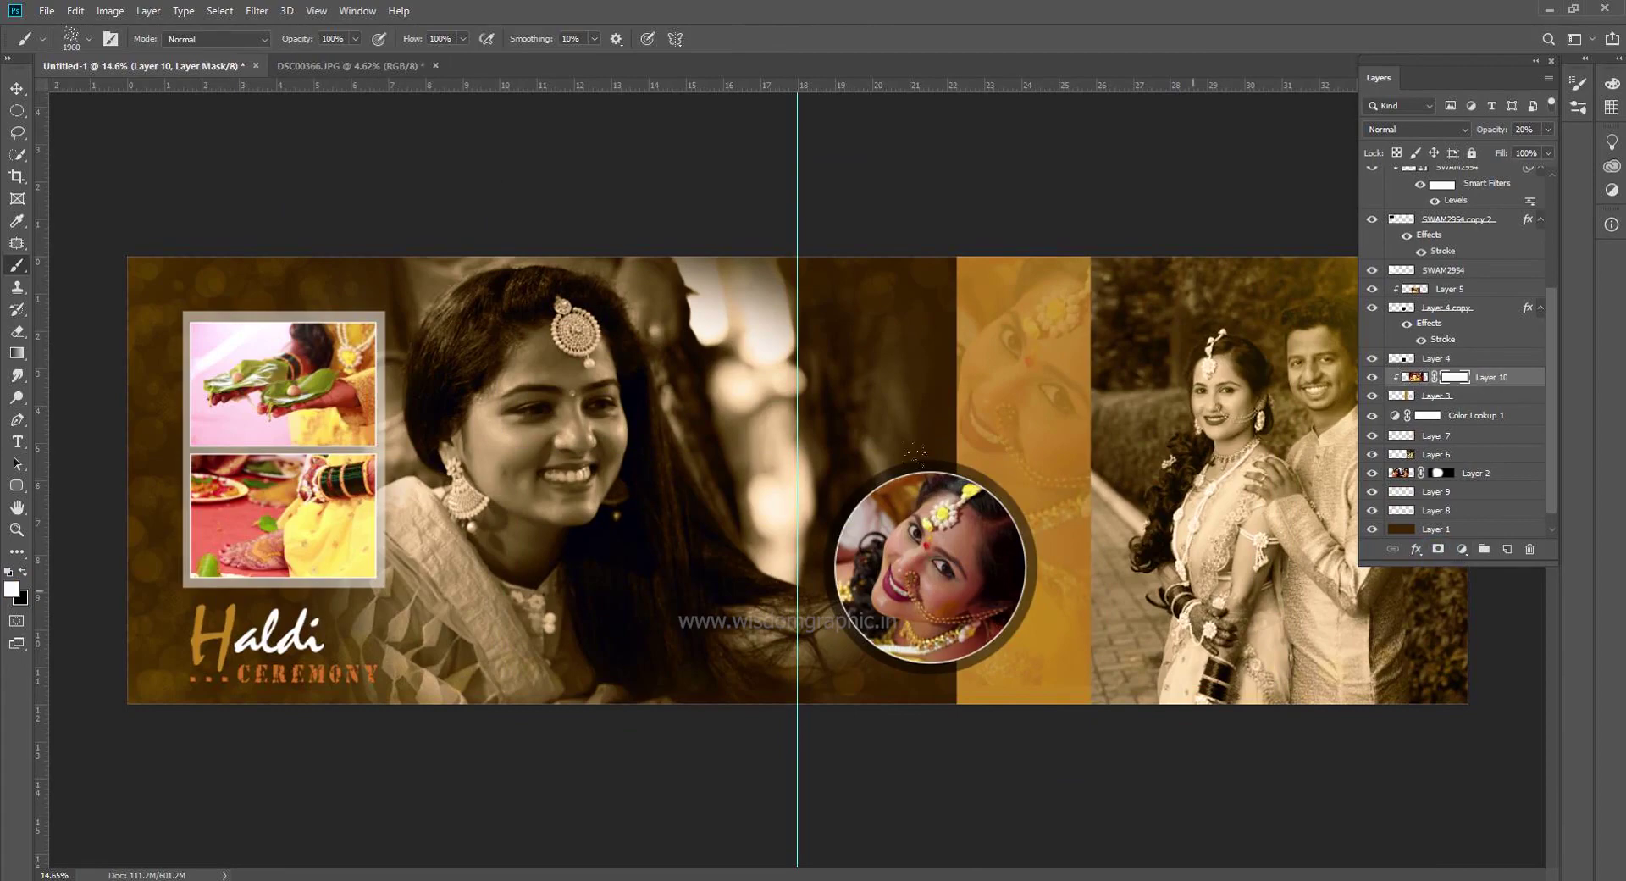
right_click(913, 455)
scroll(1168, 677, down, 5)
scroll(1169, 593, up, 5)
click(1068, 517)
key(Return)
click(16, 87)
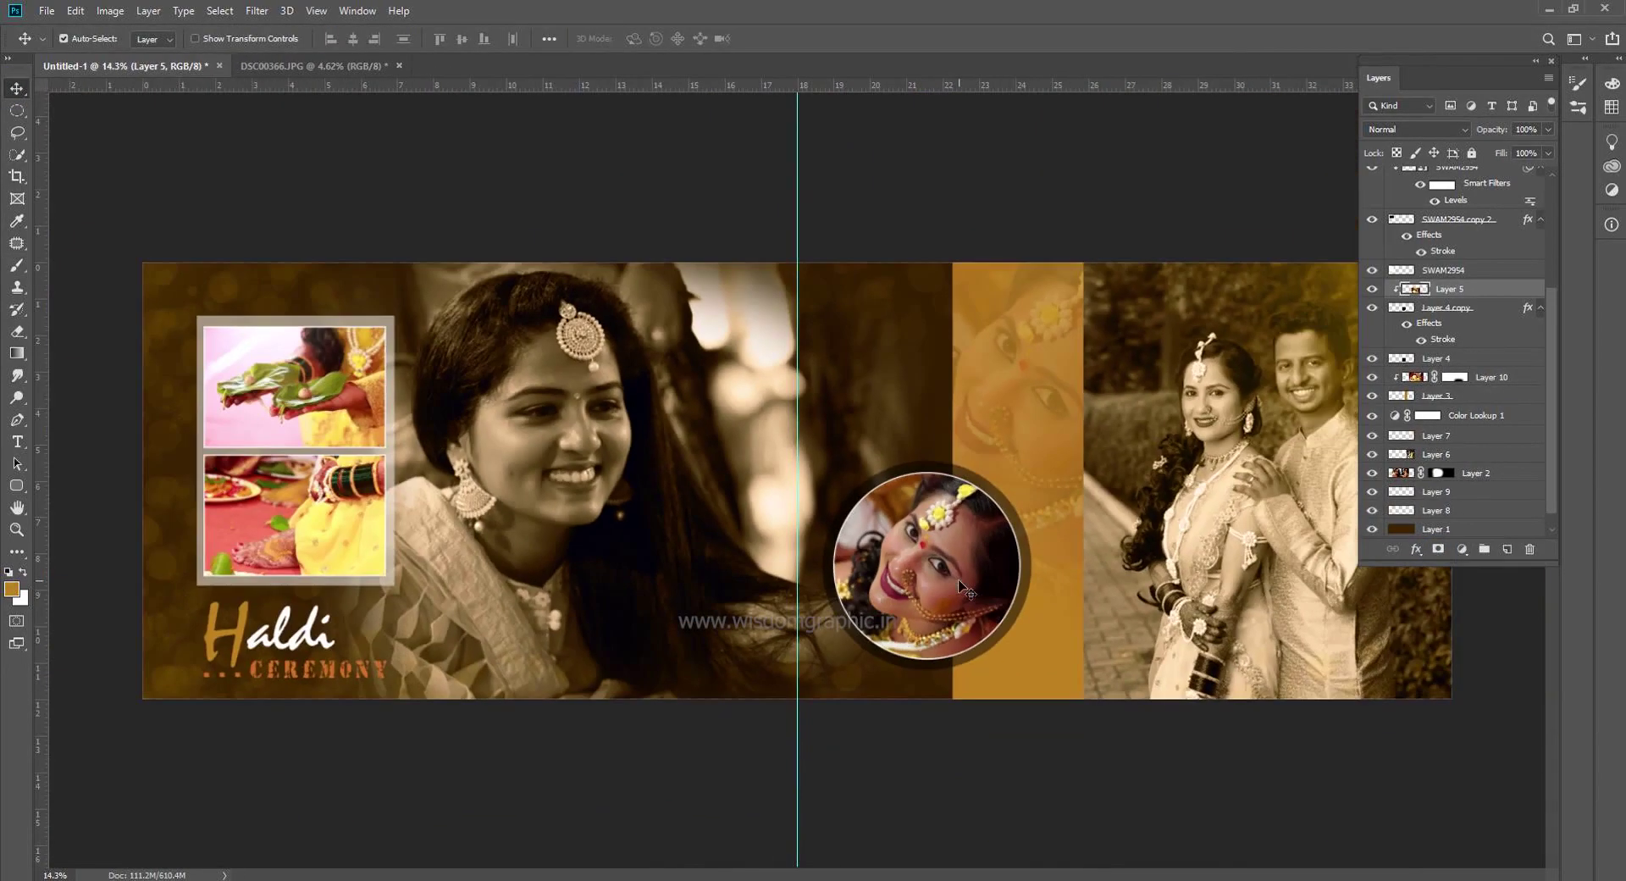
Try a Gradient Map adjustment clipped to the circular photo and open its gradient for editing
click(1464, 552)
click(1499, 809)
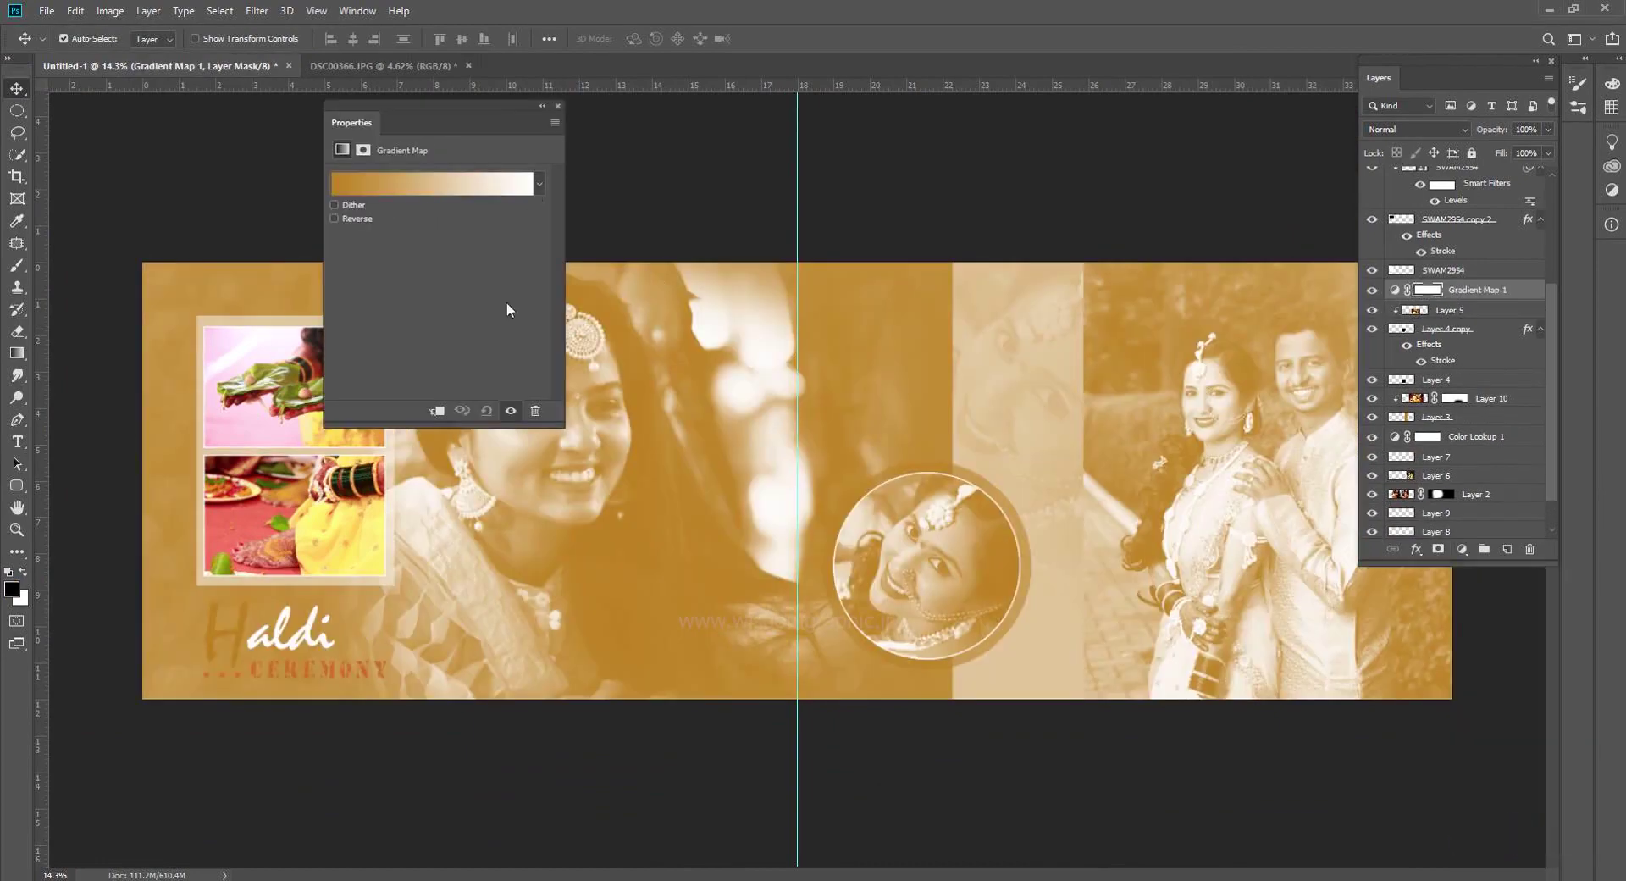
key(ctrl+alt+g)
click(432, 184)
drag(1201, 247, 599, 97)
Try several gradient presets on the circular photo's Gradient Map and choose Foreground to Background
click(481, 151)
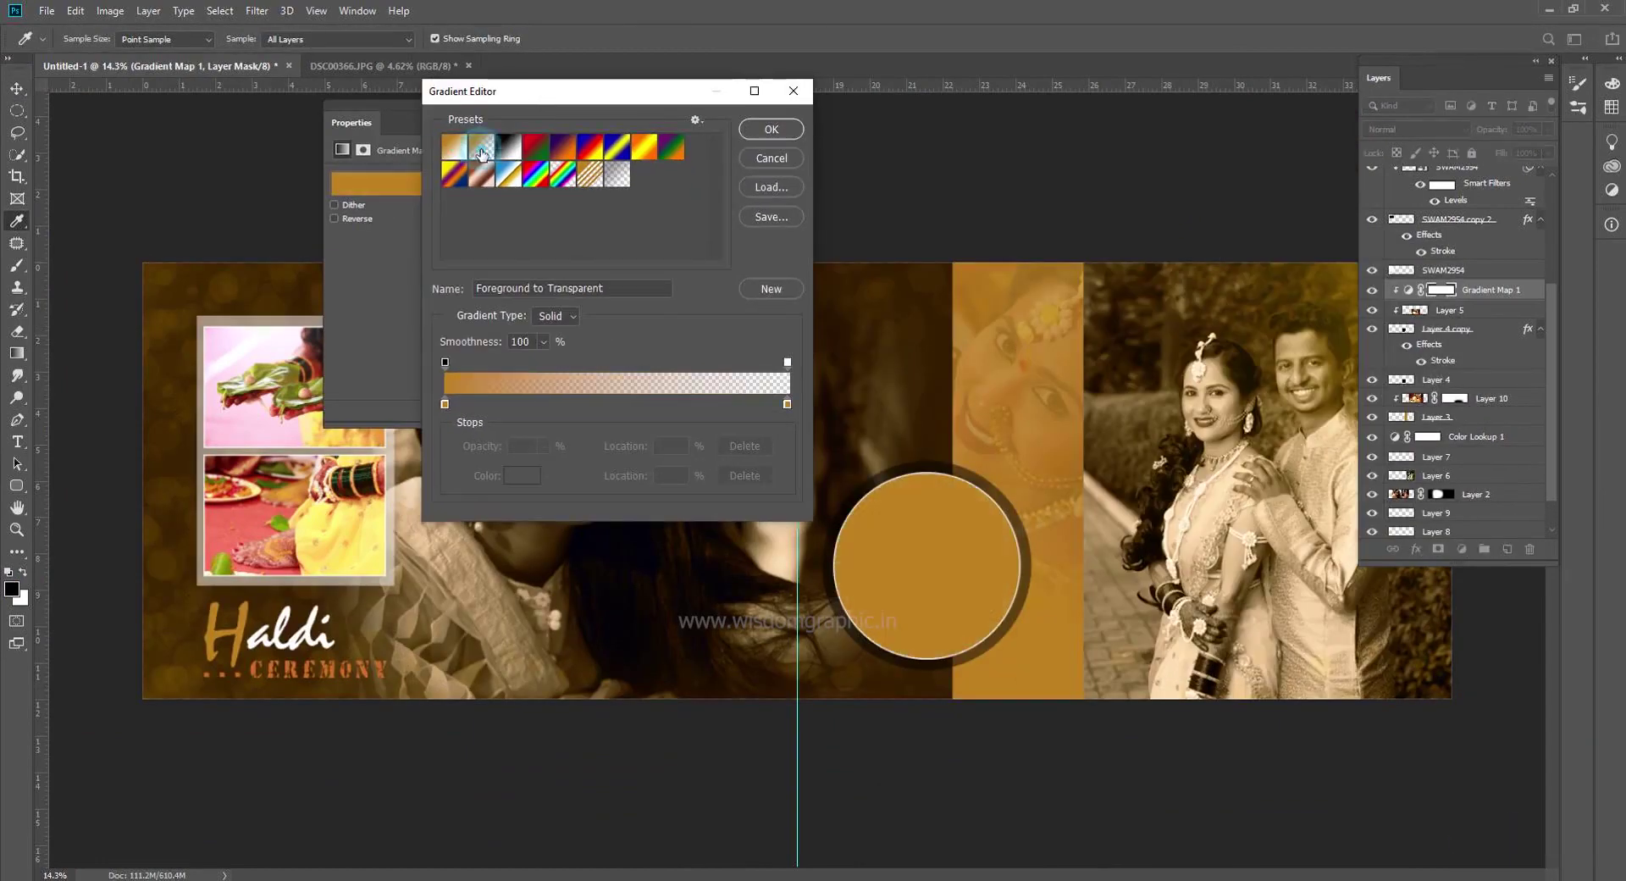
click(589, 147)
click(643, 148)
click(454, 148)
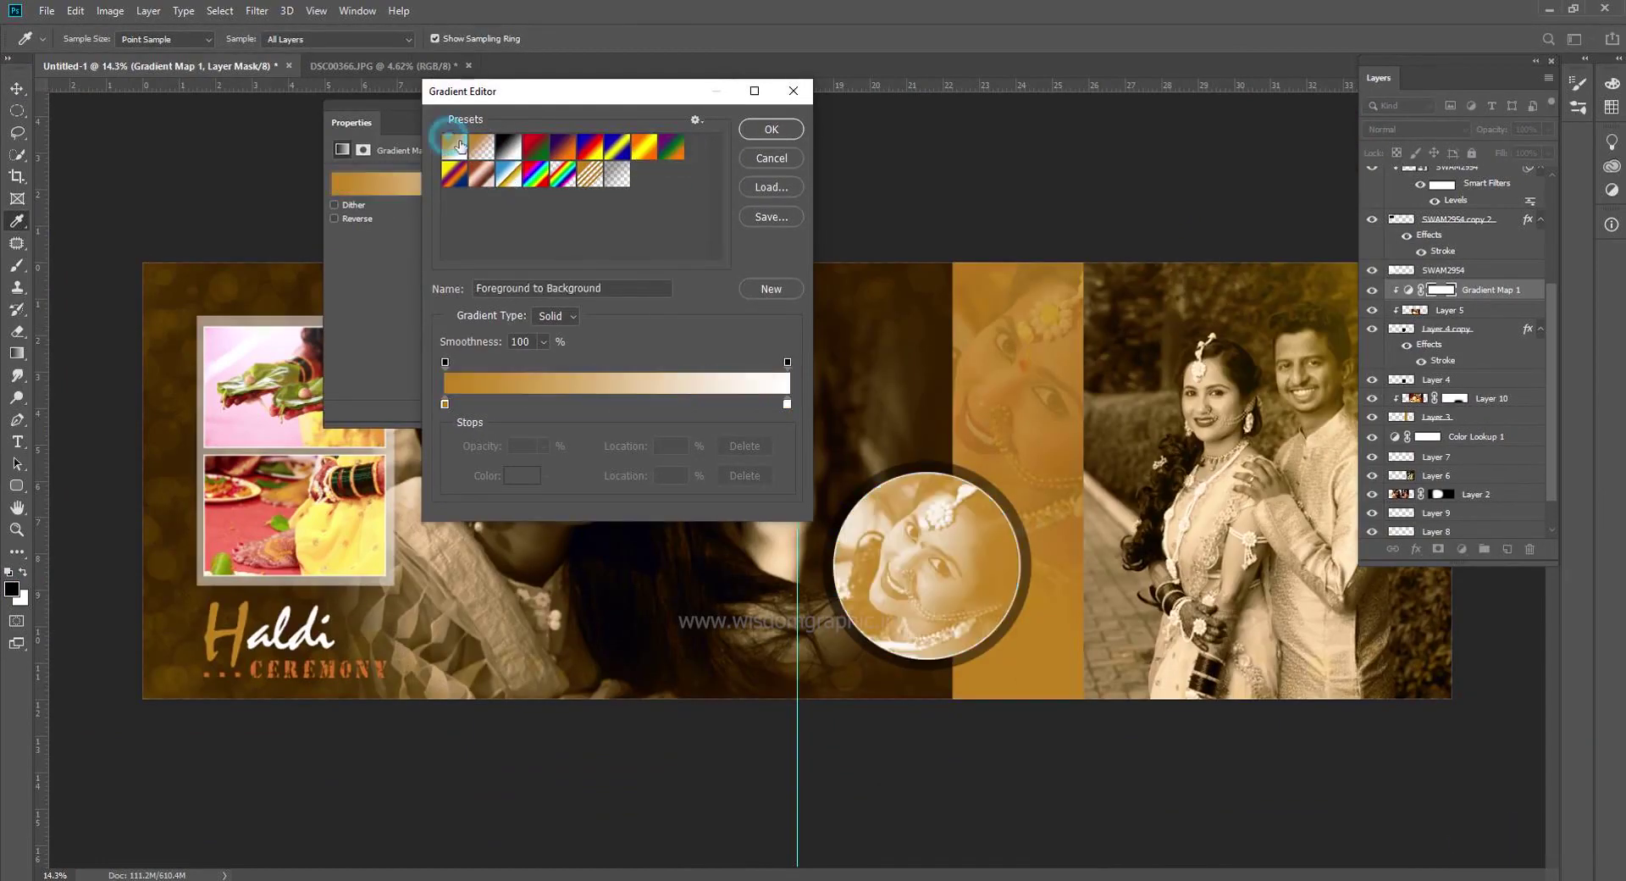
click(772, 129)
click(556, 109)
Try the Gradient Map in Hard Light at 38% opacity and mask it off part of the circular photo
click(1416, 129)
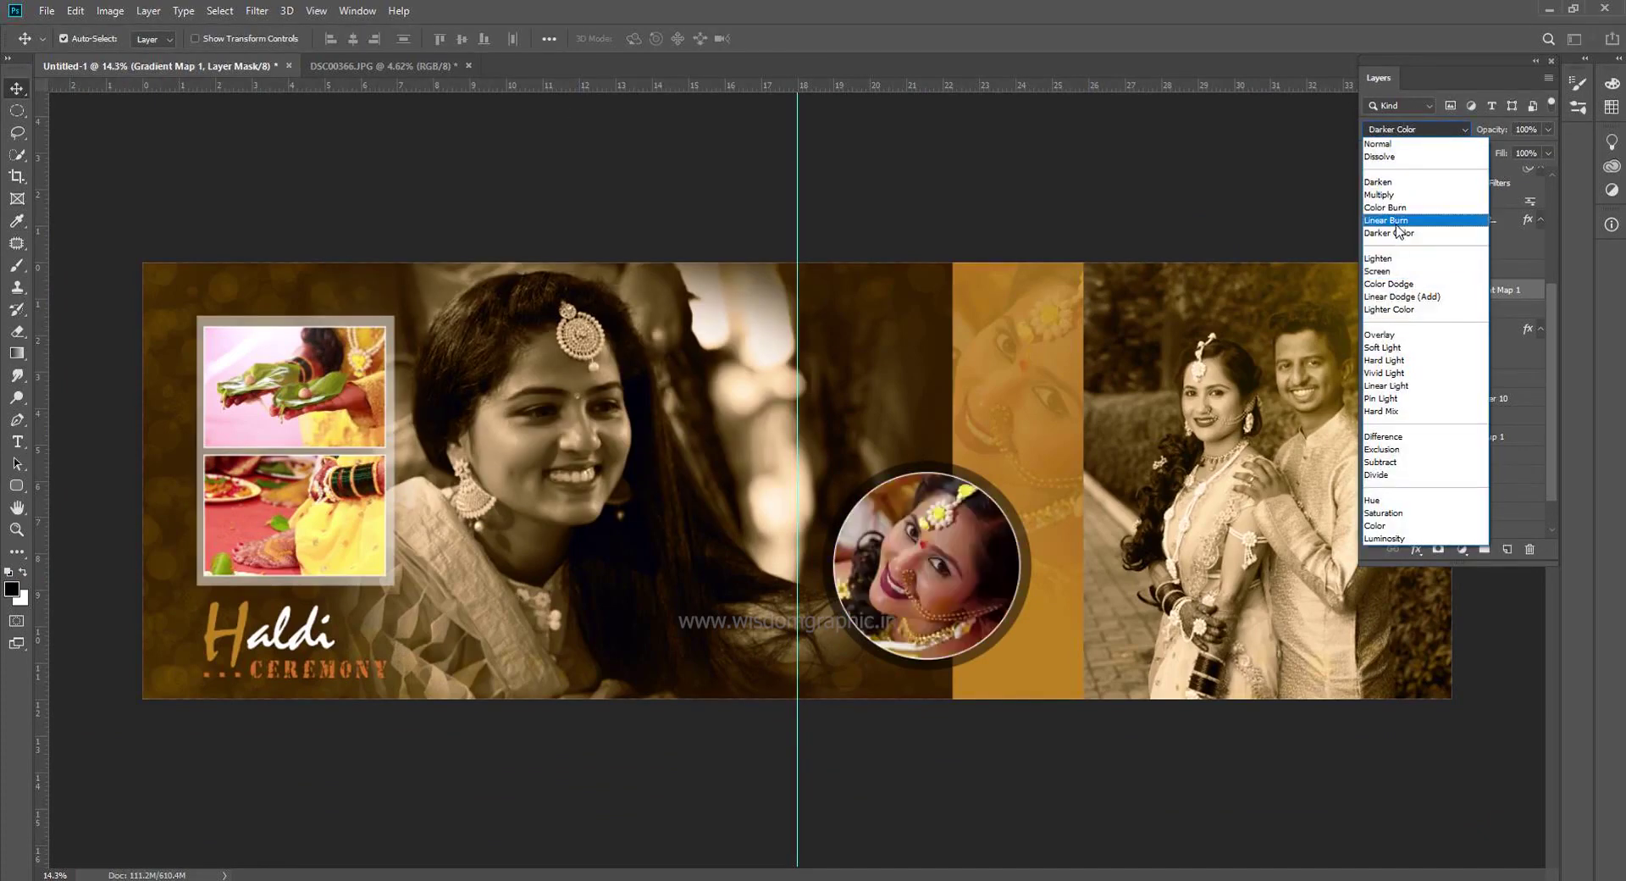
click(1401, 365)
drag(1520, 135, 1473, 142)
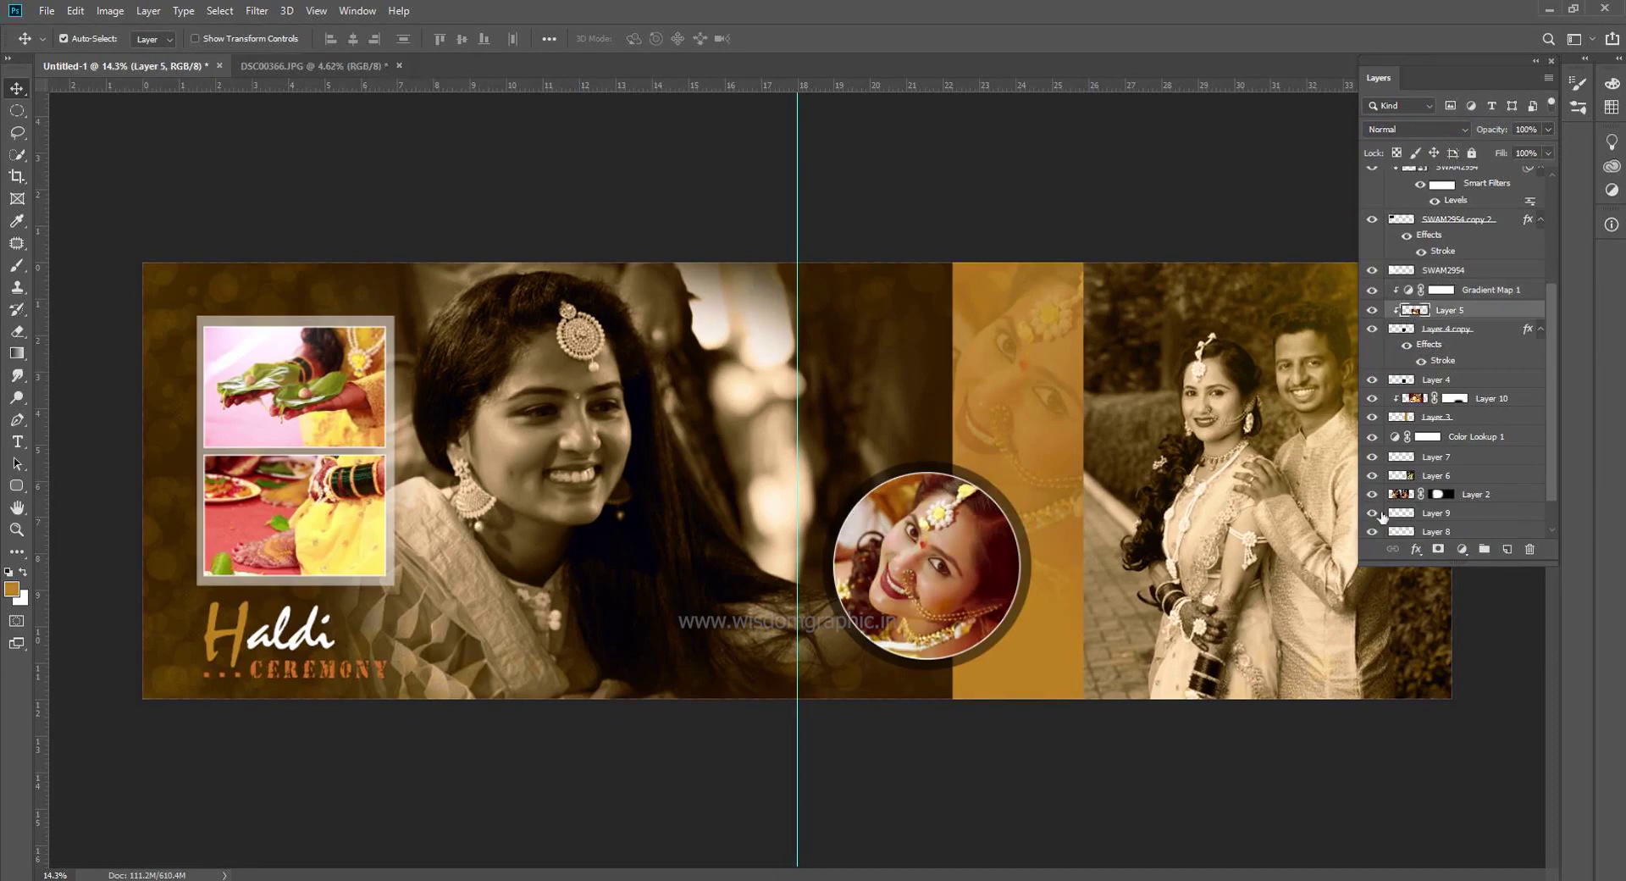
key(b)
drag(1006, 593, 936, 624)
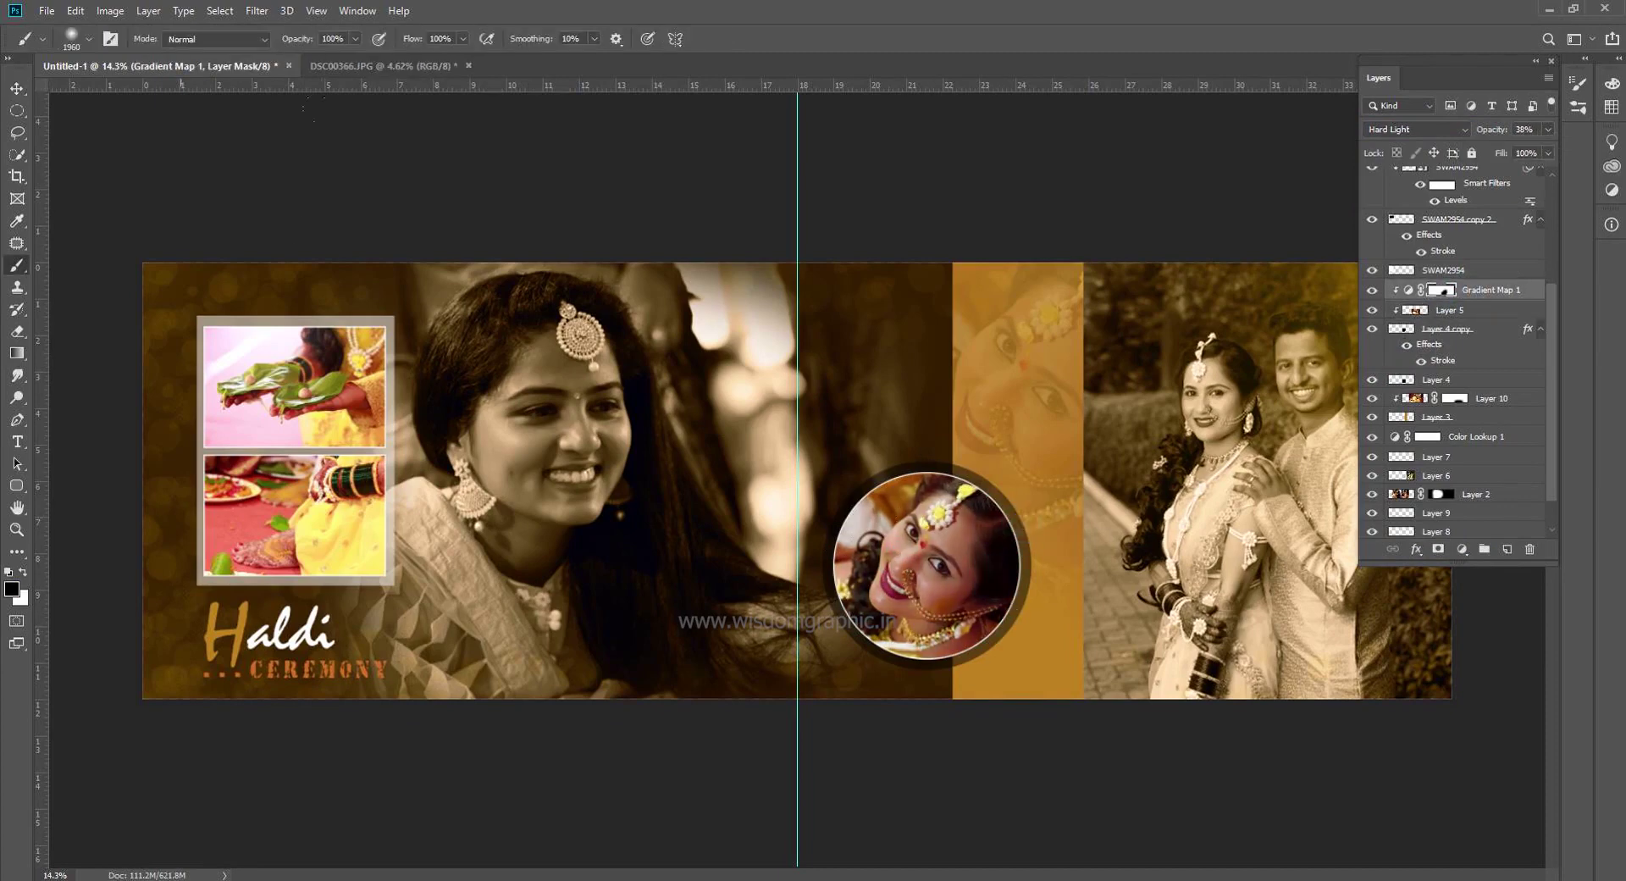
Paint a soft light-yellow glow along the circular photo's left edge on a clipped layer, set to Screen at 68% opacity
click(1506, 550)
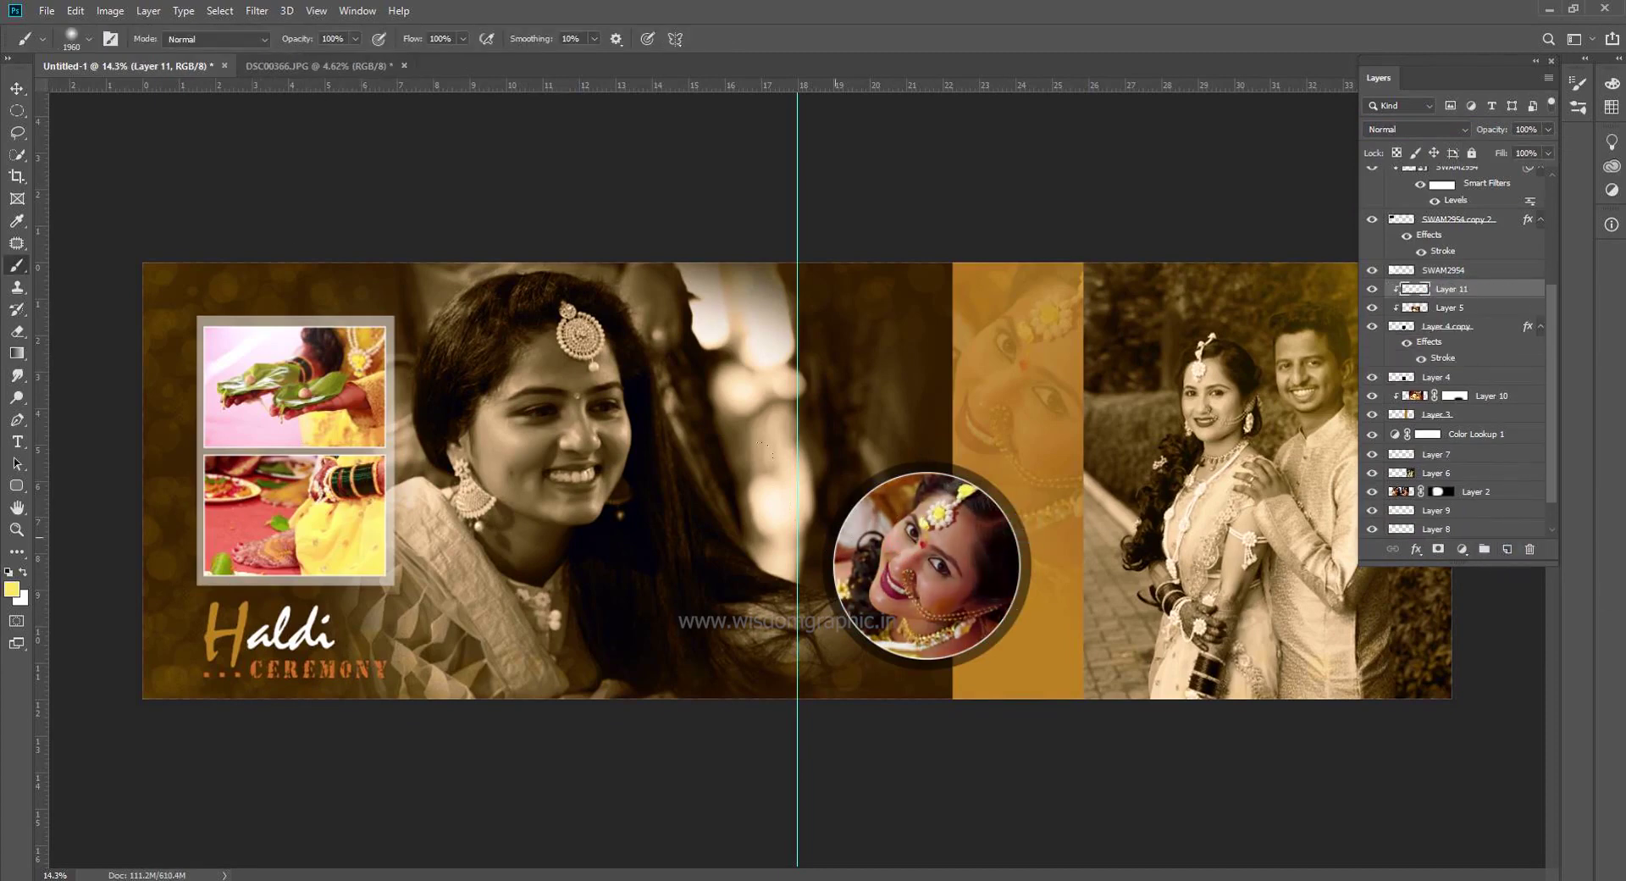
drag(762, 445, 800, 659)
click(1436, 129)
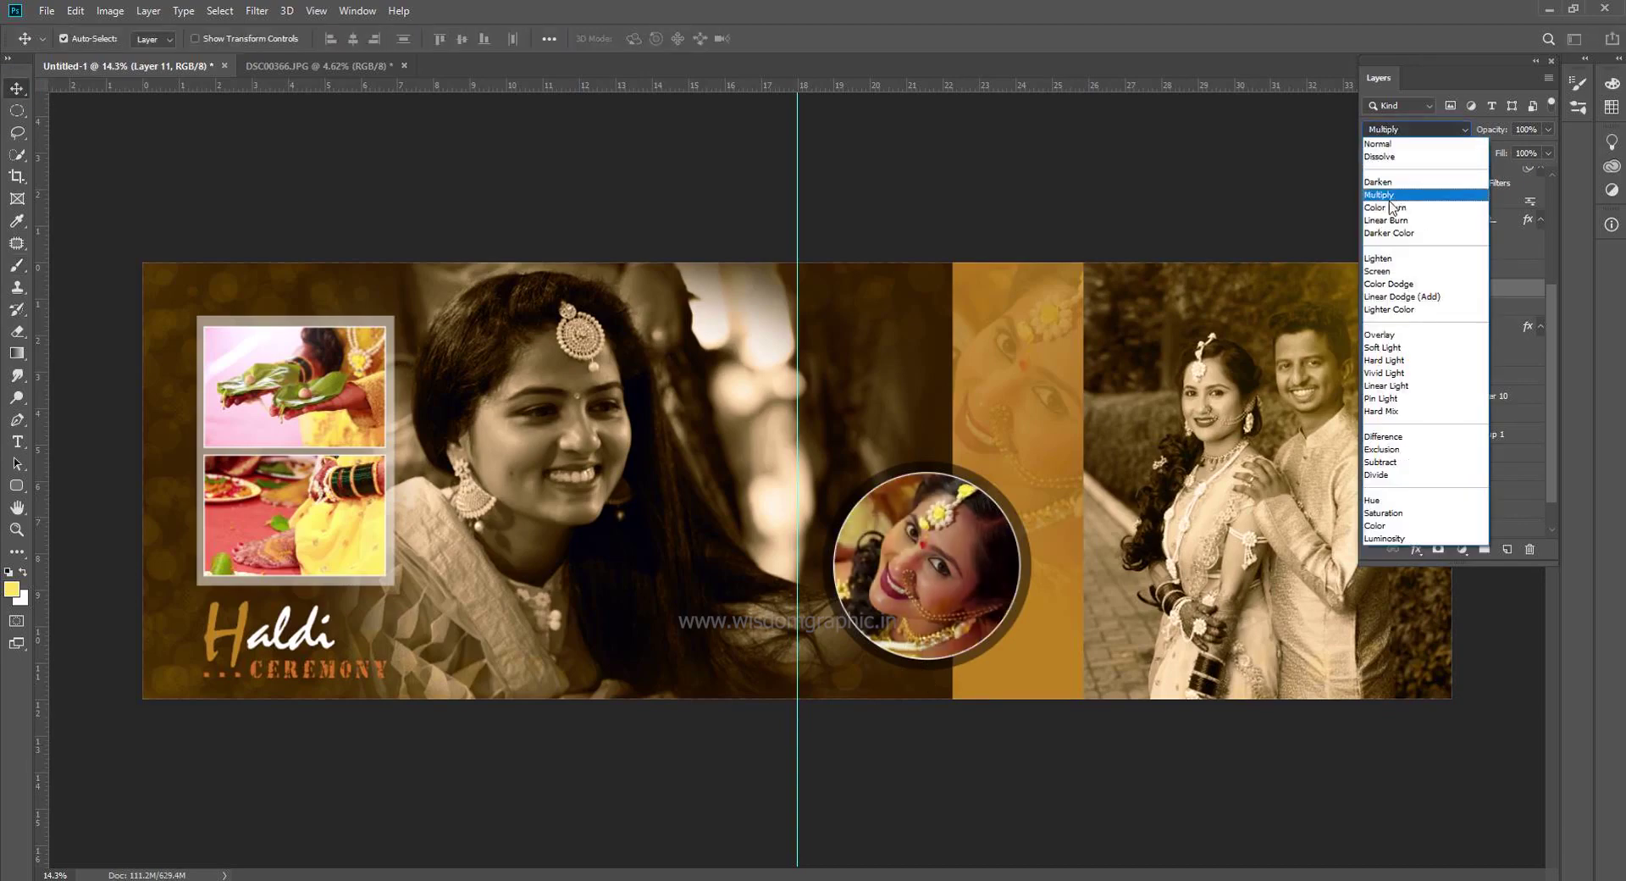
click(1389, 271)
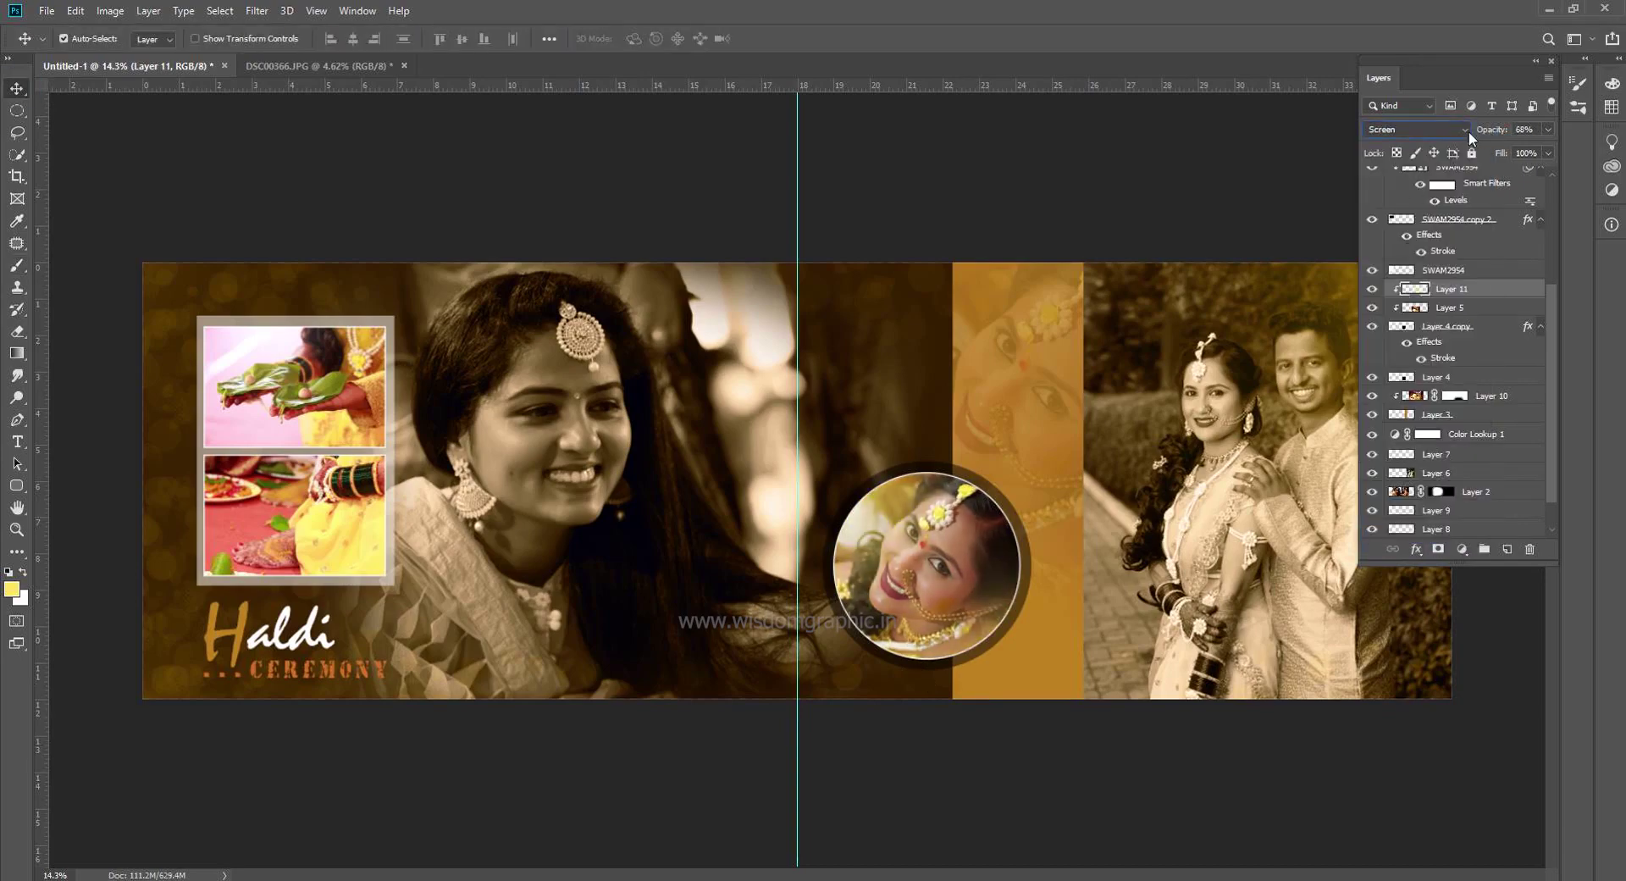
Put the large bride photo's layer into a group
click(716, 474)
scroll(716, 474, down, 3)
key(ctrl+g)
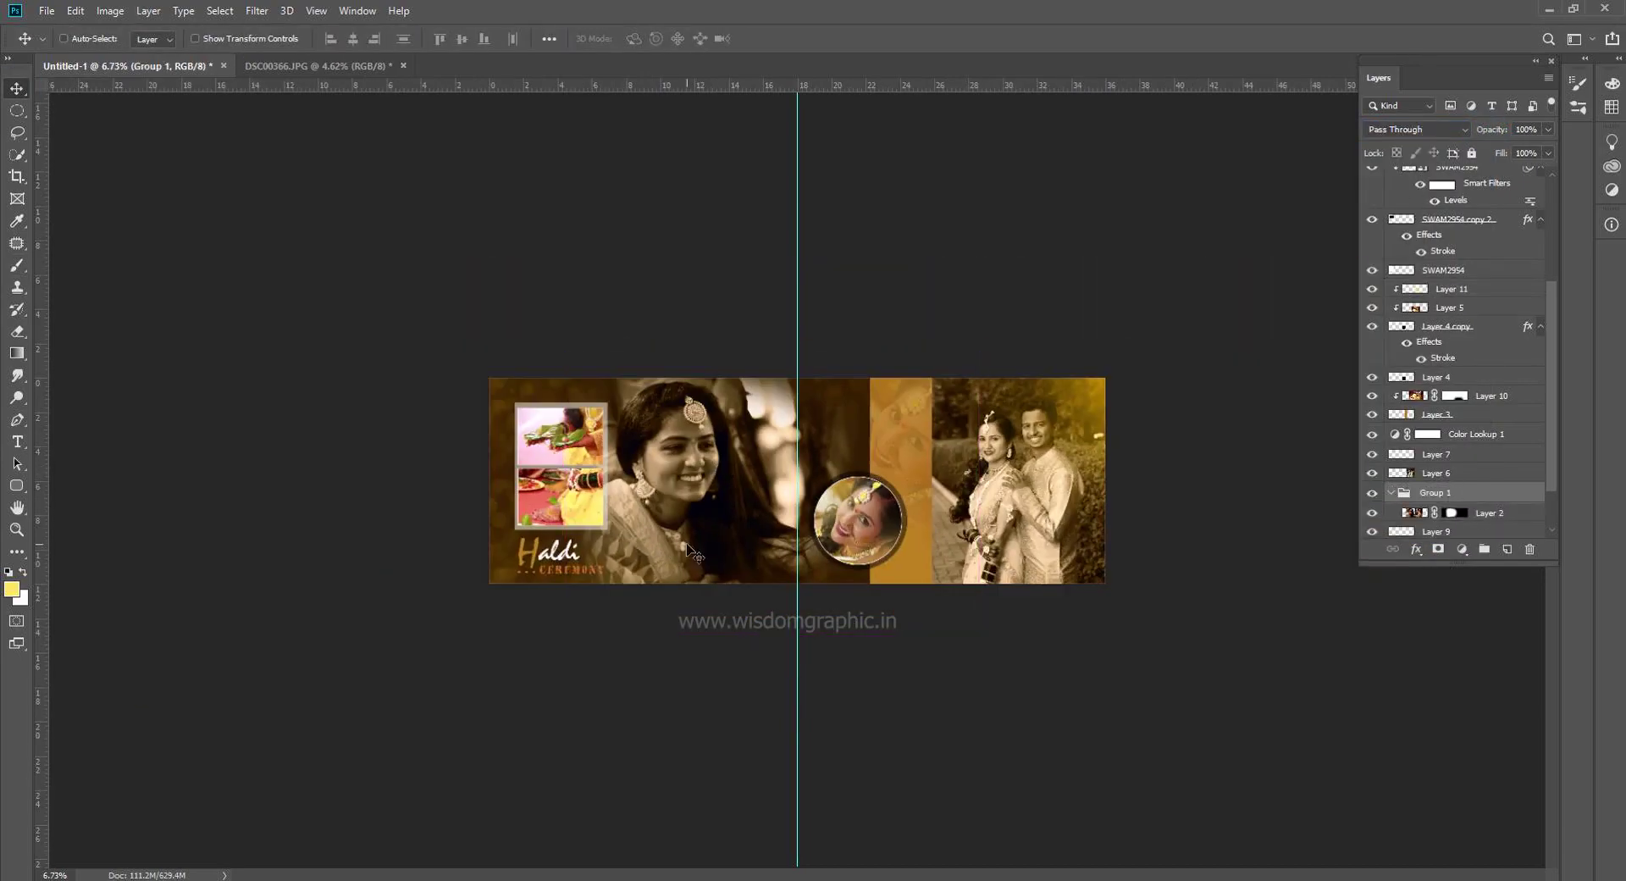
Review the whole album spread in full-screen mode without the interface
key(ctrl+space)
key(f)
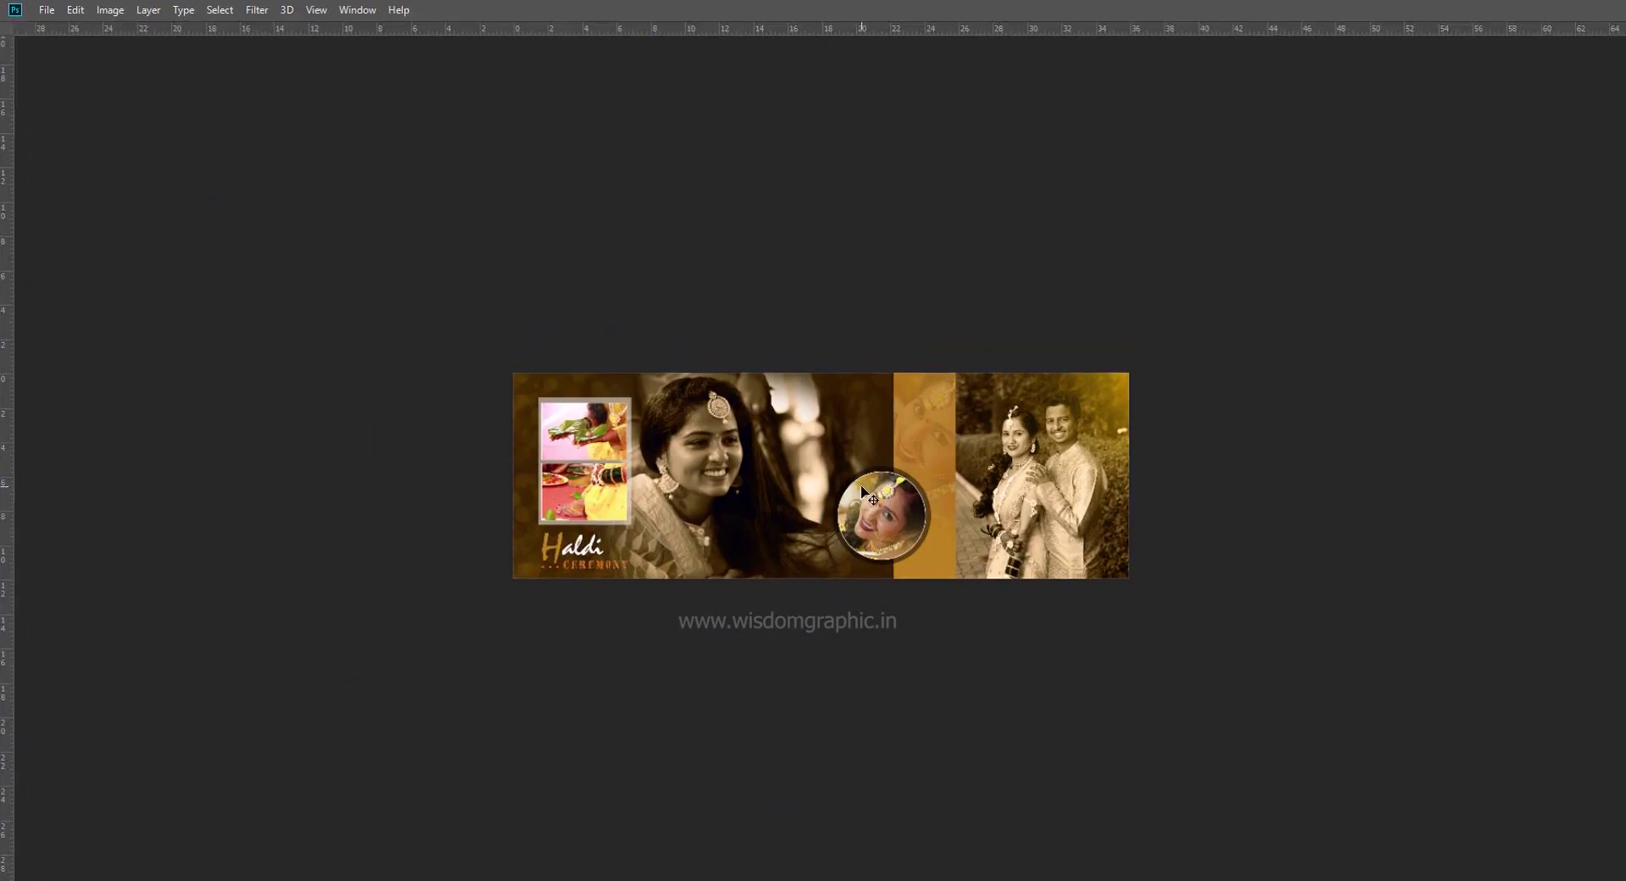
key(f)
scroll(881, 502, up, 3)
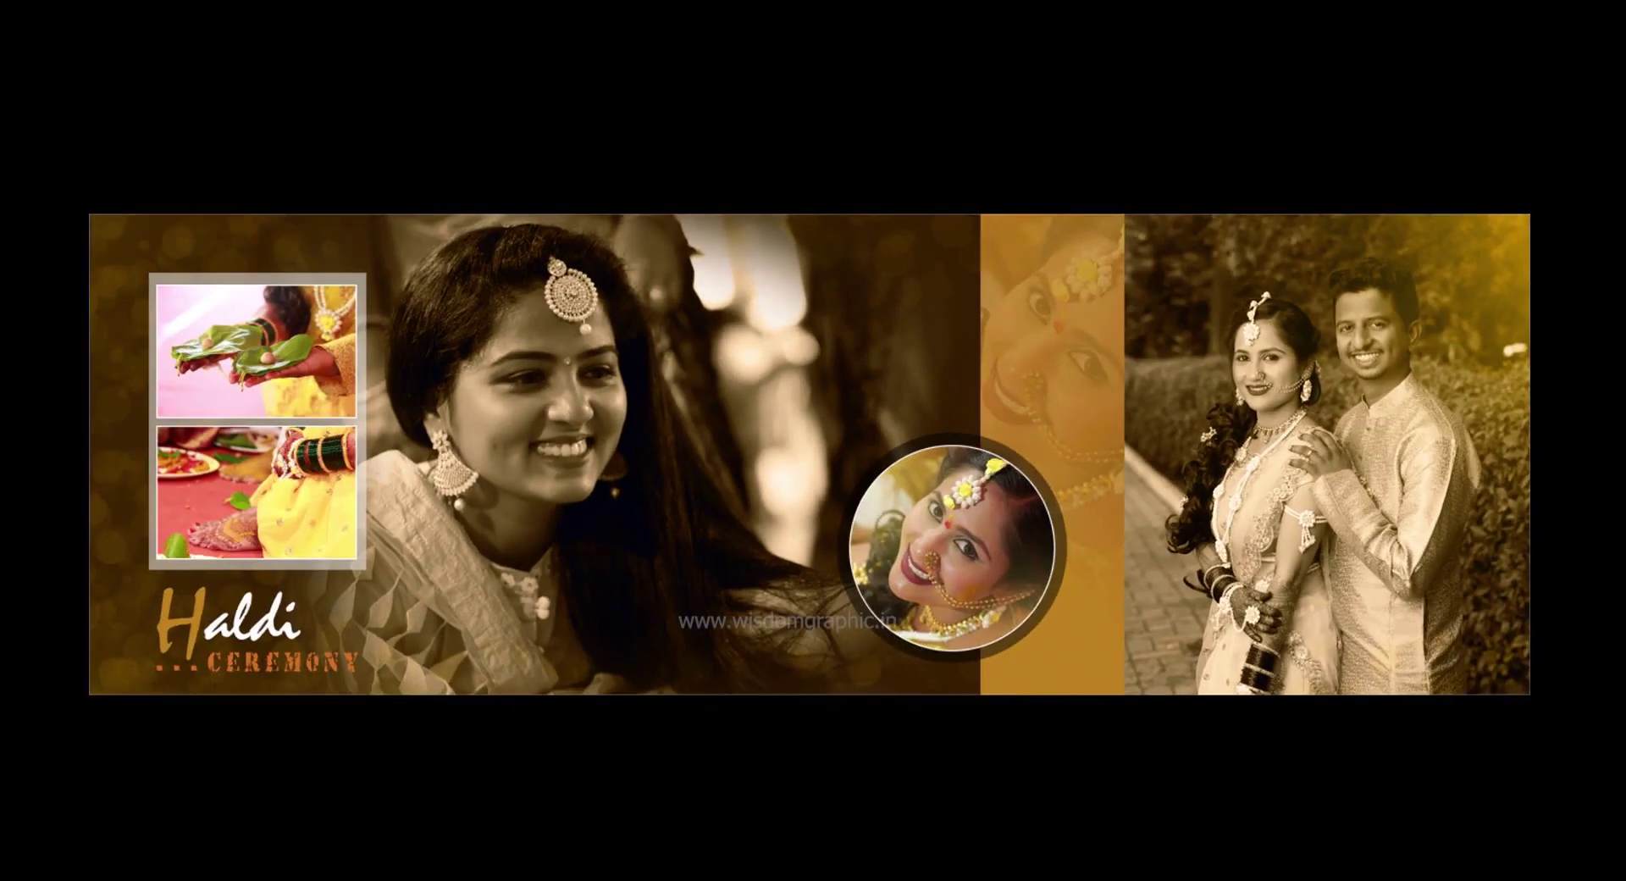